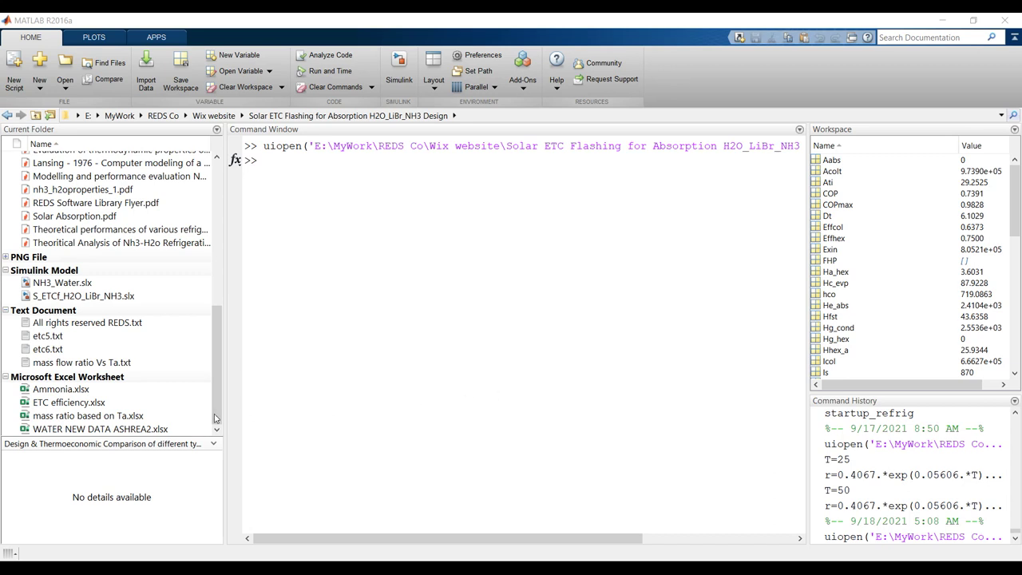
Look through the PDF and other files of the project folder and the folder levels in its path
left_click(216, 271)
left_click_drag(217, 271, 216, 264)
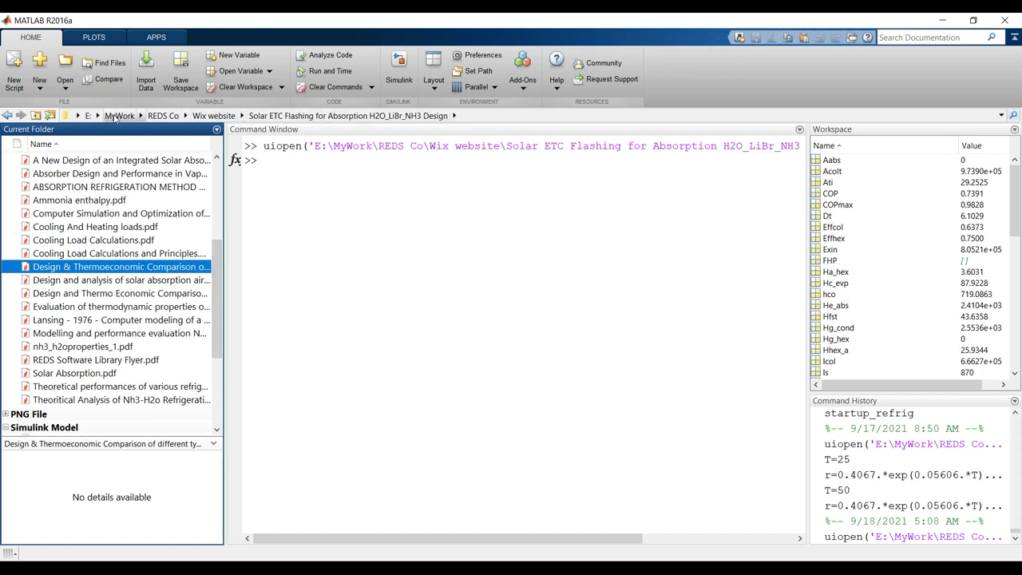
left_click(79, 116)
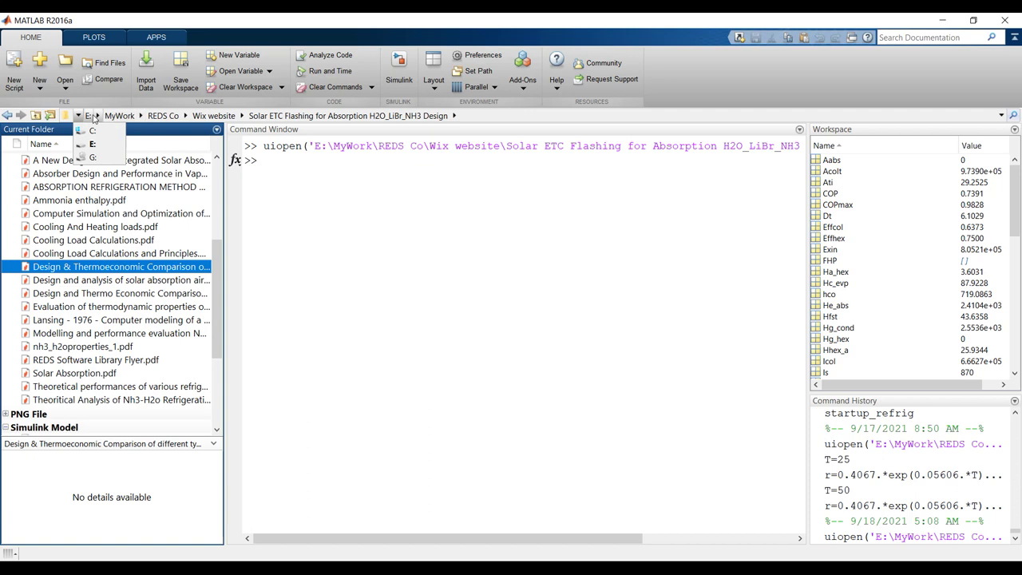
left_click(353, 269)
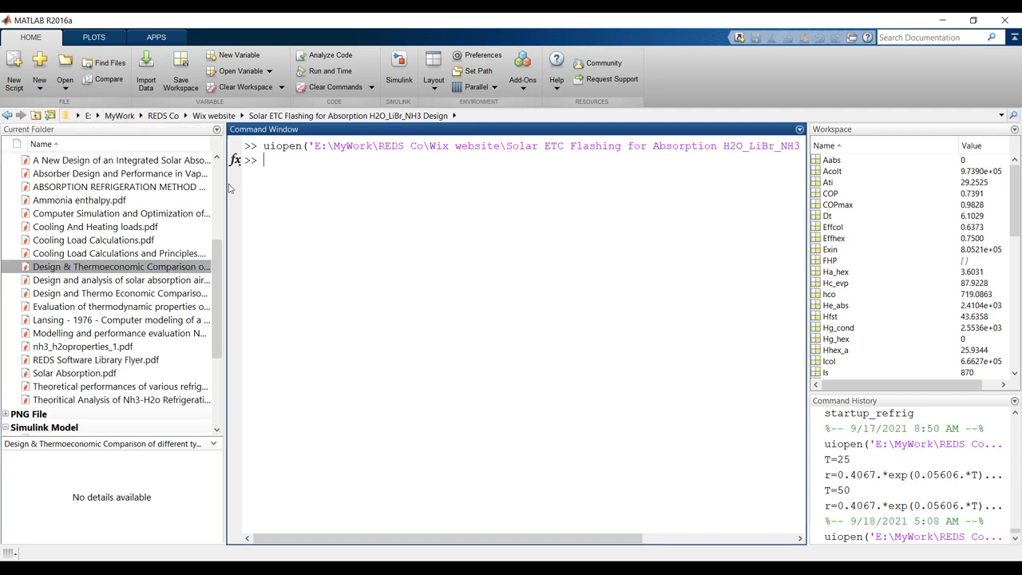
left_click(98, 116)
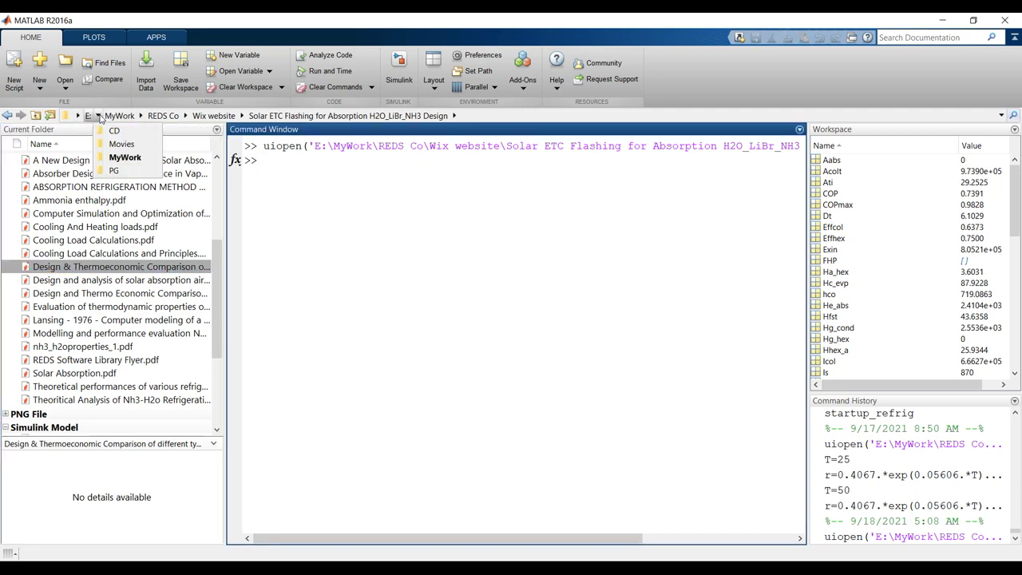
left_click(241, 115)
scroll(325, 175, "down", 10)
scroll(324, 168, "down", 7)
left_click_drag(531, 167, 527, 219)
left_click(459, 184)
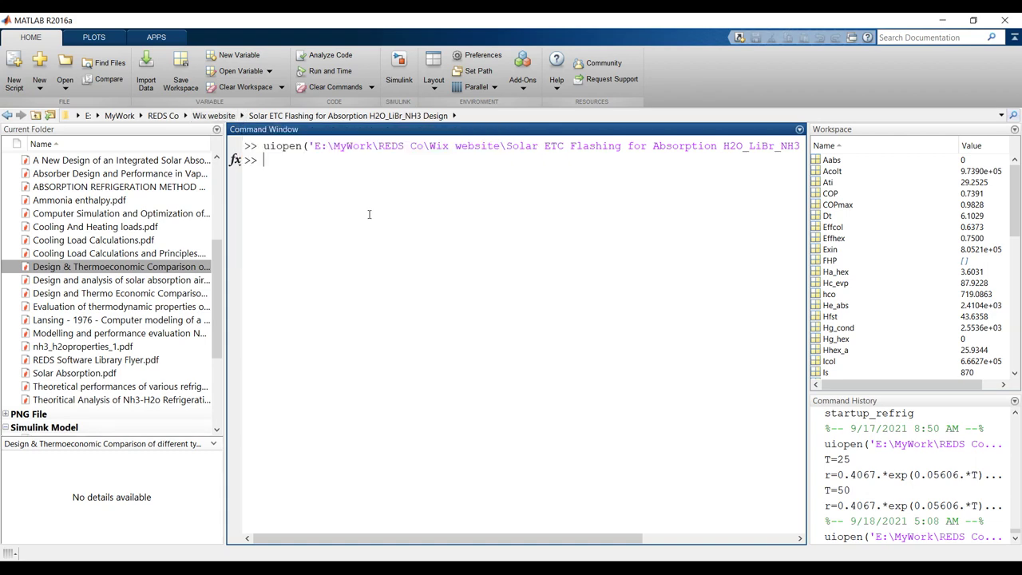
Check the grouping options available for the project folder's file list
left_click_drag(216, 319, 216, 243)
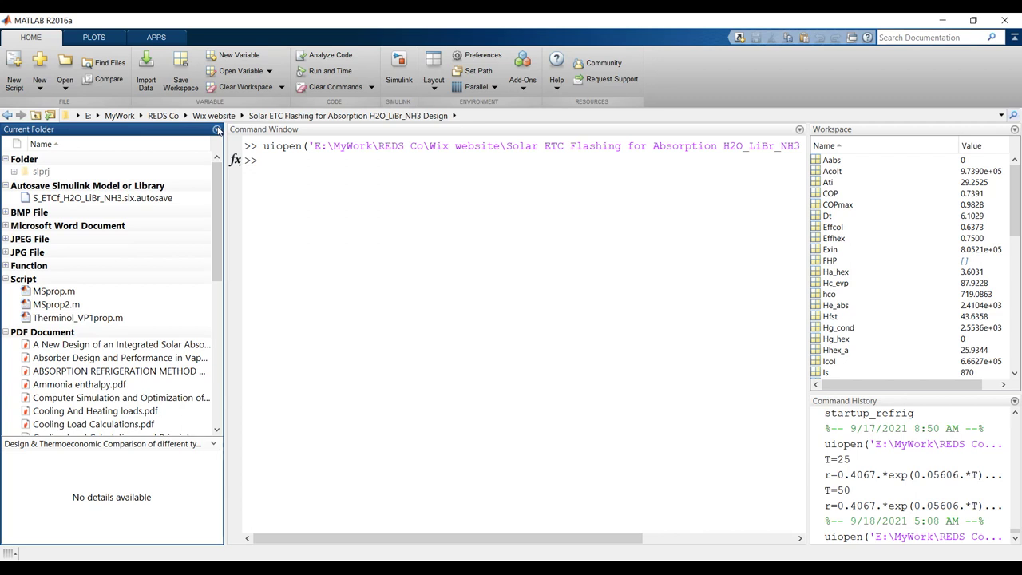
left_click(217, 130)
mouse_move(270, 228)
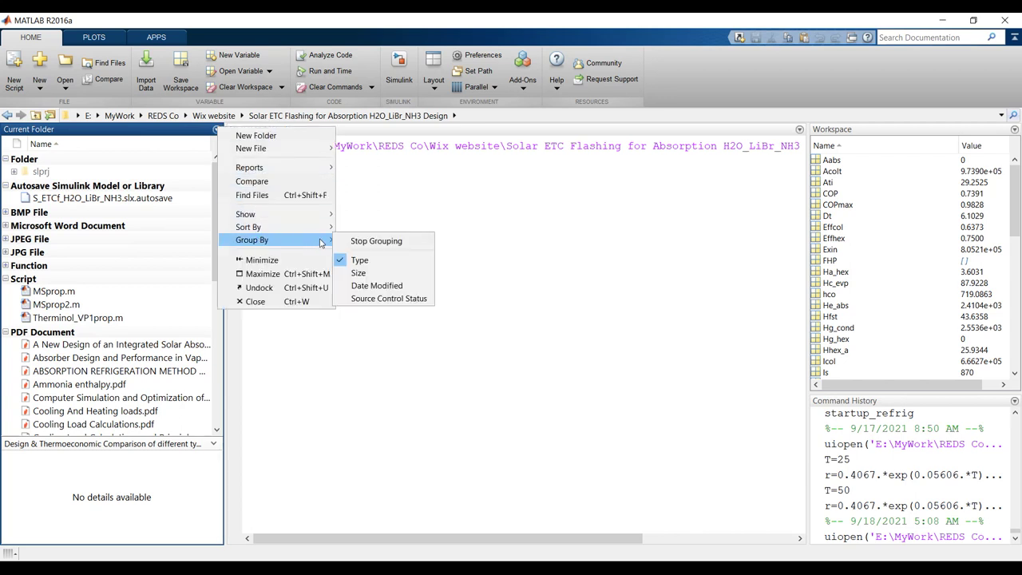
left_click(586, 214)
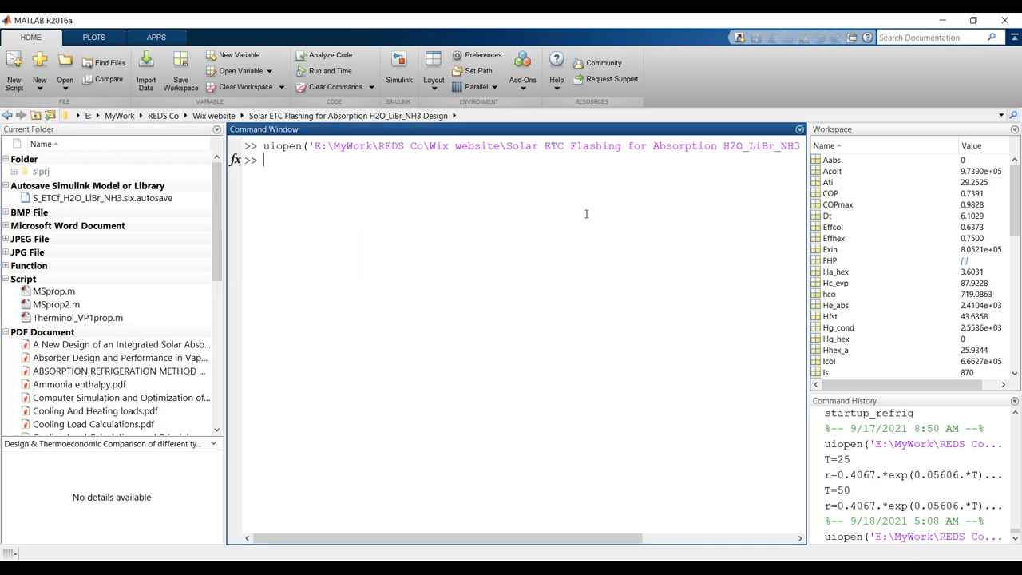
left_click(224, 245)
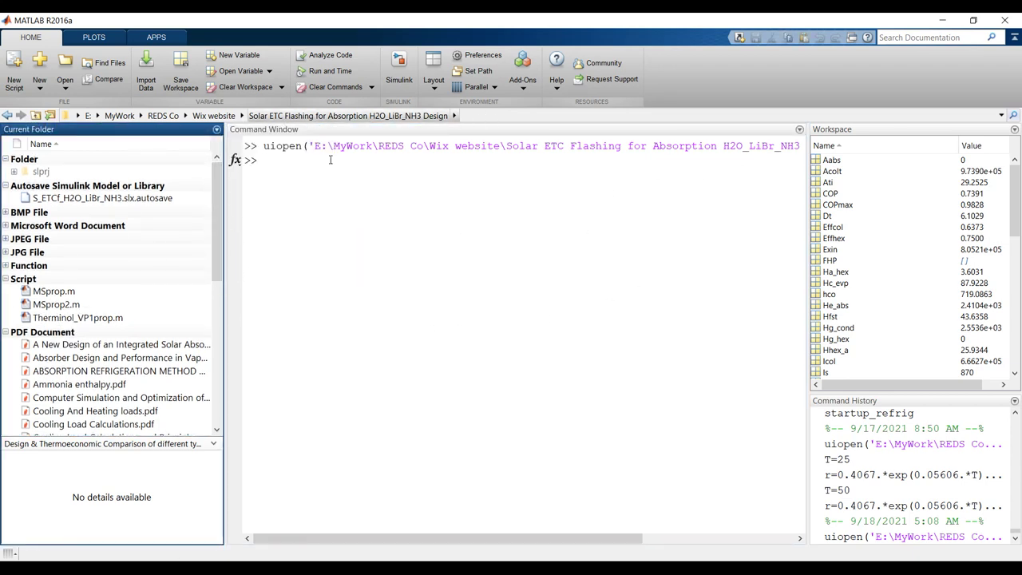
Locate the Ammonia, WATER NEW DATA ASHREA2 and ETC efficiency worksheets in the project folder
left_click_drag(220, 216, 215, 358)
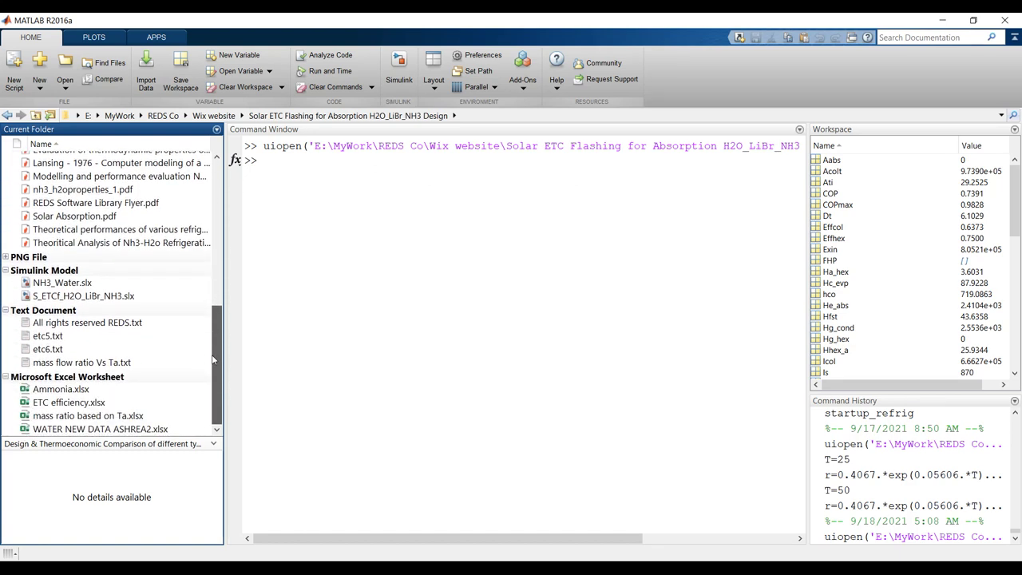
left_click(54, 391)
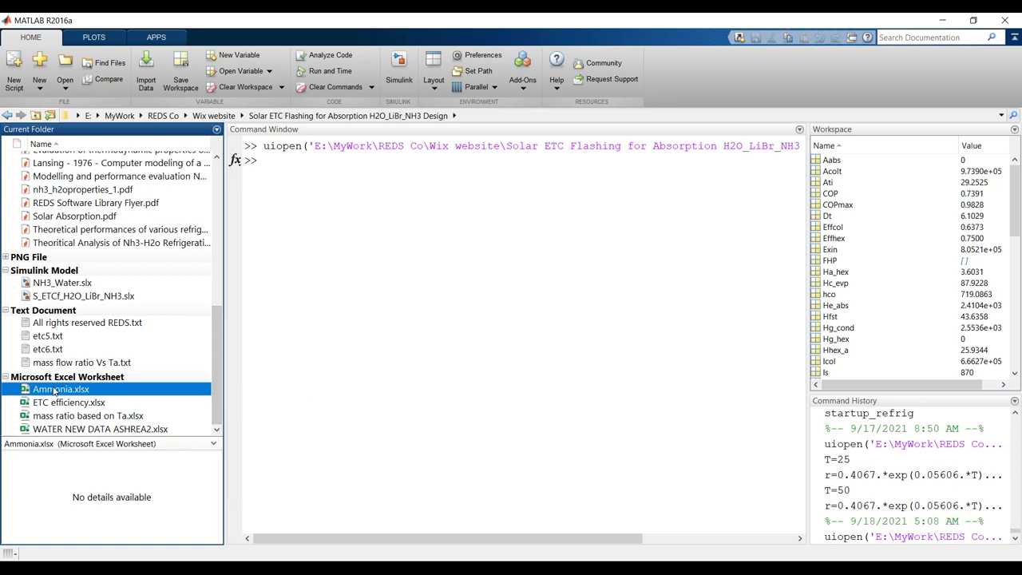
left_click(77, 430)
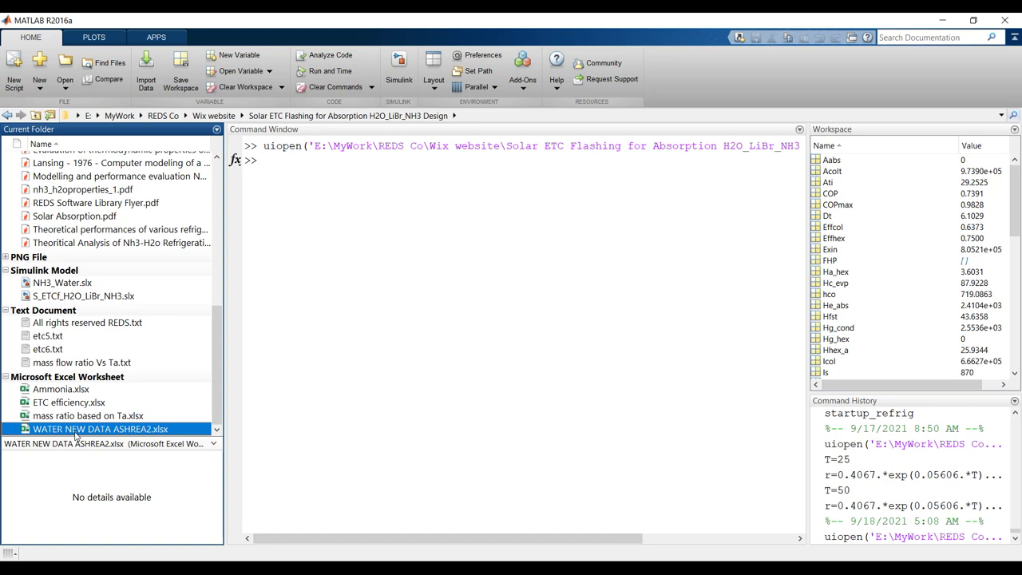
left_click(62, 403)
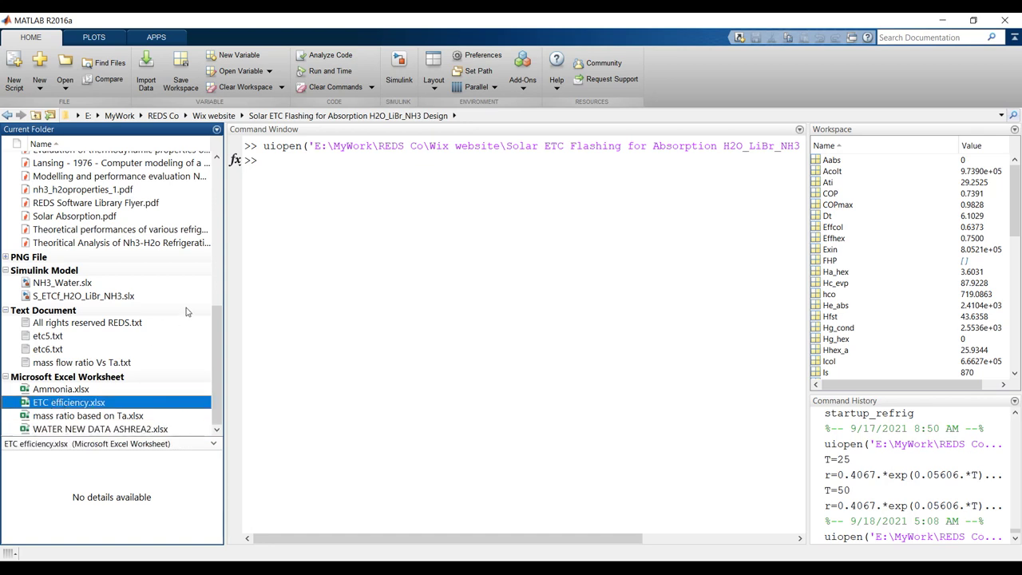
Open the Simulink model S_ETCf_H2O_LiBr_NH3.slx and widen its model tree so the subsystem names are readable
scroll(213, 333, "up", 2)
left_click(70, 356)
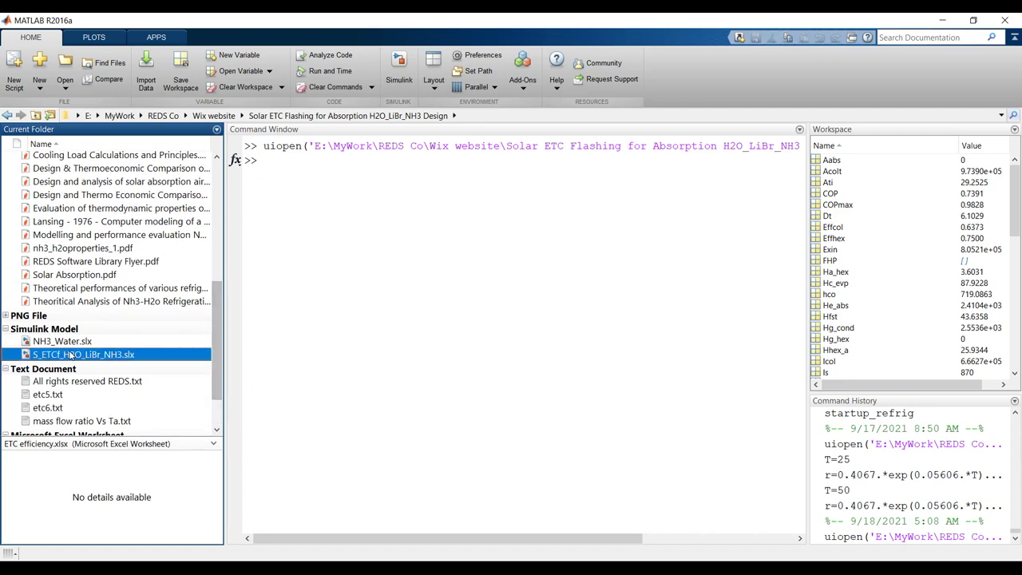
double_click(60, 360)
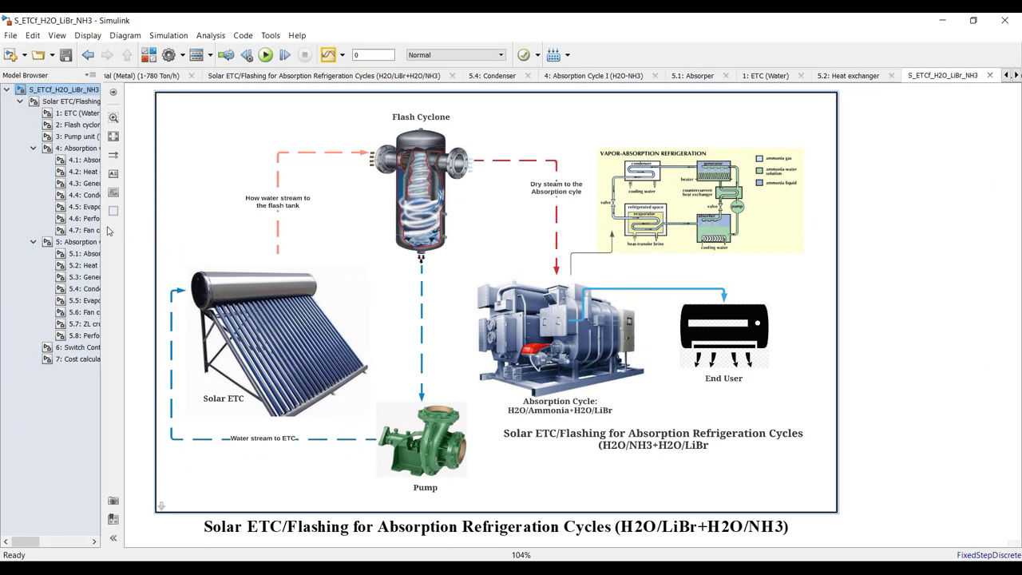
left_click_drag(101, 229, 169, 229)
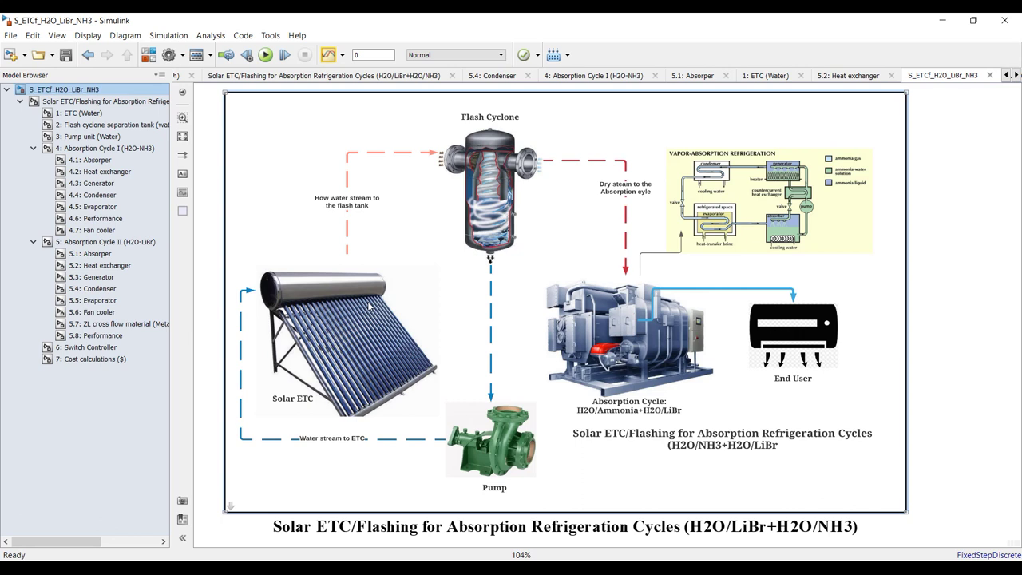
Inspect the vapor-absorption refrigeration schematic up close and return to the full overview diagram
scroll(816, 156, "up", 5)
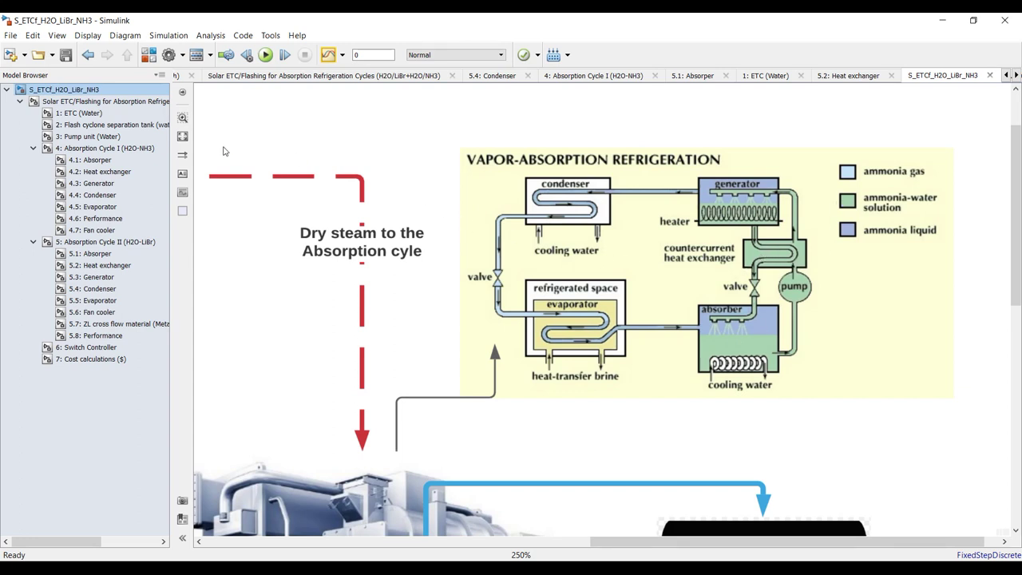
left_click(182, 138)
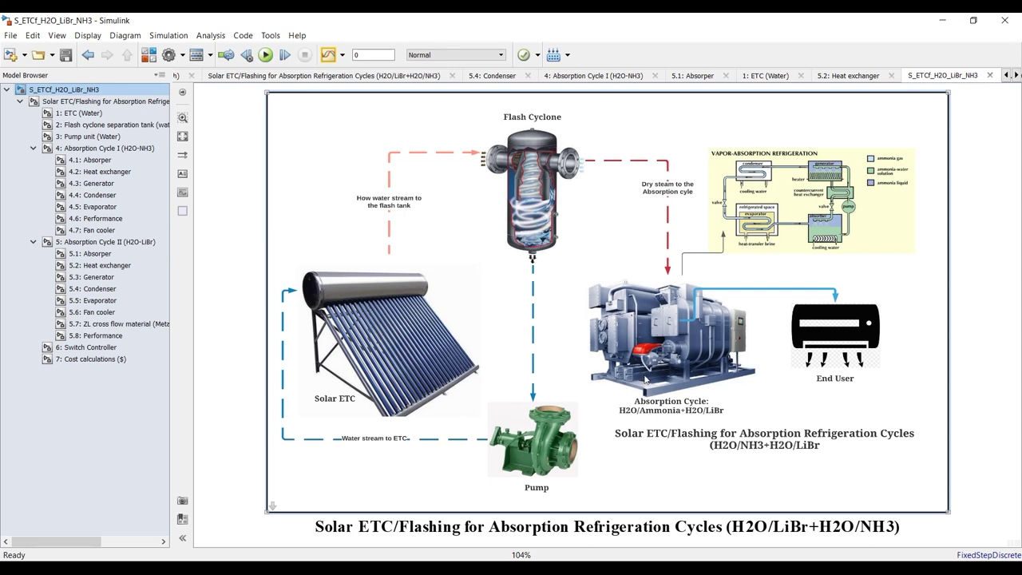
scroll(674, 390, "up", 2)
scroll(708, 304, "down", 2)
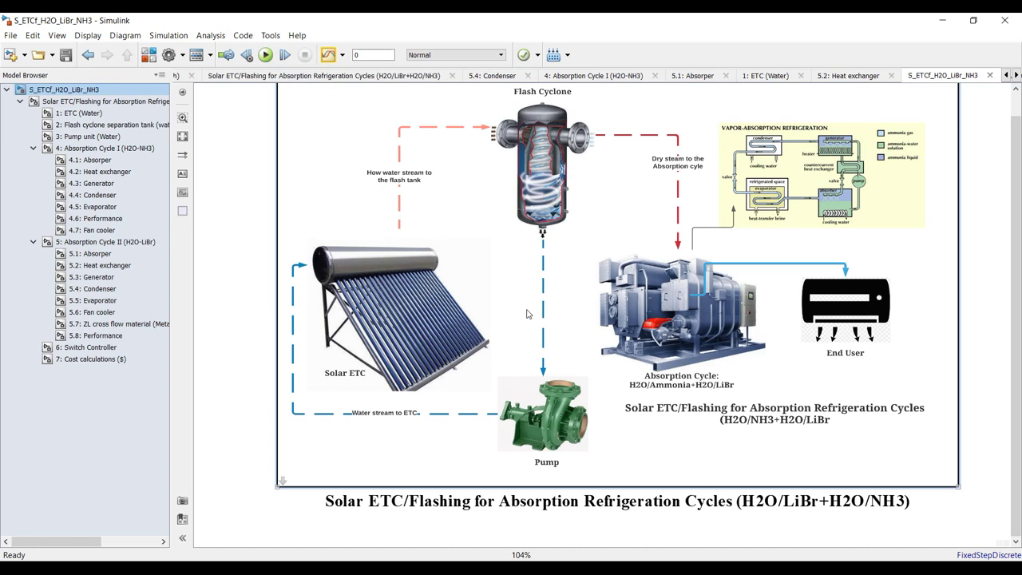
Open the Solar ETC/Flashing for Absorption Refrigeration Cycles subsystem and identify its ETC and Absorption Cycle I blocks
left_click(115, 102)
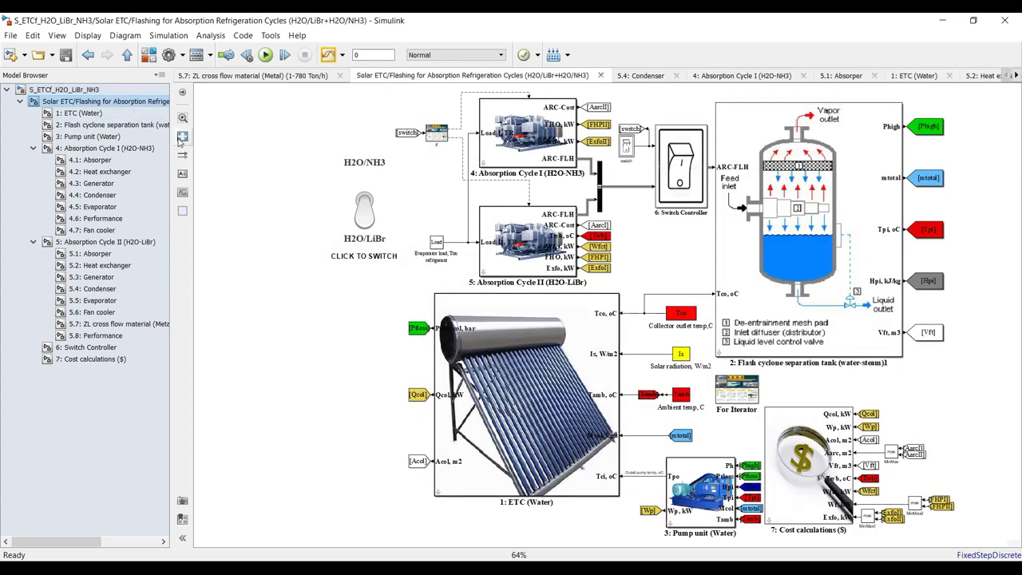
left_click(183, 136)
left_click(500, 380)
left_click(497, 118)
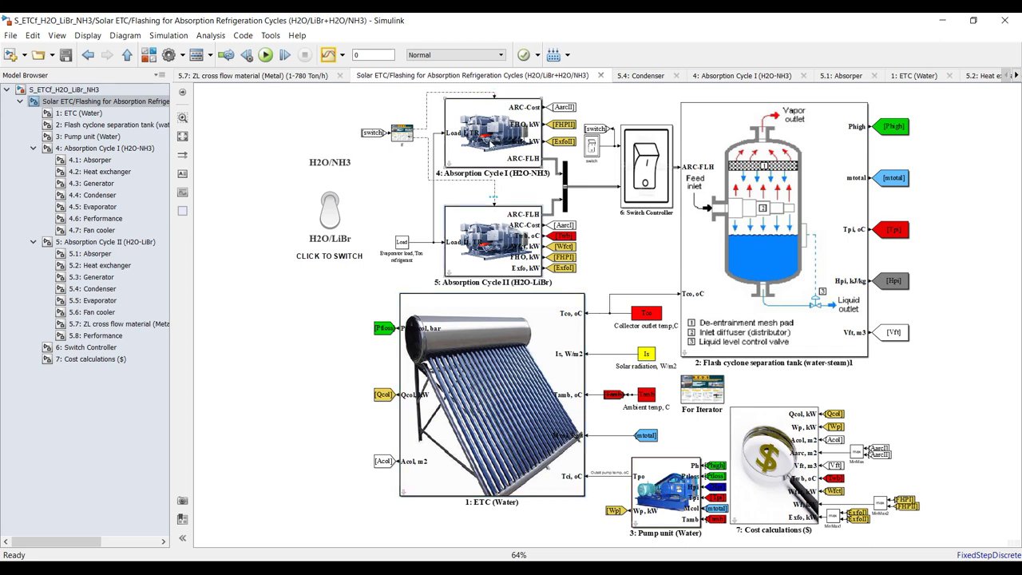
left_click(488, 144)
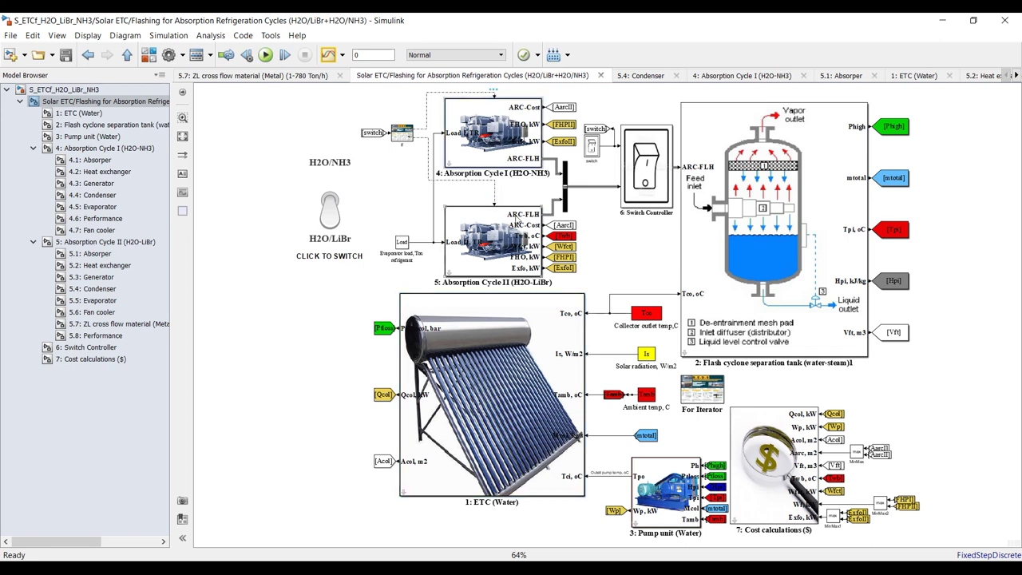
Examine the two absorption cycle blocks, their signal tags and the Switch Controller block
scroll(537, 166, "up", 3)
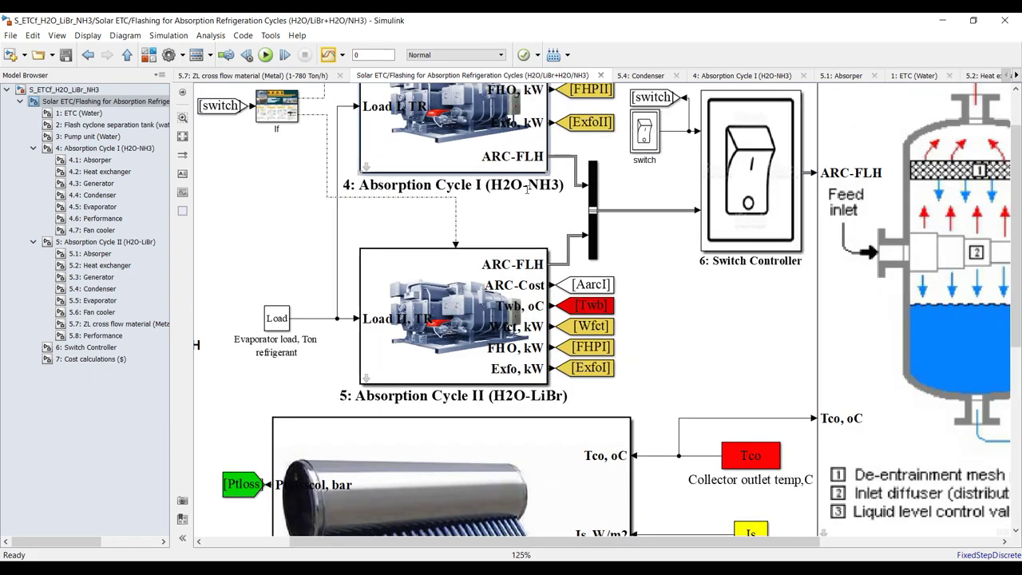
scroll(504, 366, "down", 2)
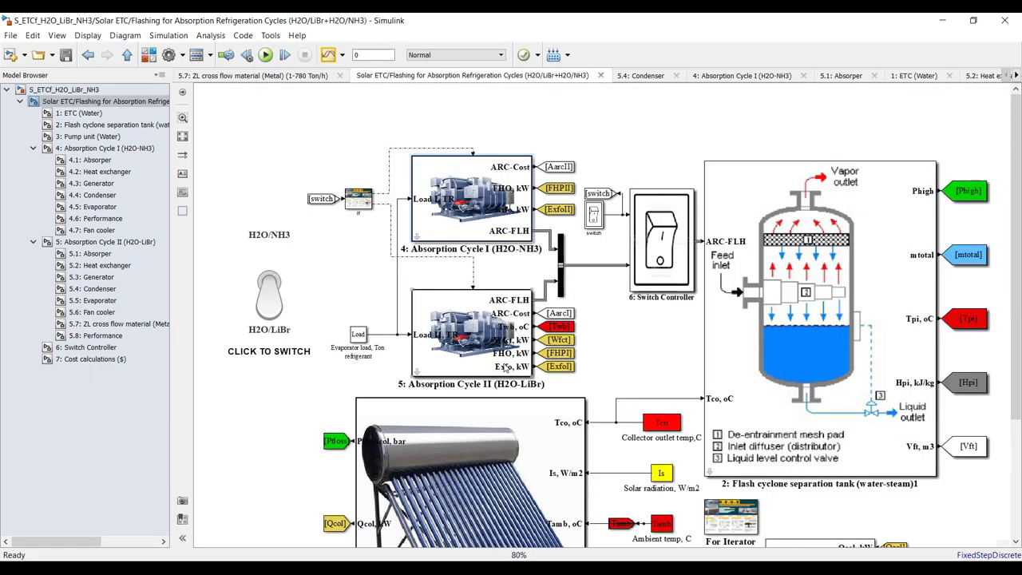
scroll(543, 321, "down", 1)
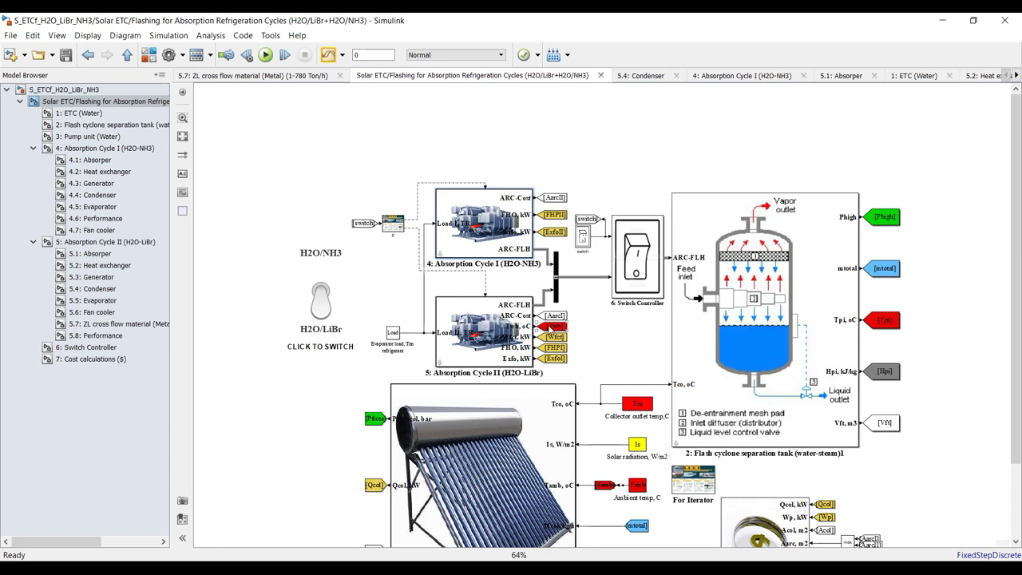
left_click(638, 256)
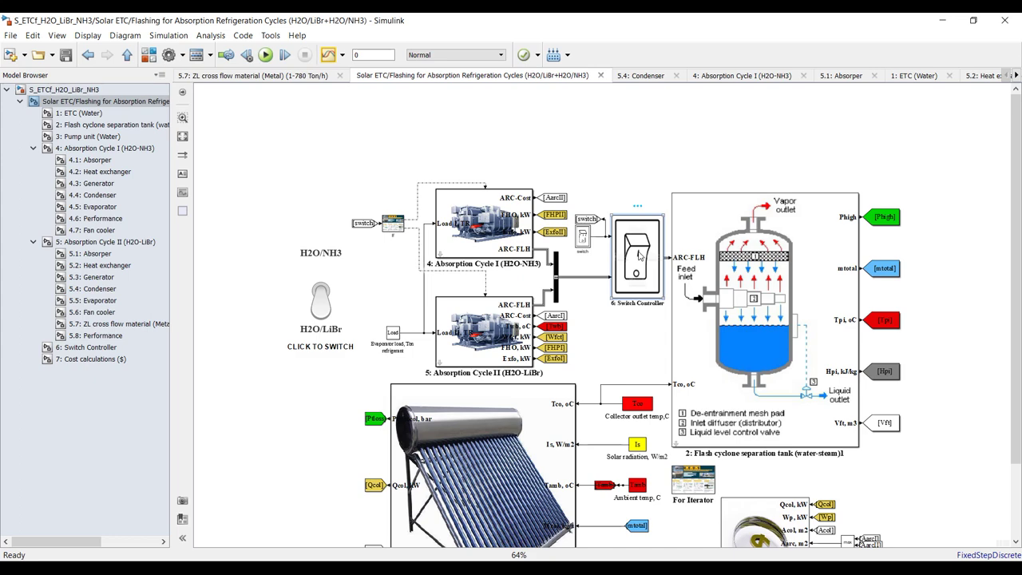
scroll(808, 225, "down", 1)
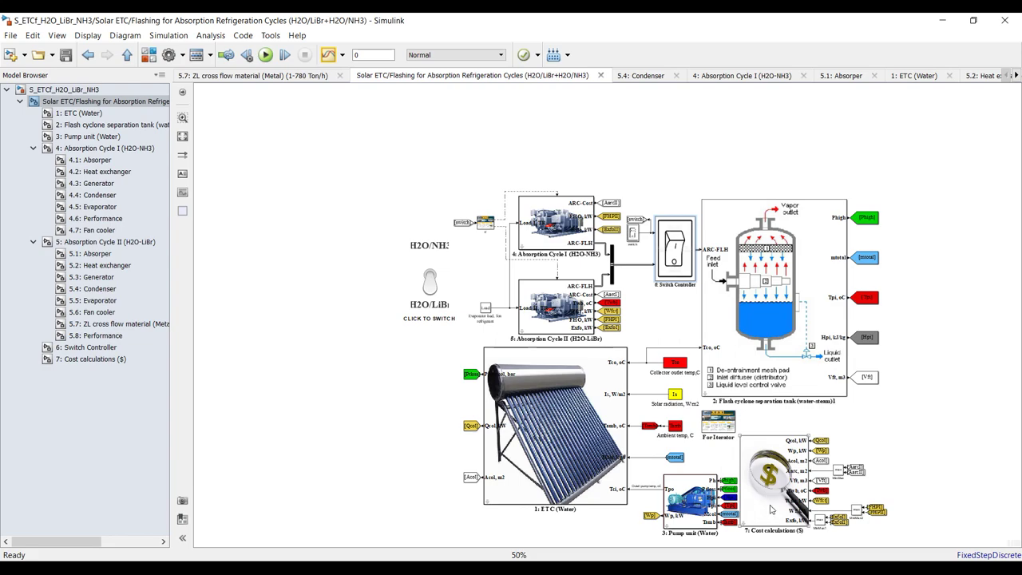
Review the operating hours, interest rate, load factor, power cost and plant life parameters of the Cost calculations ($) block
scroll(770, 508, "up", 4)
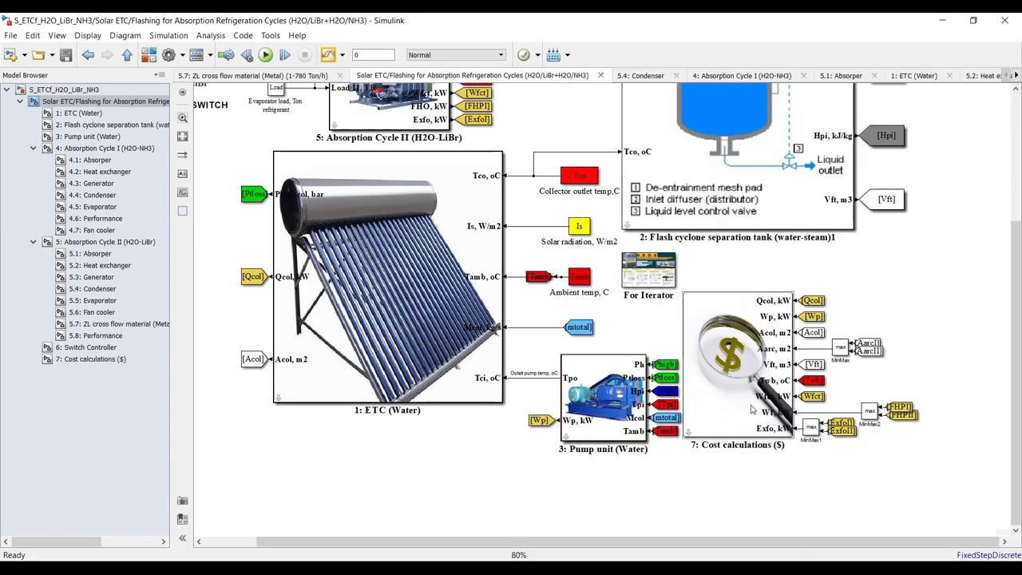
scroll(750, 409, "up", 2)
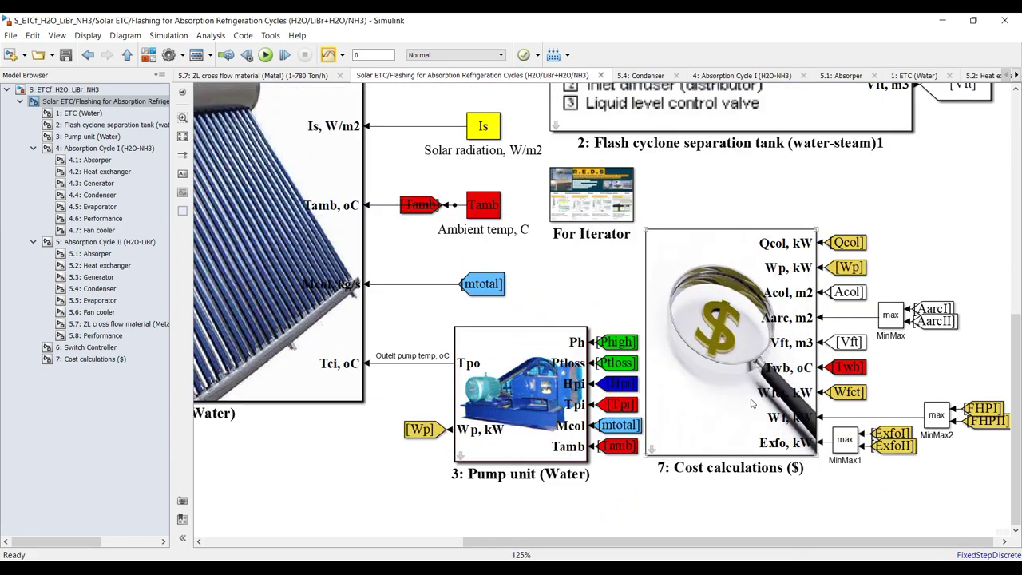
double_click(749, 276)
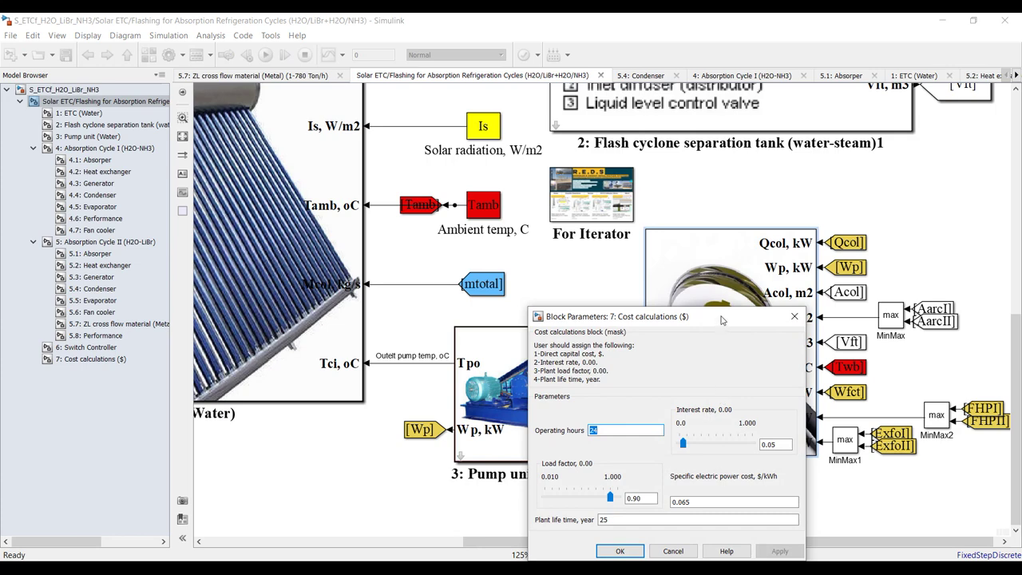
left_click_drag(722, 320, 699, 198)
left_click(597, 431)
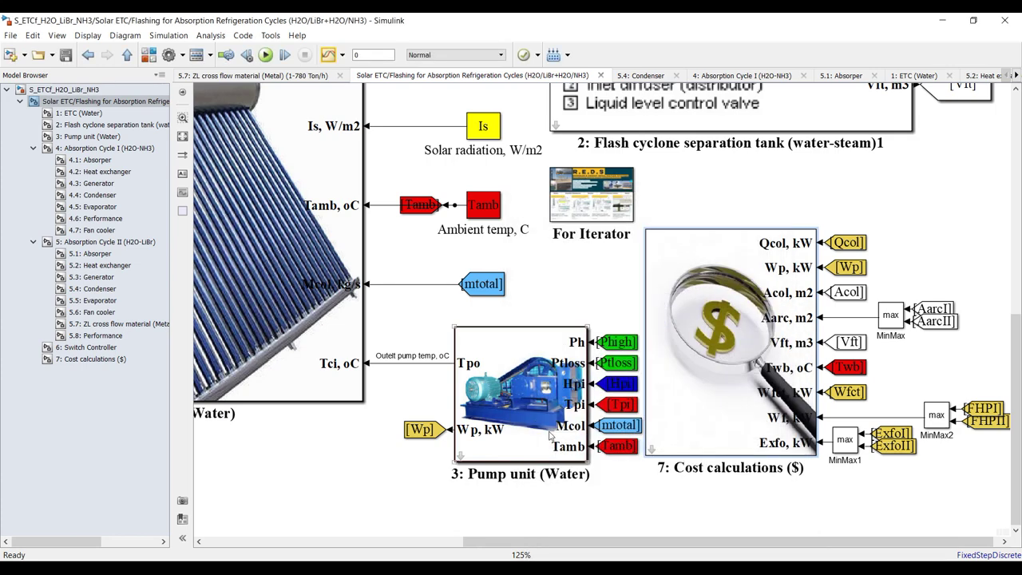
Toggle the cycle selector switch to H2O/NH3 and back to H2O/LiBr
scroll(553, 437, "down", 3)
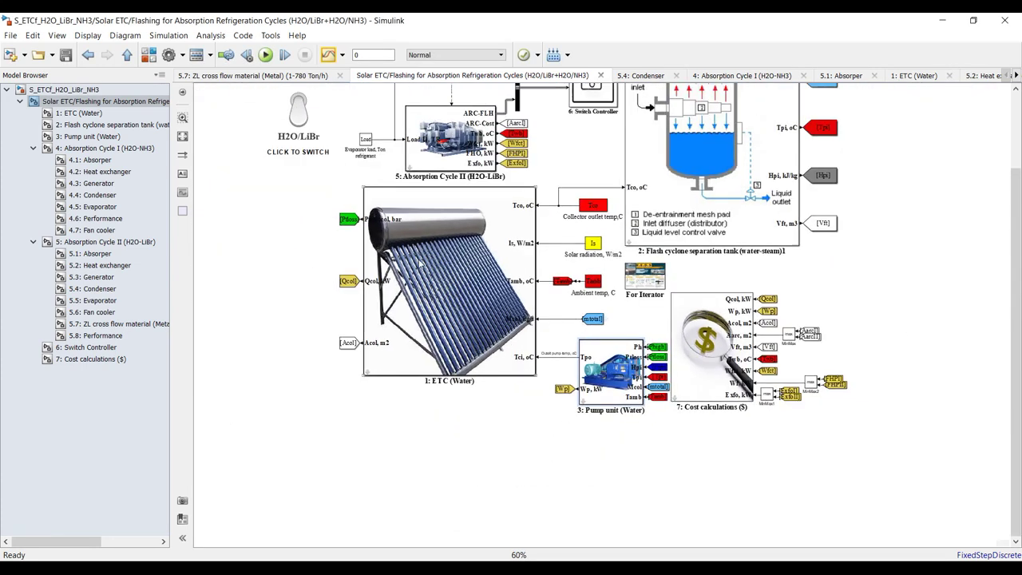
left_click(182, 136)
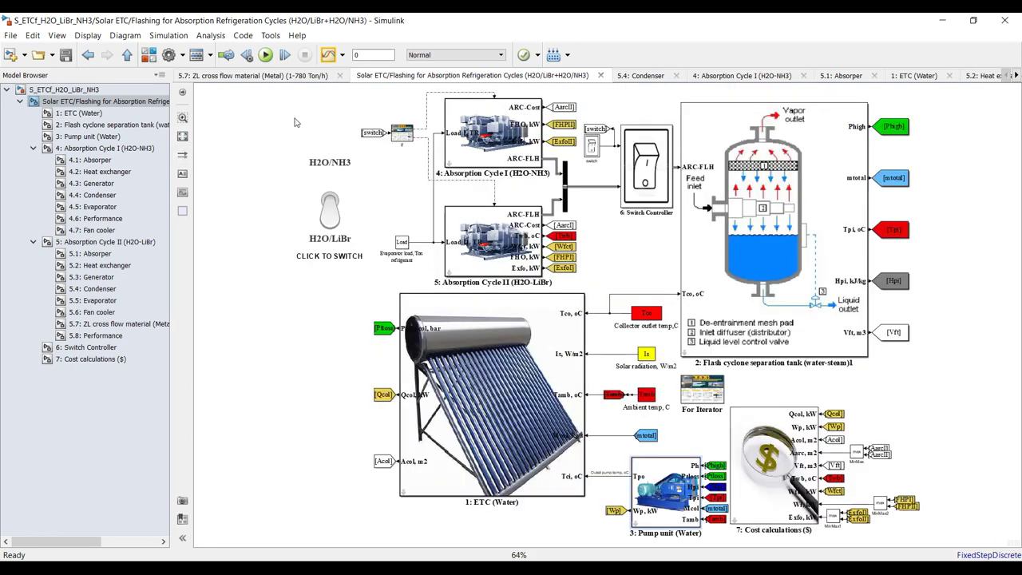
left_click(330, 224)
double_click(336, 183)
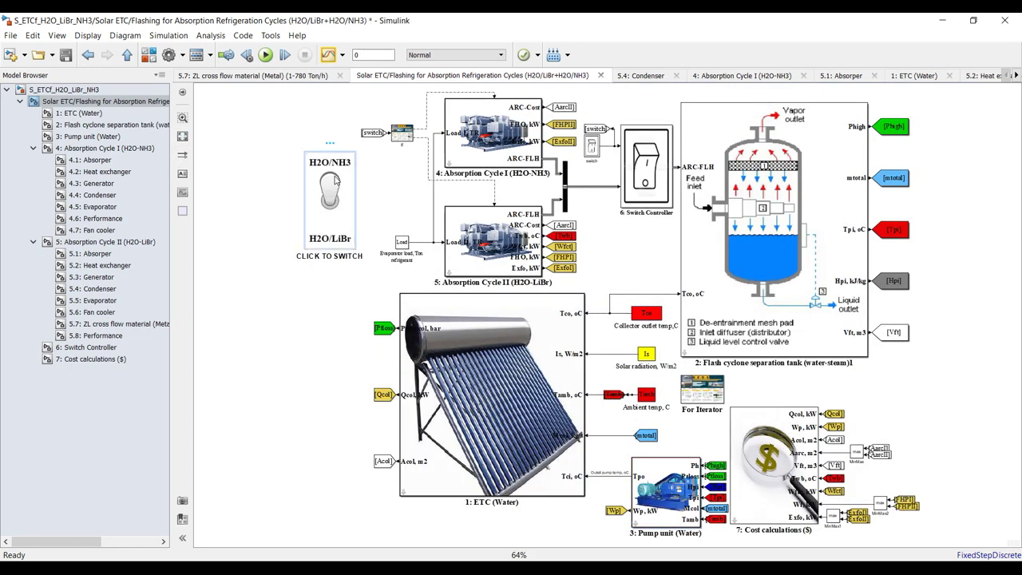
double_click(334, 245)
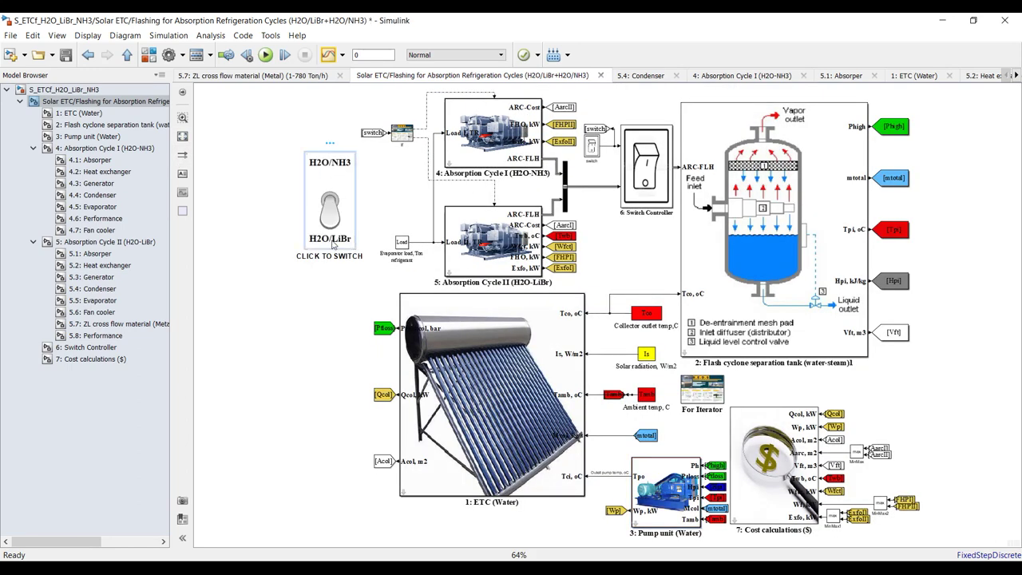
Set the cycle selector switch to H2O/NH3, then return to the top-level S_ETCf_H2O_LiBr_NH3 diagram and fit it to view
double_click(339, 167)
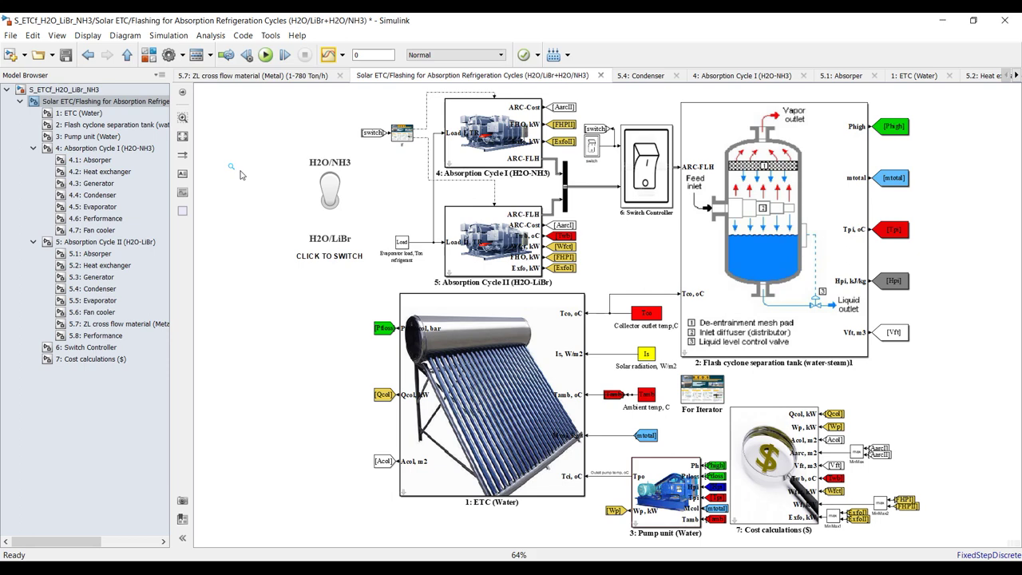
left_click(114, 91)
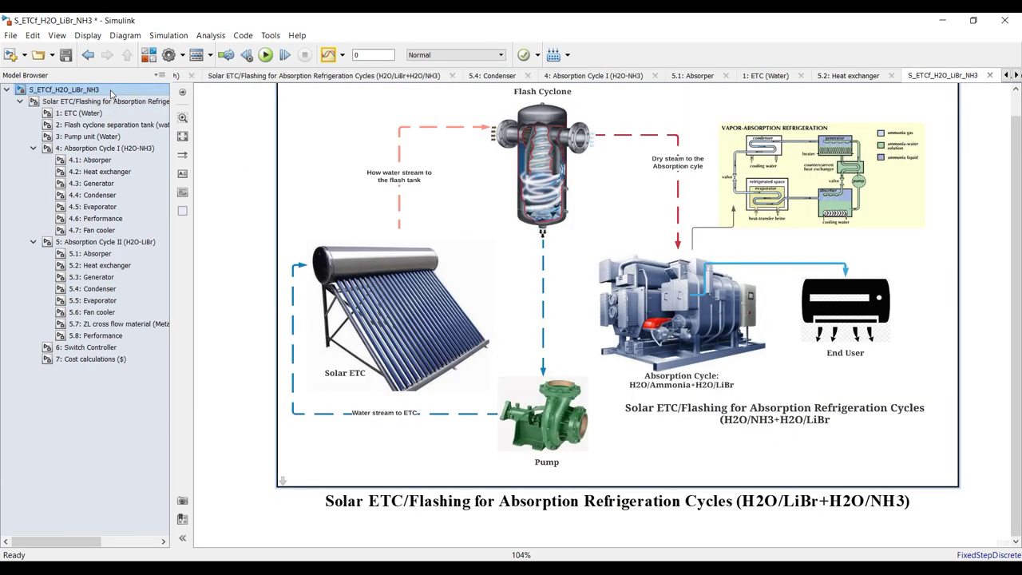
left_click(182, 137)
scroll(536, 173, "down", 2)
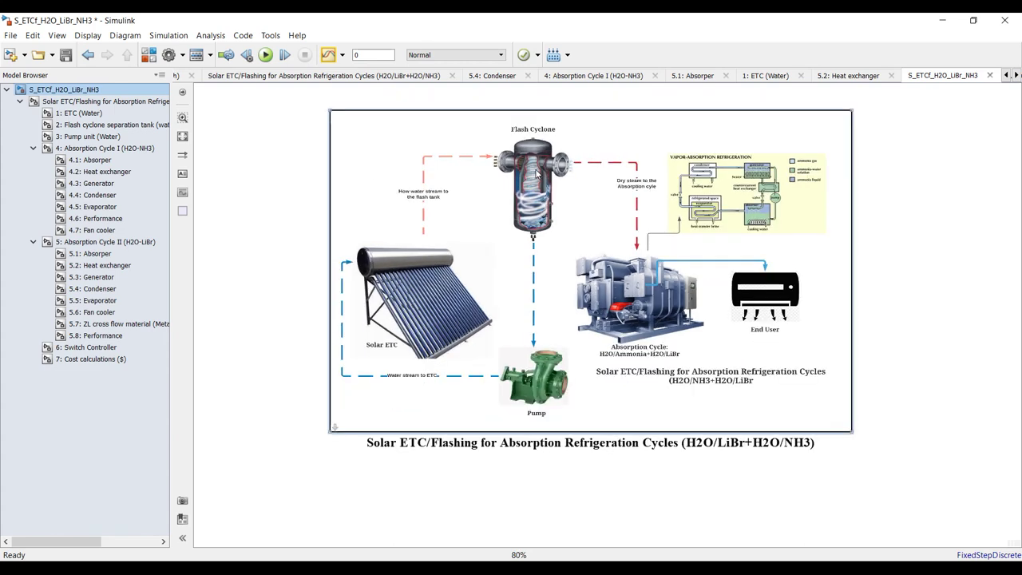
Open the parameters of the Solar ETC/Flashing block and set the solar radiation to 914 W/m2, reviewing the other operating conditions
double_click(461, 159)
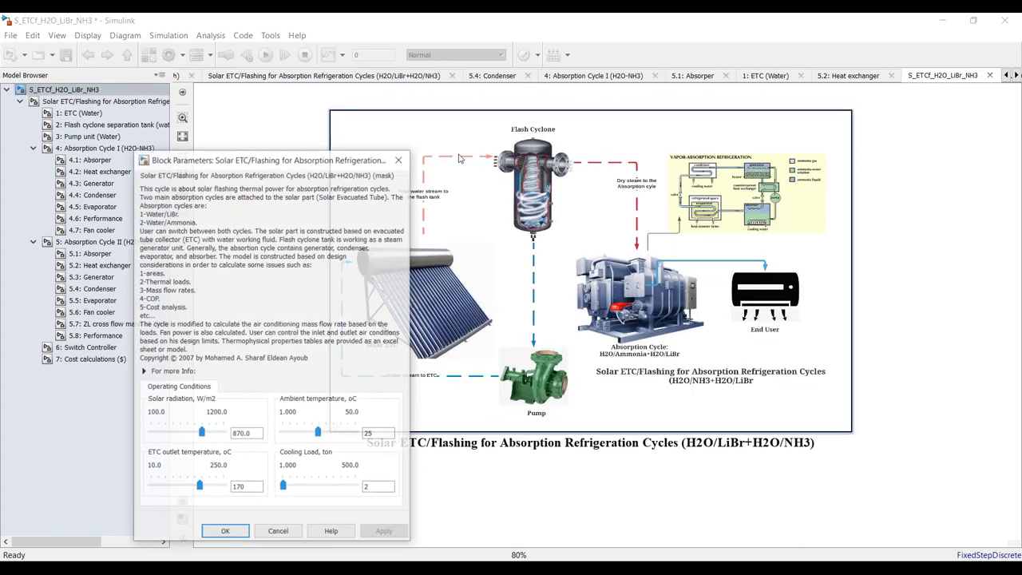
left_click_drag(333, 163, 477, 59)
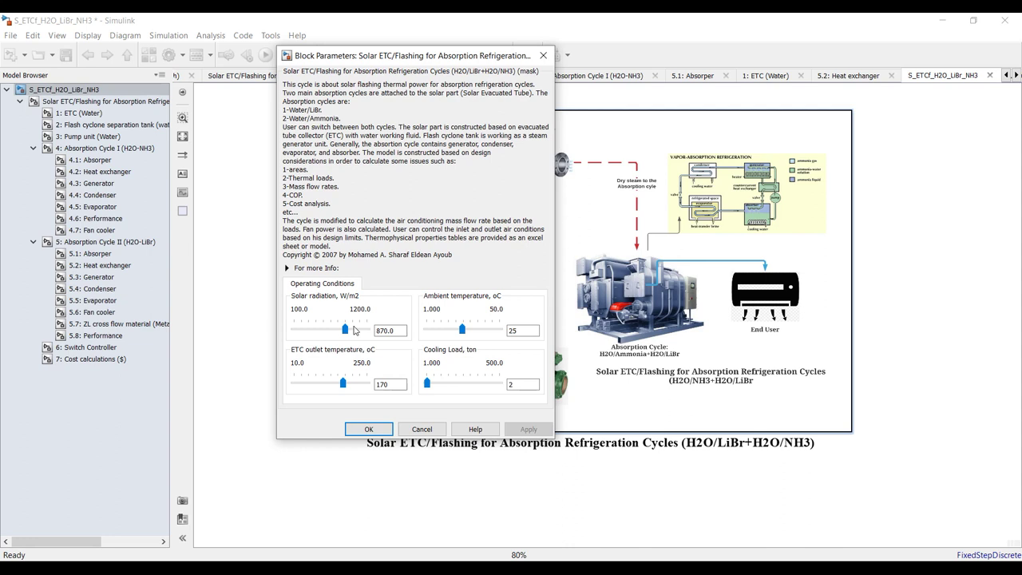
left_click_drag(345, 330, 349, 333)
double_click(527, 332)
double_click(397, 386)
double_click(513, 385)
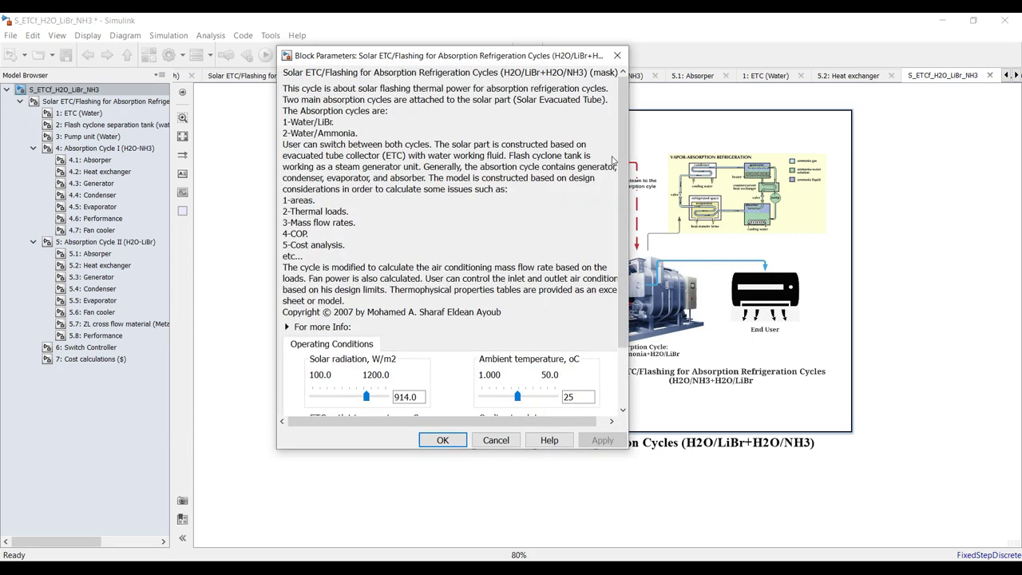
Set the cooling load to 10 ton, then apply the operating conditions and close the block parameters
scroll(485, 395, "down", 2)
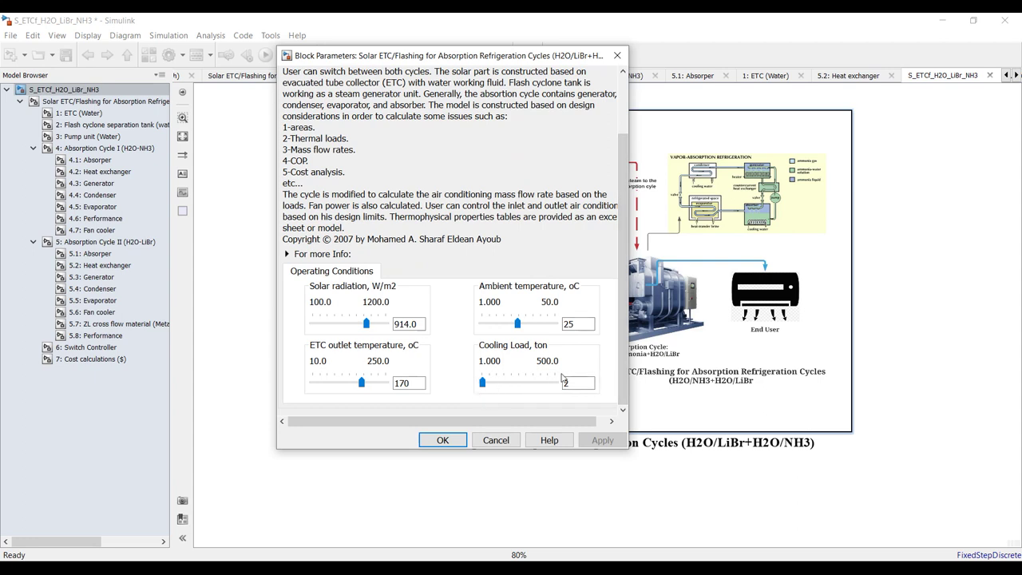
mouse_move(482, 383)
left_mouse_down()
mouse_move(503, 385)
mouse_move(494, 387)
left_mouse_up()
double_click(590, 383)
type("2")
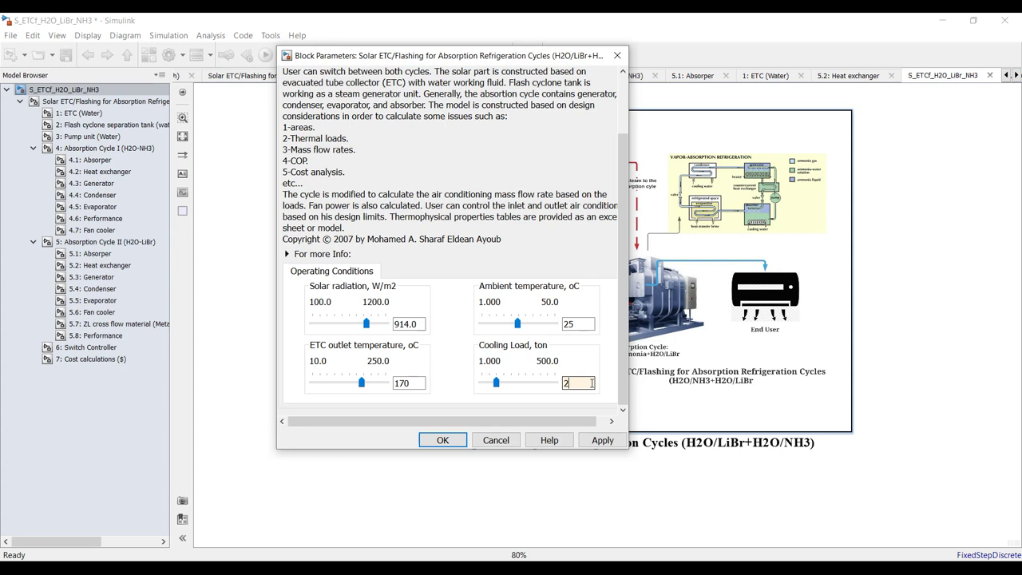
key("BackSpace")
type("10")
left_click(603, 441)
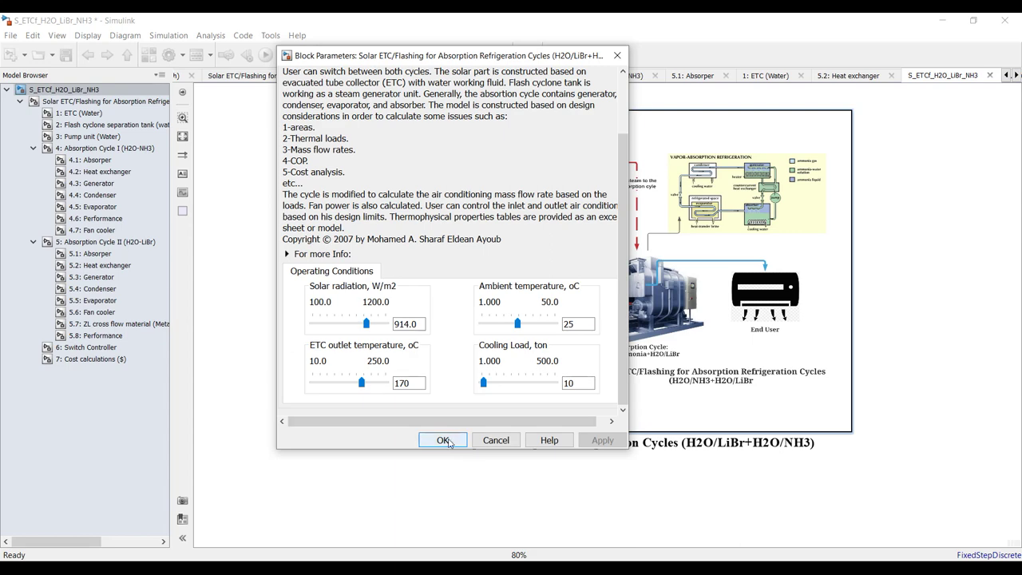
left_click(445, 441)
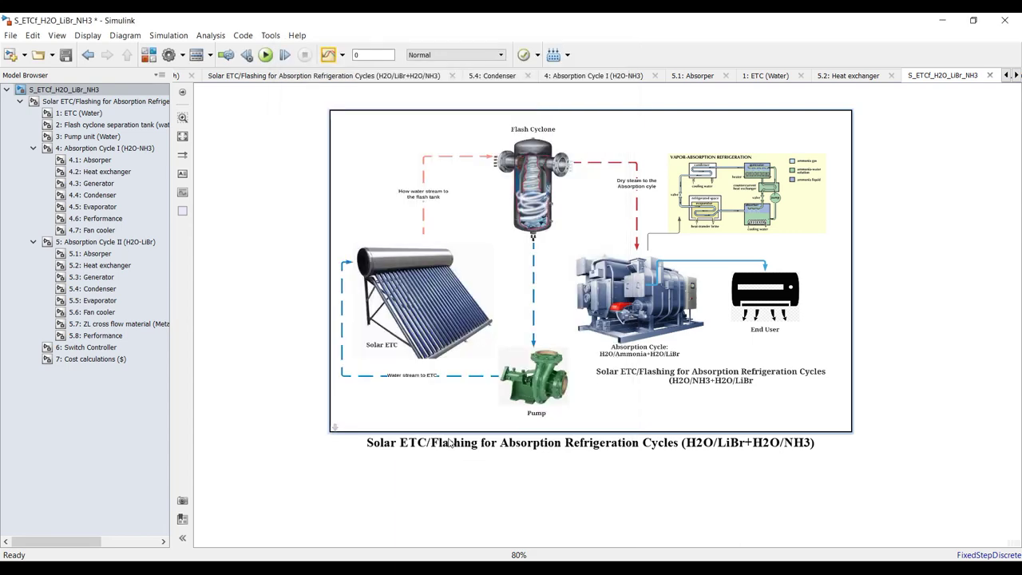
Open the Mask Editor for the Solar ETC/Flashing block and show its parameter and dialog definitions
right_click(459, 166)
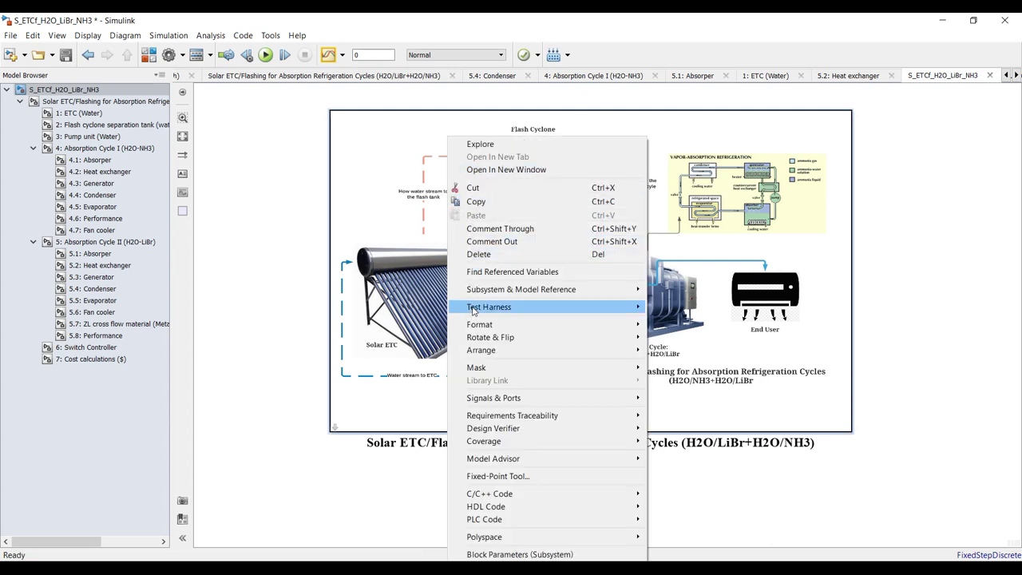
mouse_move(549, 371)
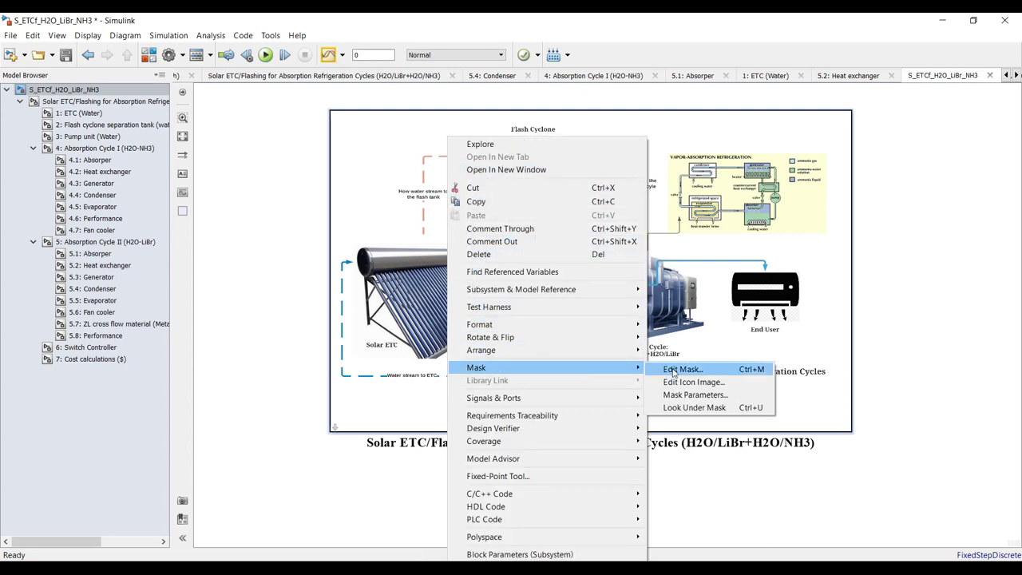
left_click(672, 369)
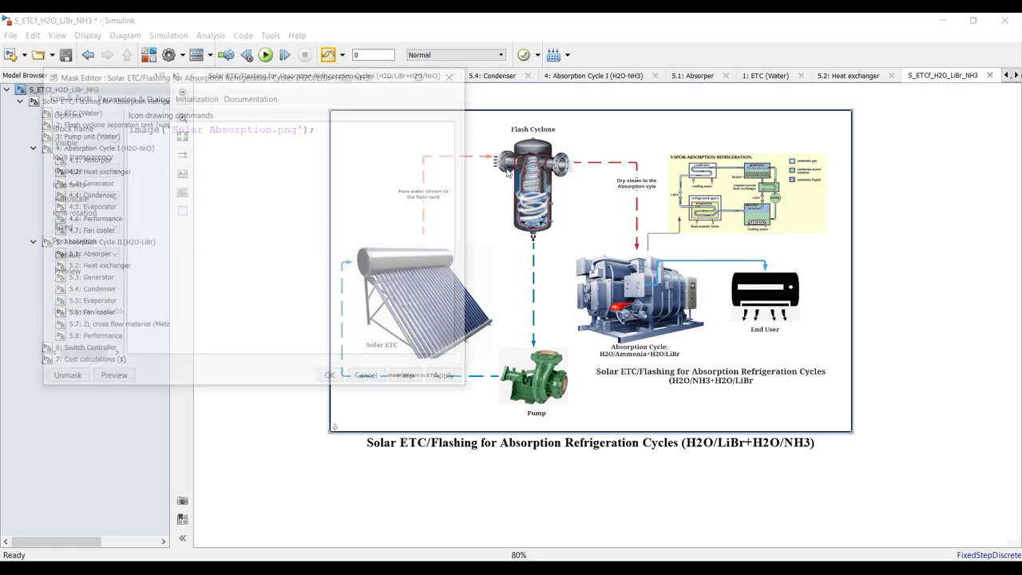
left_click_drag(357, 79, 606, 118)
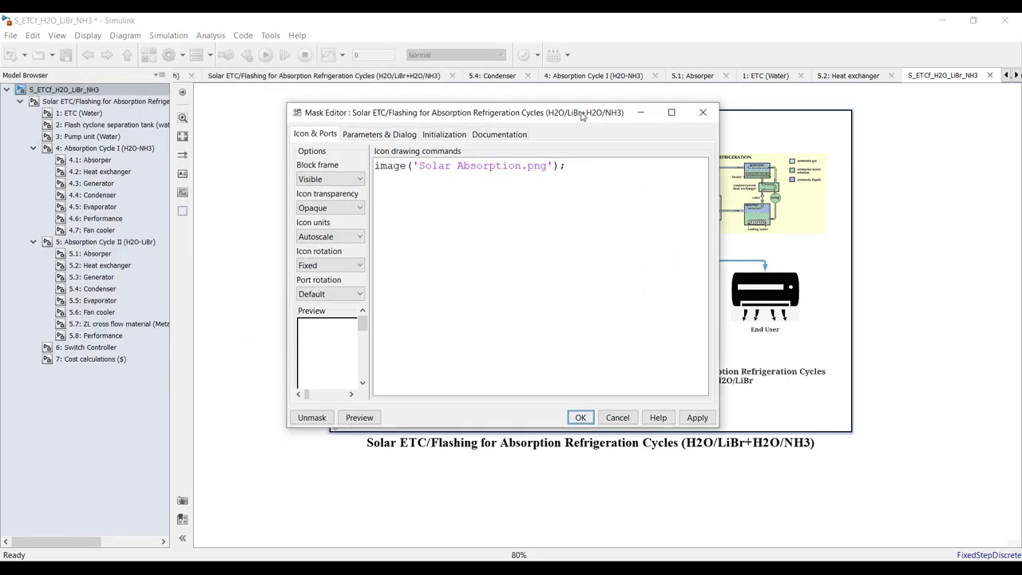
left_click(391, 136)
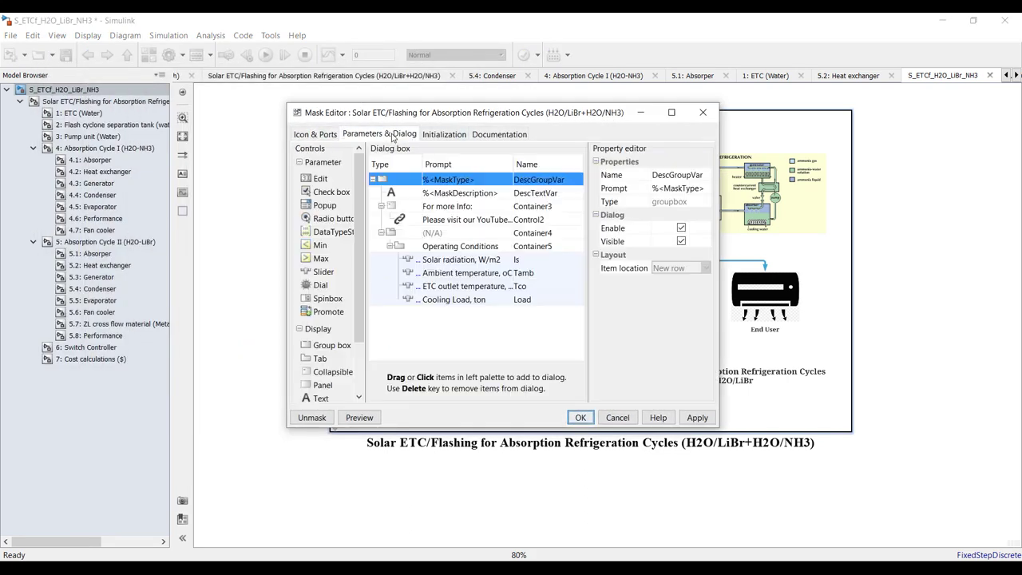
Examine the minimum, maximum and available control types of the solar radiation mask parameter
left_click(398, 260)
left_click(680, 226)
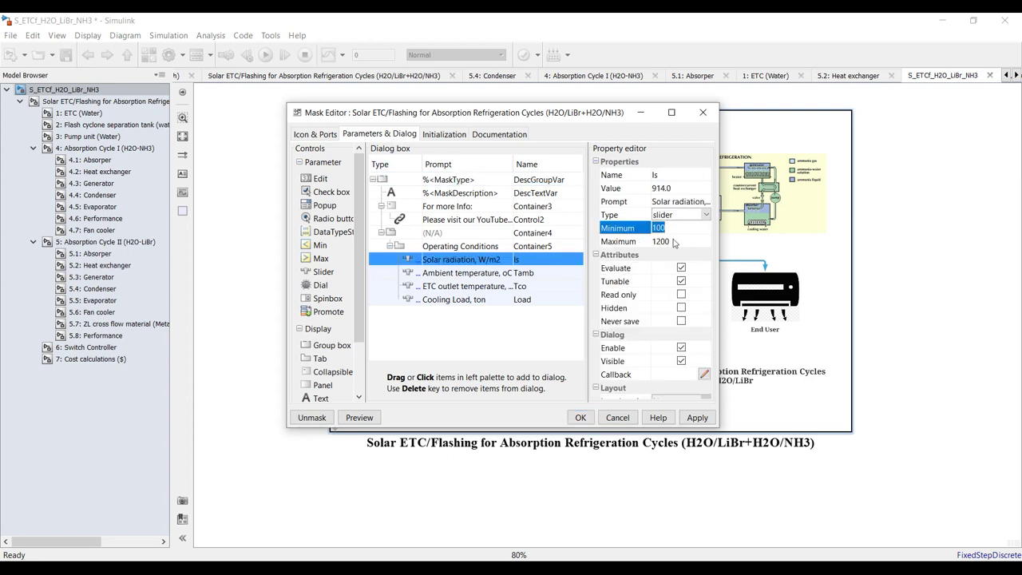
left_click(683, 239)
left_click(684, 228)
left_click(681, 243)
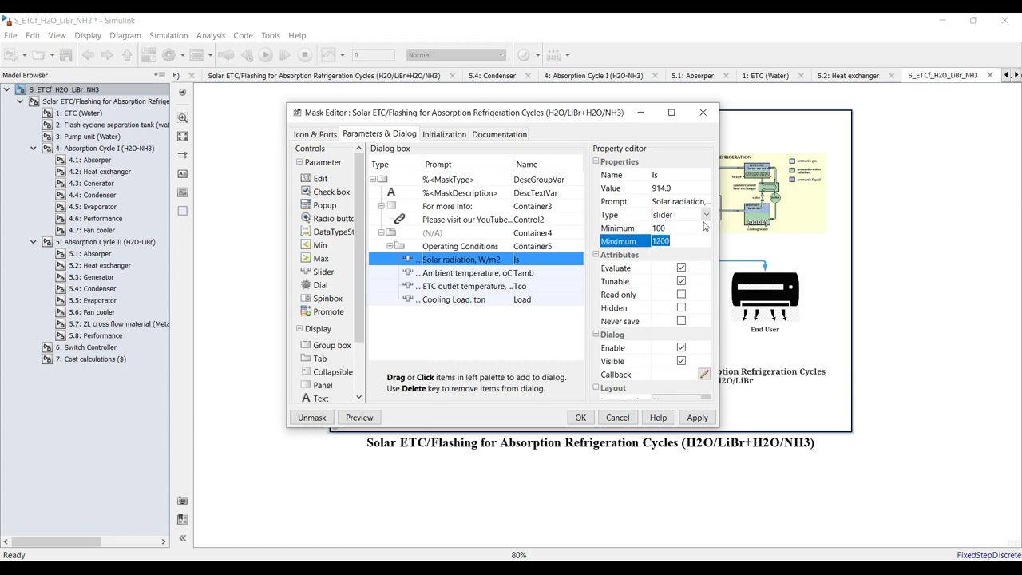
left_click(706, 216)
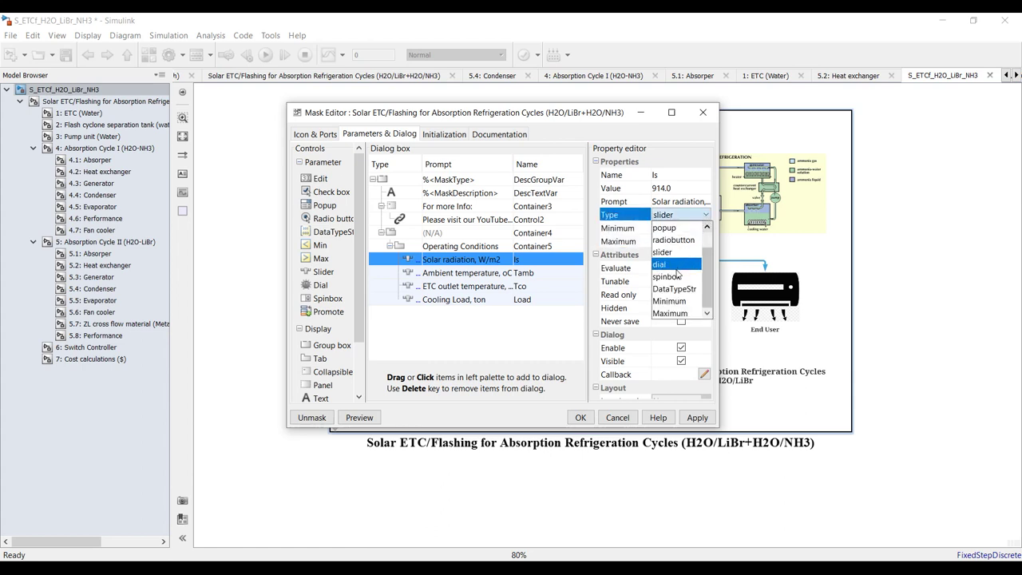
scroll(703, 274, "up", 2)
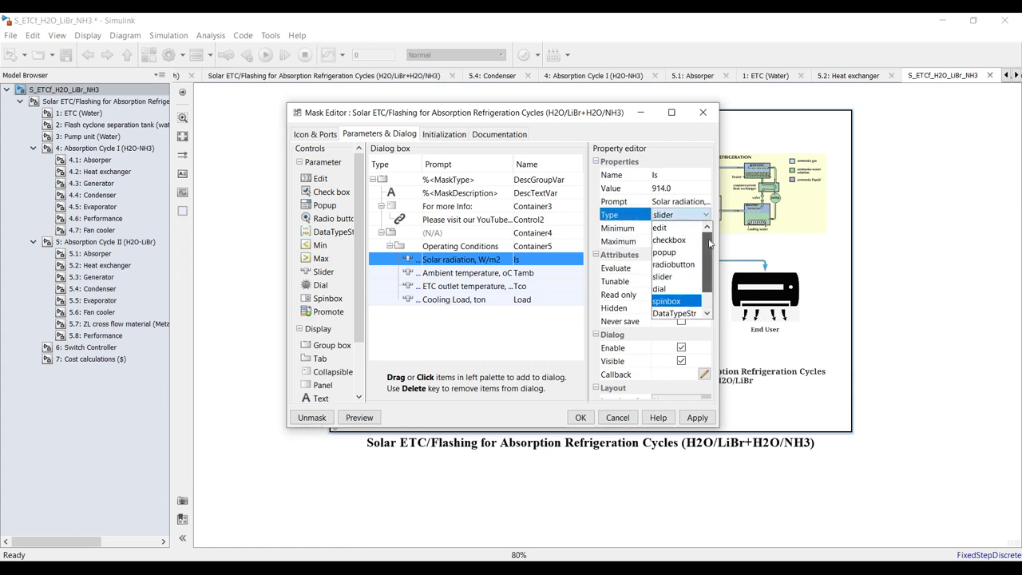
left_click(548, 346)
Set the maximum of the solar radiation slider to 1000
left_click(676, 232)
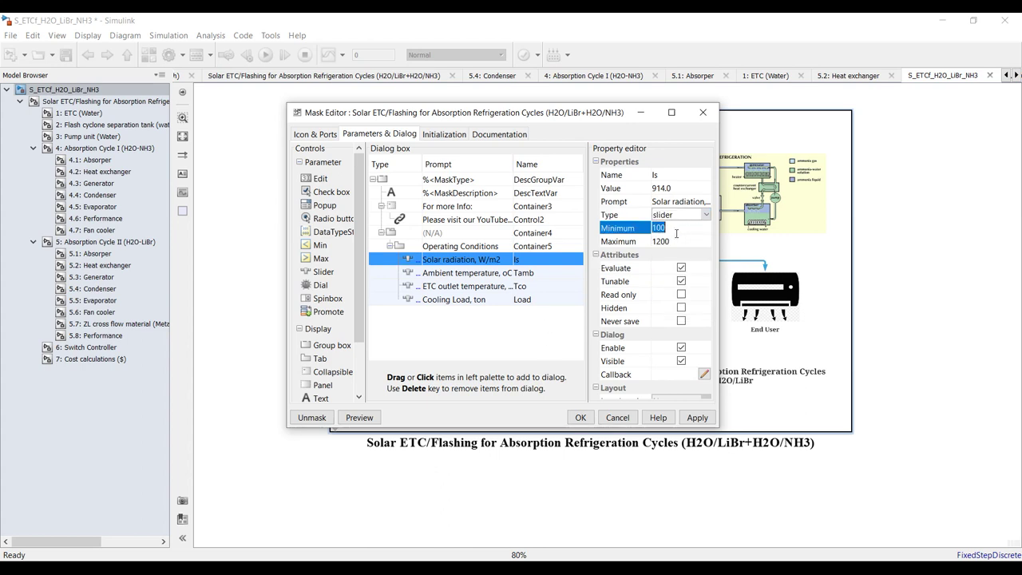
left_click(674, 241)
type("1000")
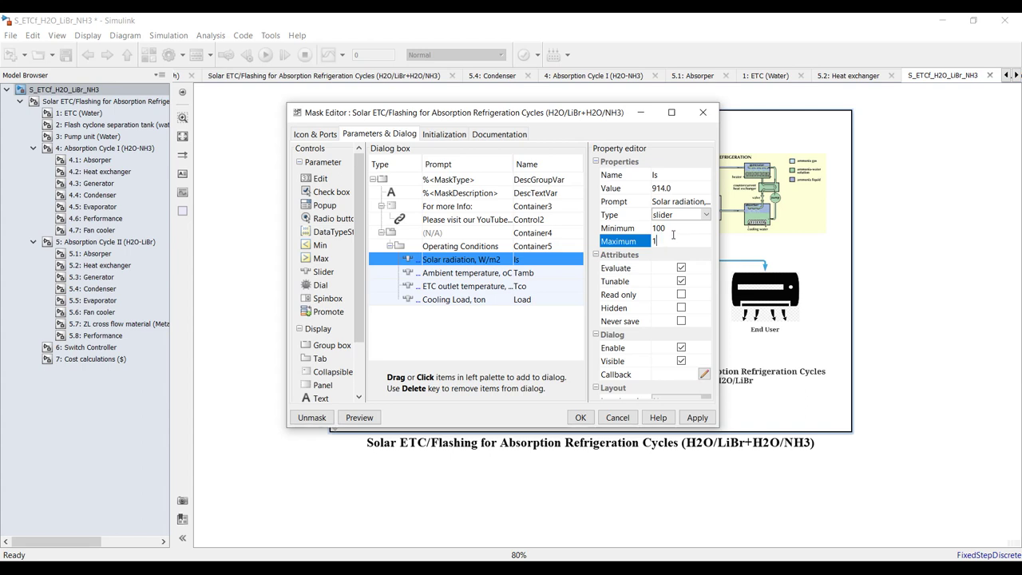
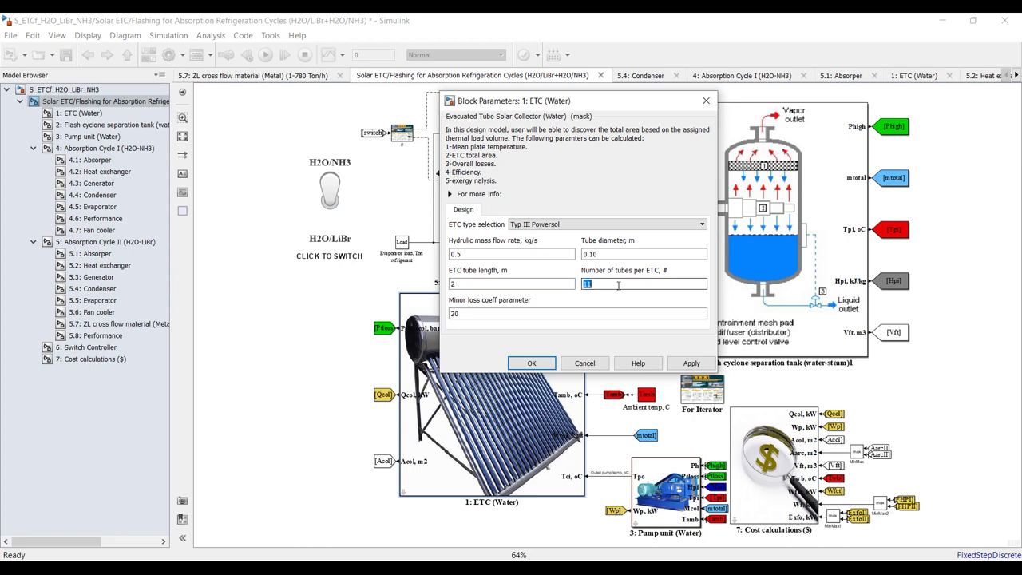
Review the minor loss coefficient in the ETC (Water) block's design parameters and accept the dialog
double_click(483, 312)
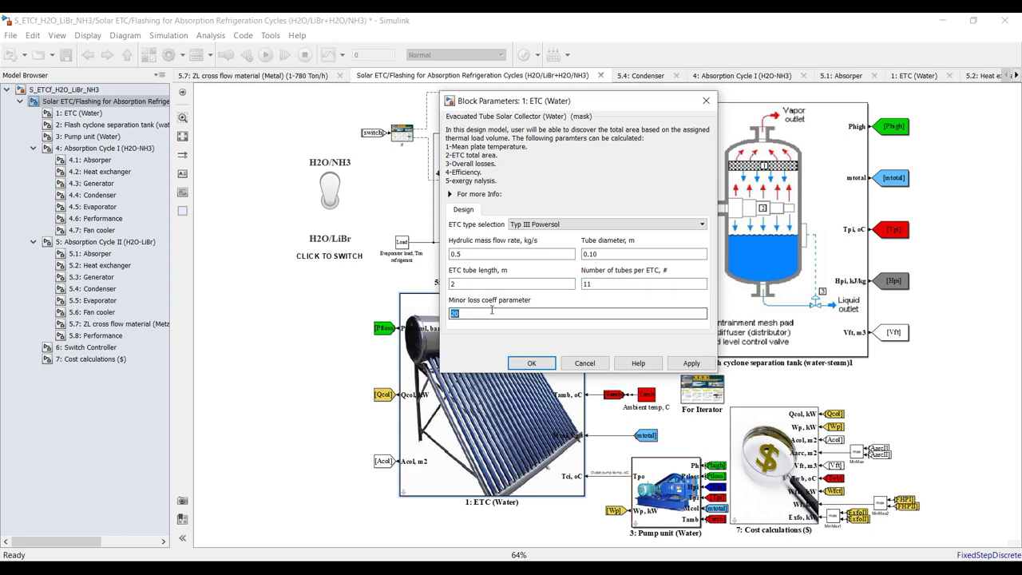
left_click(691, 364)
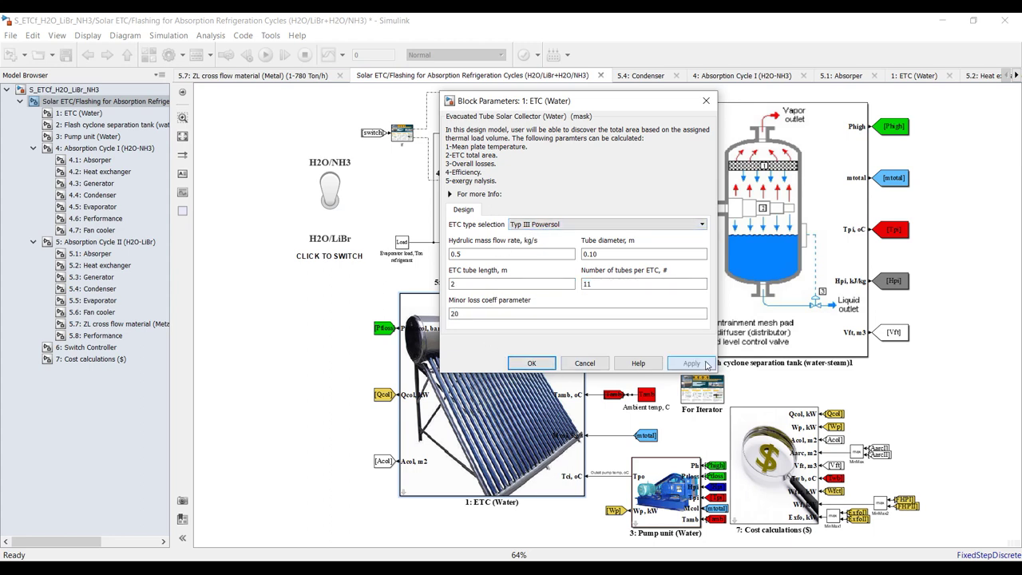
left_click(532, 363)
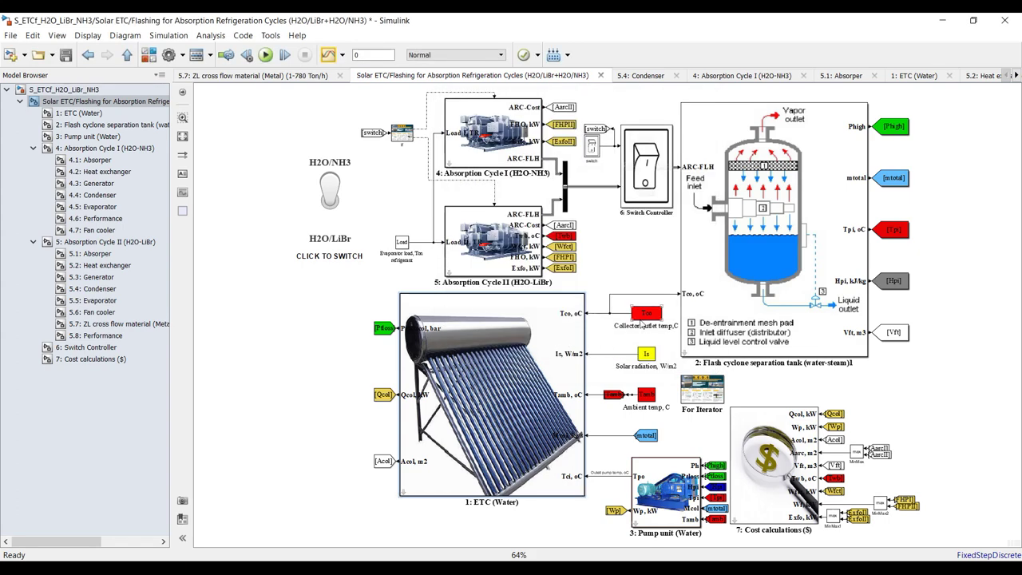
Examine the collector outlet temperature, solar radiation and ambient temperature inputs feeding the ETC (Water) block
left_click_drag(616, 344, 656, 447)
scroll(608, 488, "up", 4)
left_click(624, 460)
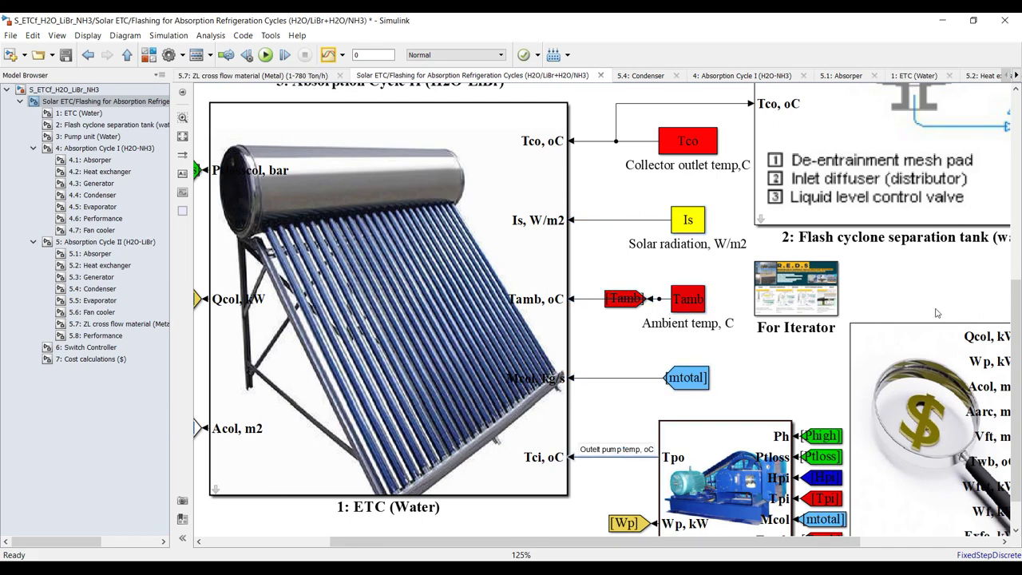
scroll(685, 410, "down", 2)
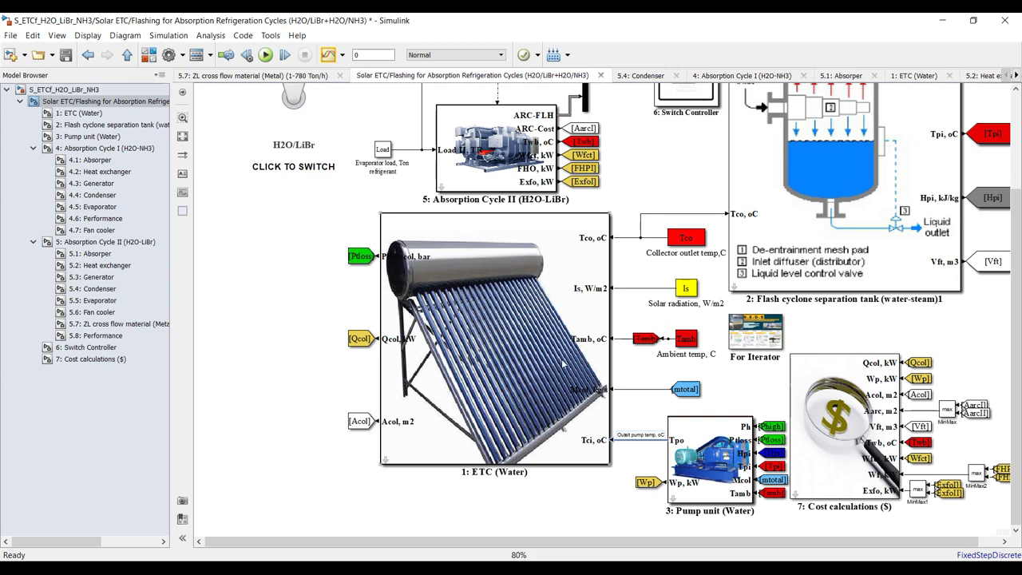
scroll(344, 304, "down", 1)
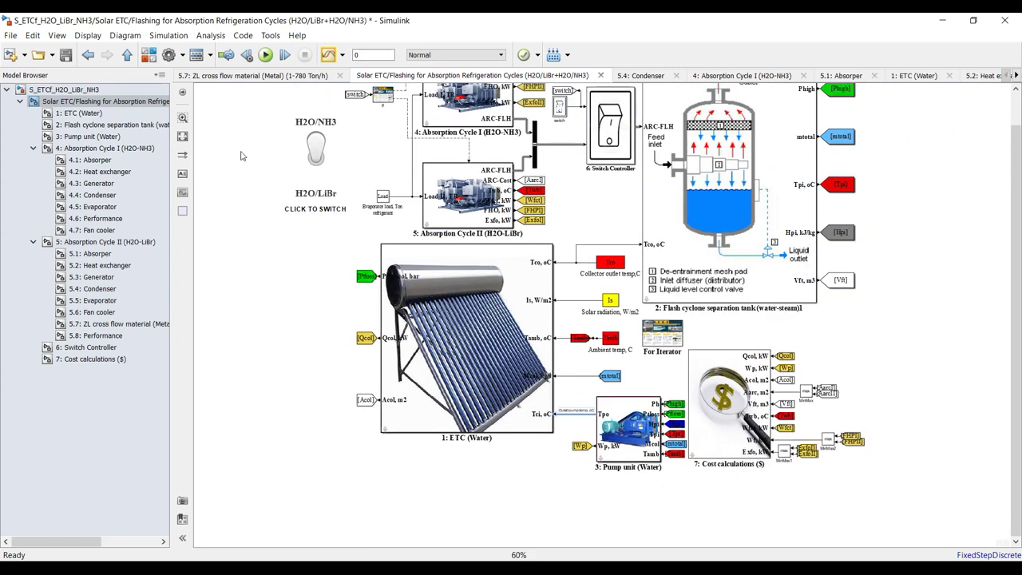
left_click(182, 137)
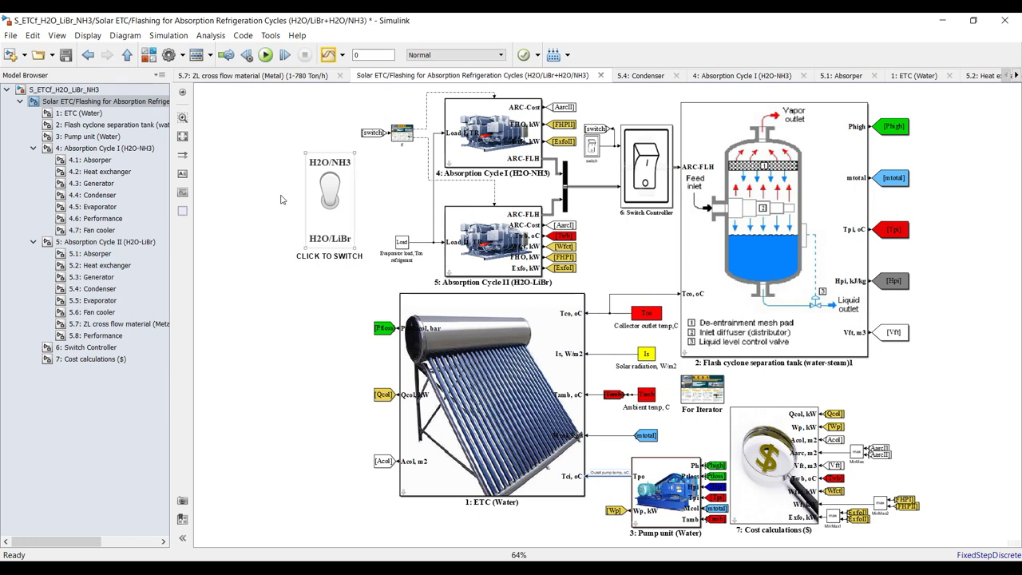
Open the ETC (Water) subsystem and examine its outlet pressure, tube pressure loss, total area and ETC area displays
left_click(73, 114)
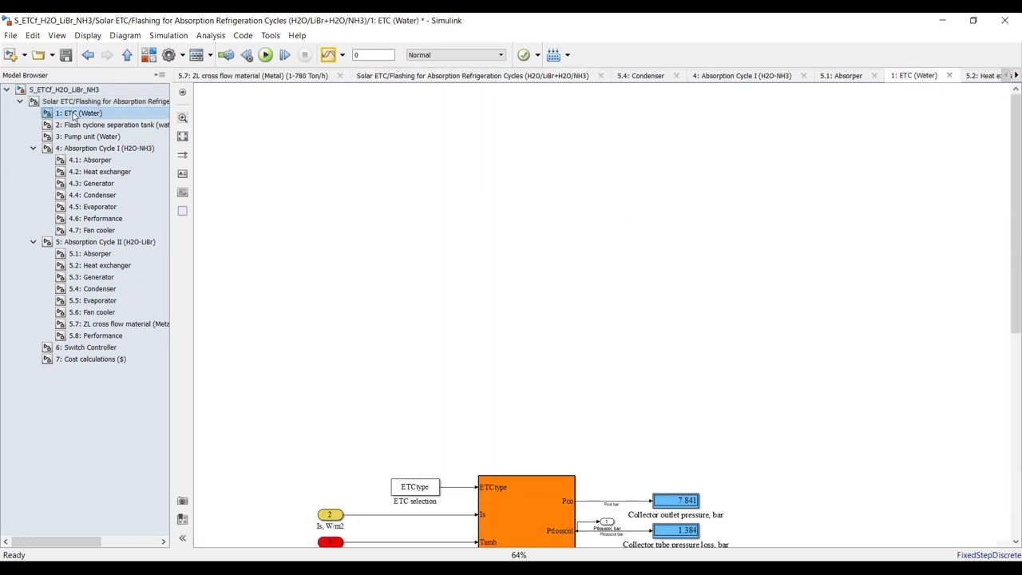
left_click(182, 137)
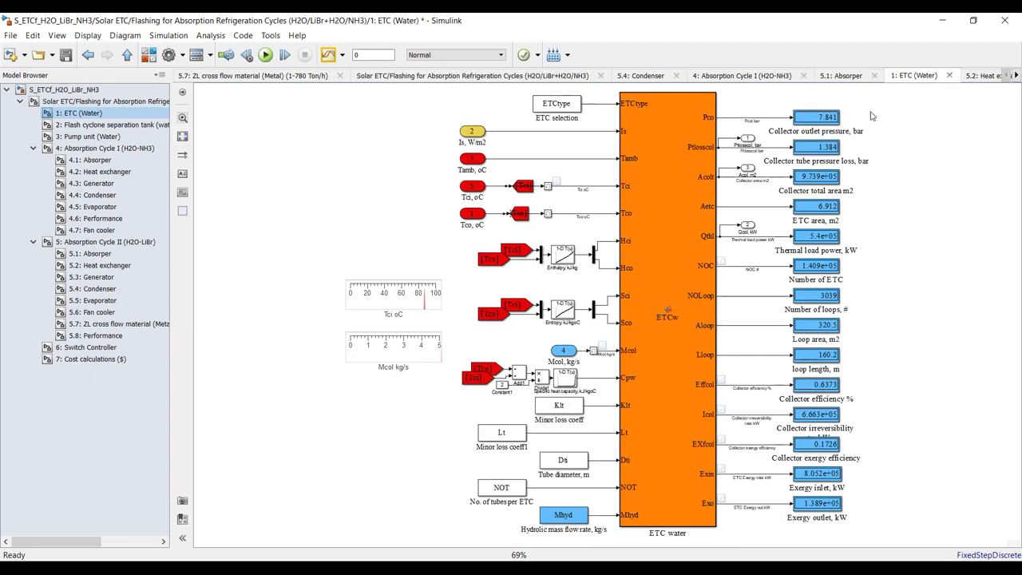
scroll(894, 118, "up", 3)
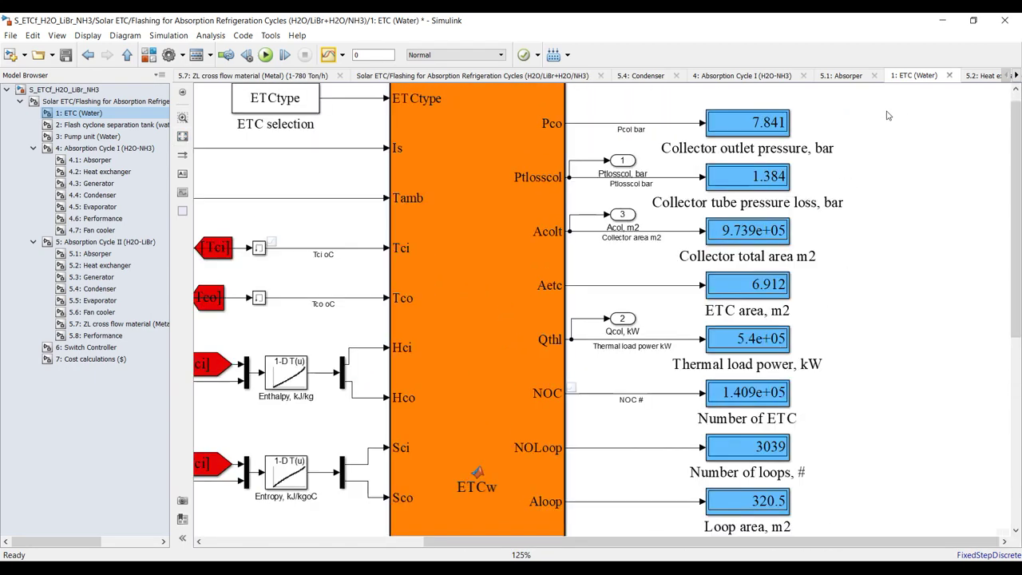
scroll(703, 127, "down", 1)
left_click_drag(831, 101, 656, 133)
left_click_drag(855, 162, 664, 172)
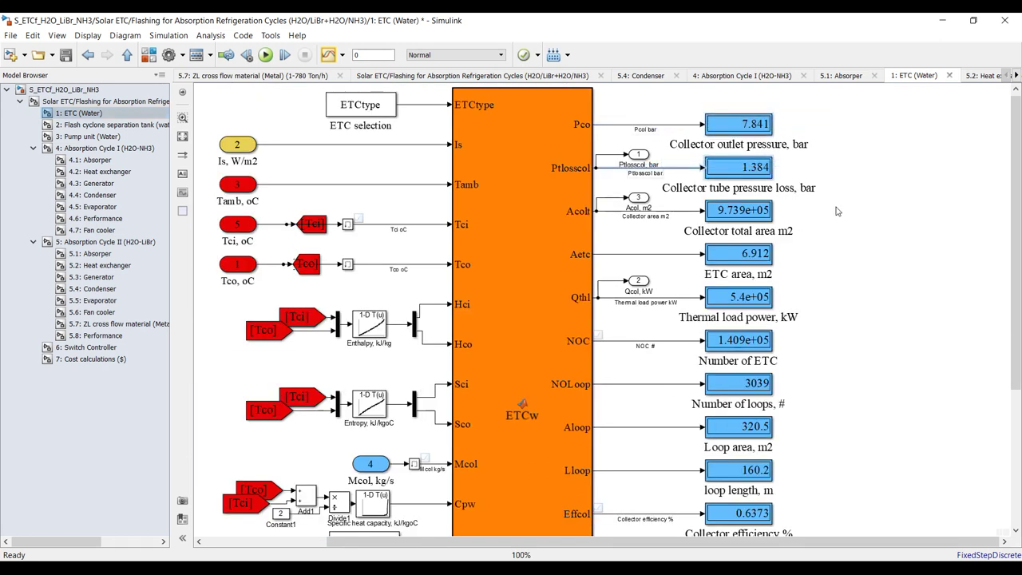
scroll(679, 230, "down", 1)
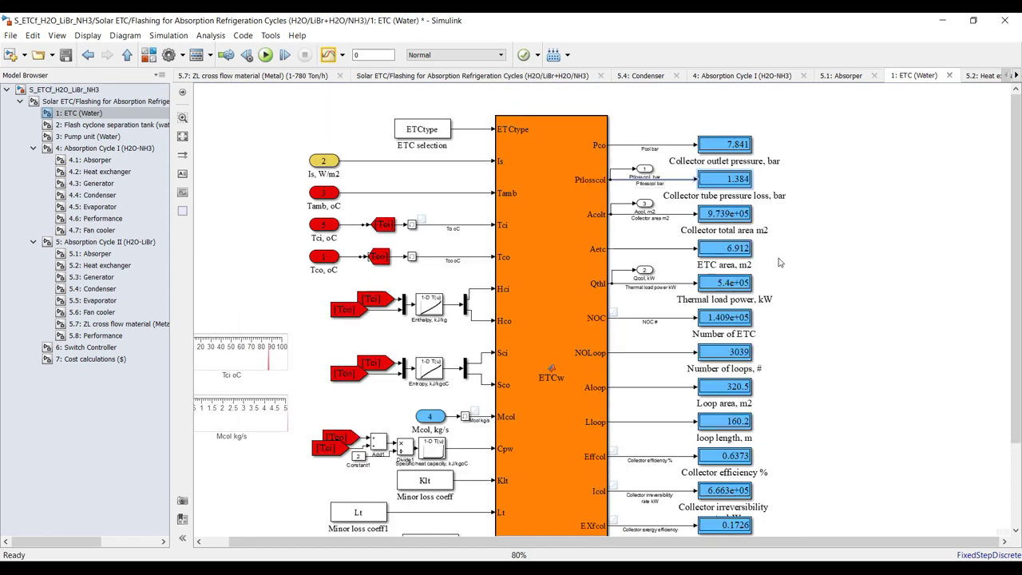
left_click_drag(798, 234, 649, 260)
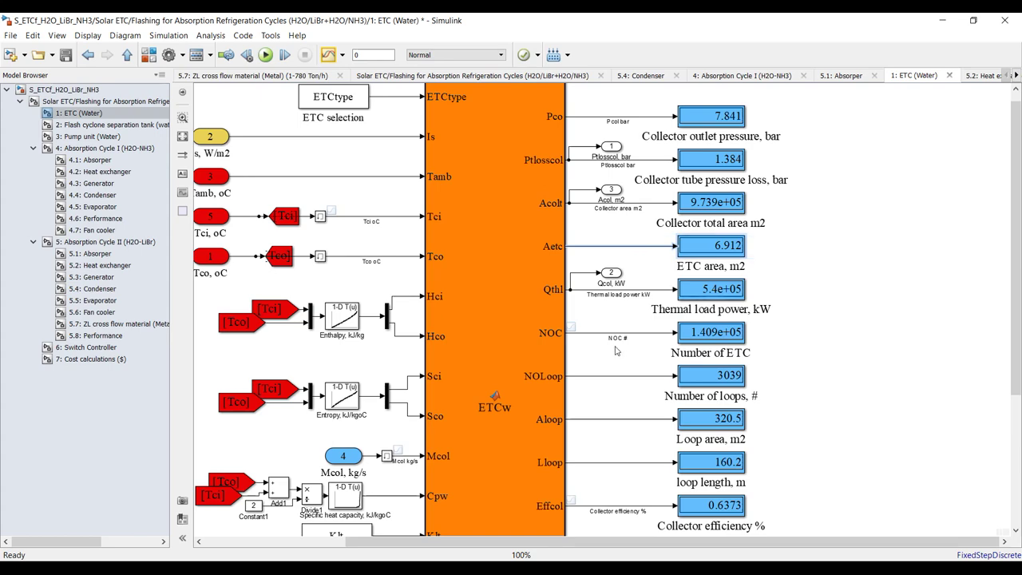
Examine the ETC (Water) subsystem's remaining outputs, from loop dimensions to collector efficiency, irreversibility rate and exergy flows
scroll(592, 342, "down", 2)
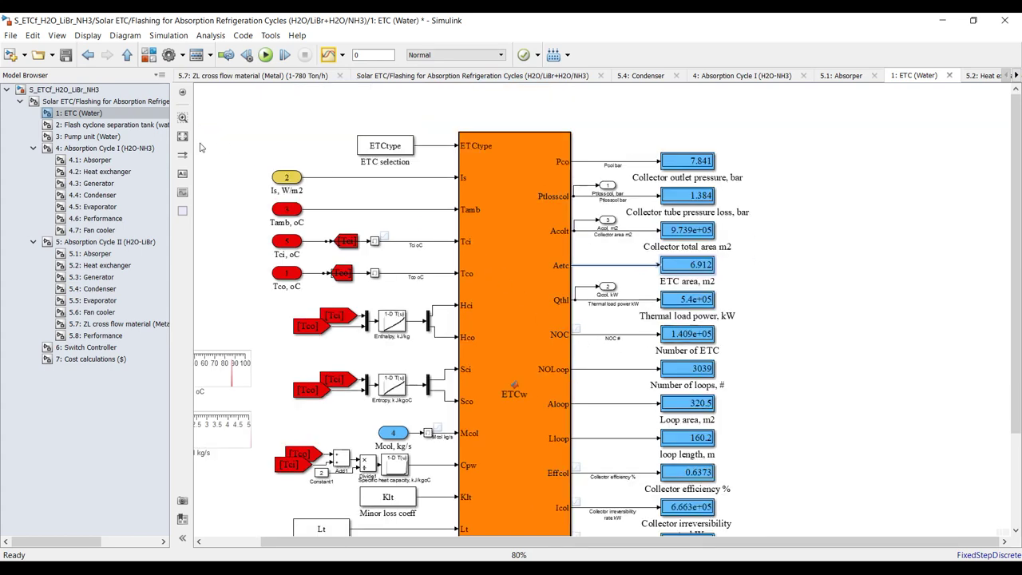
left_click(182, 137)
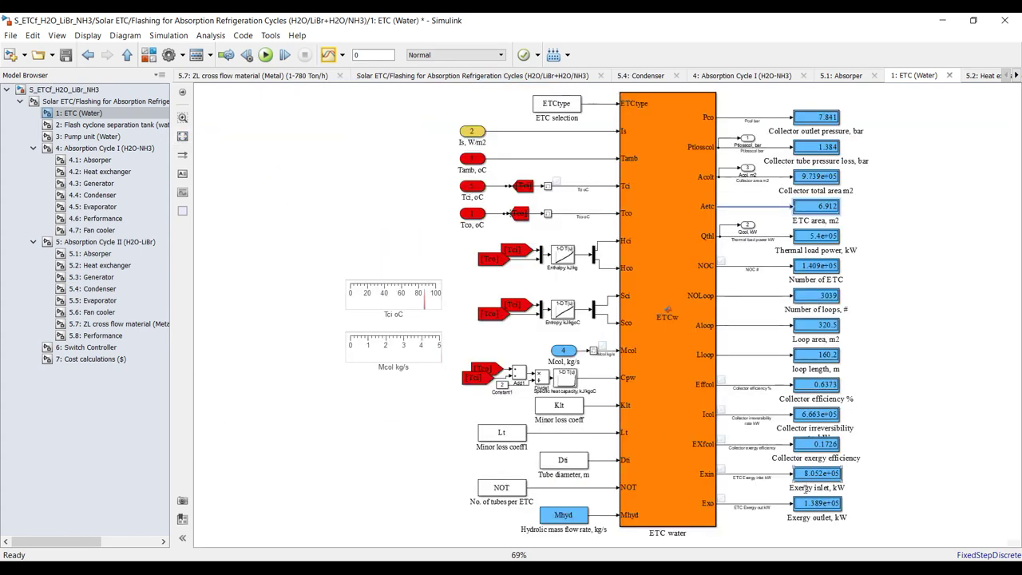
scroll(805, 487, "up", 3)
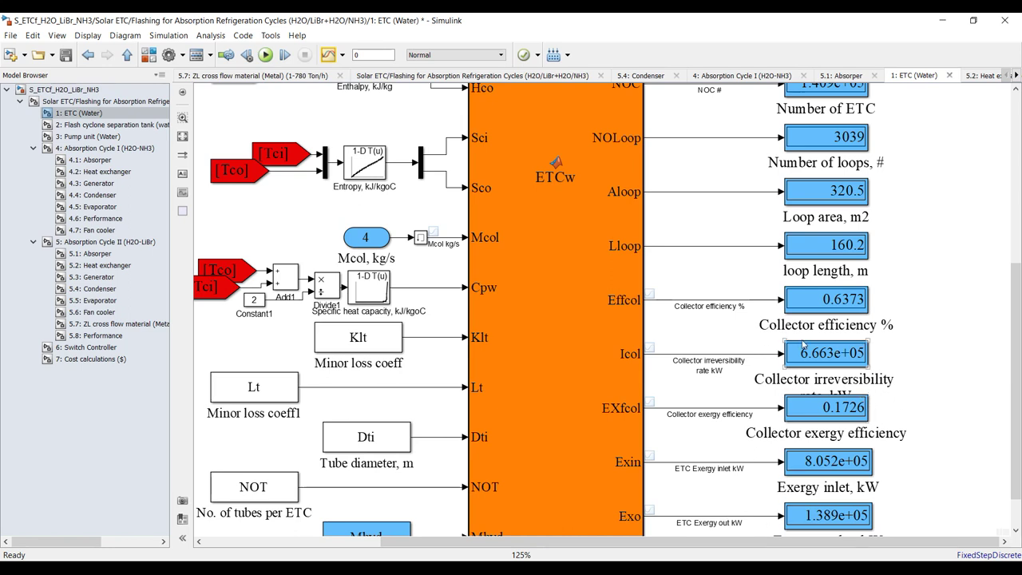
Open the ETC water function block's code, review the temperature difference and collector efficiency equations, and close the editor
left_click(183, 137)
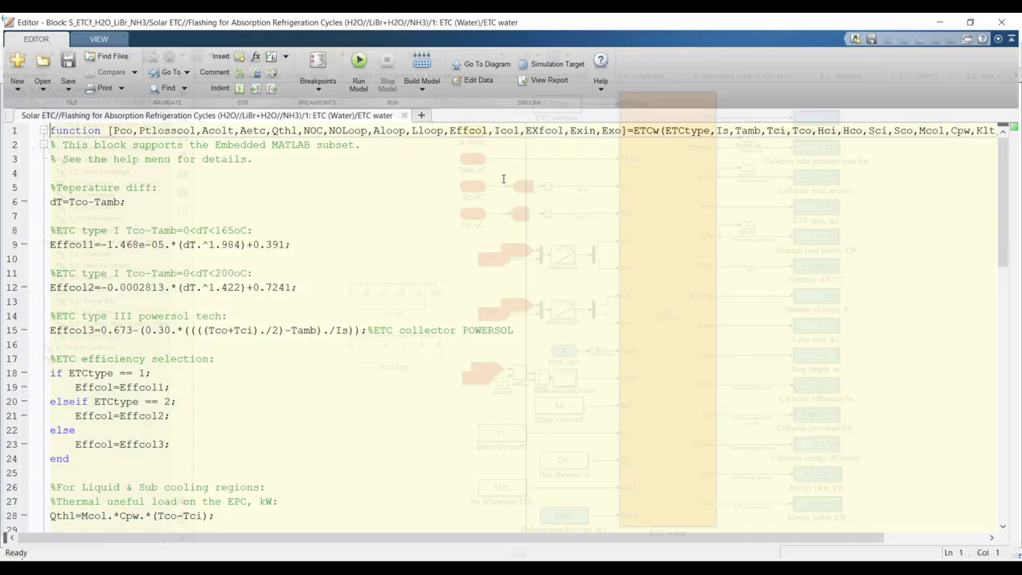
left_click_drag(48, 187, 169, 230)
left_click(404, 114)
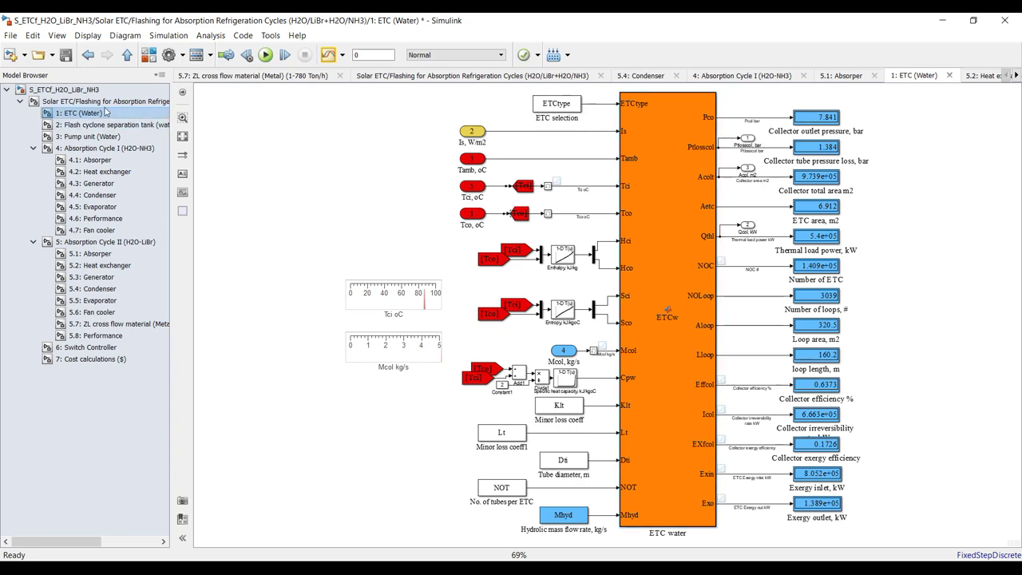
Return to the top-level solar model and review the parameter dialogs of Absorption Cycle I (H2O-NH3) and Pump unit (Water)
left_click(106, 103)
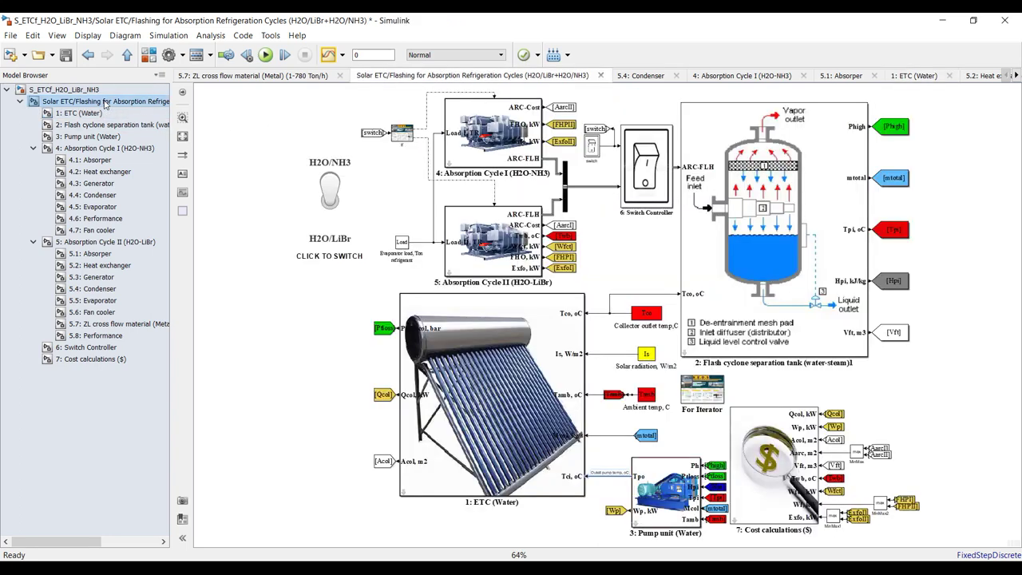
double_click(490, 109)
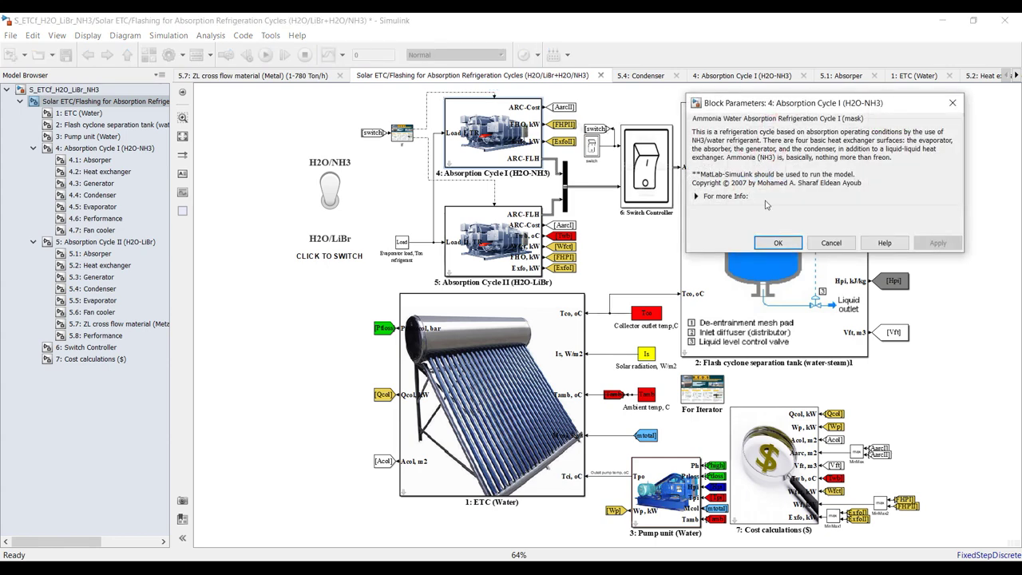
left_click(781, 242)
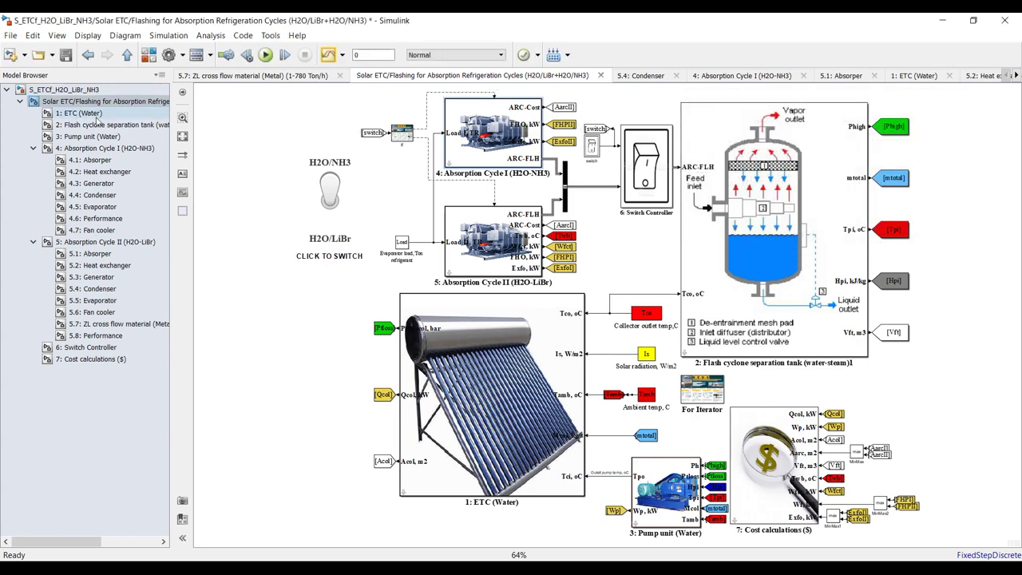
double_click(650, 486)
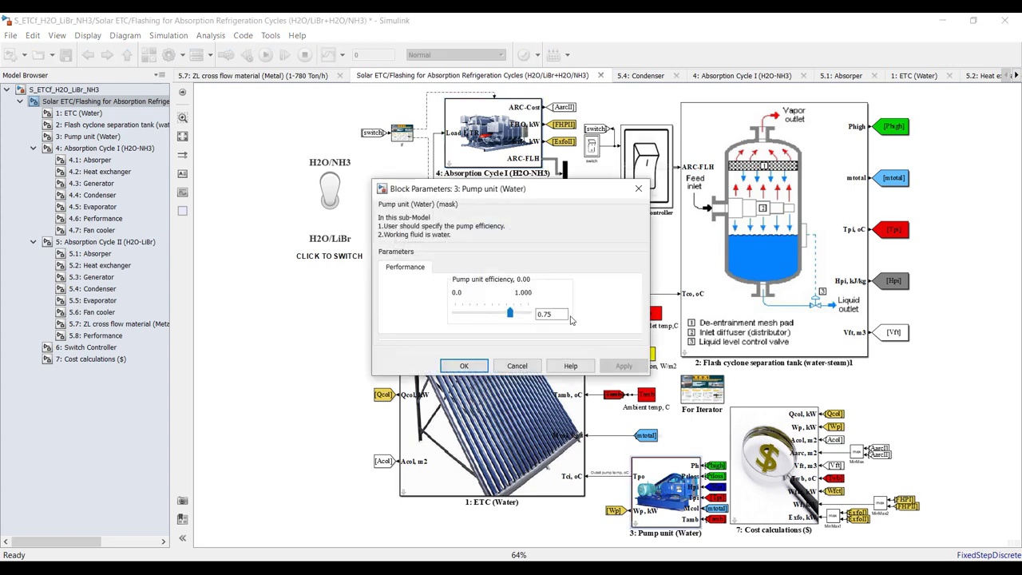
left_click(455, 368)
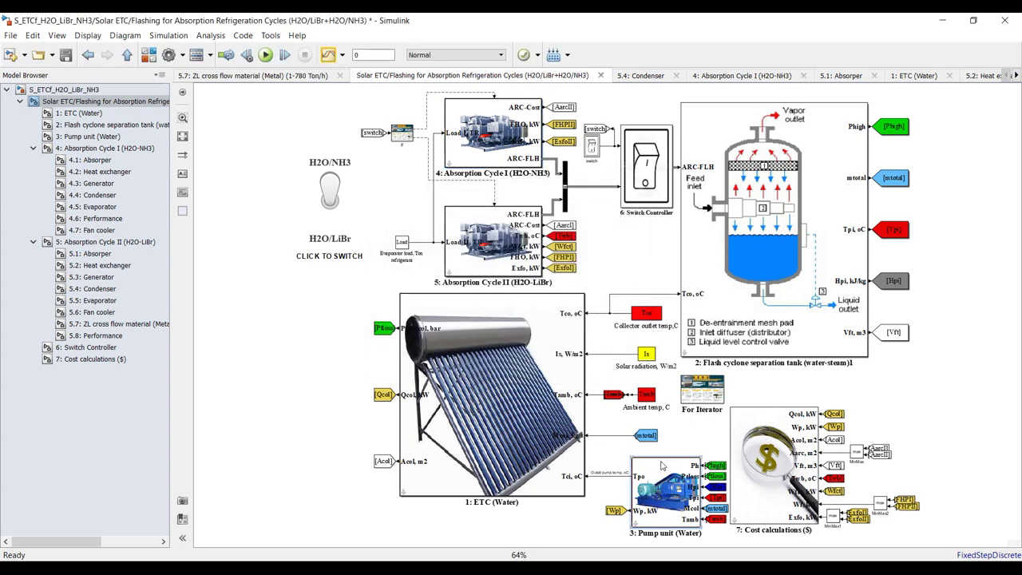
Review the Cost calculations block's interest rate and specific electric power cost, set the plant life time to 20 years, and accept
double_click(783, 443)
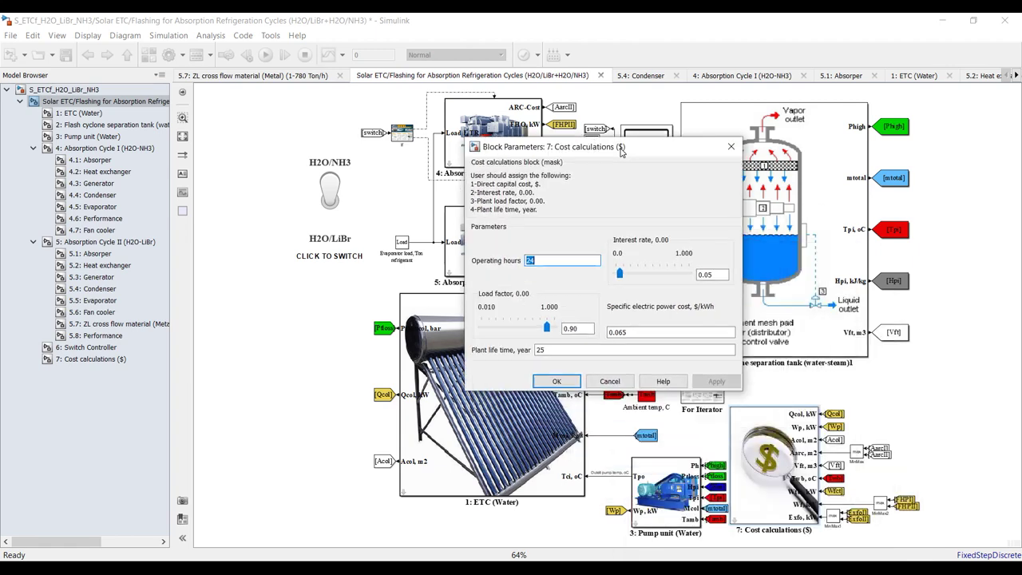
double_click(720, 275)
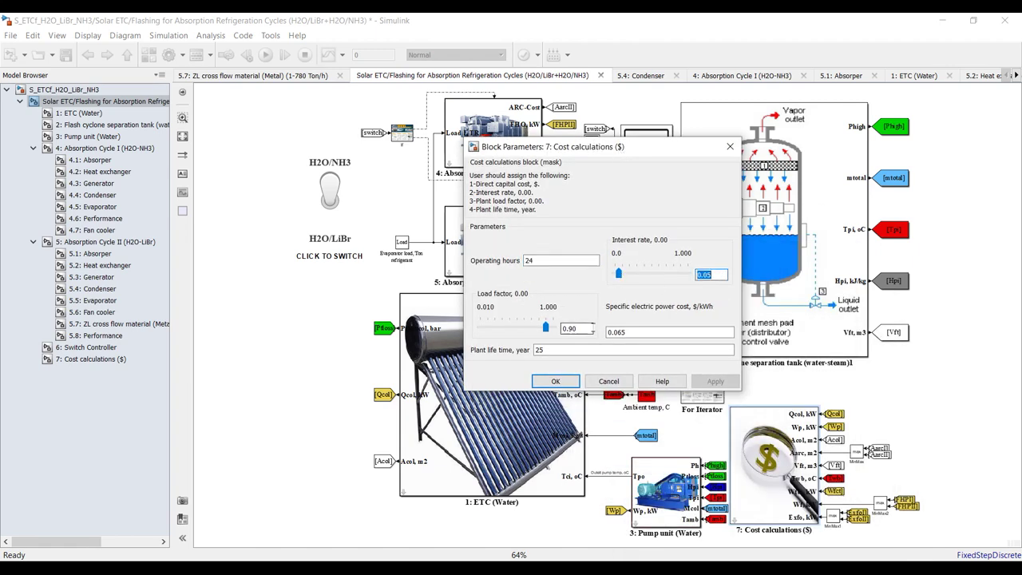
left_click(643, 332)
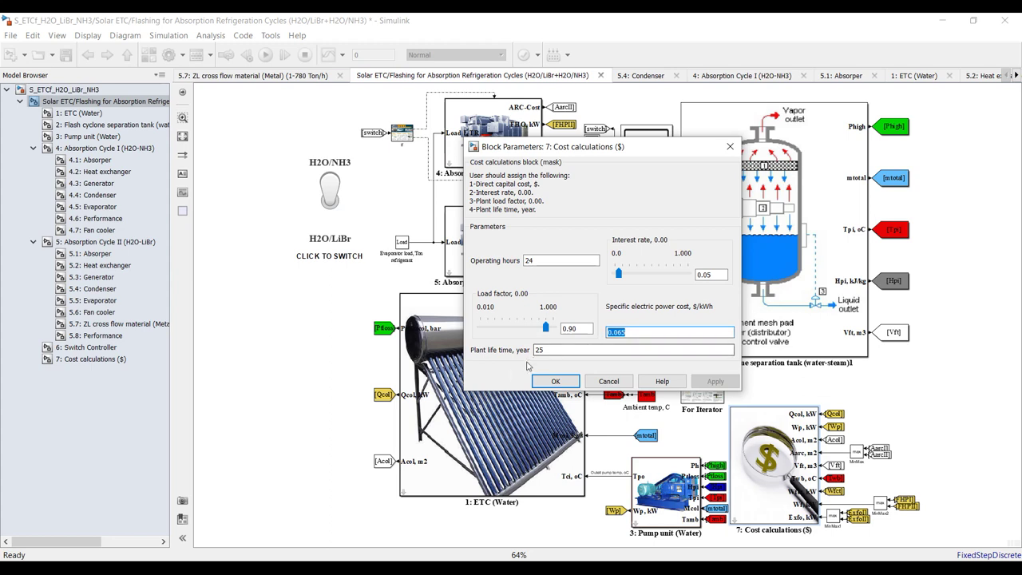
double_click(558, 349)
type("2")
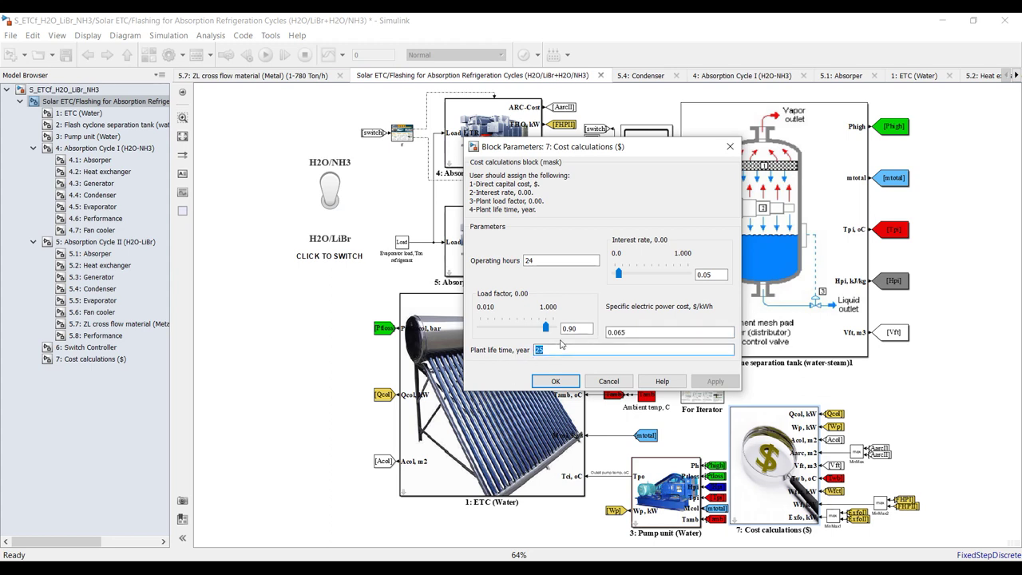
type("0")
left_click(714, 381)
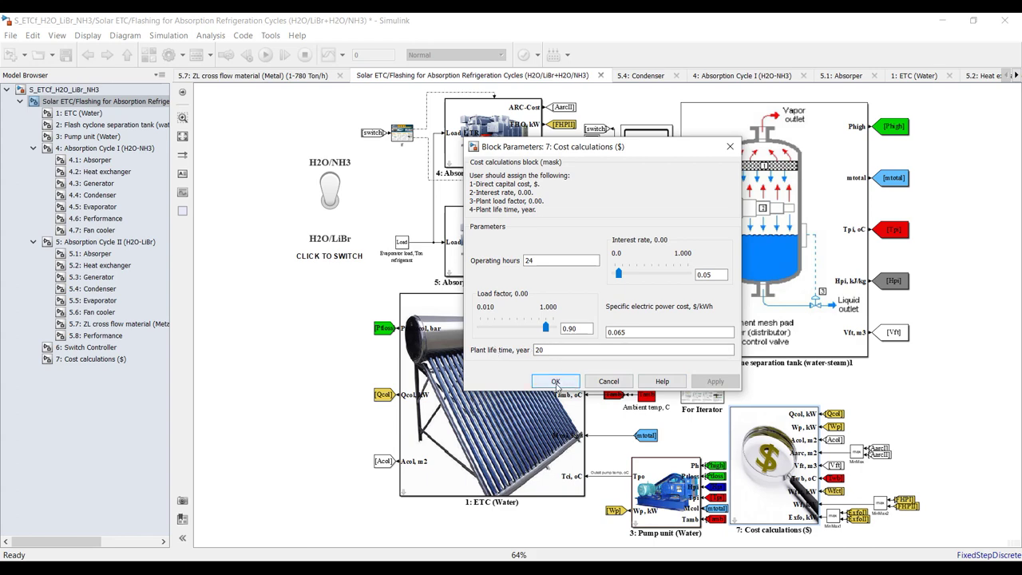
left_click(556, 383)
Review the steam velocity parameter of the Flash cyclone separation tank block and close its dialog
double_click(776, 190)
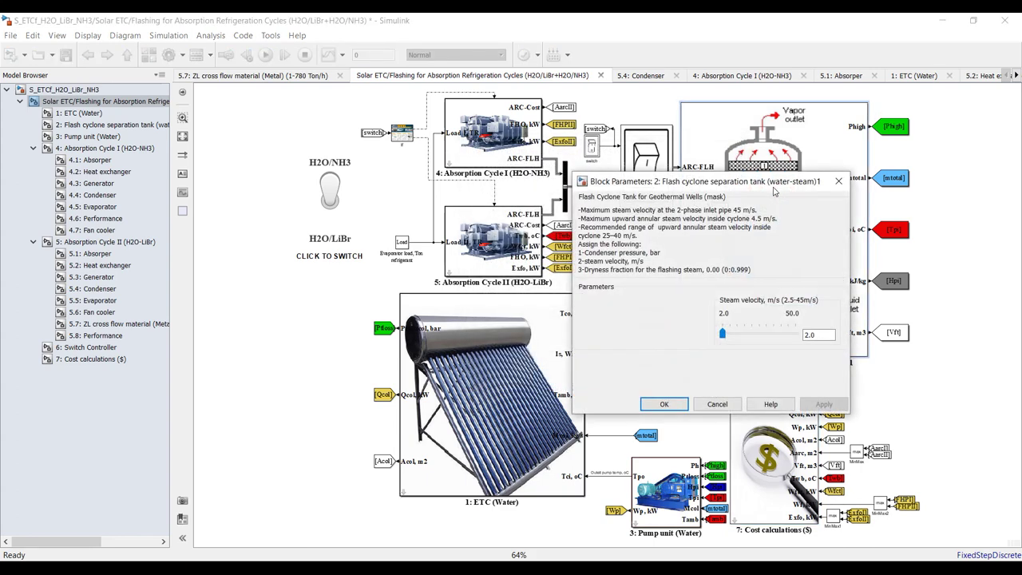
double_click(824, 335)
left_click(837, 182)
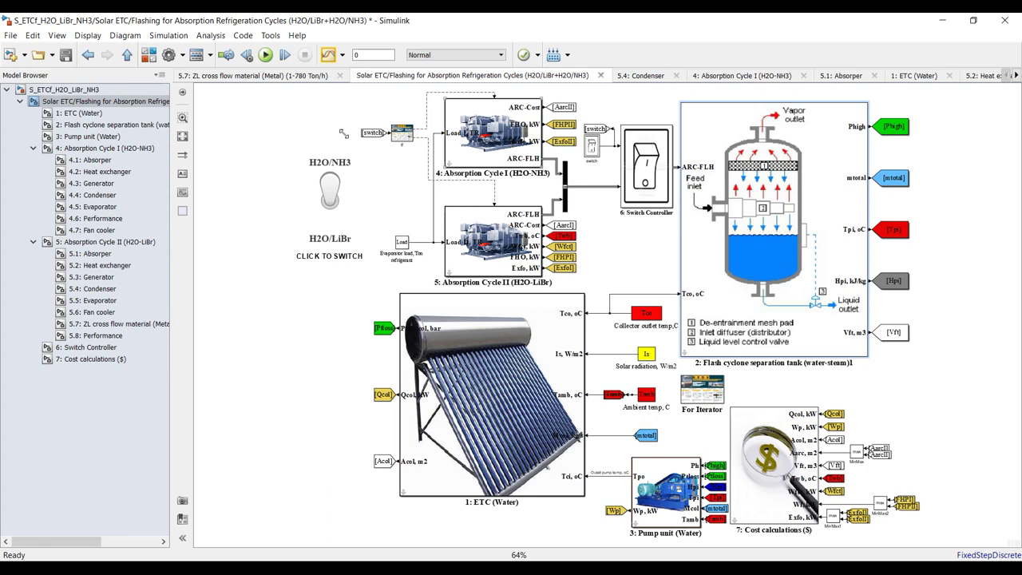
Open the Flash cyclone separation tank subsystem and examine its lookup tables for pressure, enthalpy and vapor density
left_click(104, 125)
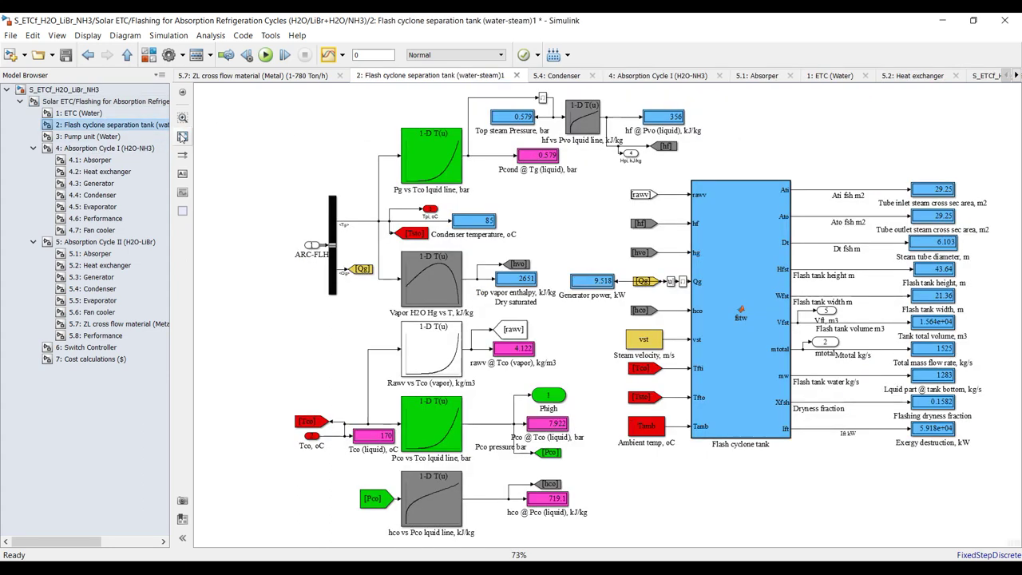
left_click(182, 137)
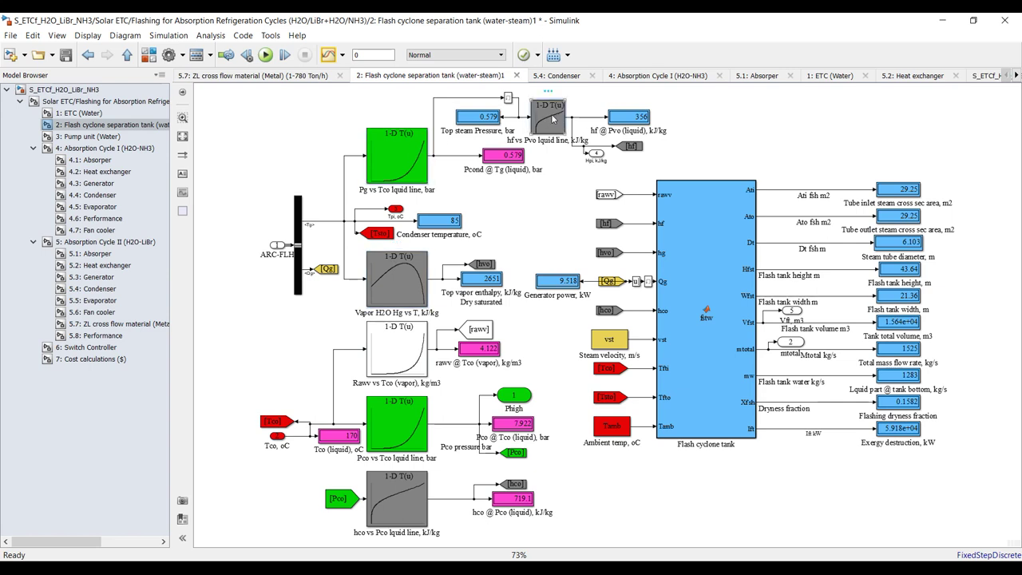
left_click_drag(257, 138, 749, 525)
Examine the flash cyclone tank's outputs, including steam tube and tank dimensions, mass flow rates, dryness fraction and exergy destruction
scroll(1008, 239, "up", 4)
scroll(838, 232, "down", 3)
scroll(743, 257, "up", 2)
scroll(743, 257, "down", 2)
scroll(694, 172, "up", 3)
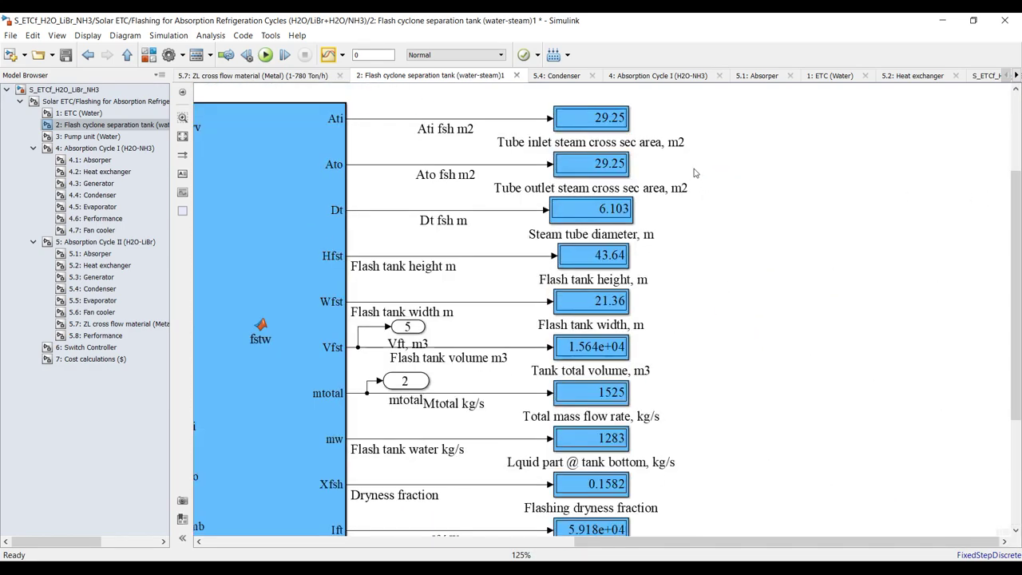
scroll(693, 173, "down", 2)
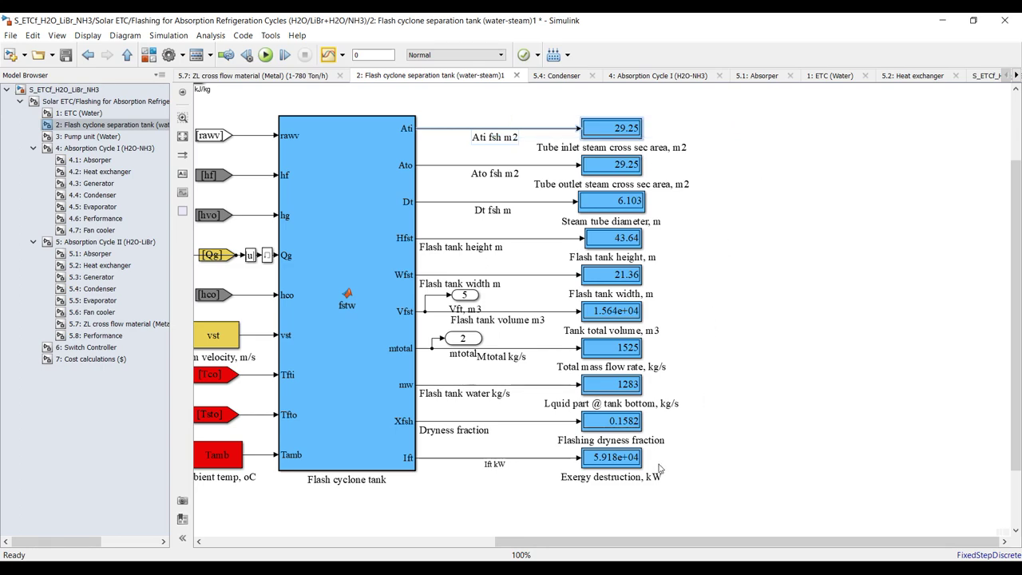
scroll(660, 469, "up", 5)
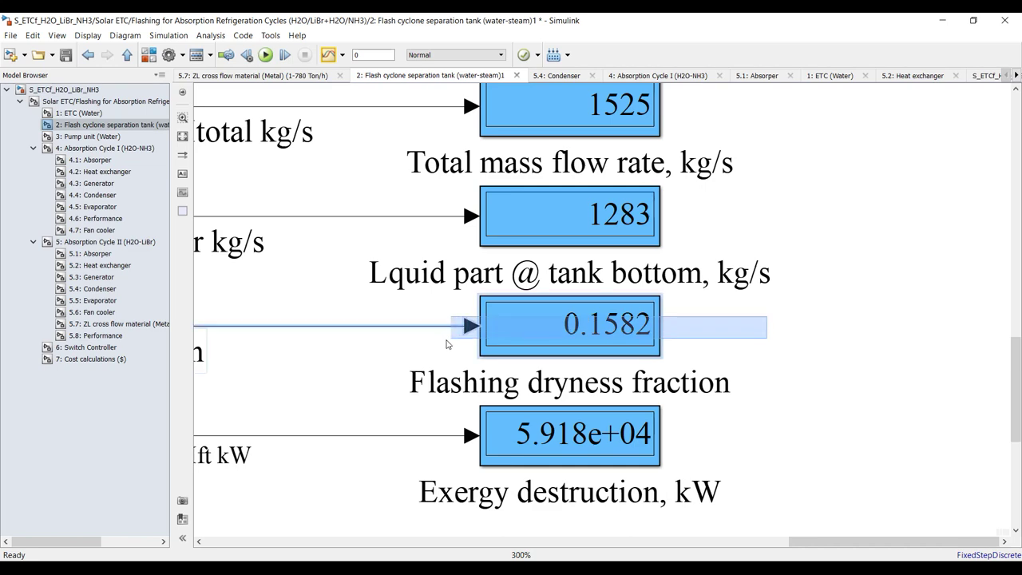
scroll(528, 368, "down", 1)
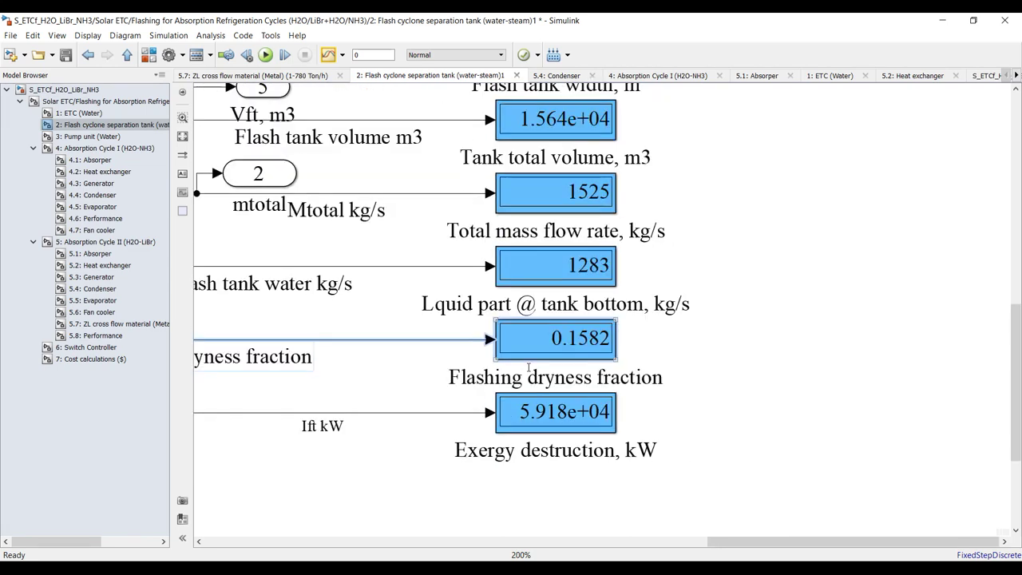
scroll(527, 367, "down", 1)
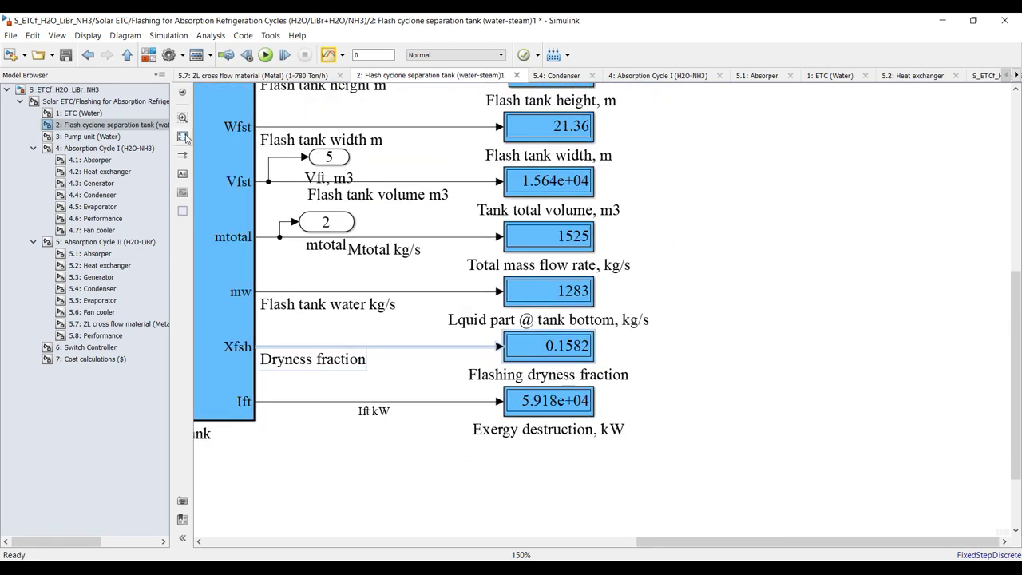
Open the Pump unit (Water) subsystem and examine its inputs and its work, temperature, enthalpy and irreversibility outputs
left_click(182, 137)
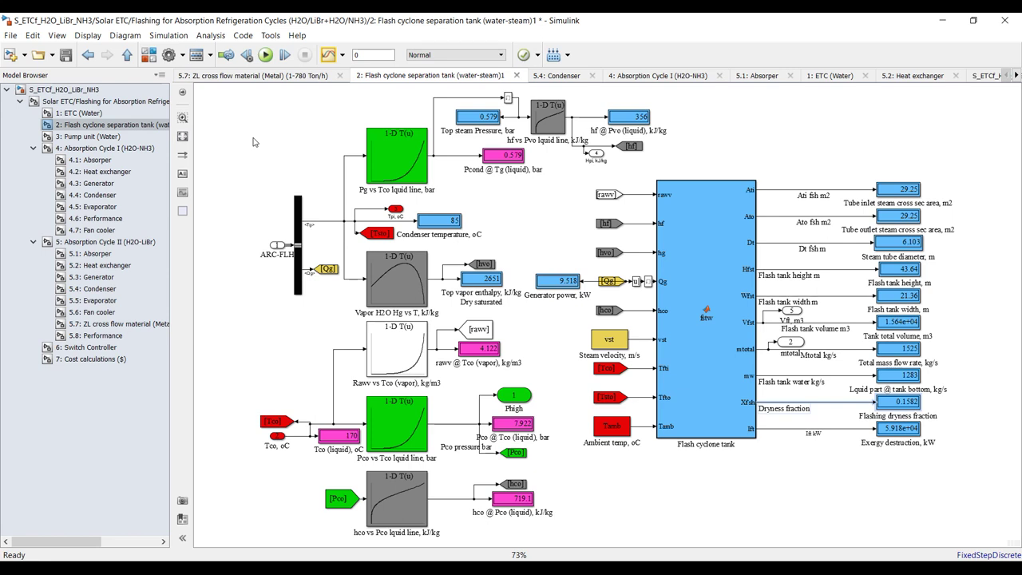
left_click(86, 136)
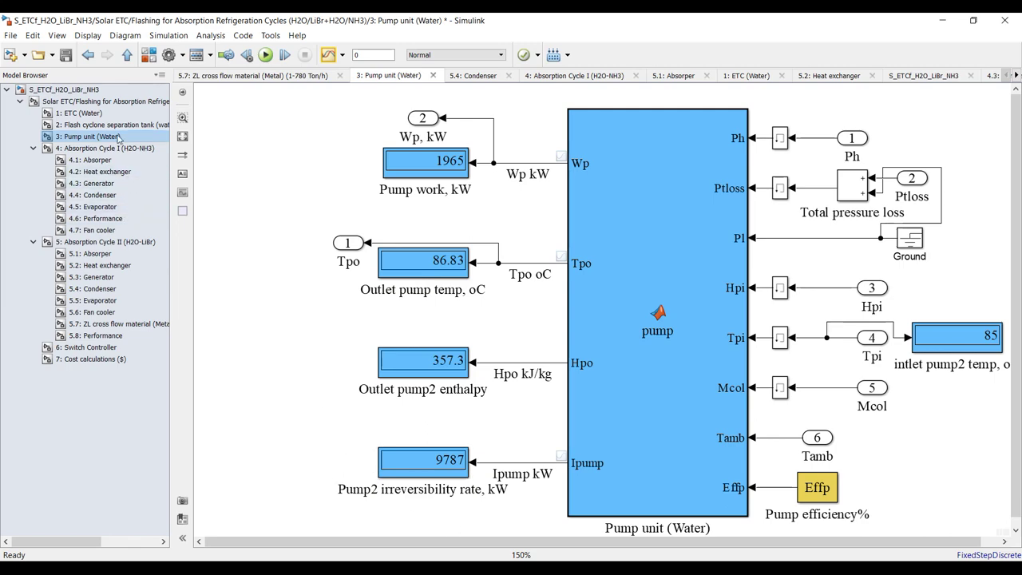
Open the Absorption Cycle I (H2O-NH3) subsystem, review the absorber block's temperature parameter, and accept the dialog
left_click(119, 149)
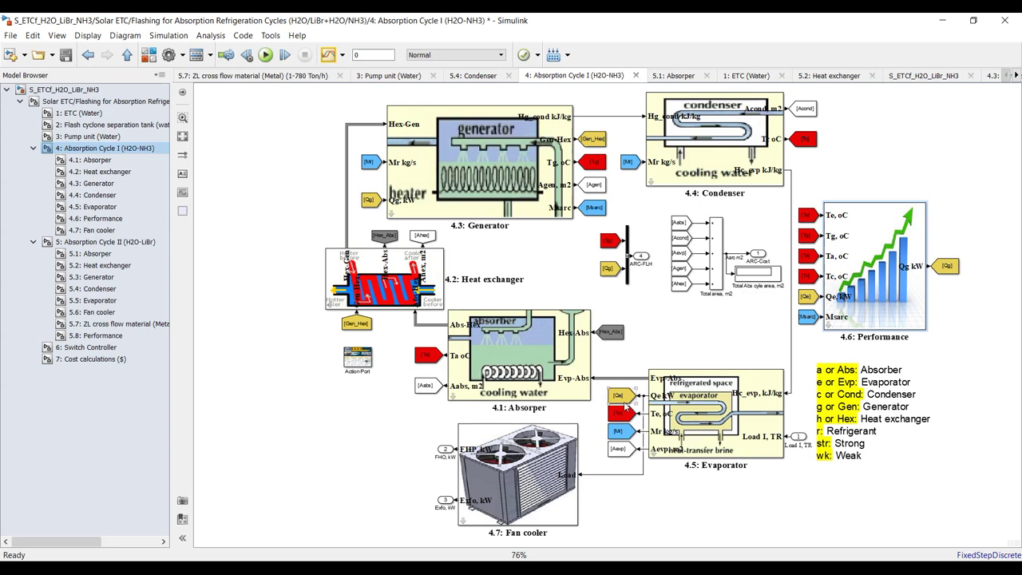
double_click(534, 379)
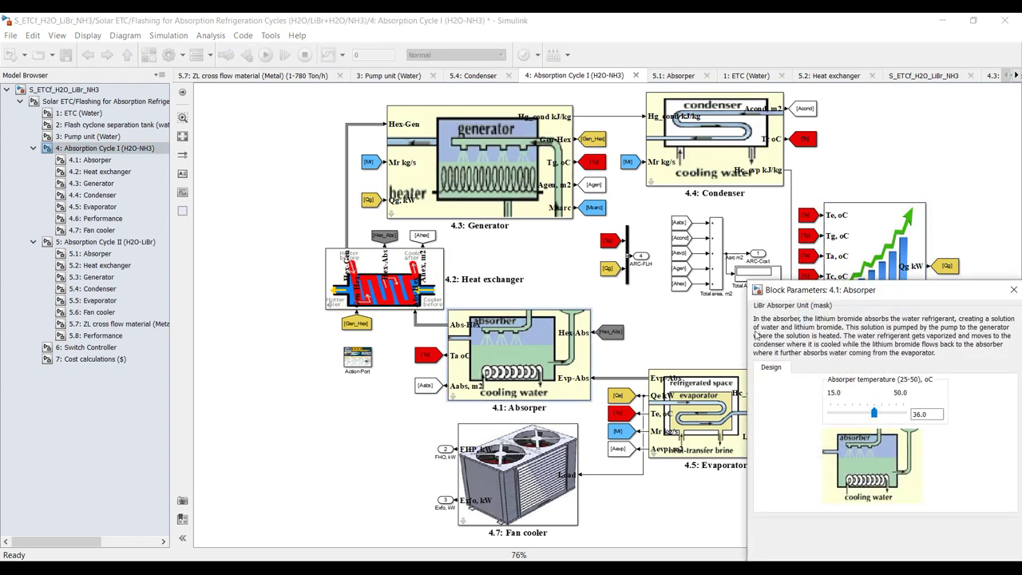
left_click_drag(878, 298, 553, 111)
double_click(607, 229)
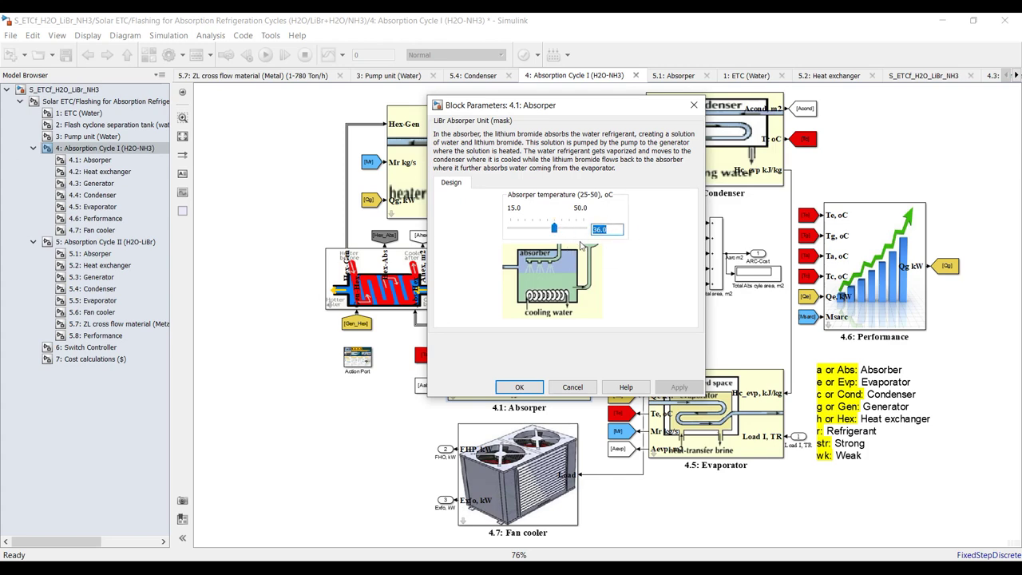
left_click(519, 387)
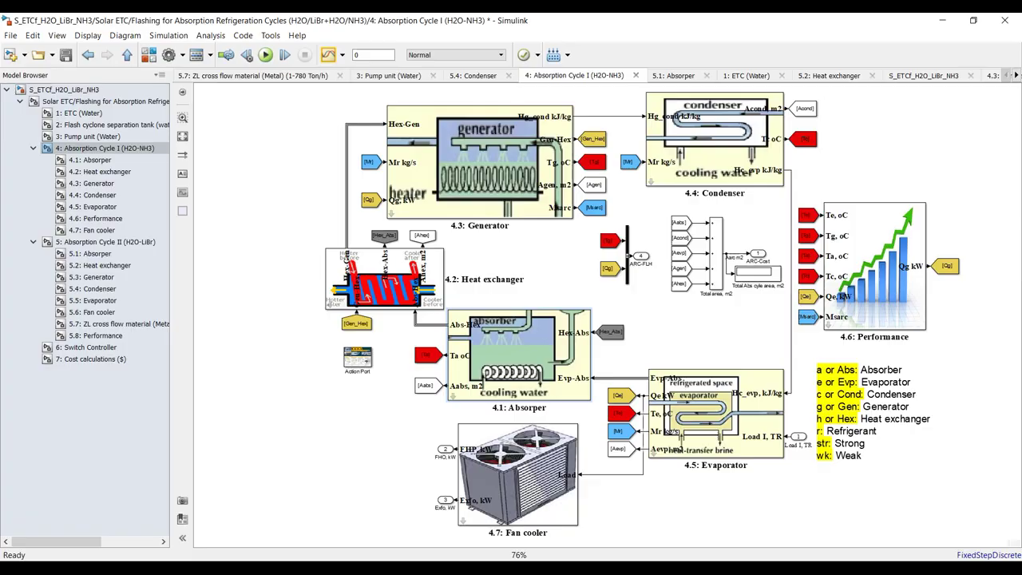
Switch to the thermoeconomic comparison PDF in Nitro Pro, examine Table 1's assigned data, and select the evaporator temperature range 5-10
key("alt+Tab")
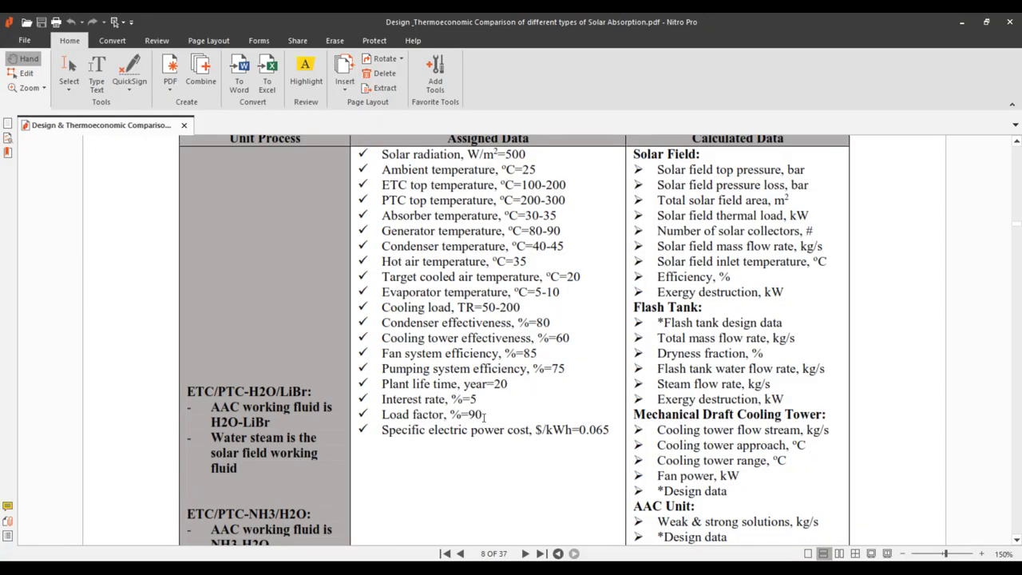
scroll(567, 361, "up", 2)
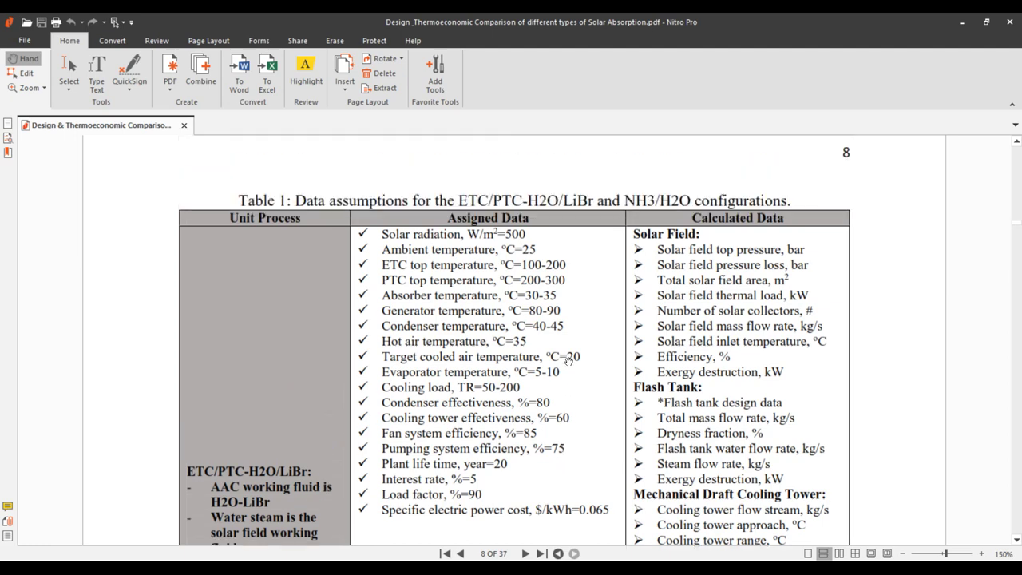
scroll(579, 332, "down", 2)
scroll(584, 322, "up", 1)
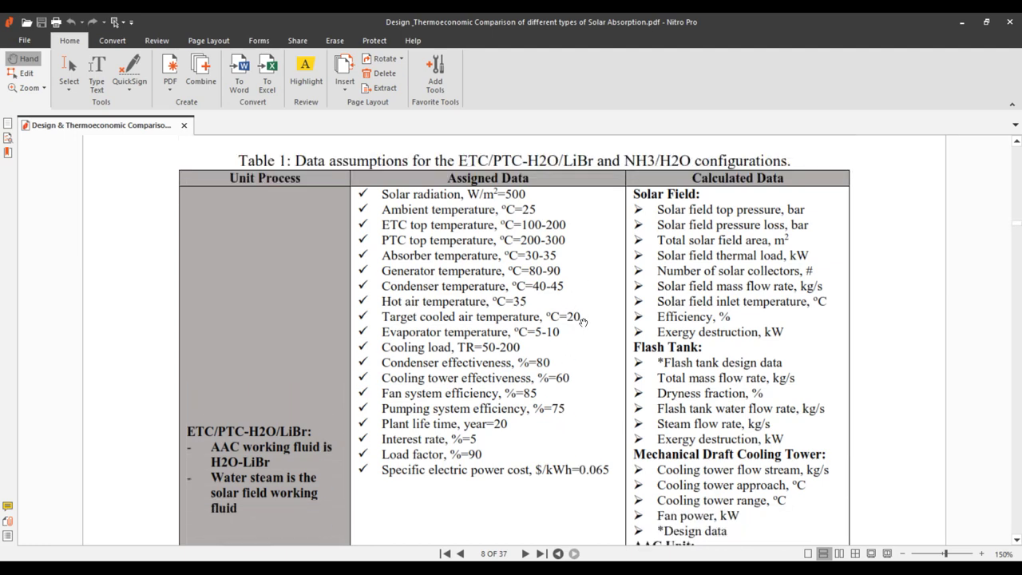
scroll(584, 322, "down", 1)
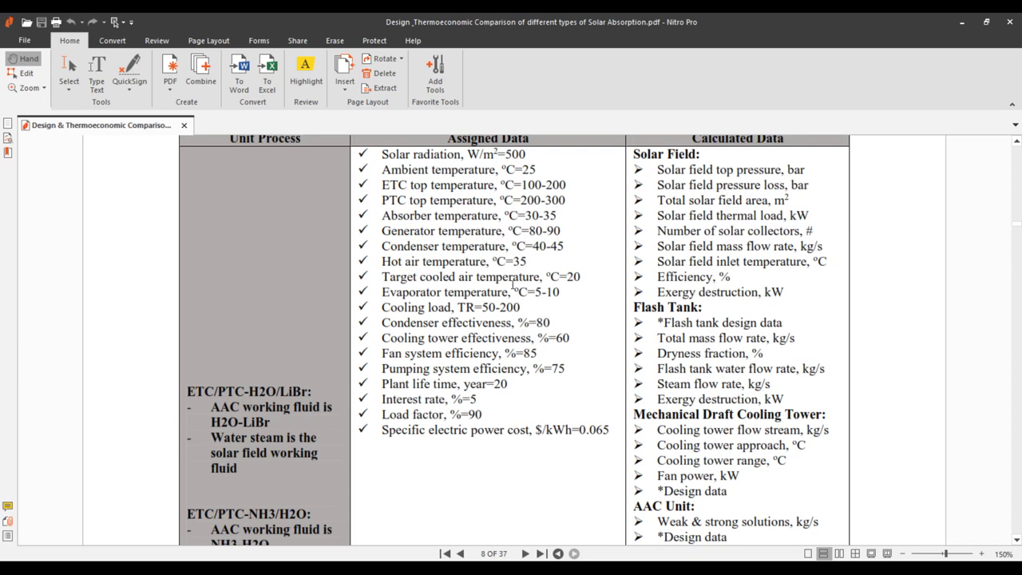
left_click_drag(535, 292, 560, 292)
scroll(497, 328, "down", 1)
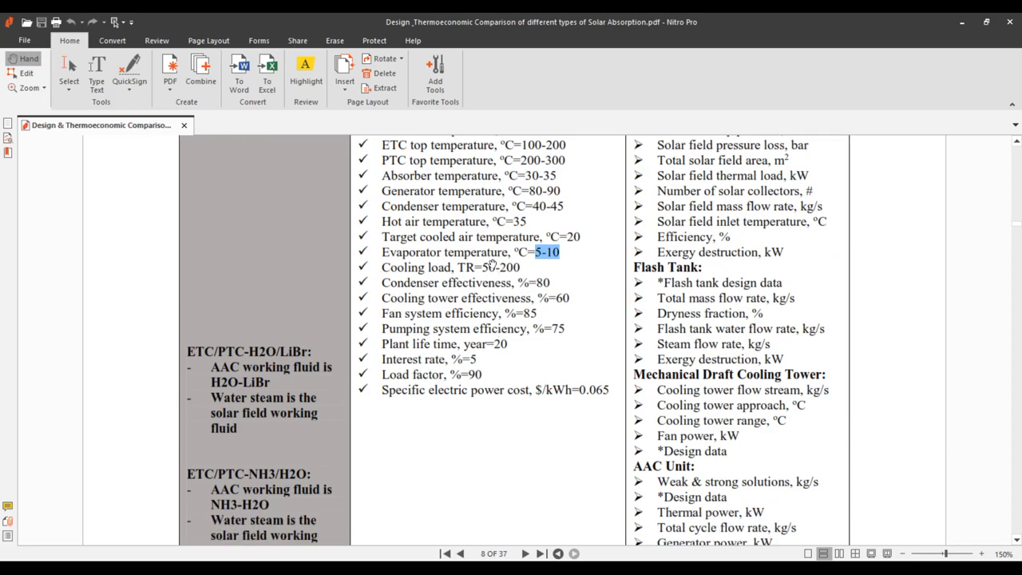
Skim the paper's ETC, pump, absorption unit and thermoeconomic cost equations through to the absorber temperature charts in Figure 4
scroll(511, 300, "down", 6)
scroll(513, 299, "down", 20)
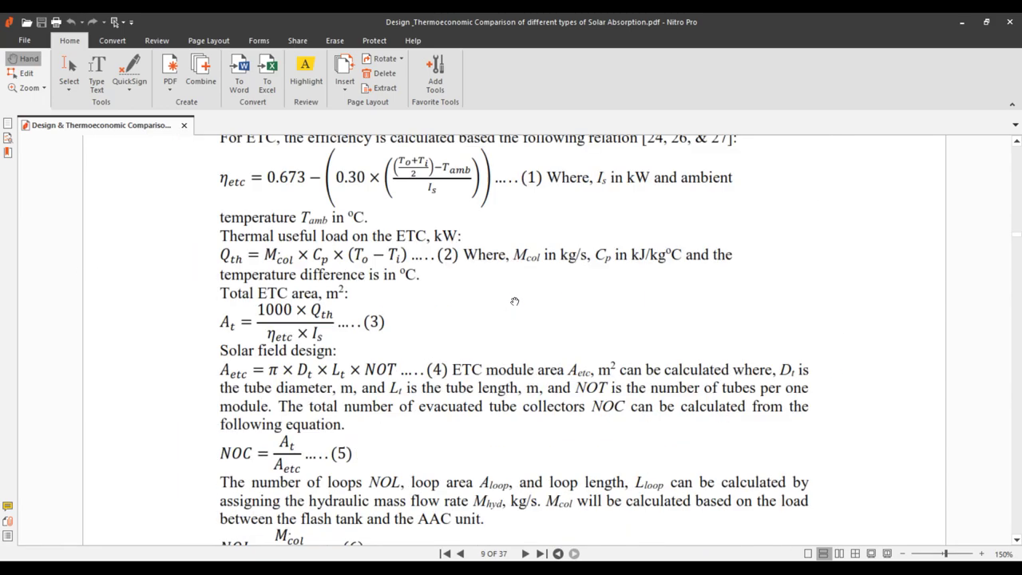
scroll(511, 303, "down", 20)
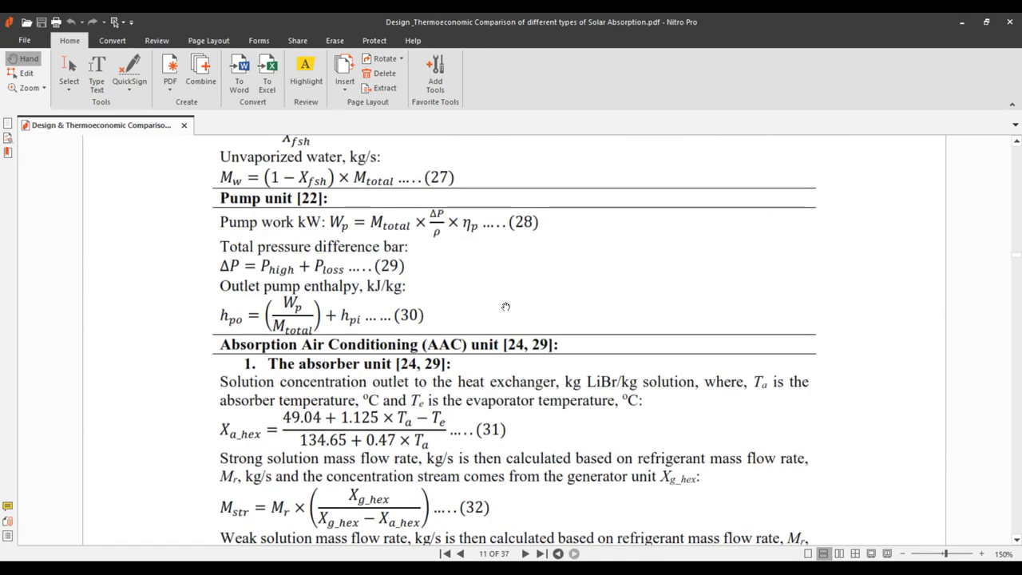
scroll(505, 312, "down", 20)
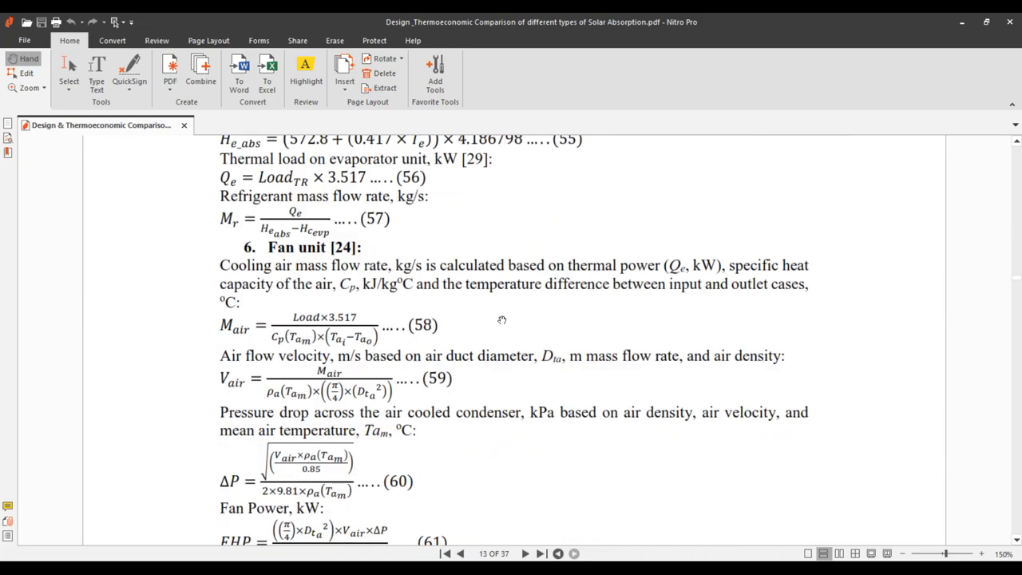
scroll(501, 320, "down", 20)
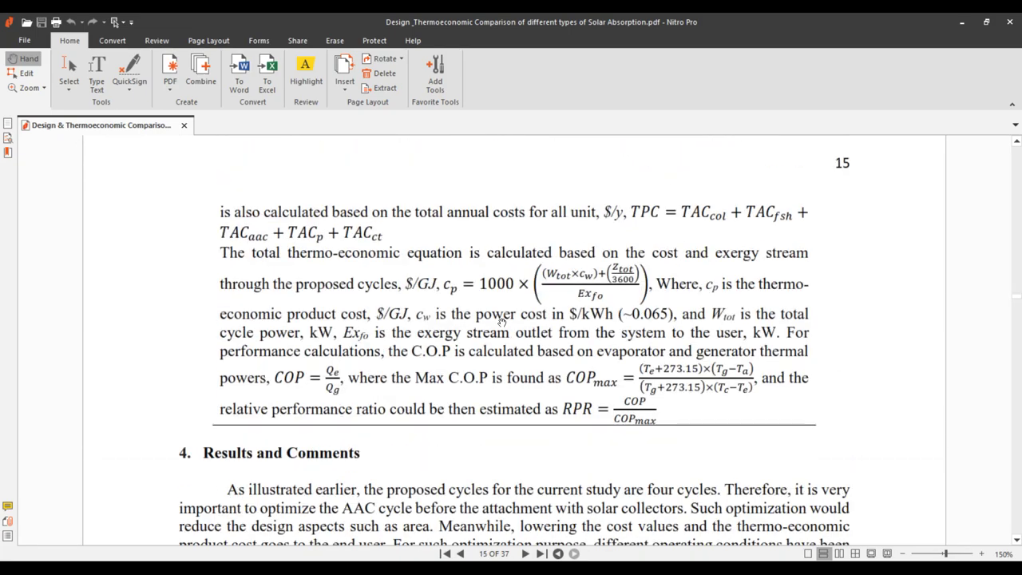
scroll(499, 324, "down", 4)
scroll(500, 324, "up", 4)
scroll(500, 324, "down", 3)
scroll(499, 326, "up", 1)
scroll(499, 325, "down", 5)
scroll(499, 326, "up", 4)
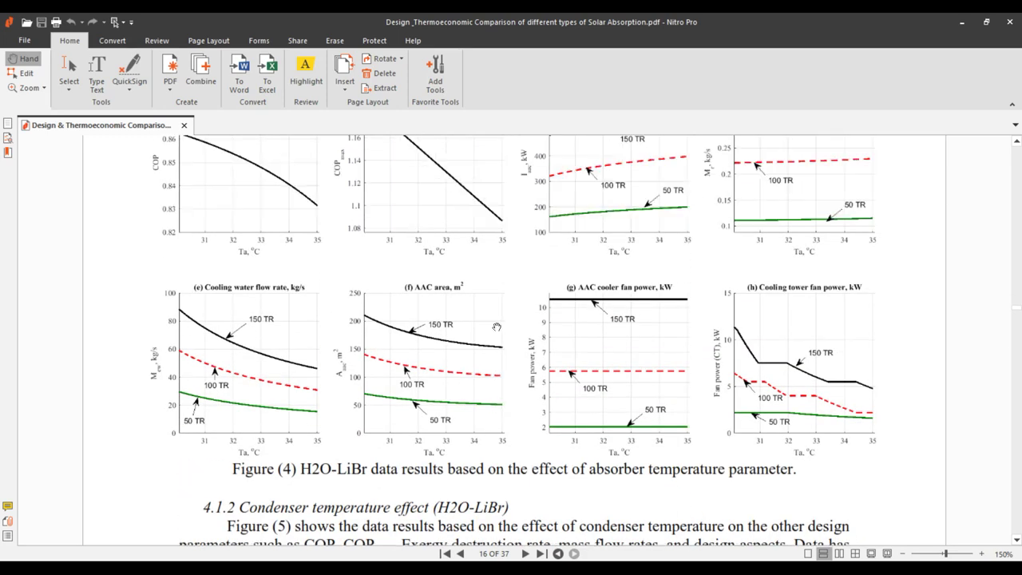
Examine Figure 4's H2O-LiBr charts on how absorber temperature affects COP, exergy destruction, flow rates, AAC area and fan power
left_click(981, 553)
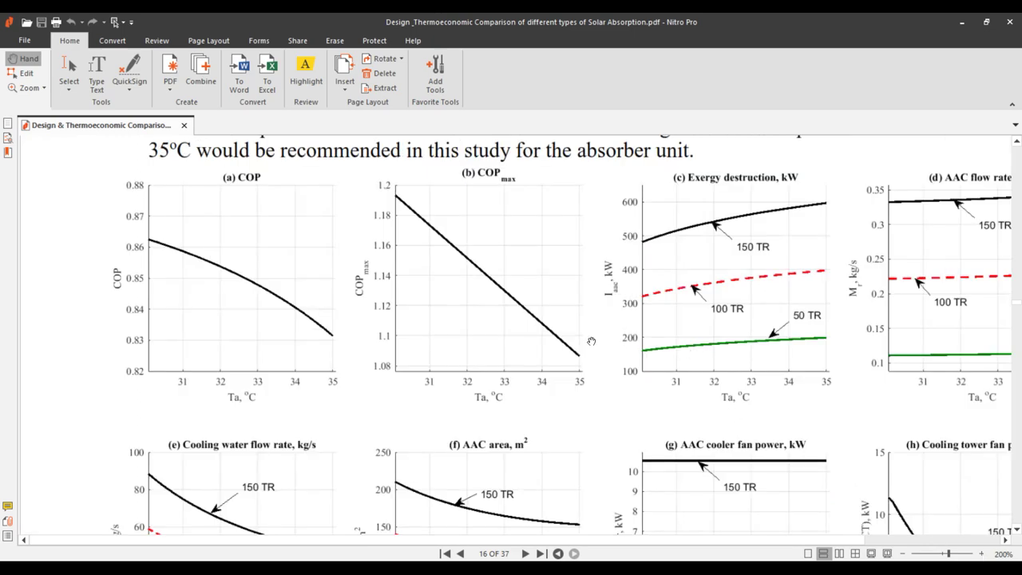
left_click_drag(539, 339, 494, 311)
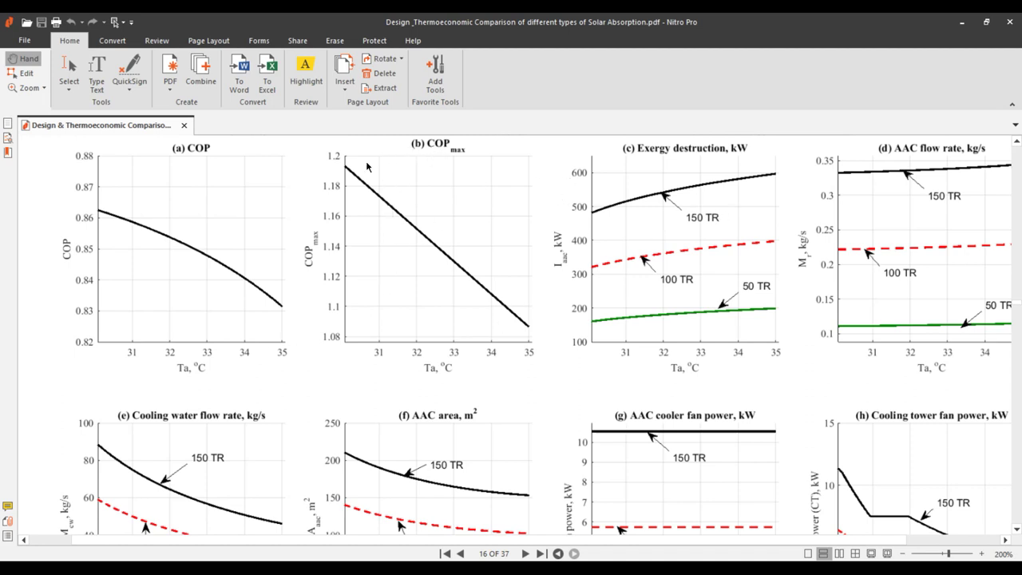
left_click_drag(568, 280, 456, 285)
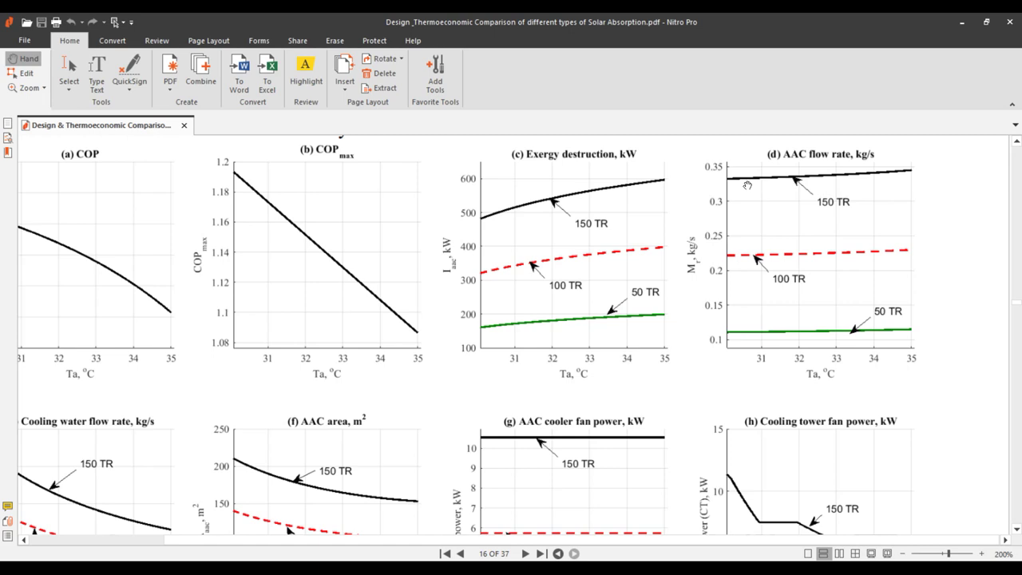
left_click_drag(762, 207, 796, 173)
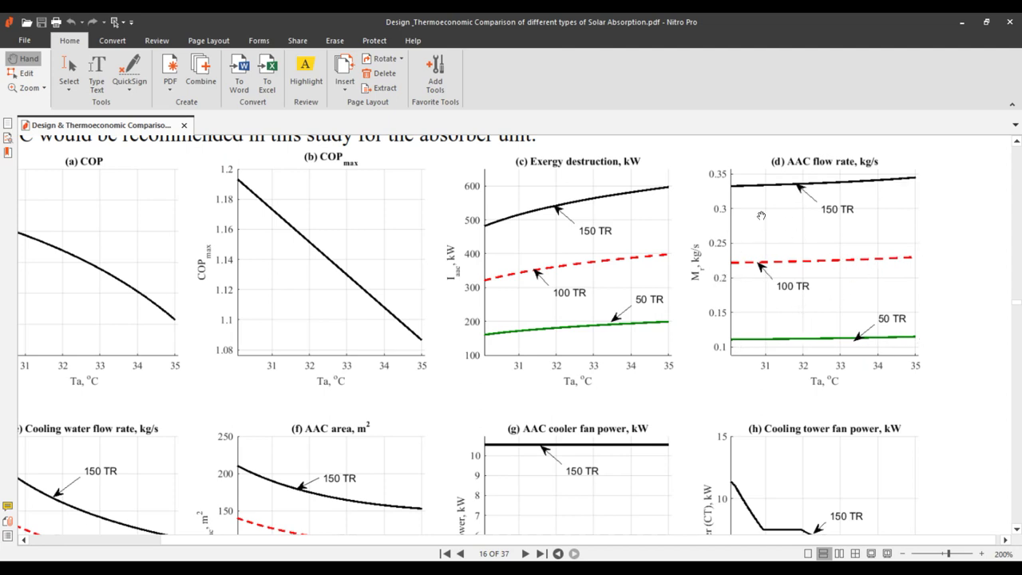
left_click_drag(563, 268, 847, 190)
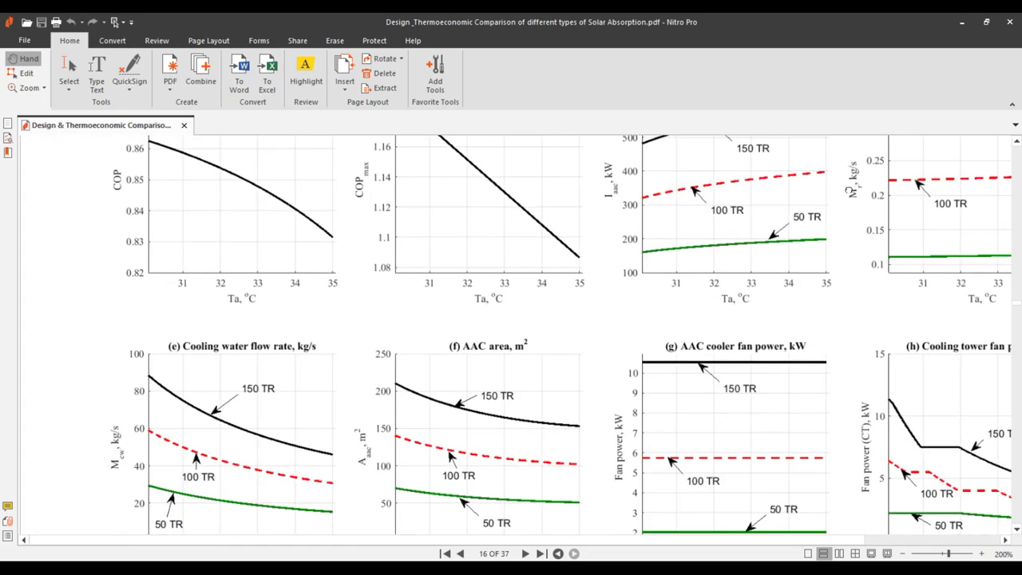
left_click_drag(579, 361, 534, 221)
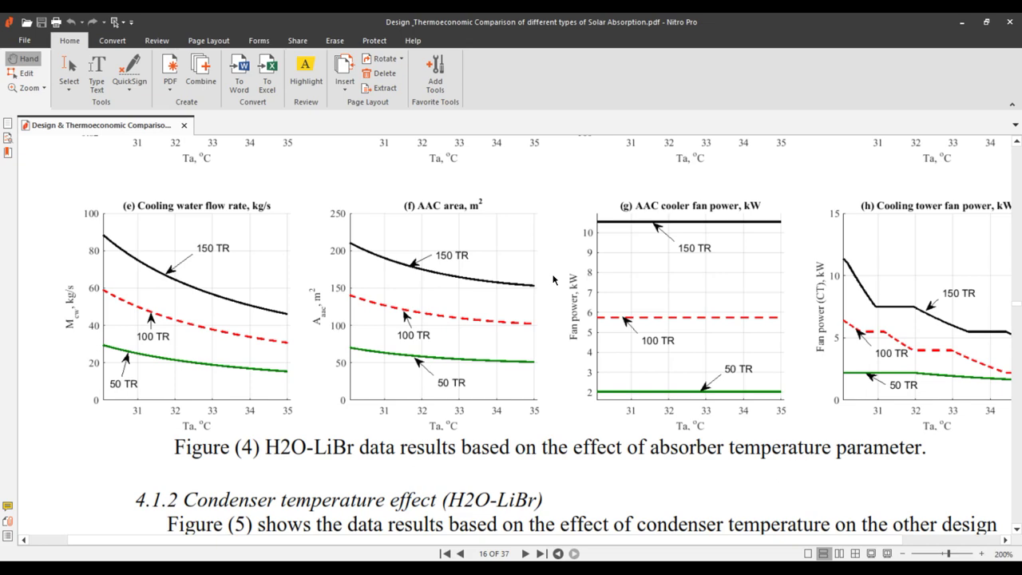
left_click_drag(877, 251, 799, 197)
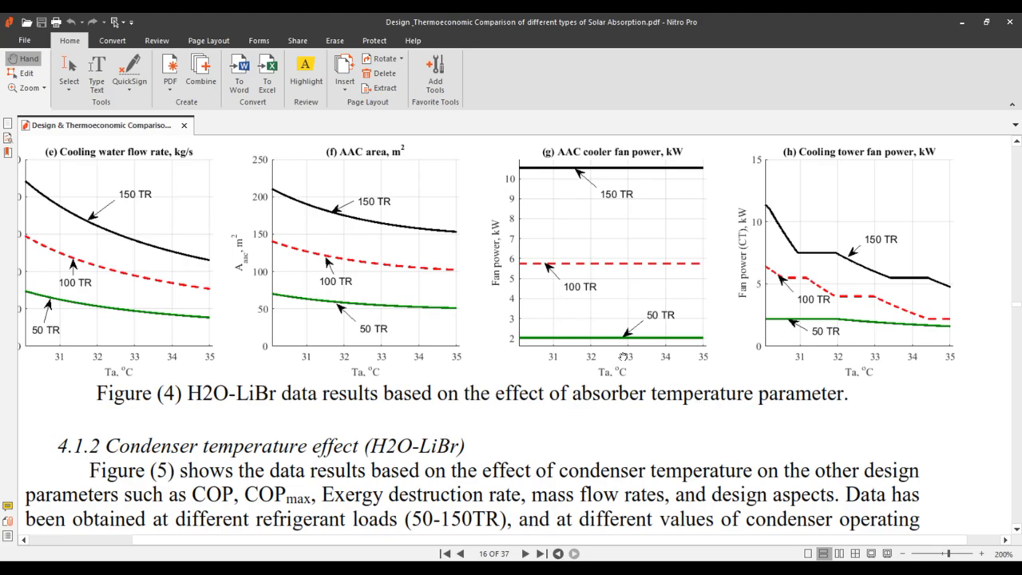
Examine the H2O-LiBr charts on page 17 for the effect of condenser temperature on performance, flow rates, area and fan power
scroll(585, 285, "down", 5)
scroll(575, 292, "down", 10)
scroll(511, 296, "up", 2)
left_click_drag(483, 269, 550, 400)
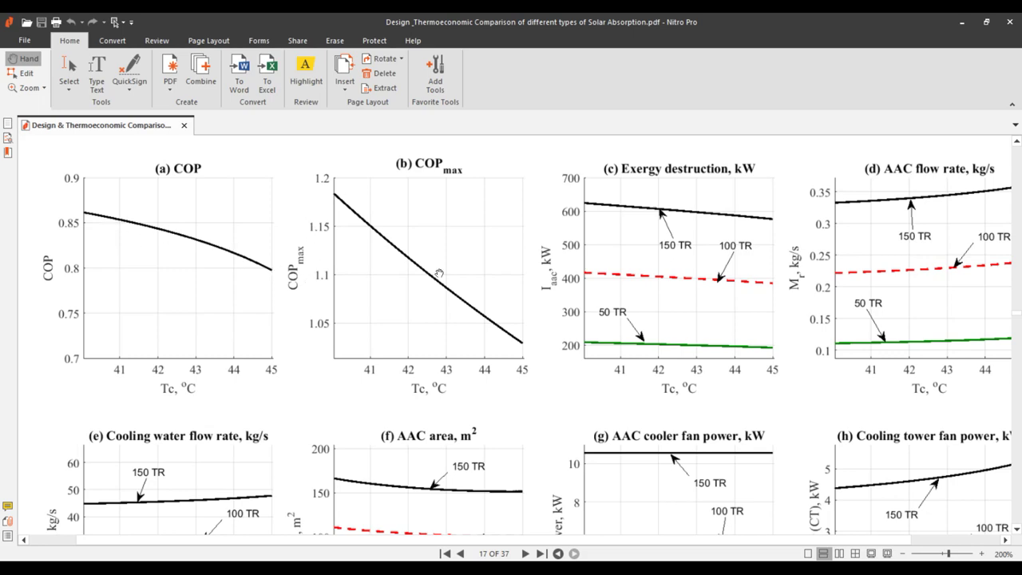
left_click_drag(675, 309, 639, 211)
left_click_drag(449, 388, 461, 355)
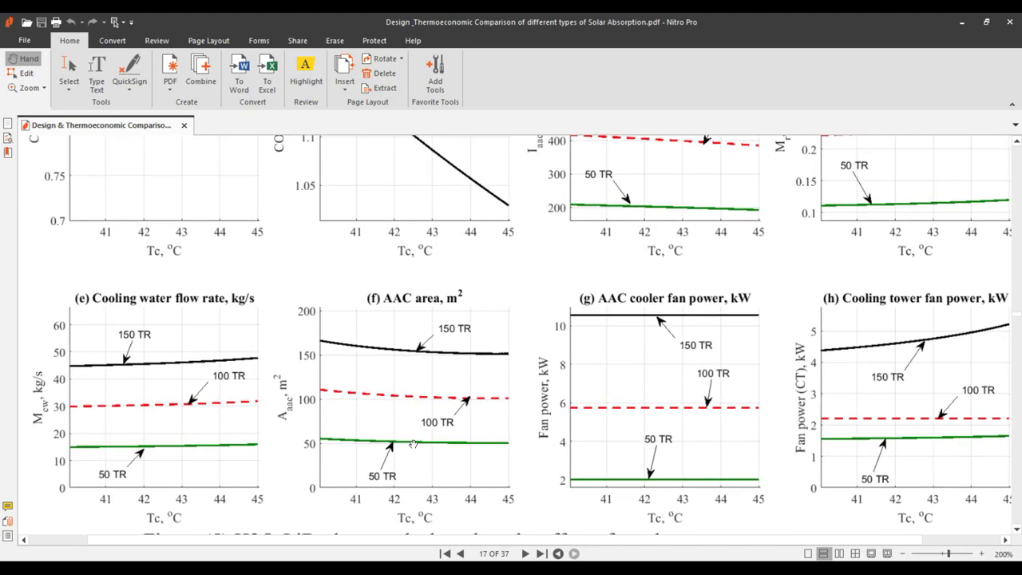
Read the evaporator temperature recommendation on page 18 and examine Figure 6's H2O-LiBr charts
scroll(501, 366, "down", 3)
scroll(504, 363, "down", 15)
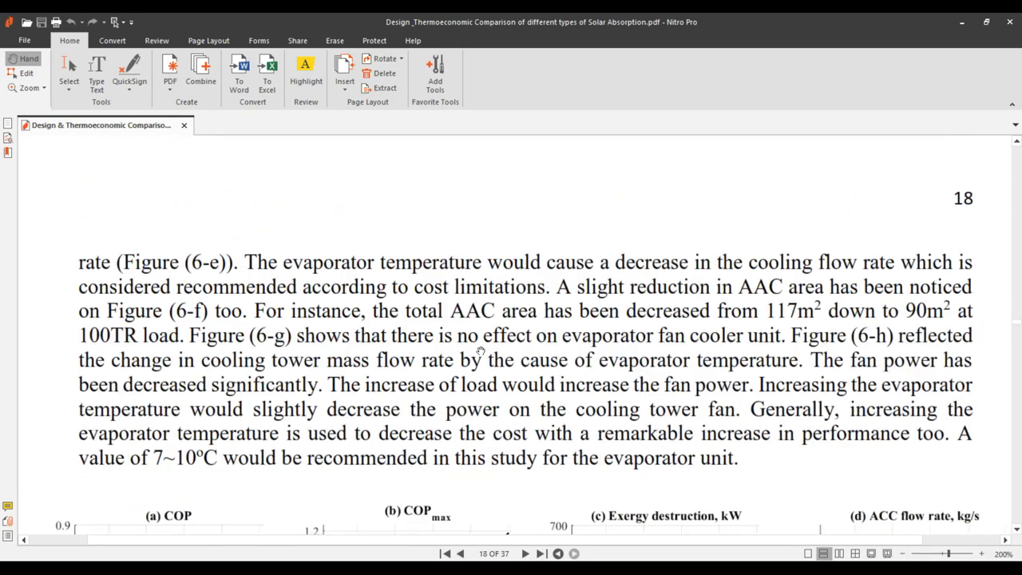
scroll(289, 347, "up", 3)
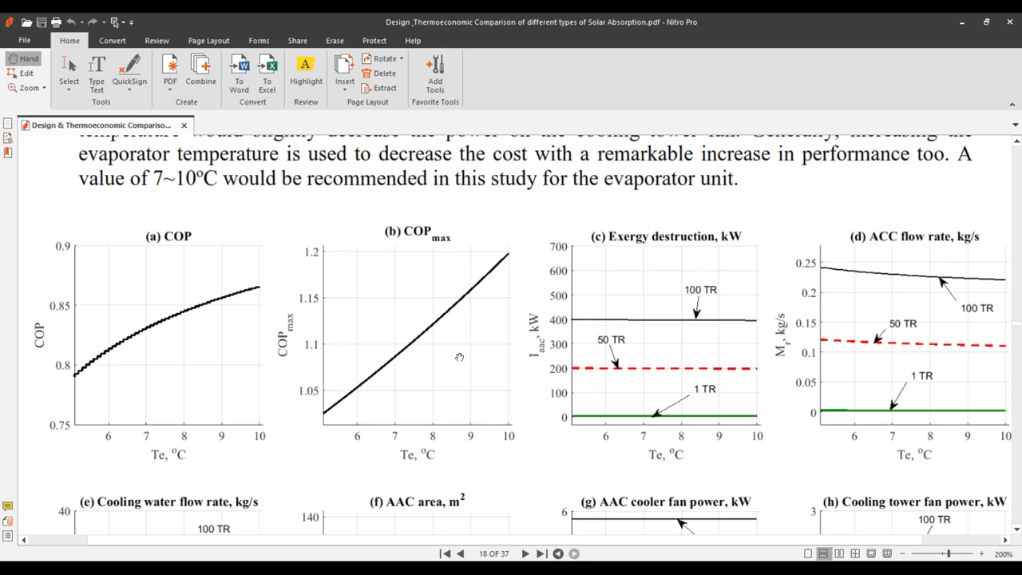
left_click_drag(567, 365, 548, 259)
scroll(548, 260, "down", 8)
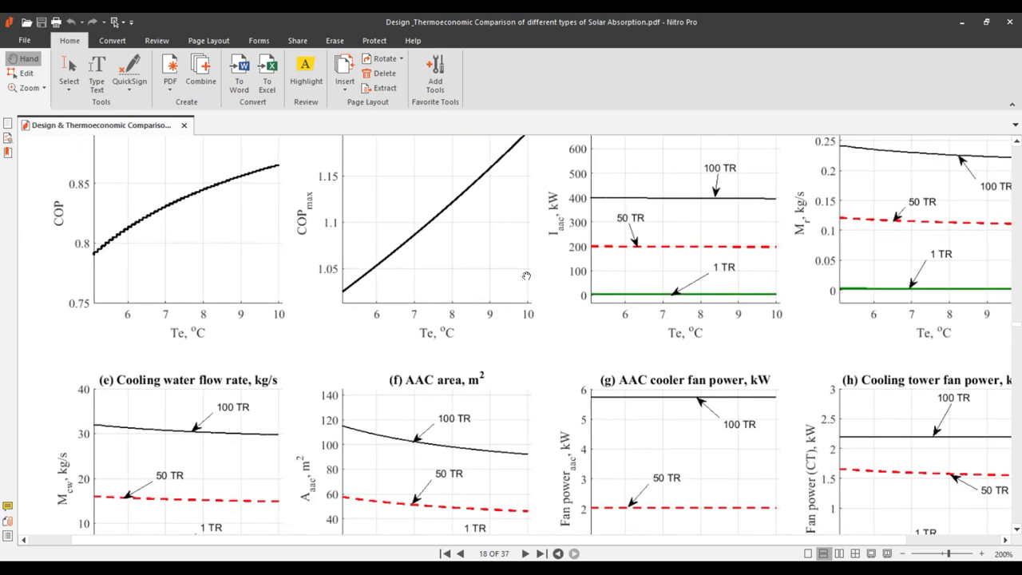
scroll(524, 282, "down", 15)
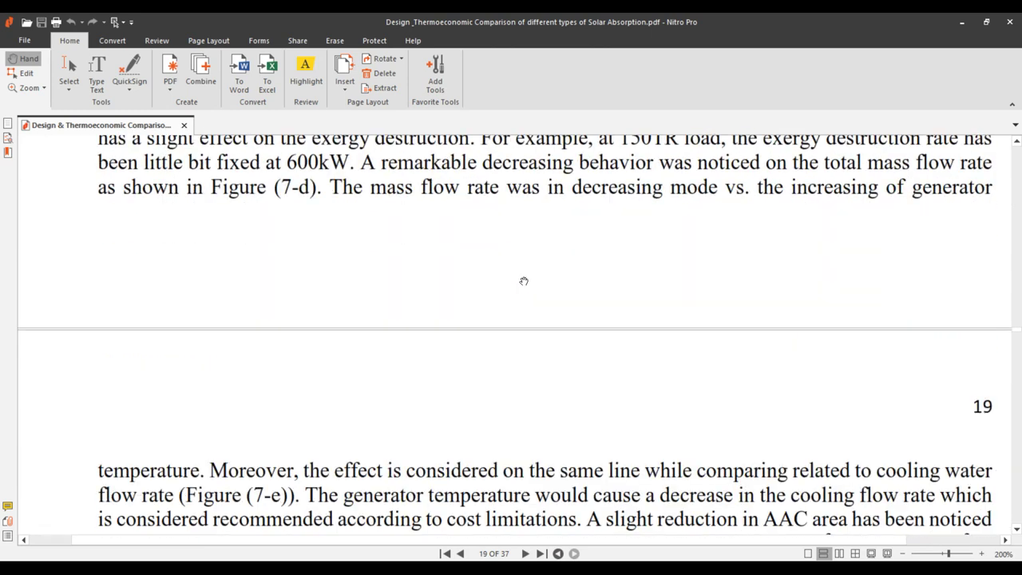
scroll(524, 282, "up", 12)
scroll(523, 282, "up", 4)
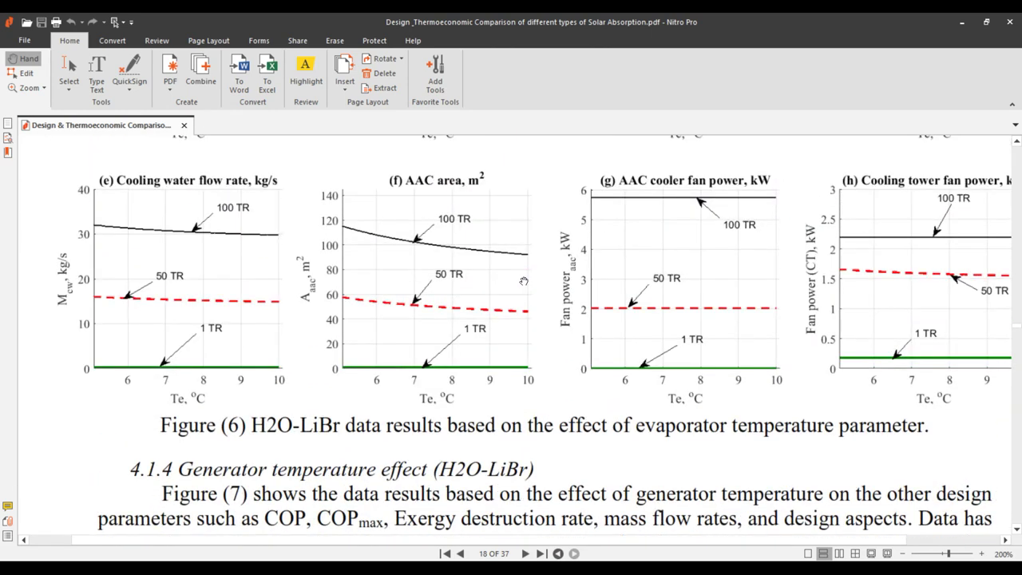
Read the generator temperature recommendation on page 19 and examine its H2O-LiBr COP, exergy destruction and flow rate charts
scroll(524, 281, "down", 20)
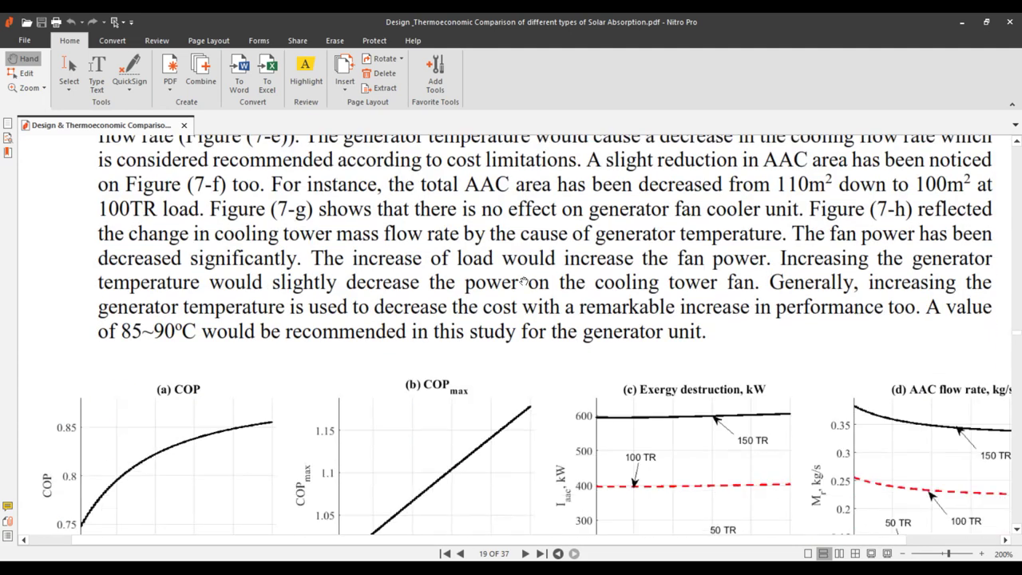
scroll(524, 282, "down", 5)
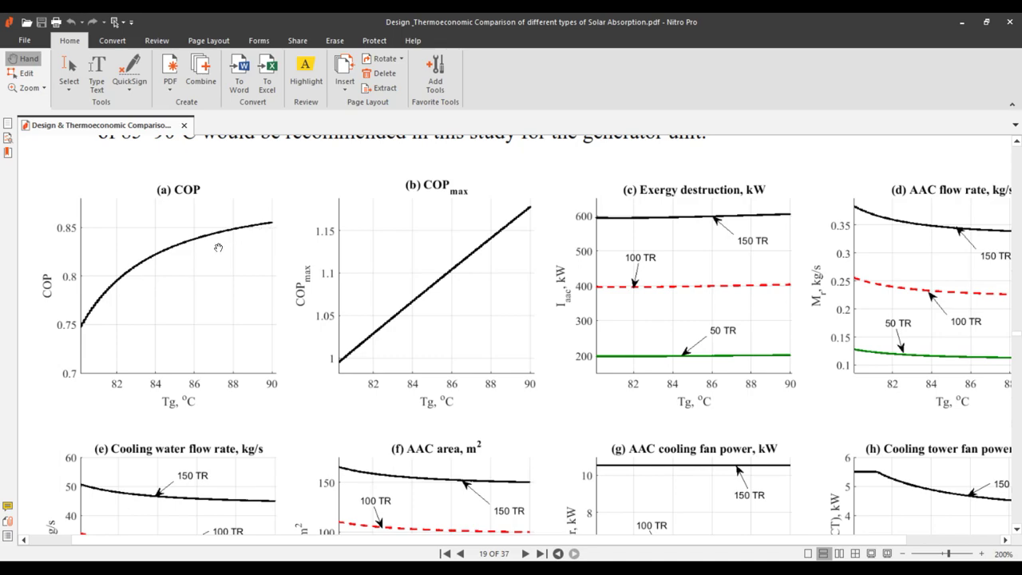
scroll(218, 248, "down", 15)
Examine Figure 8's charts on how ETC outlet temperature affects flow rates, dryness fraction, flash tank volume, collector area and thermal power
scroll(463, 304, "down", 10)
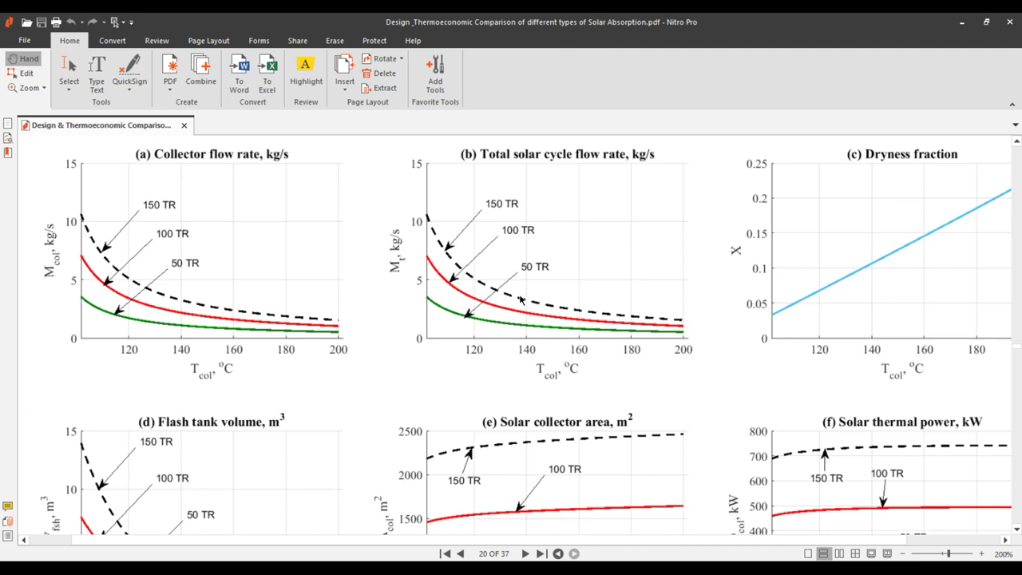
scroll(471, 256, "down", 1)
scroll(637, 327, "up", 1)
left_click_drag(725, 338, 383, 376)
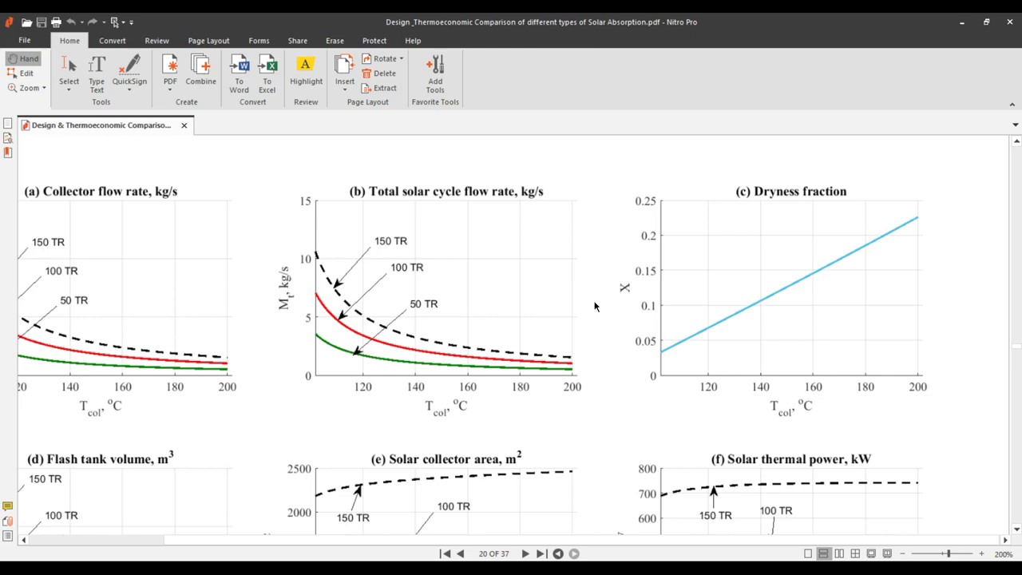
scroll(594, 307, "down", 1)
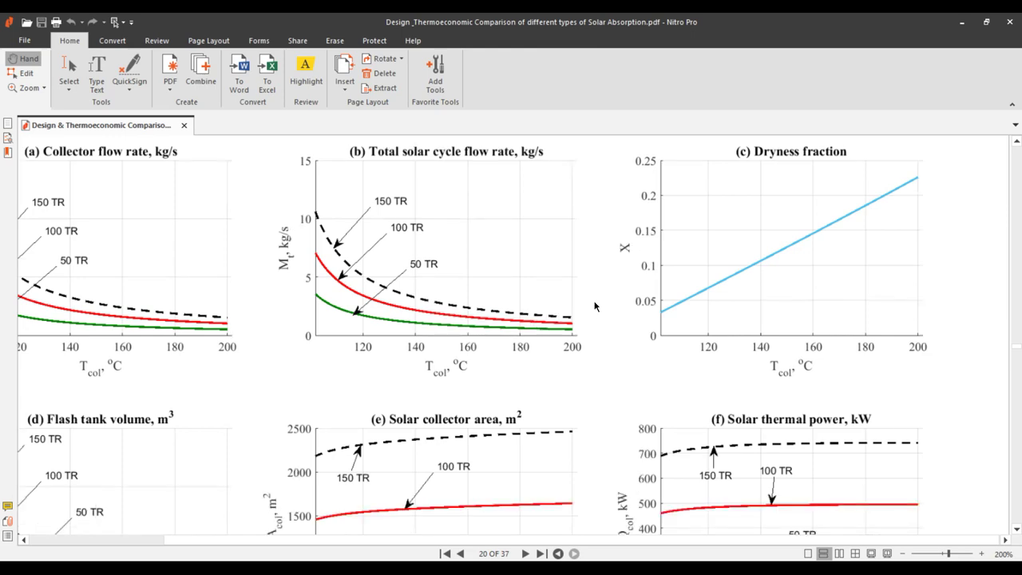
scroll(616, 353, "down", 5)
scroll(348, 238, "left", 3)
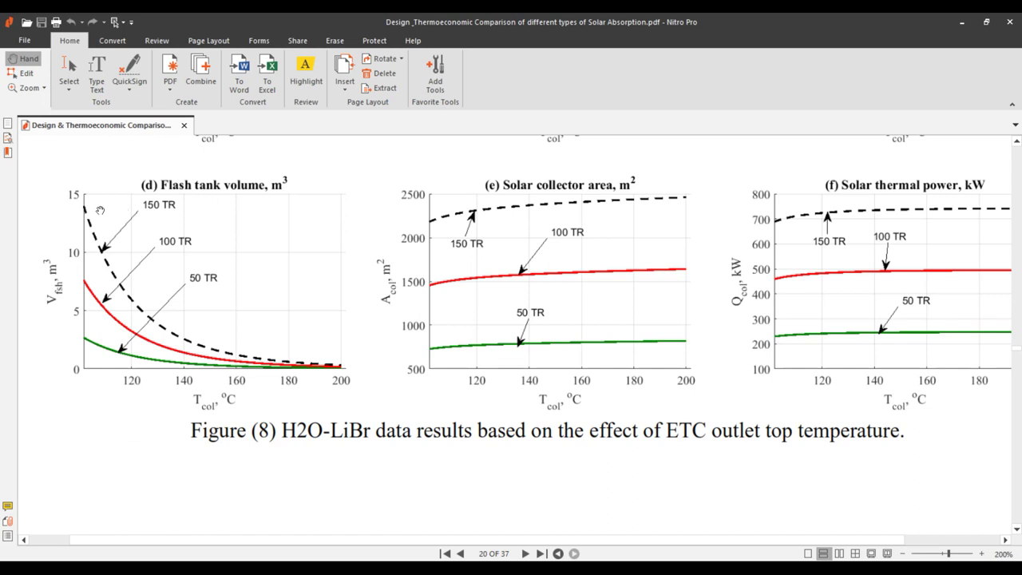
left_click_drag(450, 318, 368, 297)
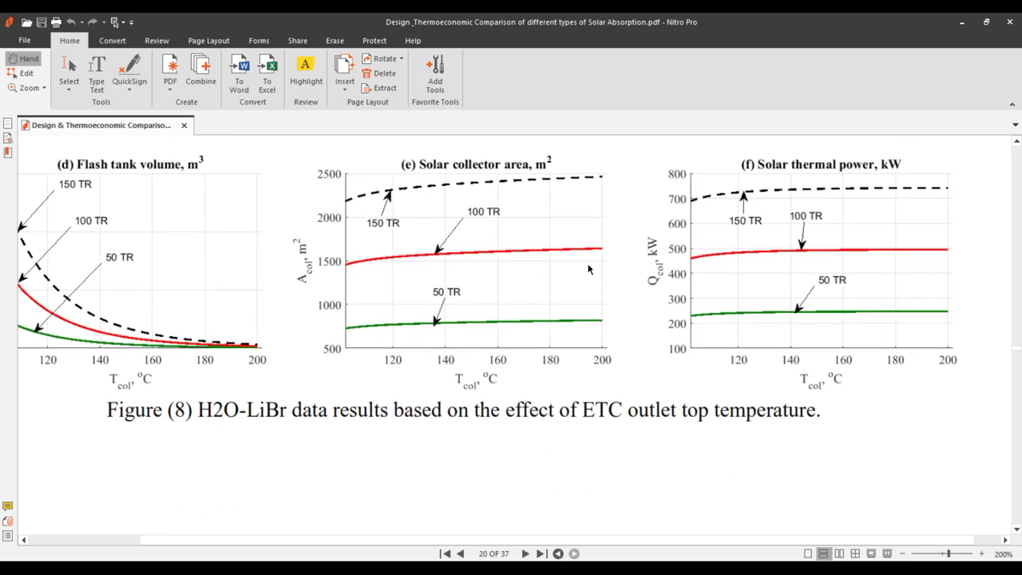
Examine Figure 9's charts on how PTC outlet temperature affects flow rates, flash tank volume, PTC area, thermal power and efficiencies
scroll(855, 415, "down", 10)
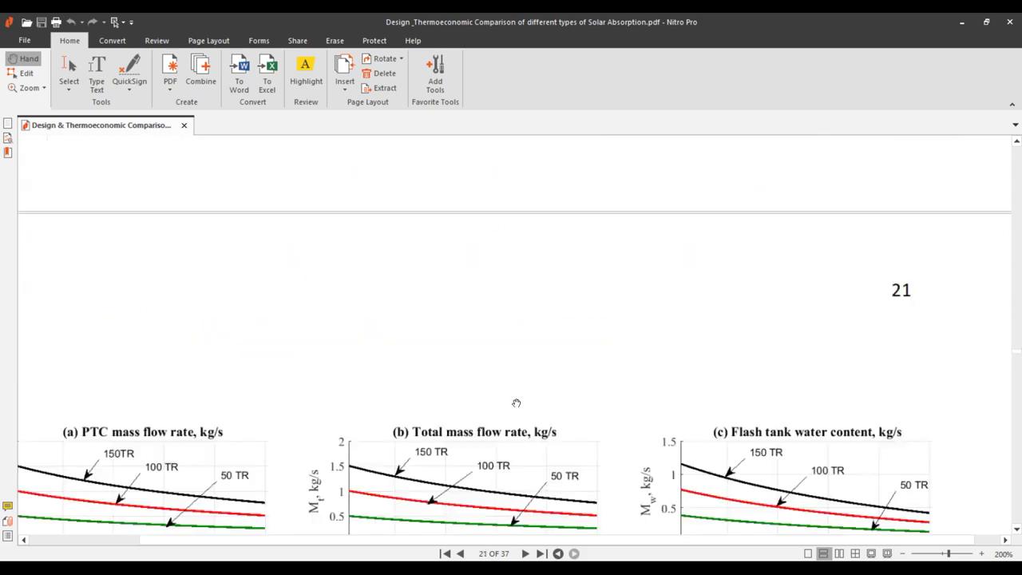
left_click_drag(421, 332, 561, 340)
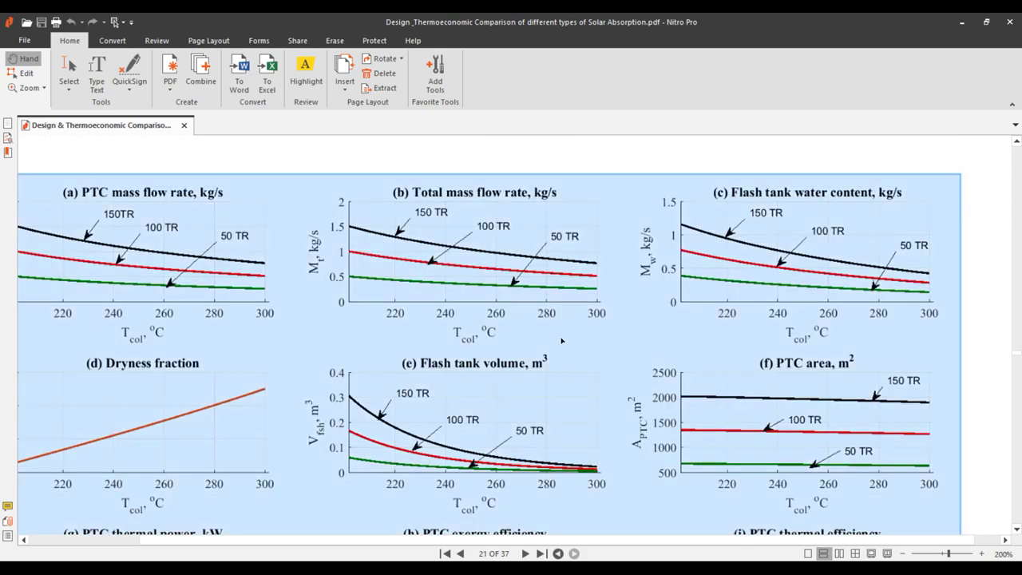
scroll(713, 376, "down", 5)
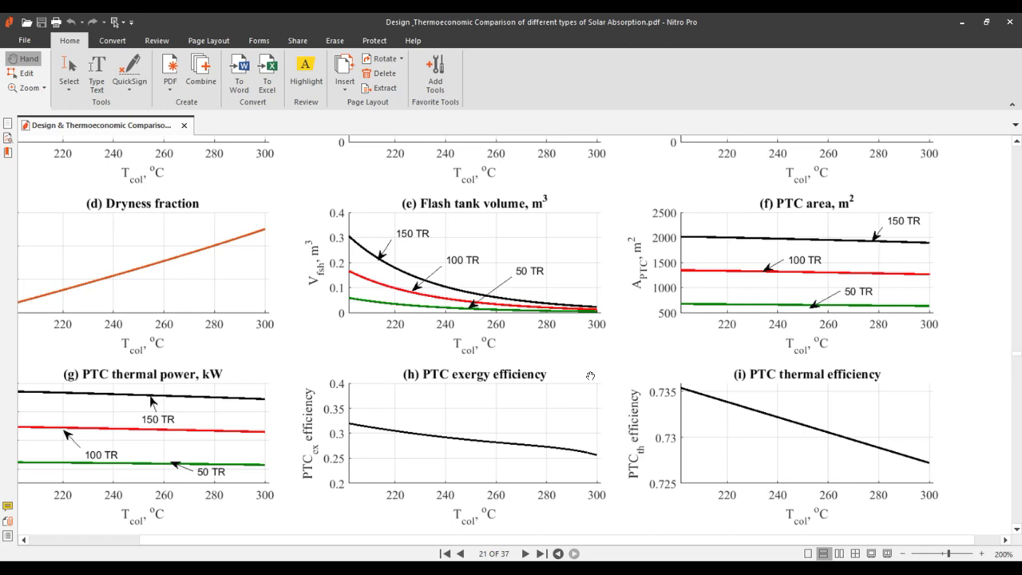
scroll(317, 397, "up", 3)
Read section 4.1.6 on the cooling load effect and examine Figure 10's hourly, levelized power and thermoeconomic cost charts
scroll(942, 344, "down", 6)
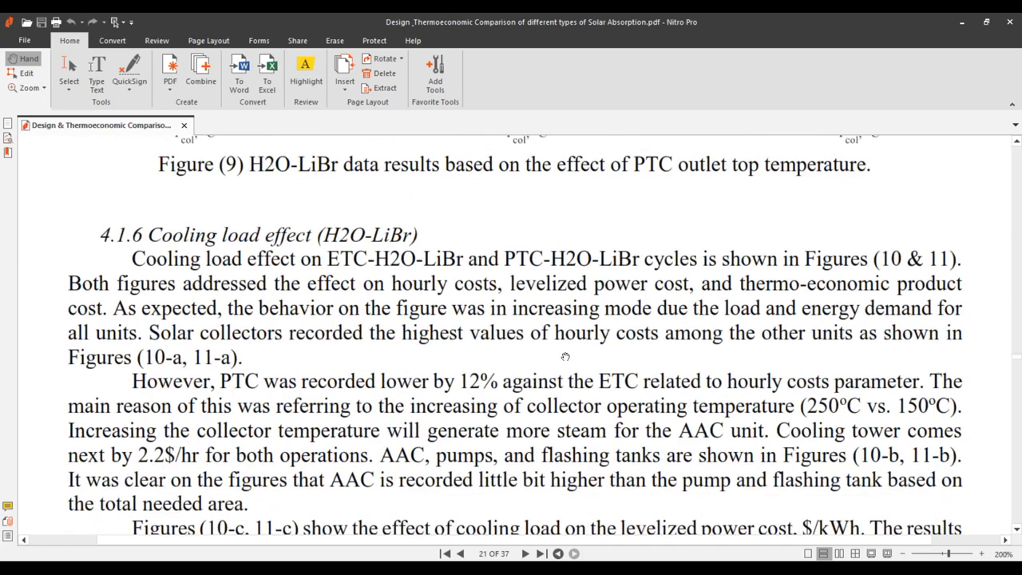
scroll(402, 360, "down", 12)
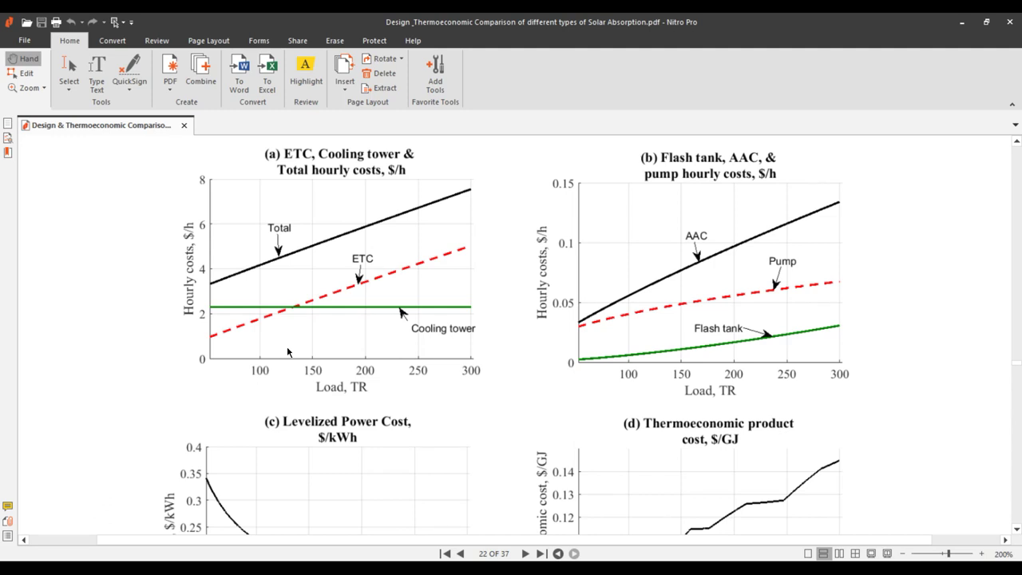
scroll(288, 351, "down", 3)
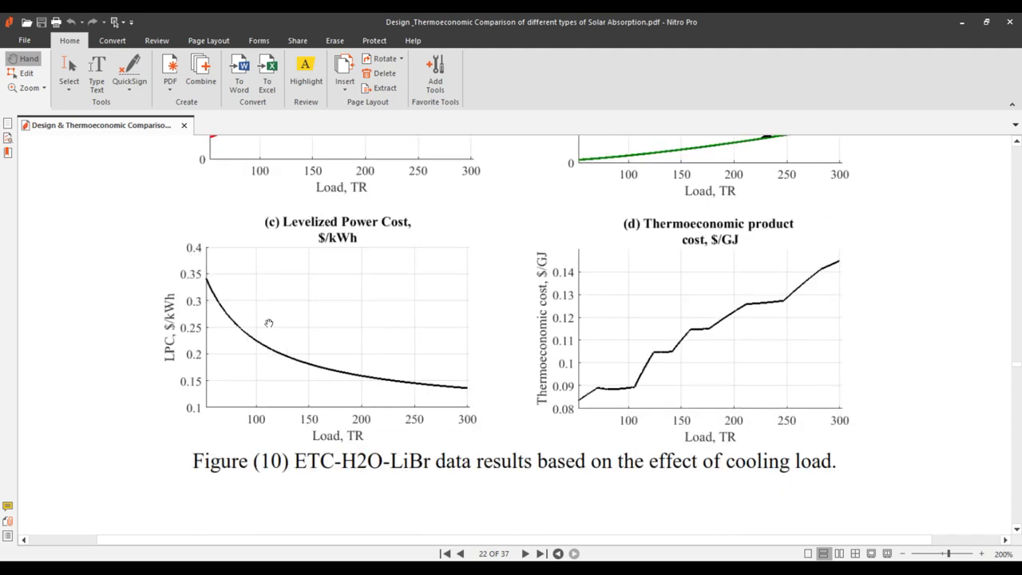
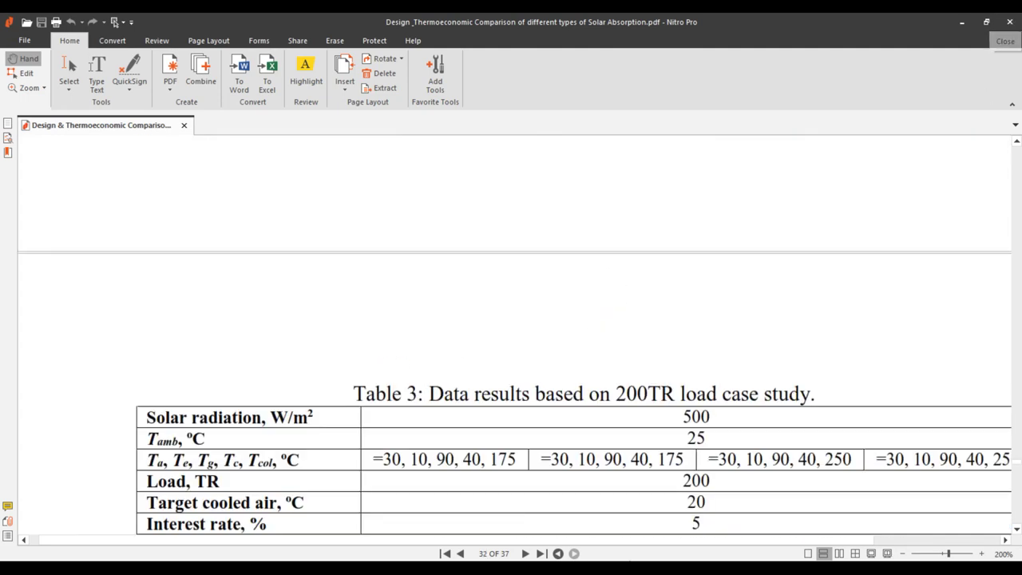
Switch to the Simulink model and review the 4.5 Evaporator block's temperature, coil diameters and thermal conductivity parameters
mouse_move(539, 568)
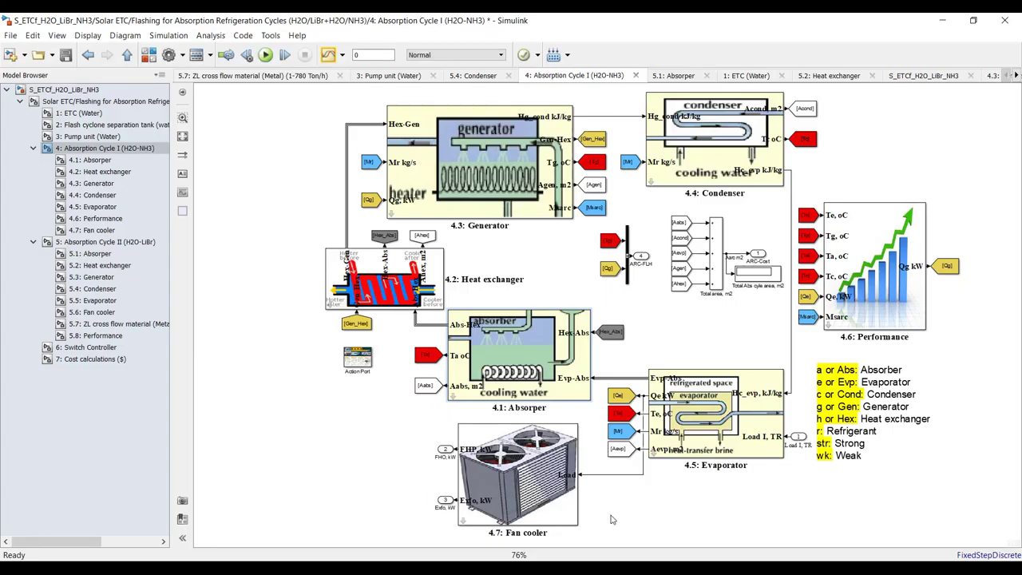
left_click(613, 518)
double_click(700, 408)
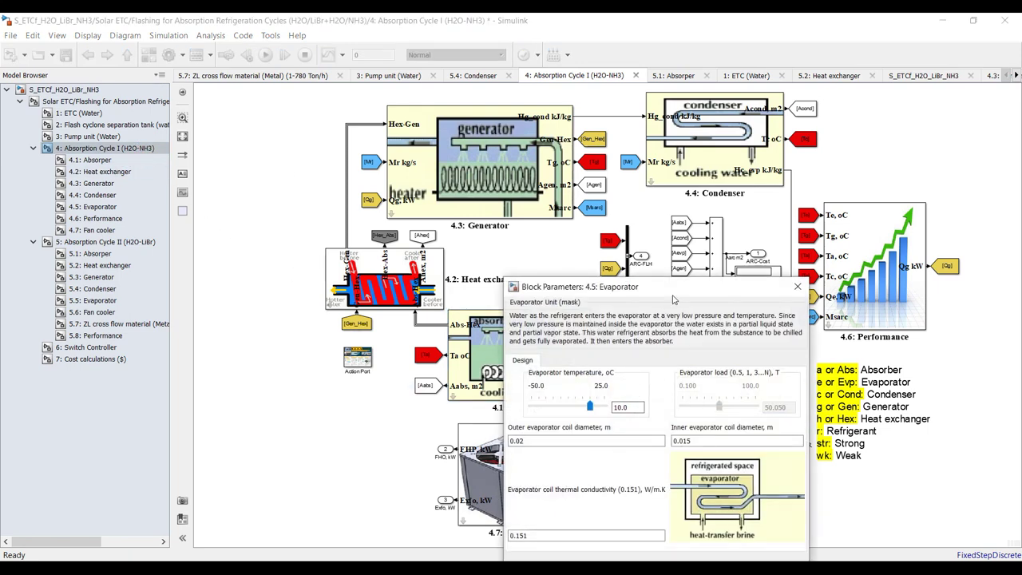
left_click_drag(673, 295, 592, 125)
double_click(556, 237)
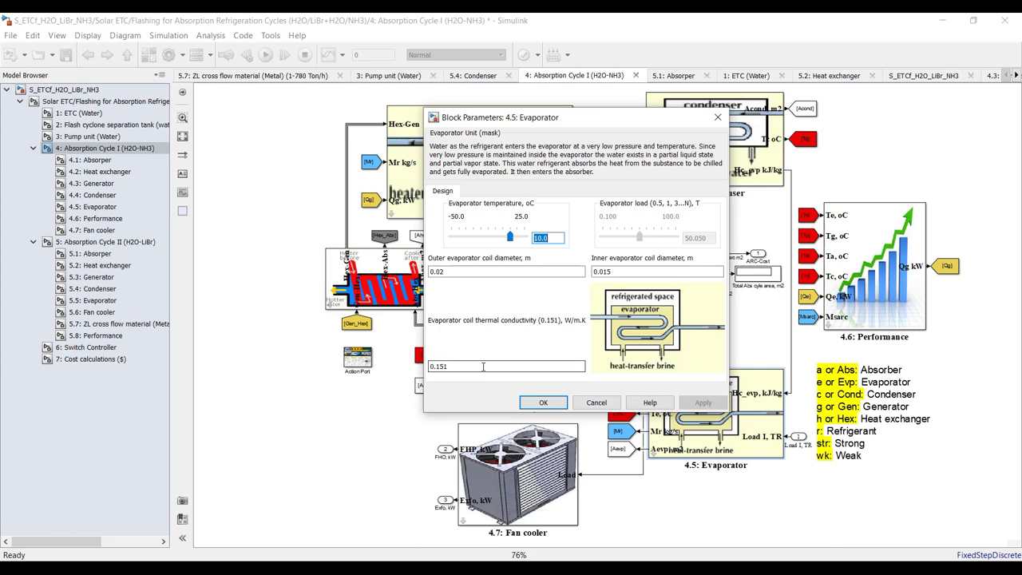
left_click(543, 402)
Review the 4.6 Performance block's COP and exergy reference temperature, and the 4.4 Condenser block's temperature parameter
double_click(848, 241)
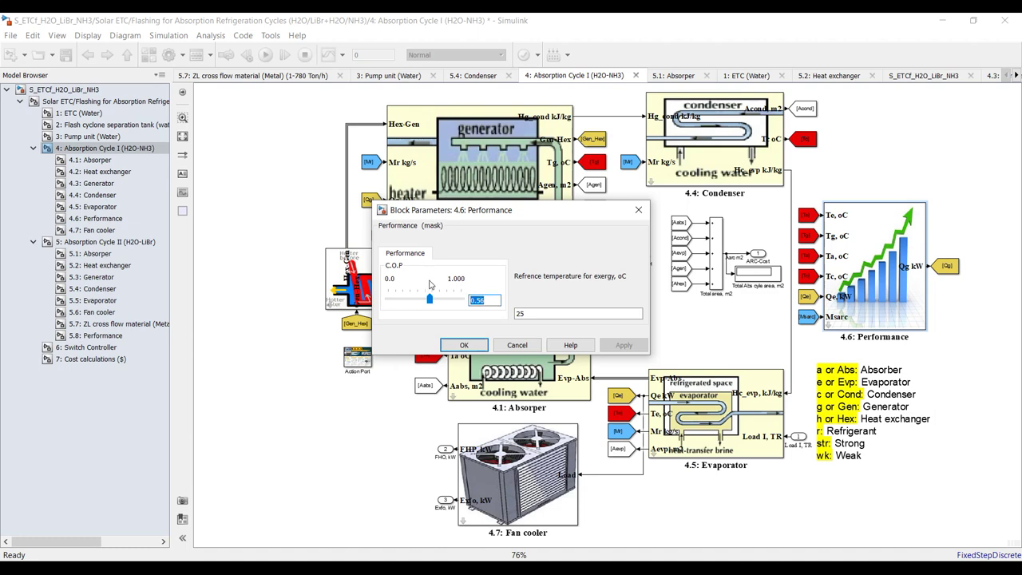
double_click(538, 310)
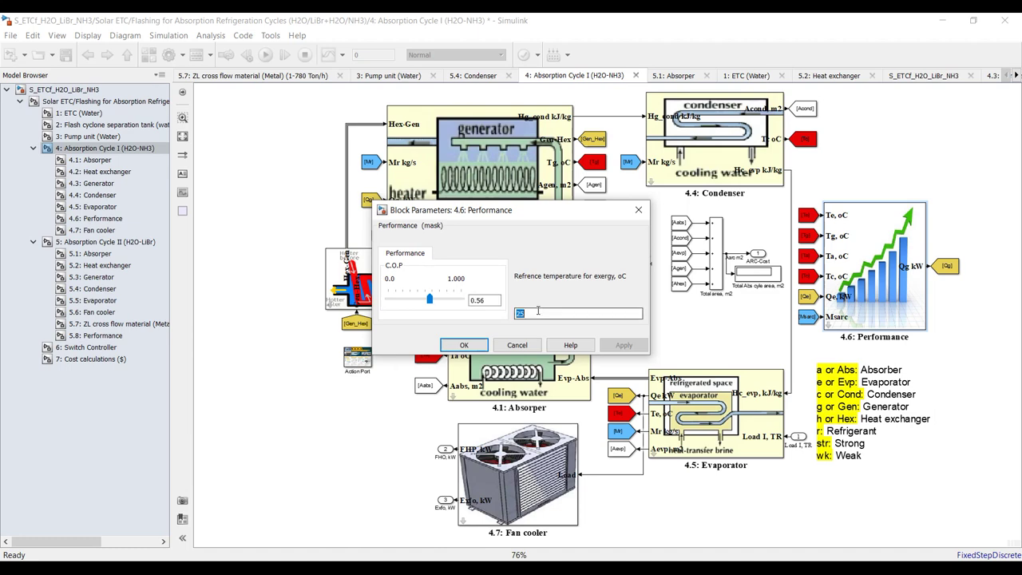
left_click(469, 348)
double_click(734, 143)
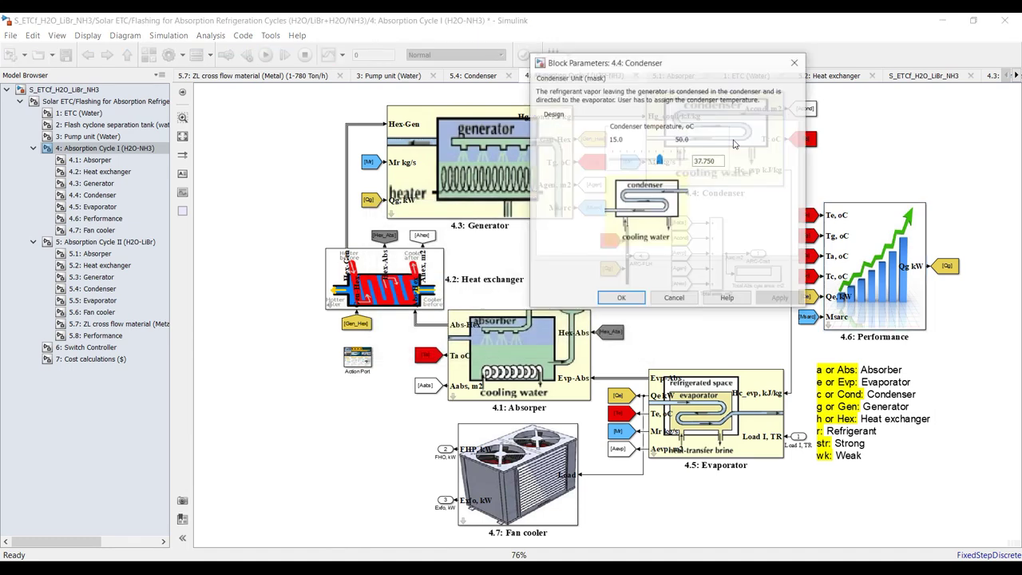
left_click(620, 298)
Set the 4.3 Generator block's generator temperature to 75 °C
double_click(479, 152)
double_click(905, 212)
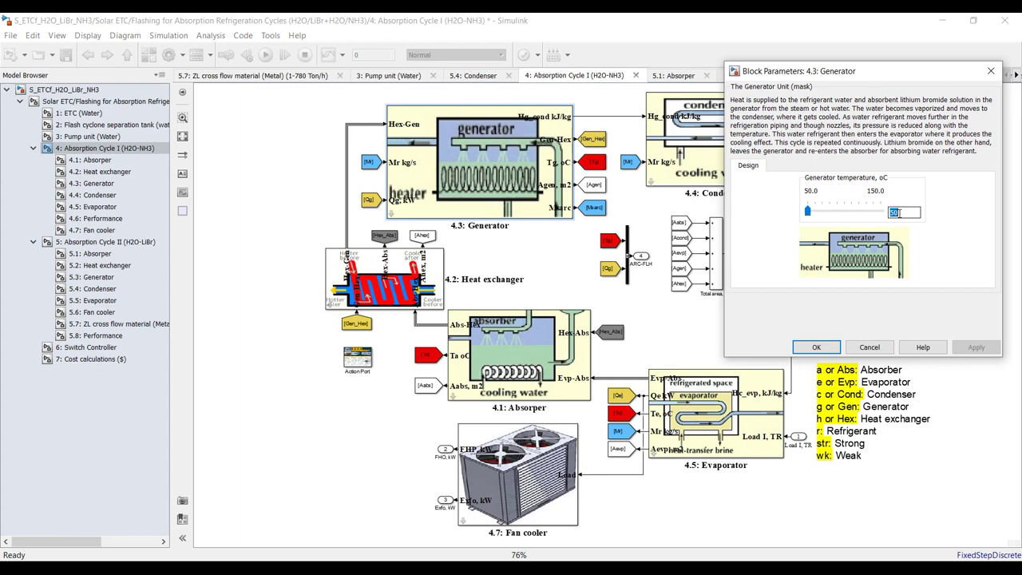
type("7")
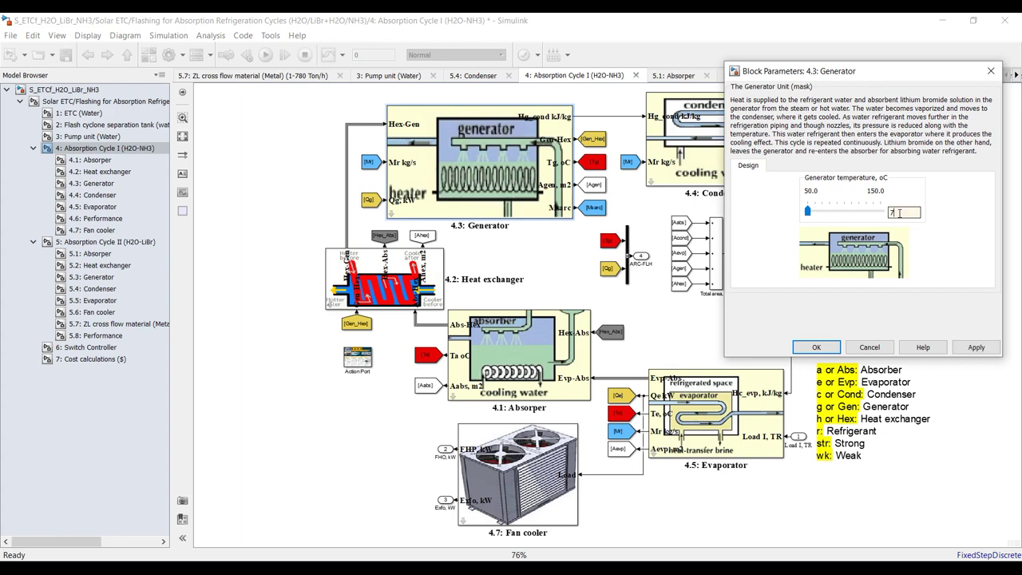
left_click(975, 346)
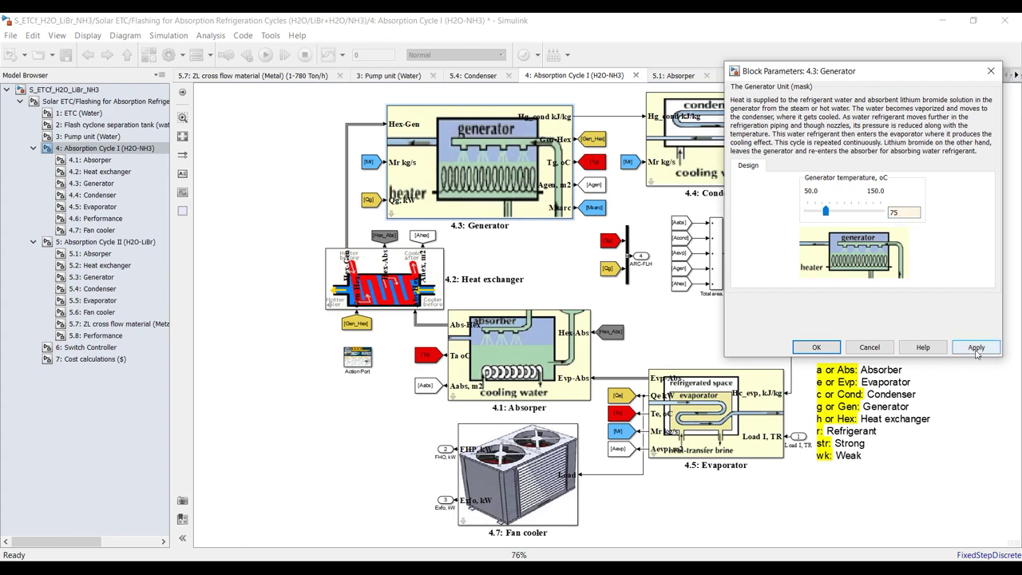
left_click(834, 351)
Review the 4.2 Heat exchanger's effectiveness and the 4.7 Fan cooler's ambient and outlet air temperatures, duct diameter and fan efficiency
double_click(399, 289)
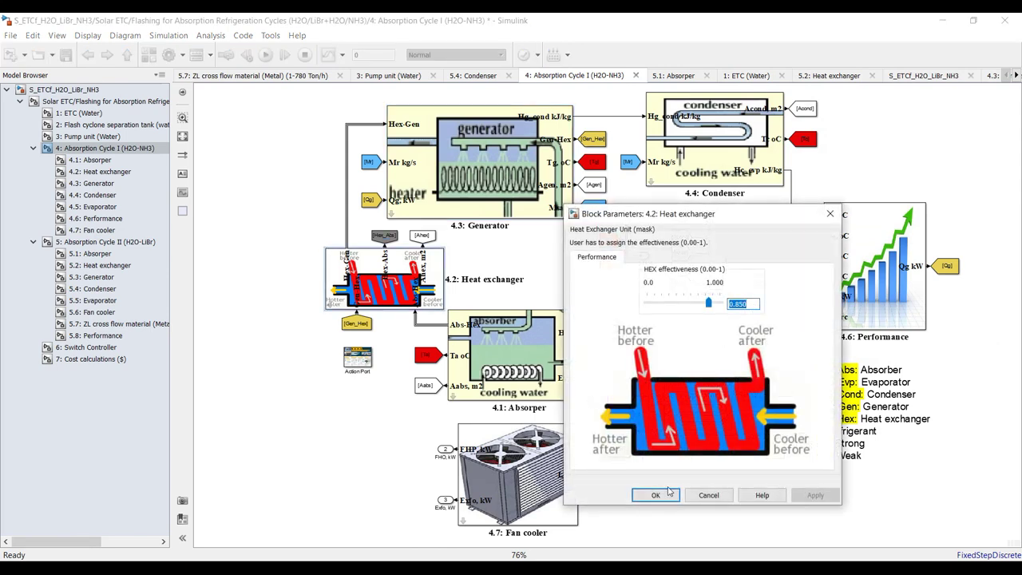
left_click(655, 496)
double_click(545, 489)
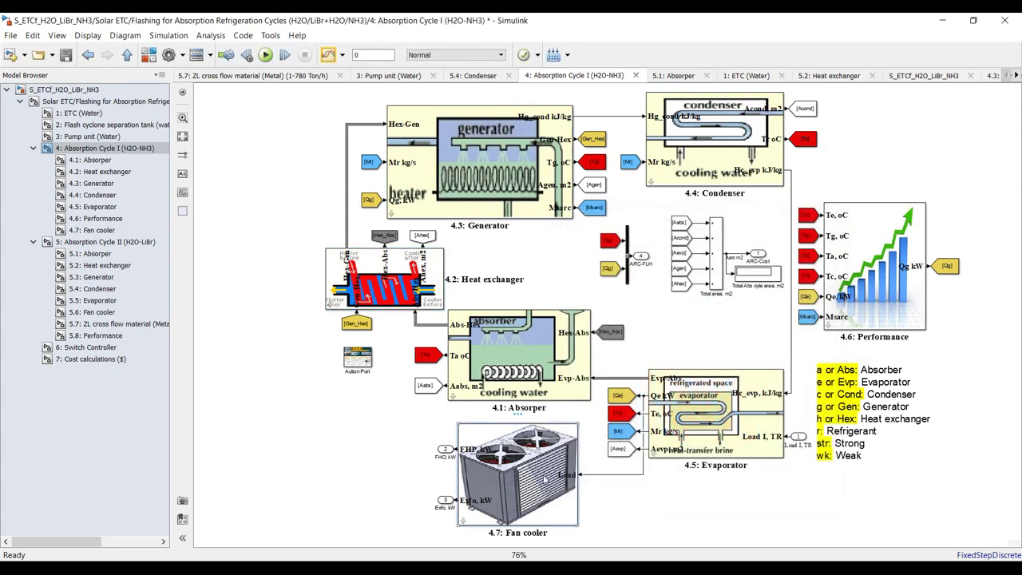
left_click_drag(862, 197, 540, 110)
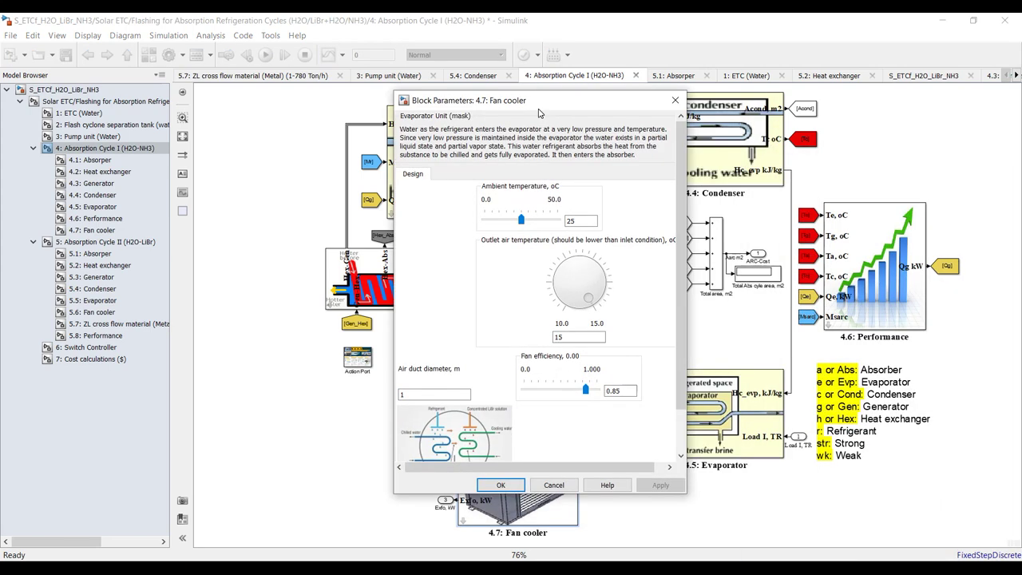
double_click(589, 213)
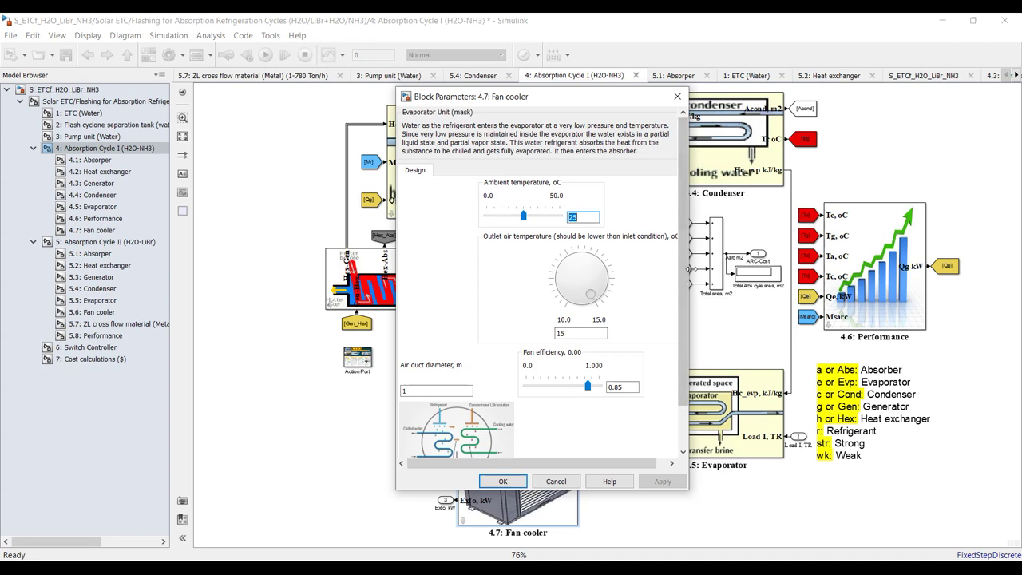
left_click_drag(688, 269, 777, 271)
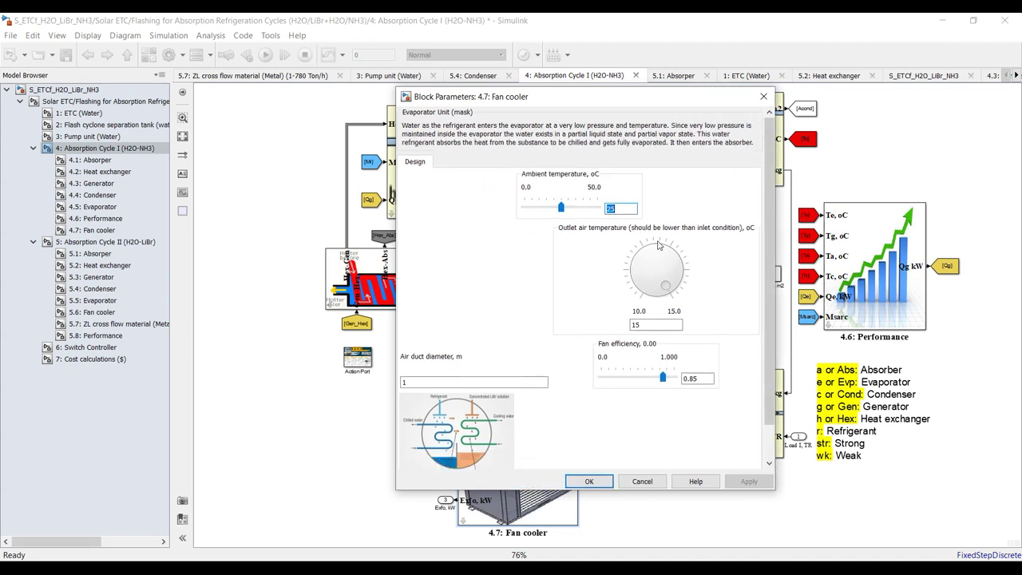
double_click(643, 323)
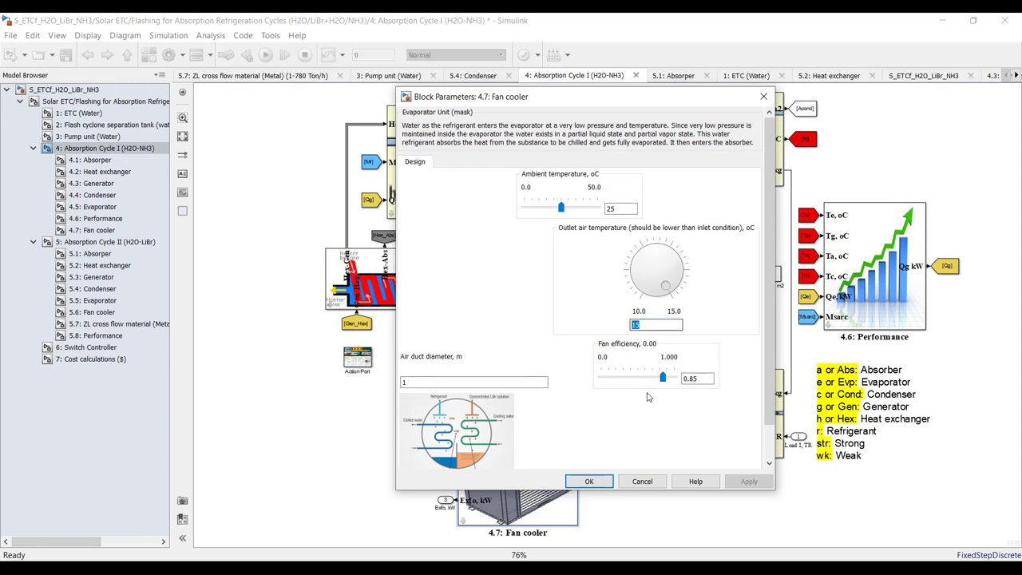
left_click(481, 383)
left_click(588, 481)
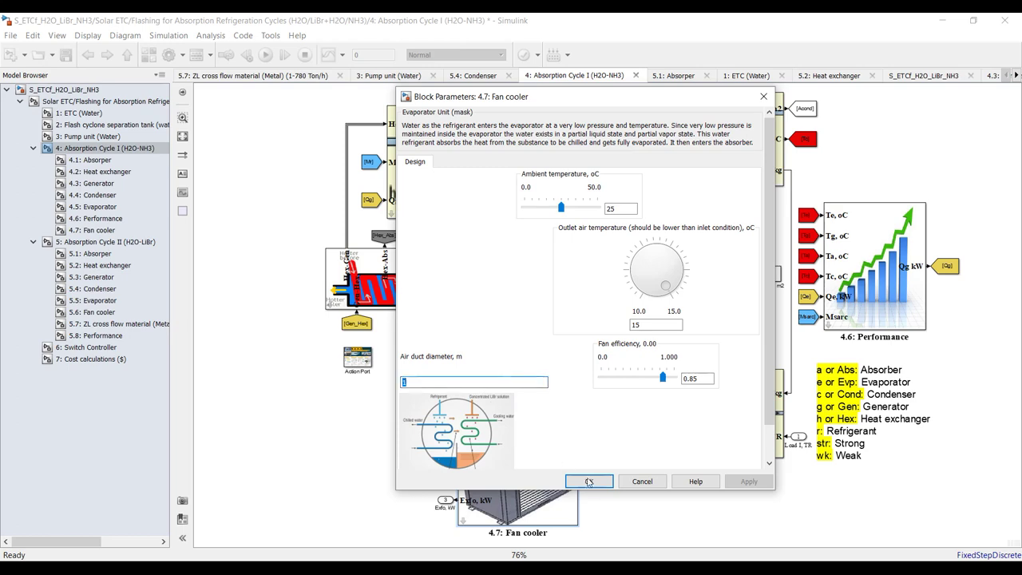
Examine the internal diagrams of Absorption Cycle I's absorber, heat exchanger and generator, including the heat exchanger unit's function code
left_click(96, 160)
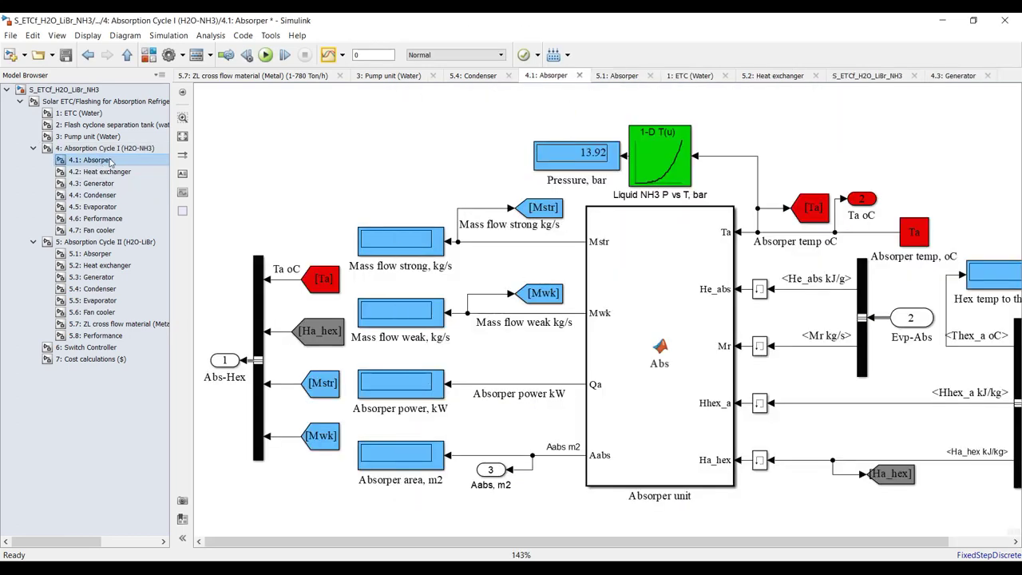
left_click(100, 172)
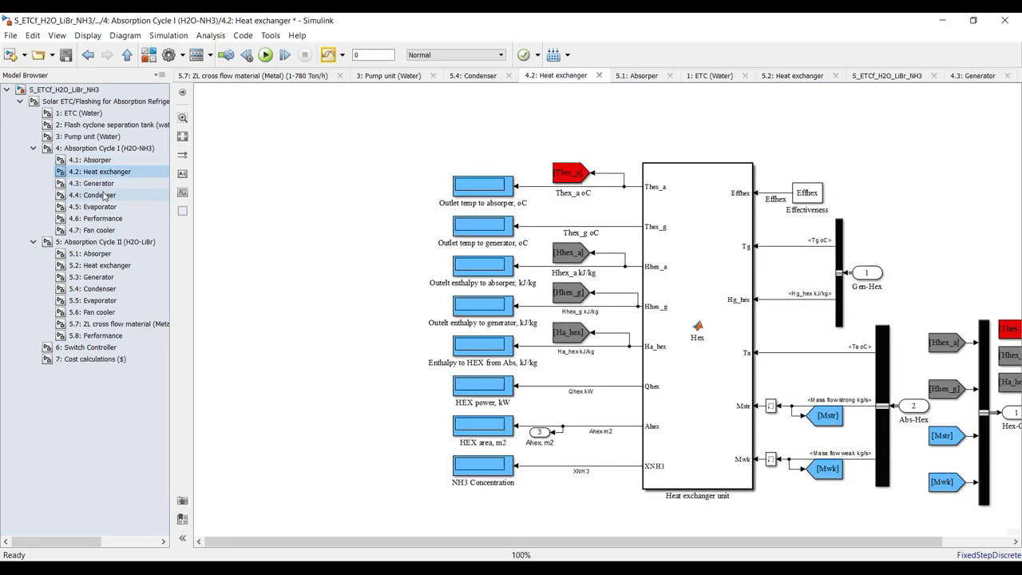
left_click(182, 136)
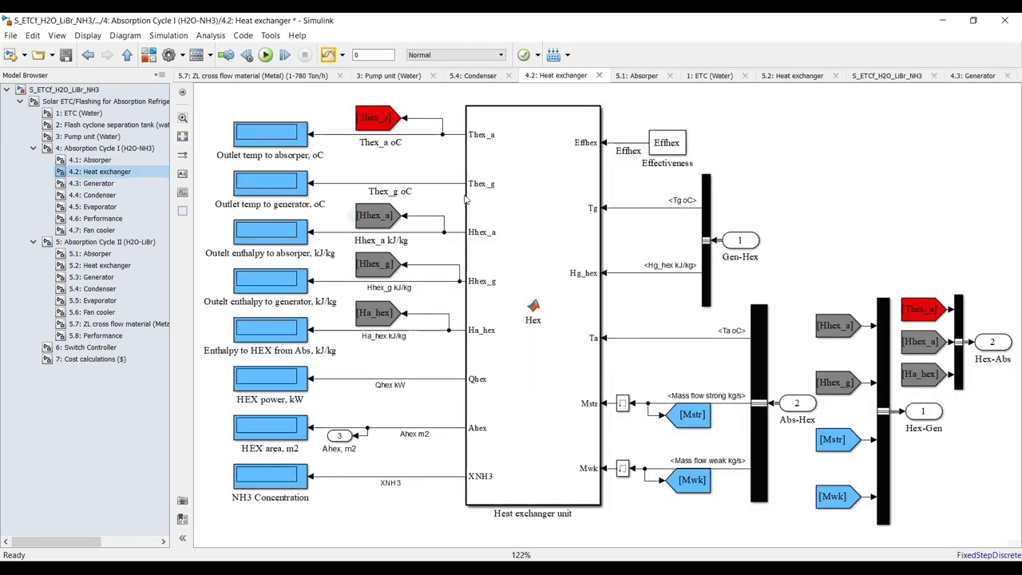
double_click(516, 205)
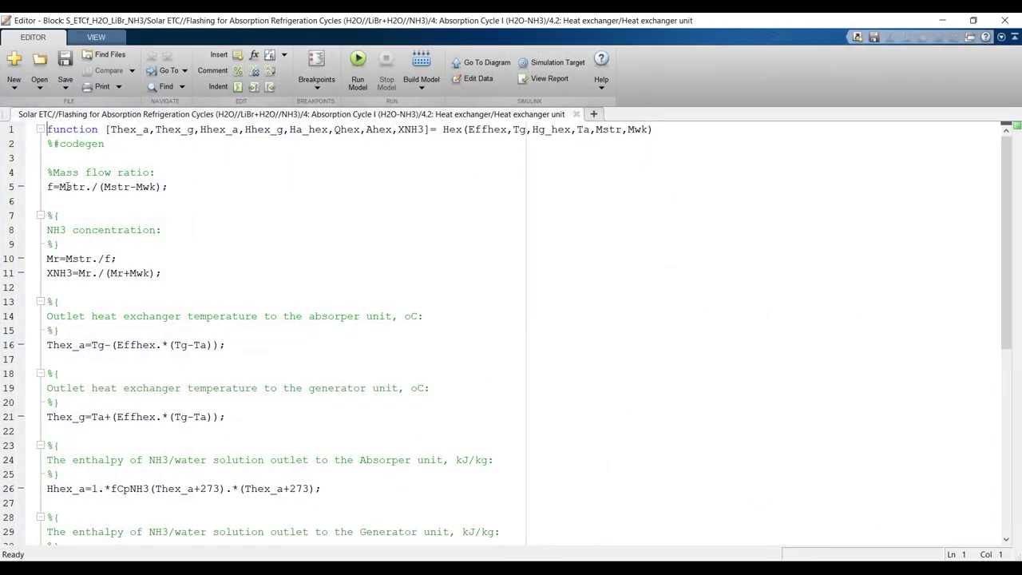
left_click(576, 114)
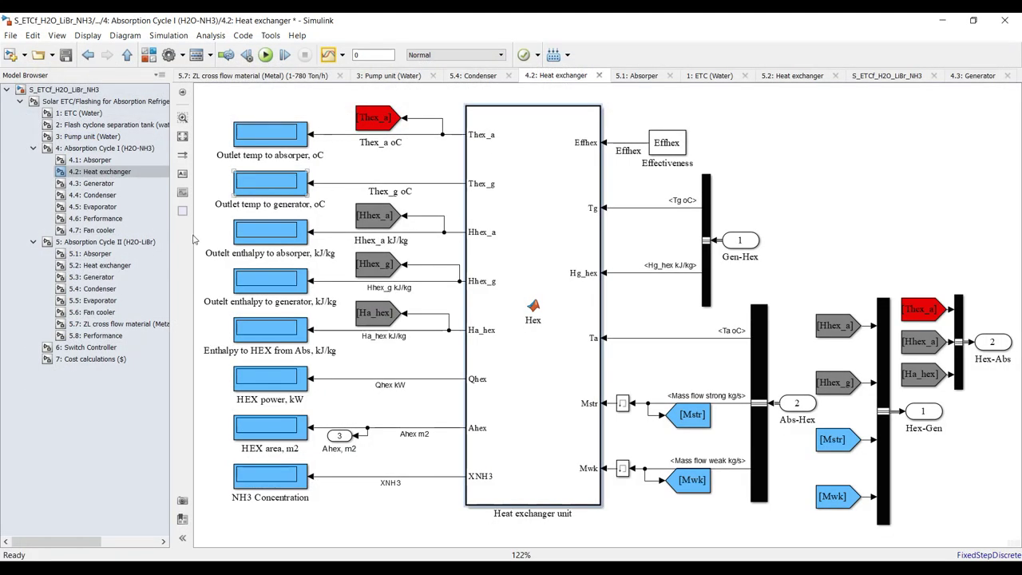
left_click(91, 183)
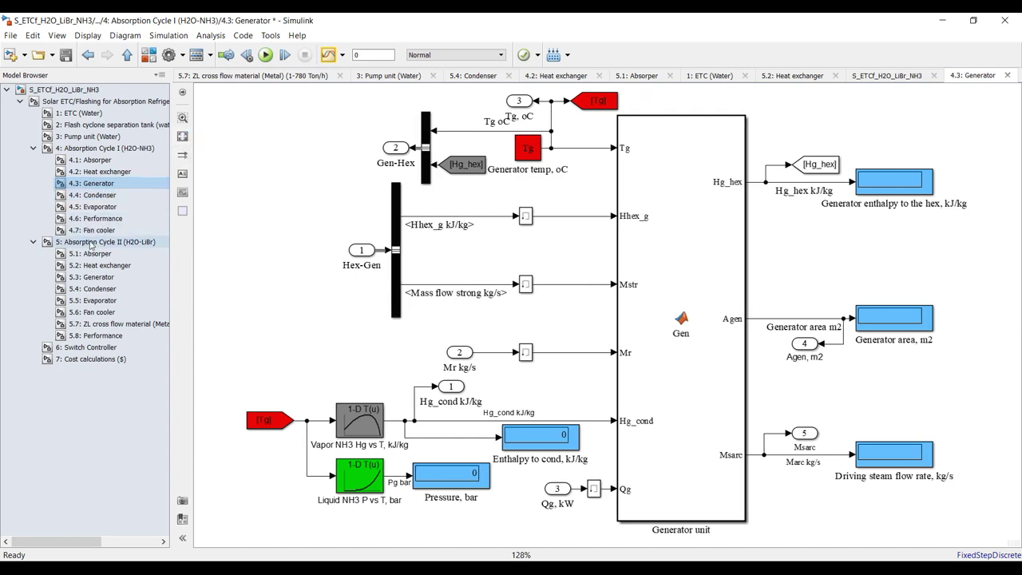
Return to the main solar ETC/flashing diagram and review Absorption Cycle II's absorber, generator, evaporator, condenser and inlet air temperature parameters
left_click(126, 105)
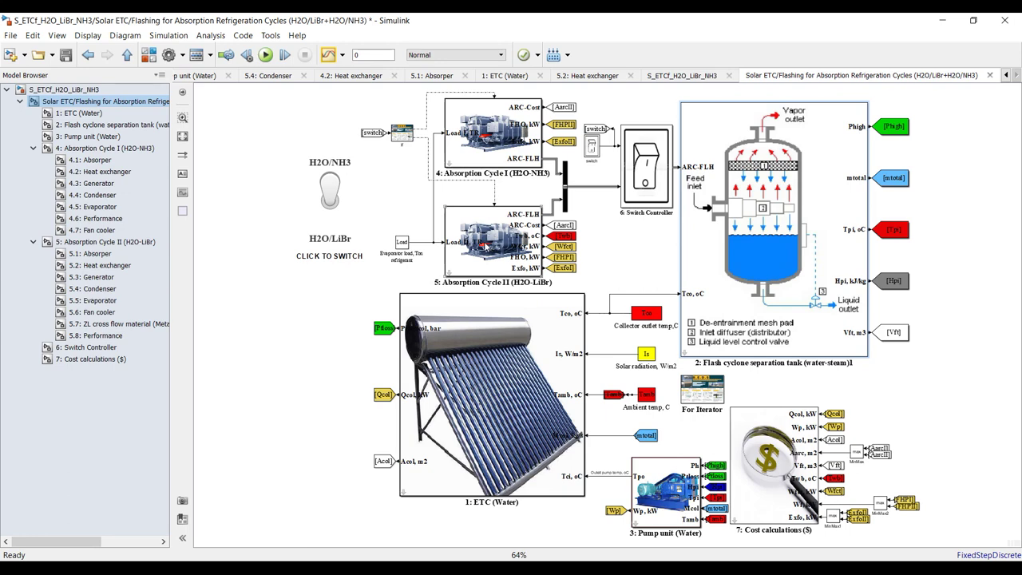
double_click(484, 246)
left_click_drag(444, 116, 698, 70)
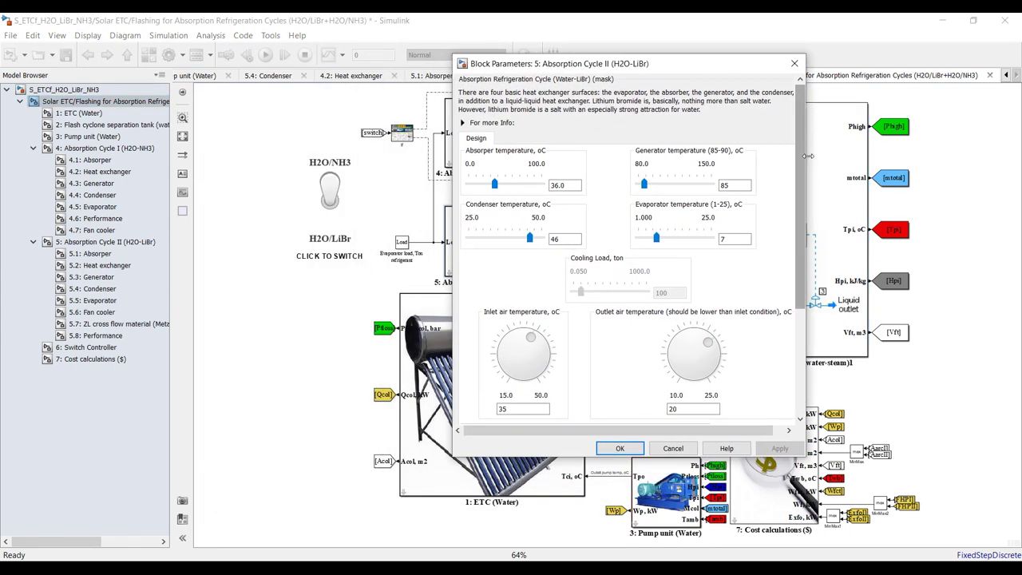
left_click_drag(808, 156, 864, 173)
double_click(589, 164)
double_click(799, 161)
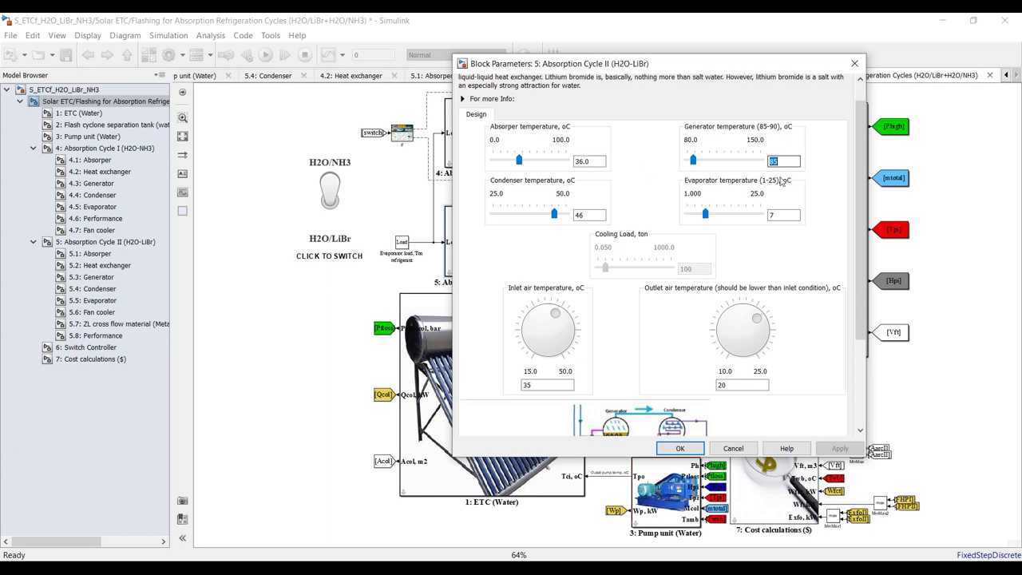
double_click(790, 214)
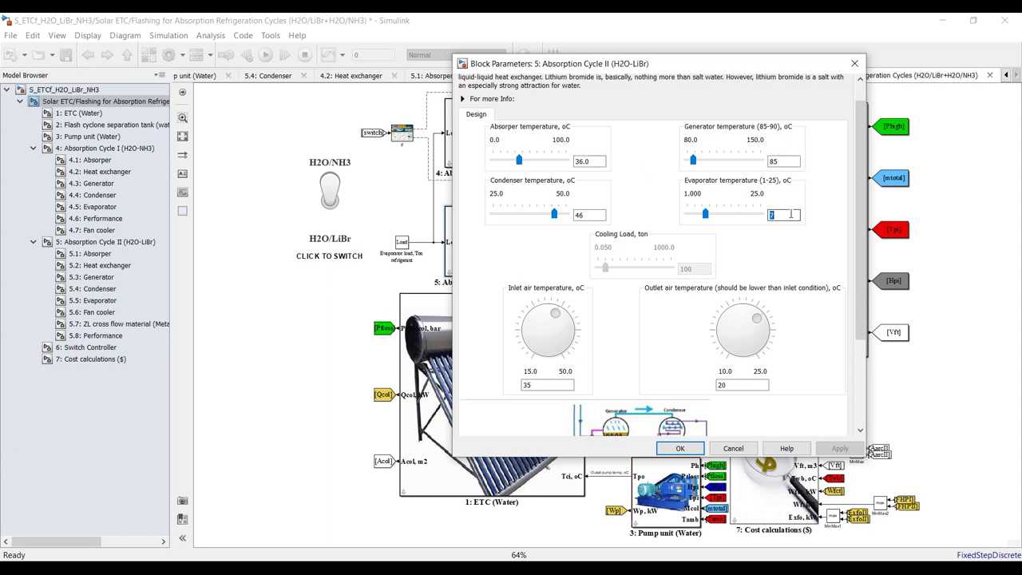
left_click(596, 228)
double_click(592, 214)
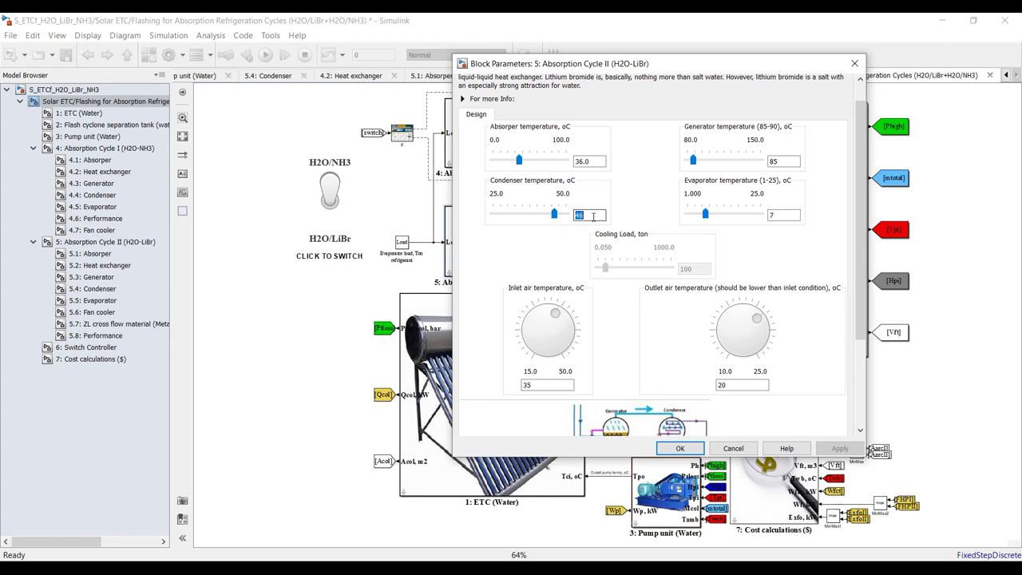
double_click(543, 384)
Set Absorption Cycle II's outlet air temperature to 15 °C
double_click(723, 384)
left_click_drag(861, 320, 860, 384)
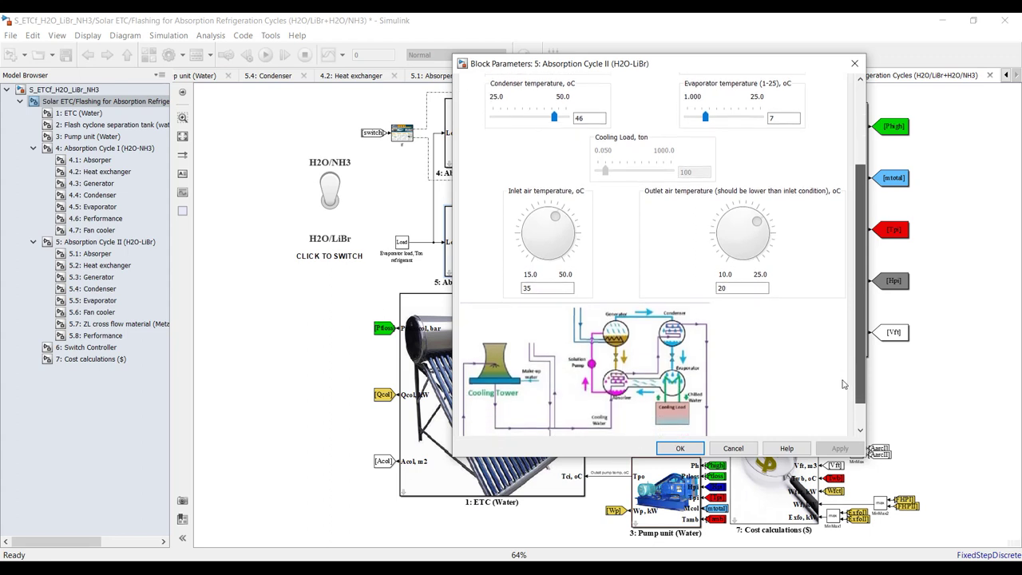
type("15")
left_click(839, 448)
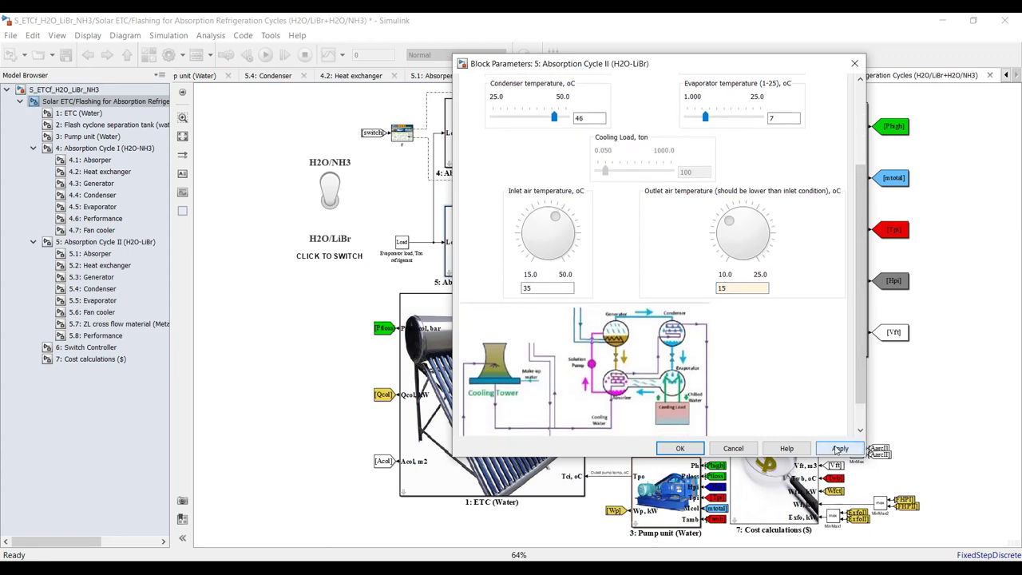
left_click(680, 449)
Open the Absorption Cycle II subsystem fitted to view and review the 5.1 Absorber block's effectiveness parameter
left_click(120, 242)
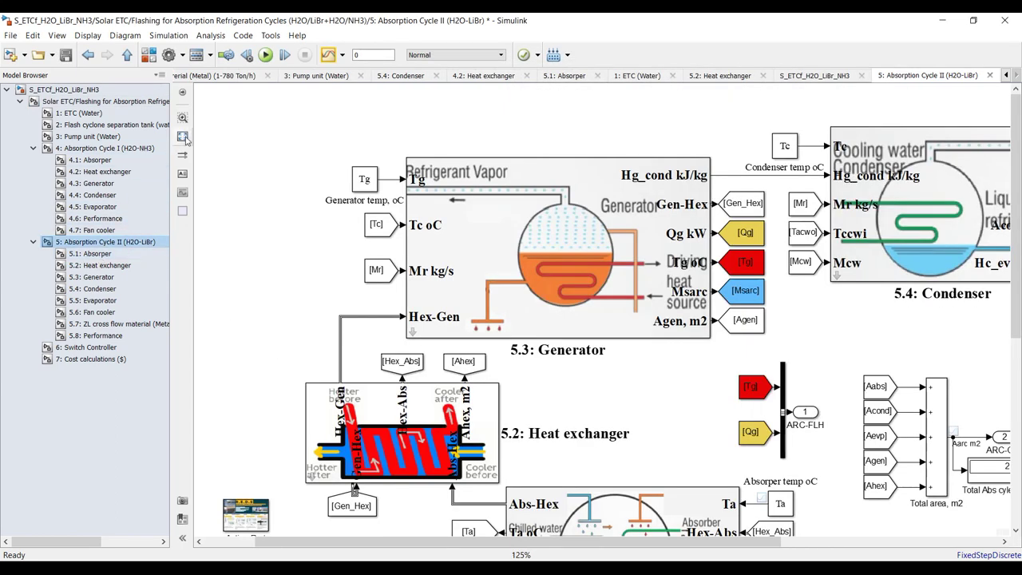
left_click(183, 138)
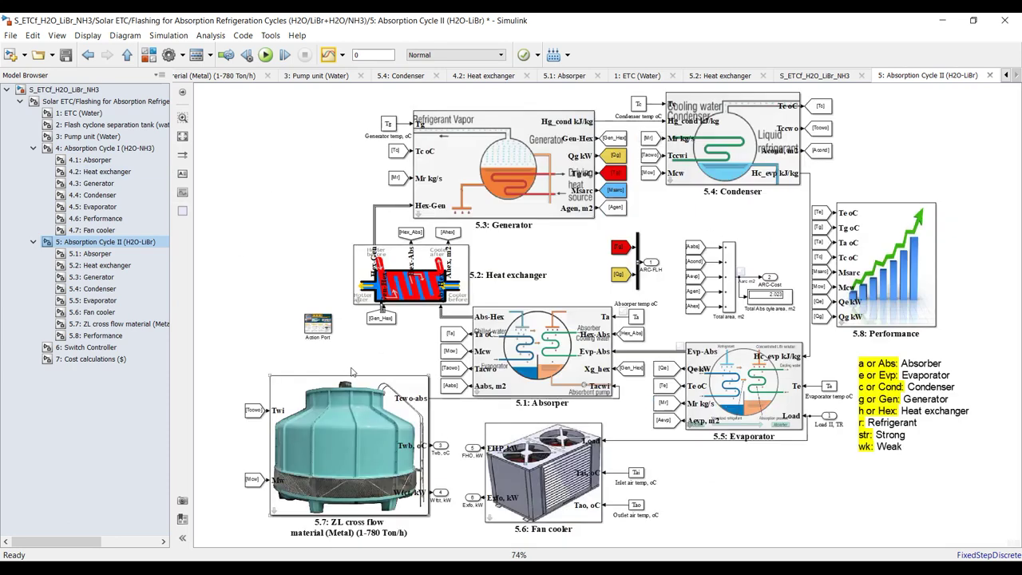
double_click(526, 339)
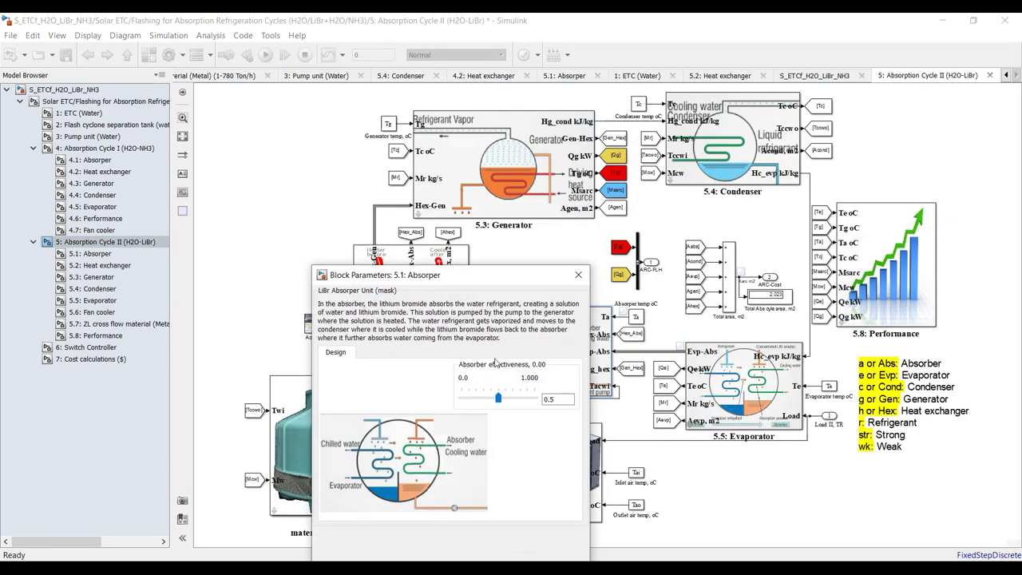
left_click(578, 275)
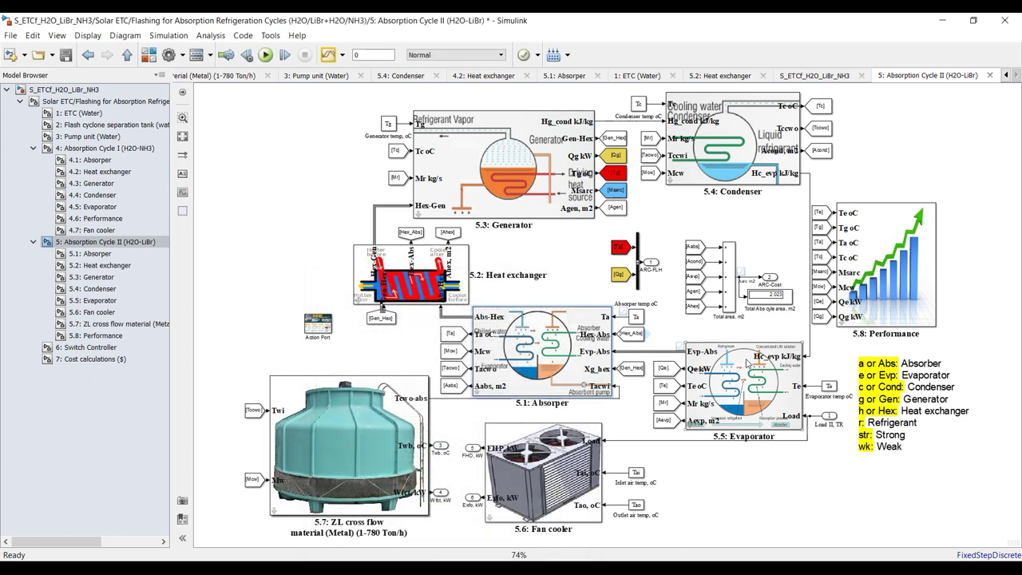
Check the 5.5 Evaporator block and review the 5.8 Performance block's reference temperature for exergy
double_click(747, 363)
left_click(852, 321)
left_click(885, 274)
double_click(885, 273)
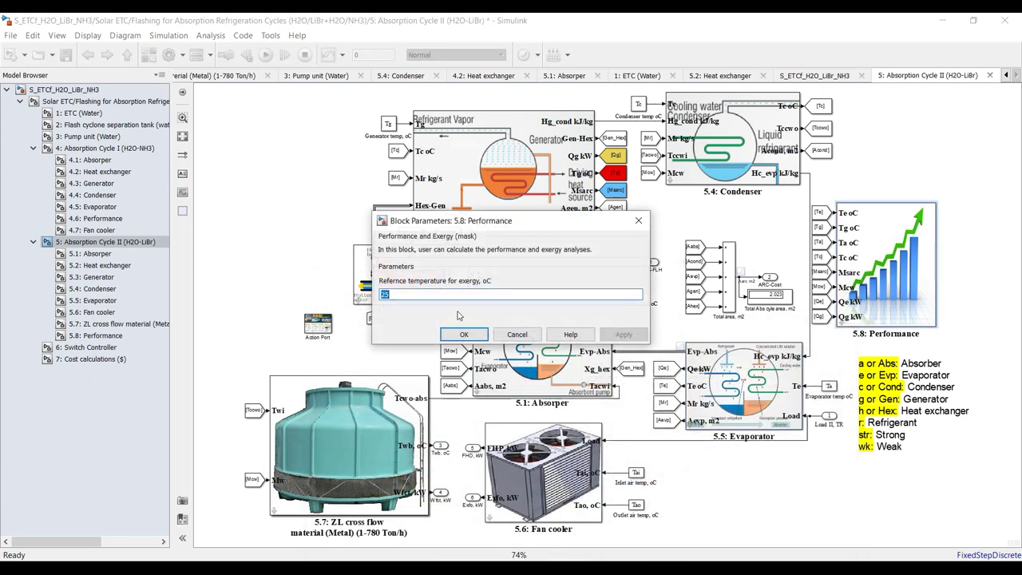
double_click(400, 291)
left_click(463, 334)
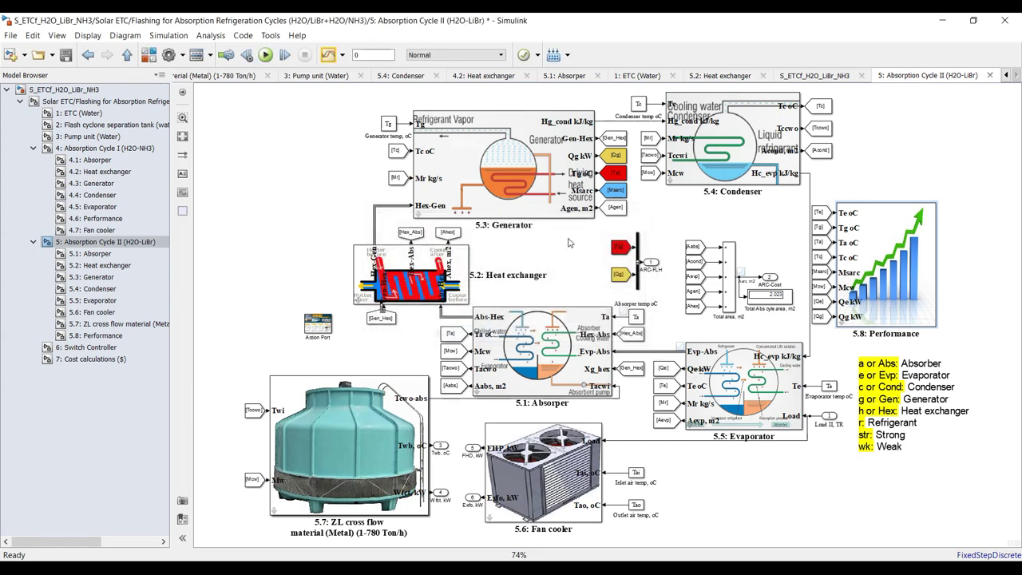
Check the 5.4 Condenser block's parameters, then view the 5.1 Absorper, Switch Controller and Cost calculations subsystems
double_click(709, 120)
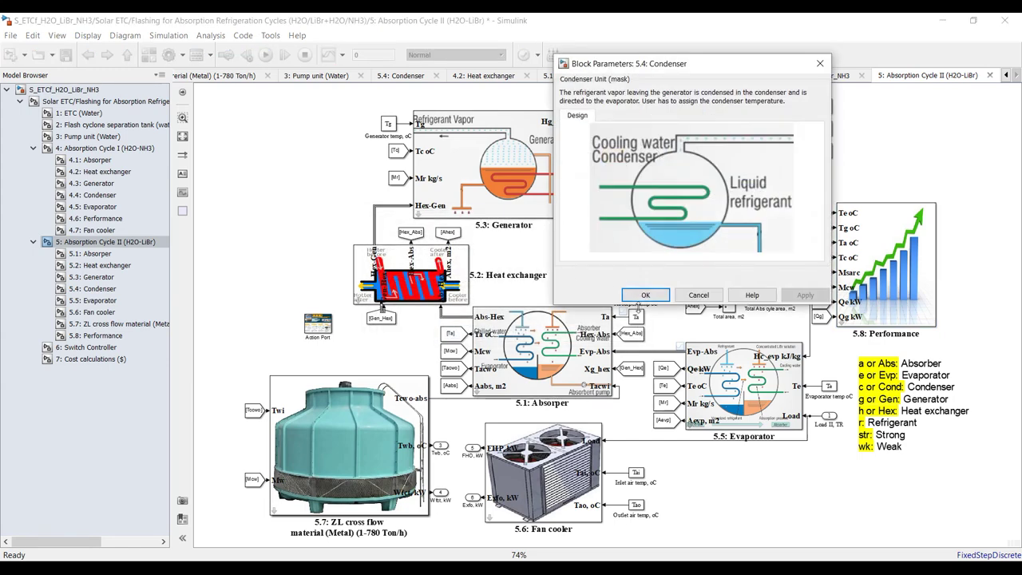
left_click(645, 294)
left_click(104, 253)
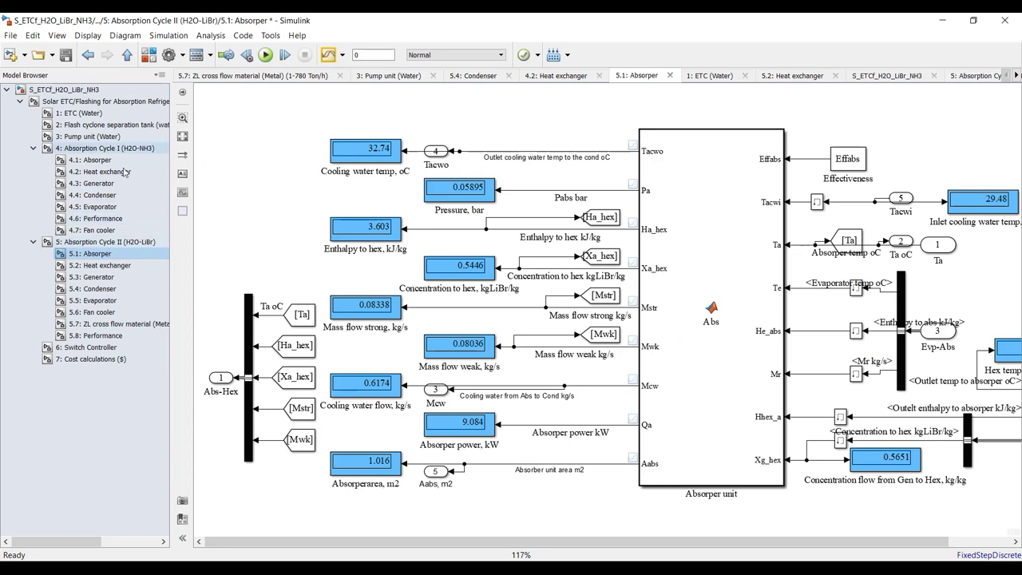
left_click(100, 348)
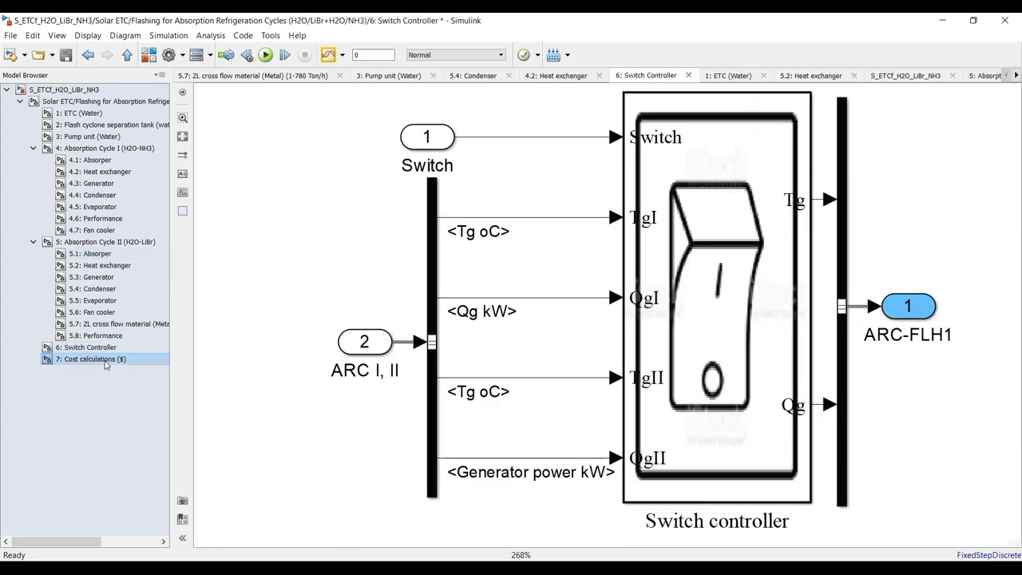
left_click(104, 360)
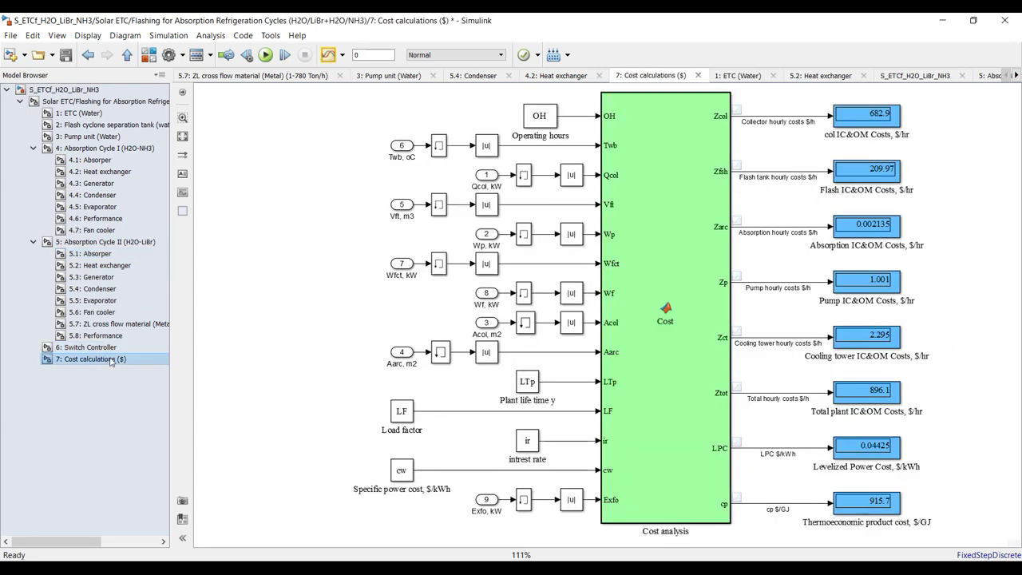
Return to the main solar ETC/flashing diagram, save the model and run the simulation
left_click(92, 102)
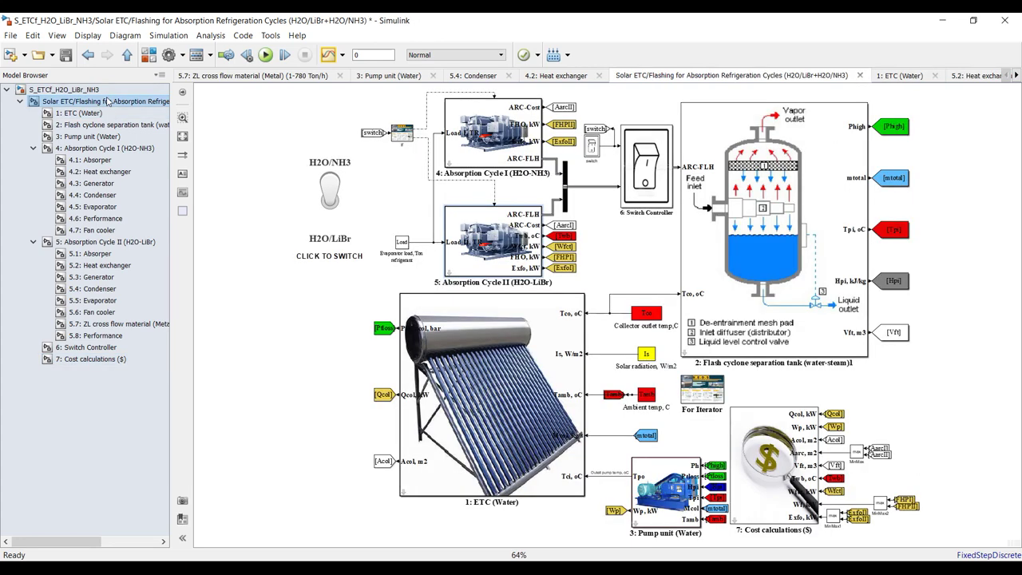
left_click(65, 54)
left_click(266, 54)
Open Absorption Cycle II's 5.1 Absorper subsystem and inspect its output displays
left_click(100, 254)
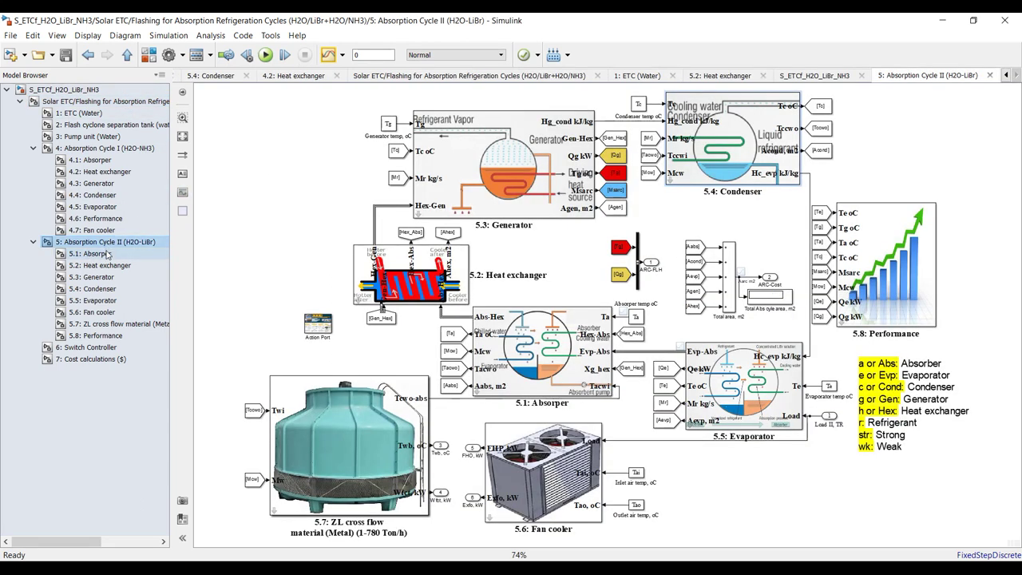
left_click(101, 254)
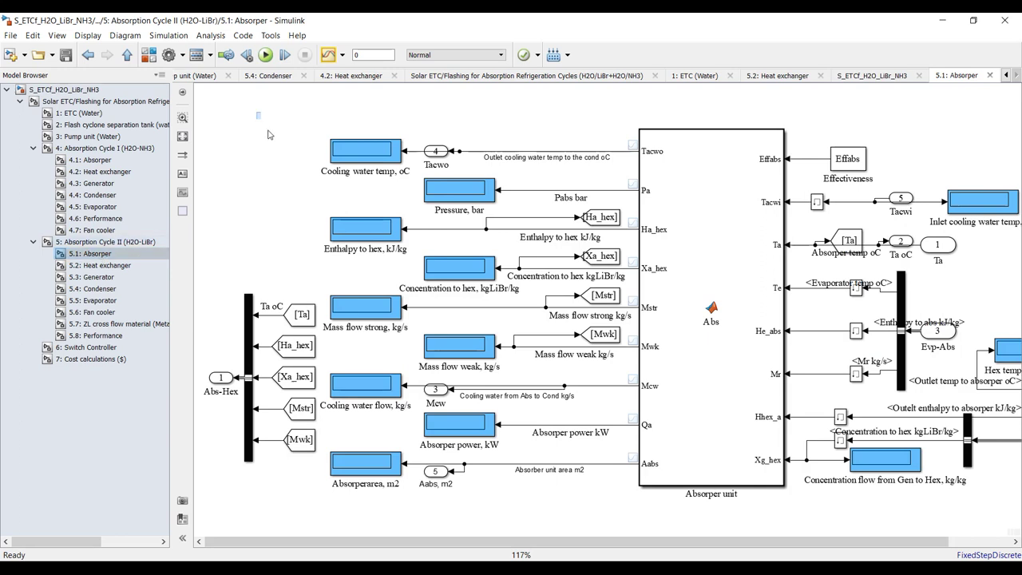
left_click_drag(255, 113, 496, 482)
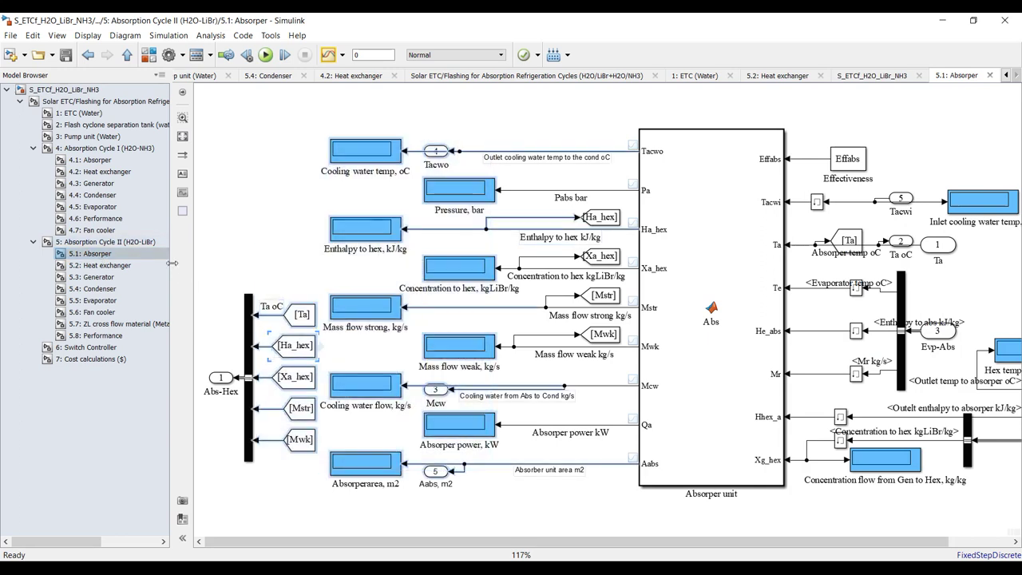
Open Absorption Cycle I's 4.1 Absorper subsystem fitted to view and examine its input signals and the Absorper unit block
left_click(105, 160)
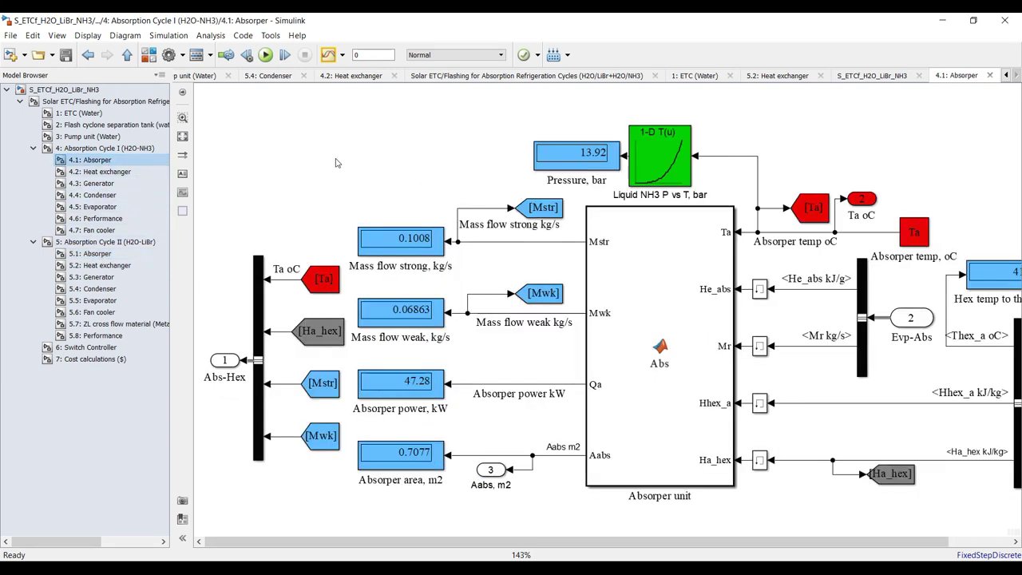
left_click(183, 137)
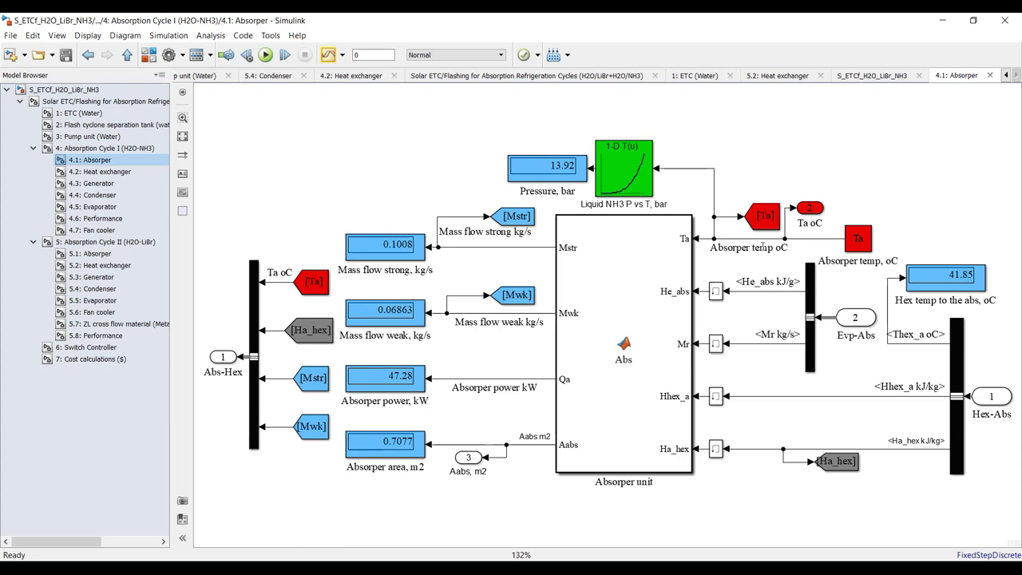
left_click_drag(1001, 161, 705, 516)
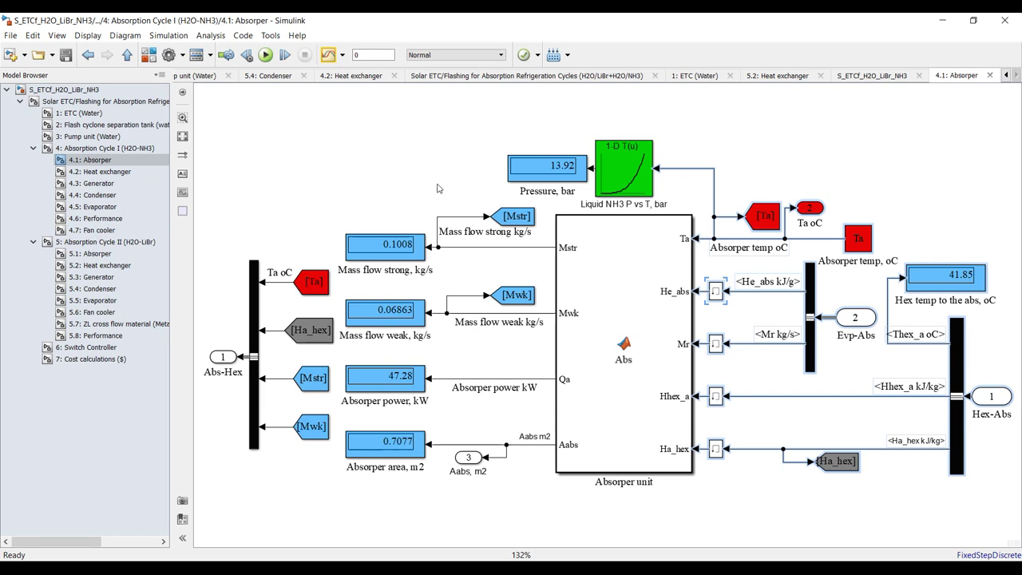
left_click_drag(1003, 143, 694, 498)
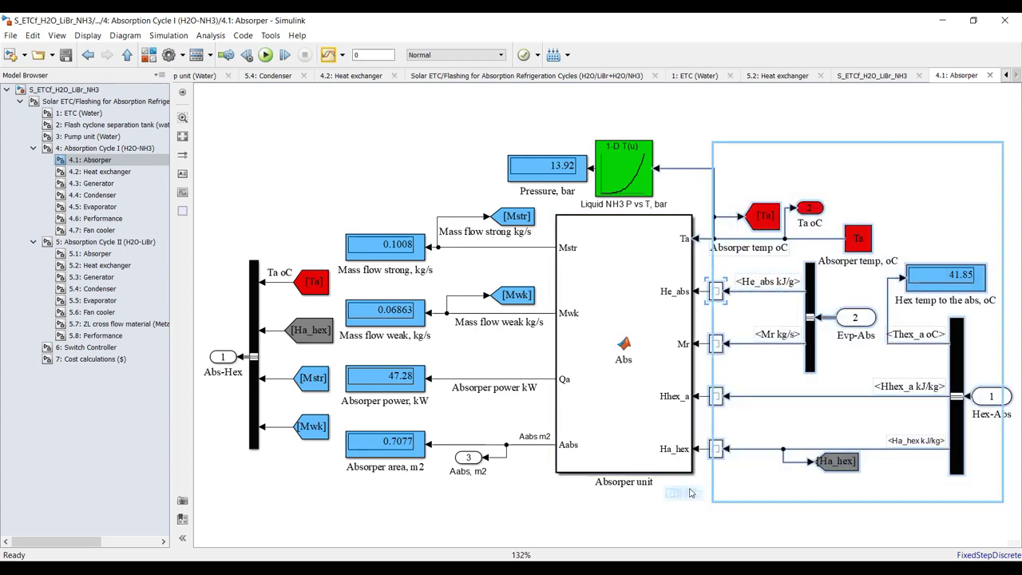
left_click(641, 286)
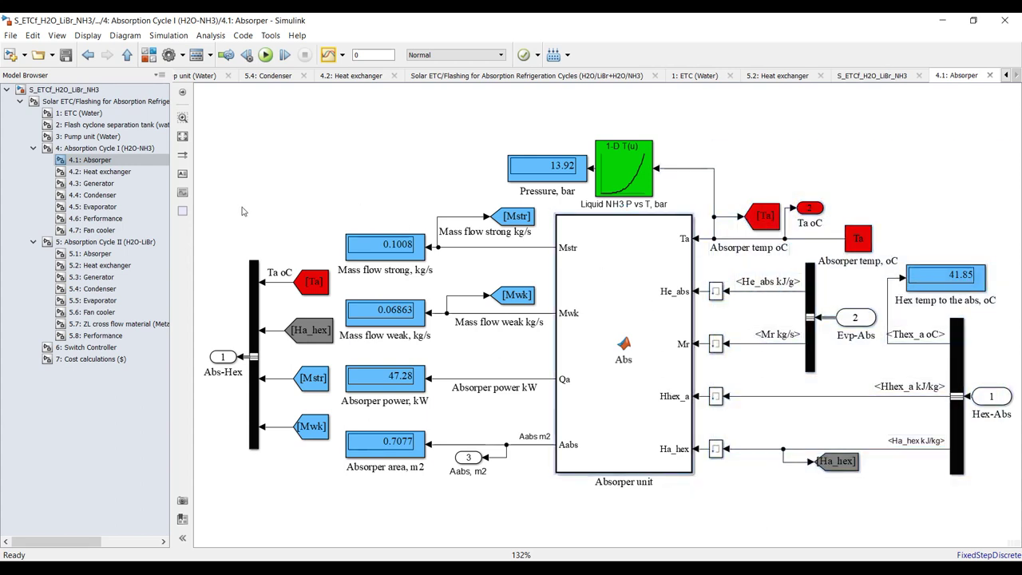
Examine the 4.1 Absorper output displays for strong and weak mass flow, absorber power and absorber area
left_click_drag(232, 207, 533, 520)
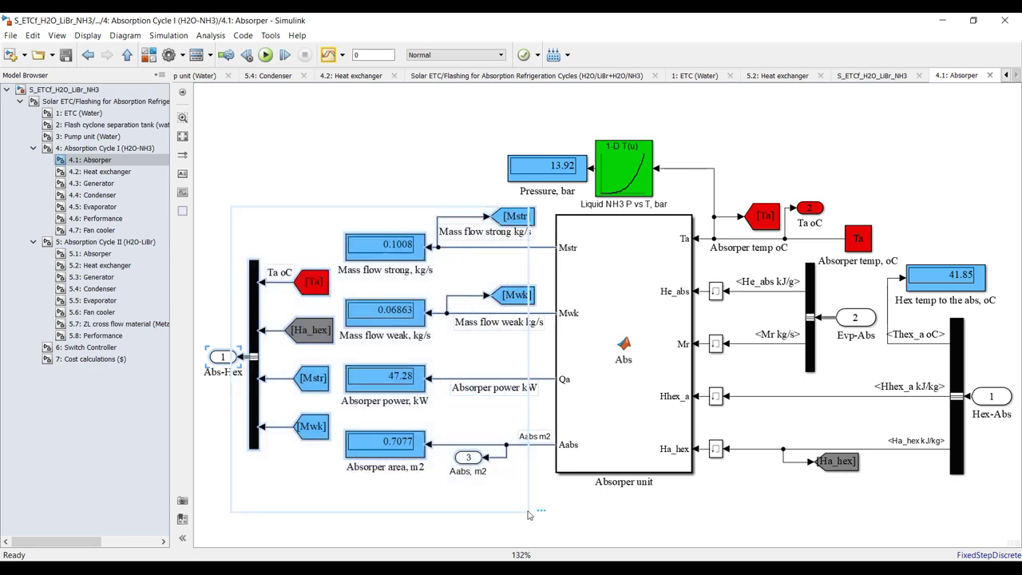
left_click(381, 171)
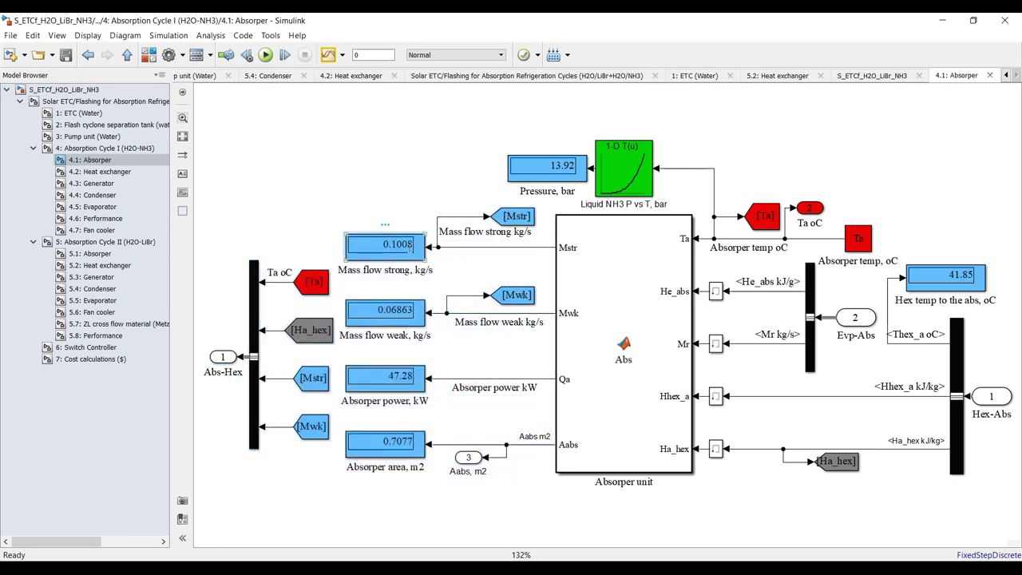
left_click(400, 312)
left_click(403, 369)
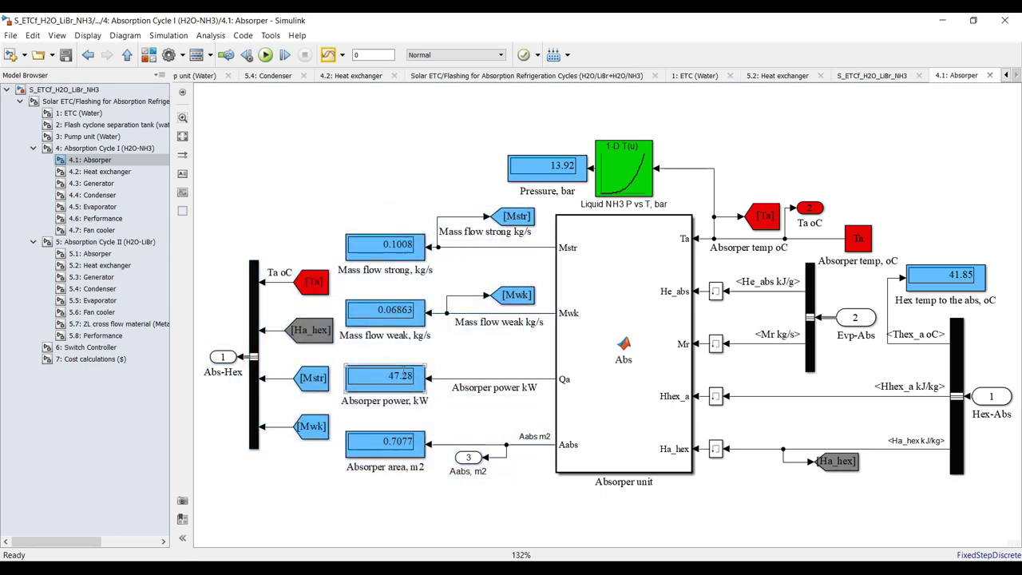
left_click(381, 444)
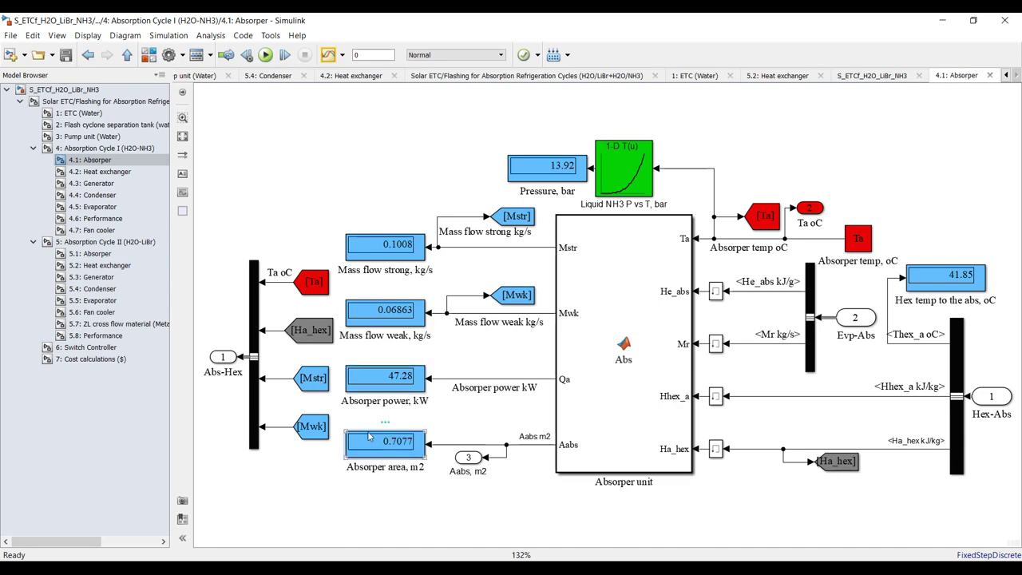
Set the cooling load to 50 tons in the top-level Solar ETC/Flashing block's operating conditions
left_click(131, 173)
left_click(120, 89)
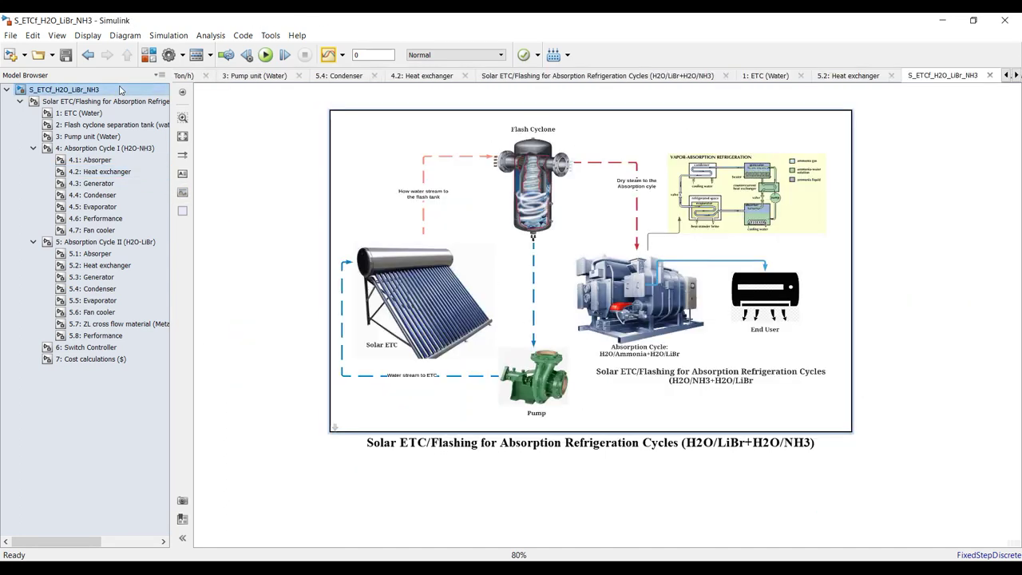
double_click(492, 204)
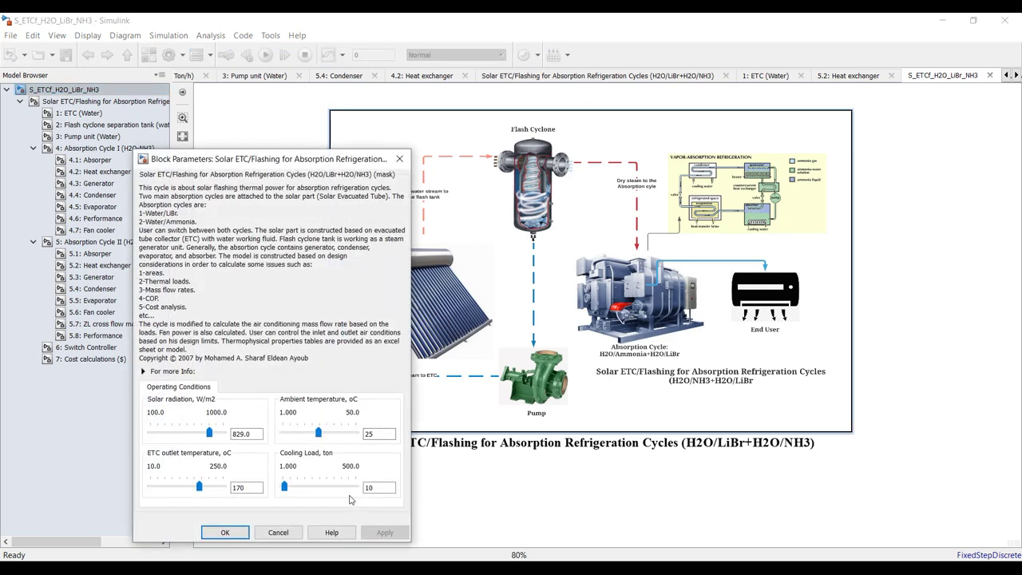
type("5")
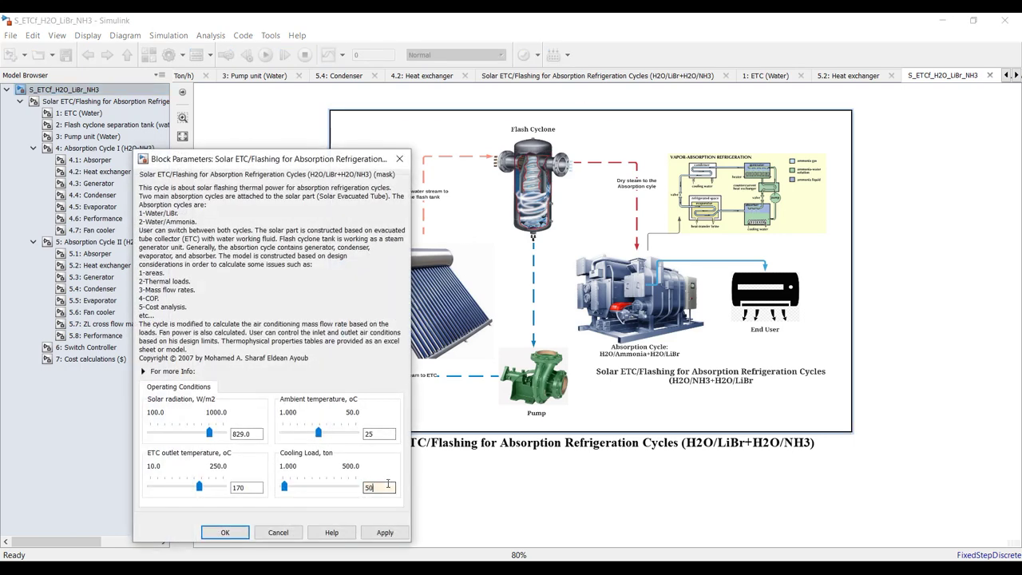
key("Return")
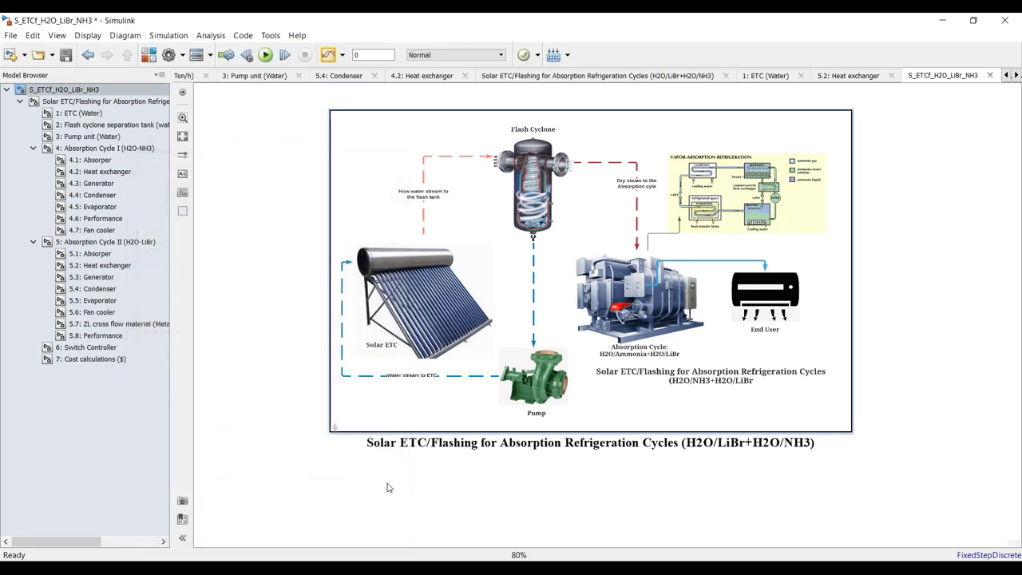
Rerun the simulation from Absorption Cycle I's 4.1 Absorper subsystem and check the updated absorber area and power displays
left_click(95, 160)
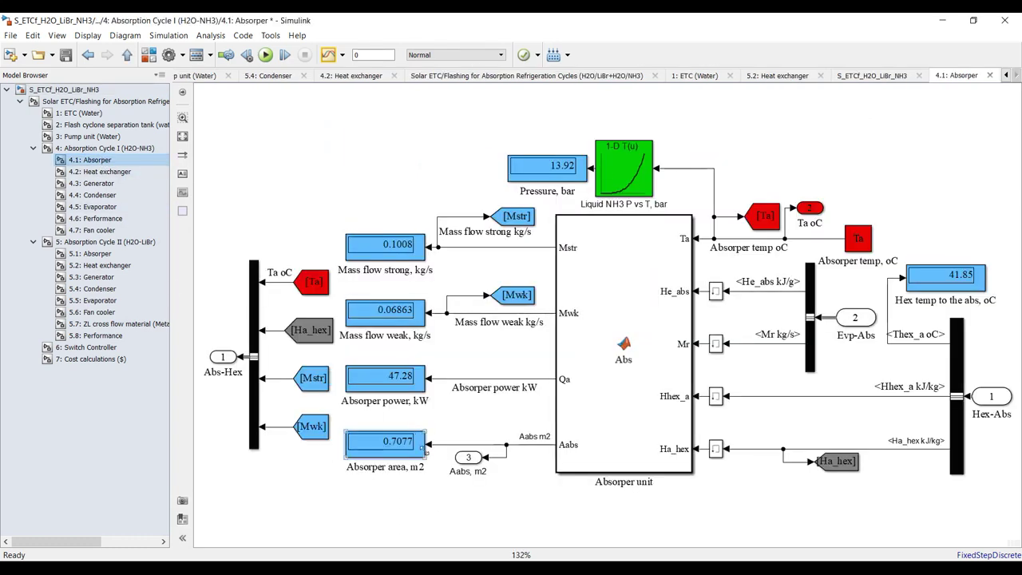
left_click(266, 55)
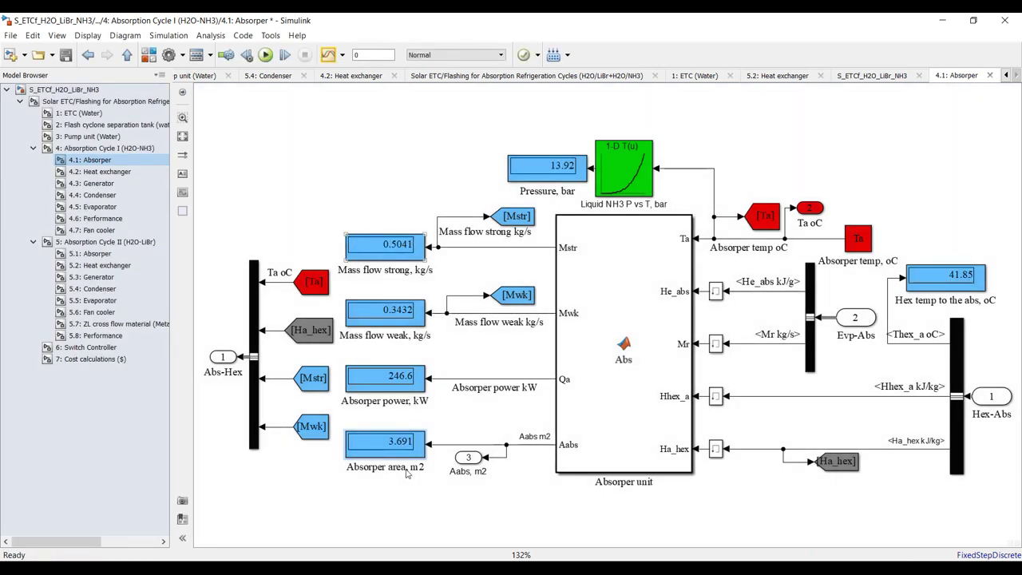
left_click_drag(354, 509, 536, 422)
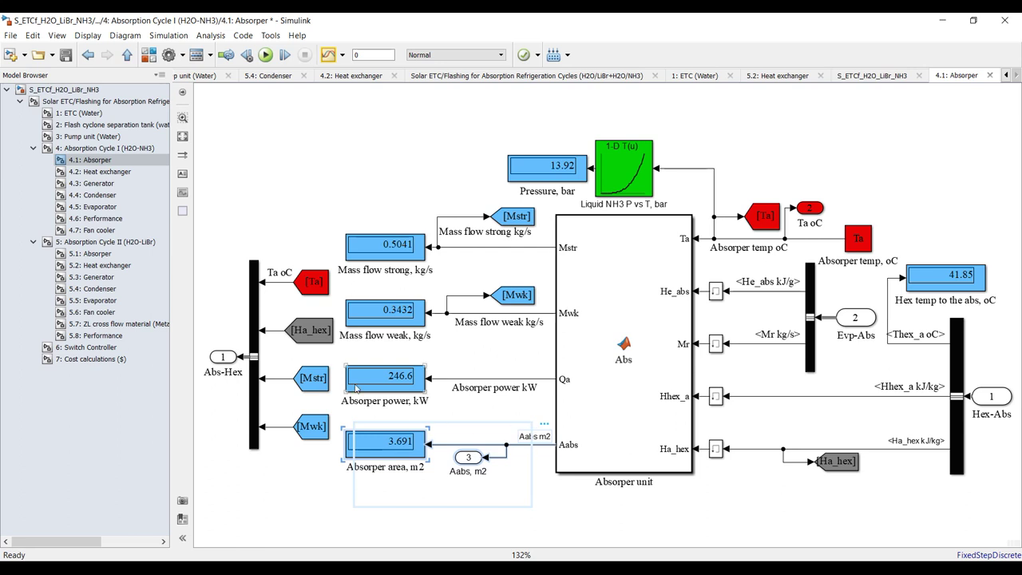
left_click(292, 147)
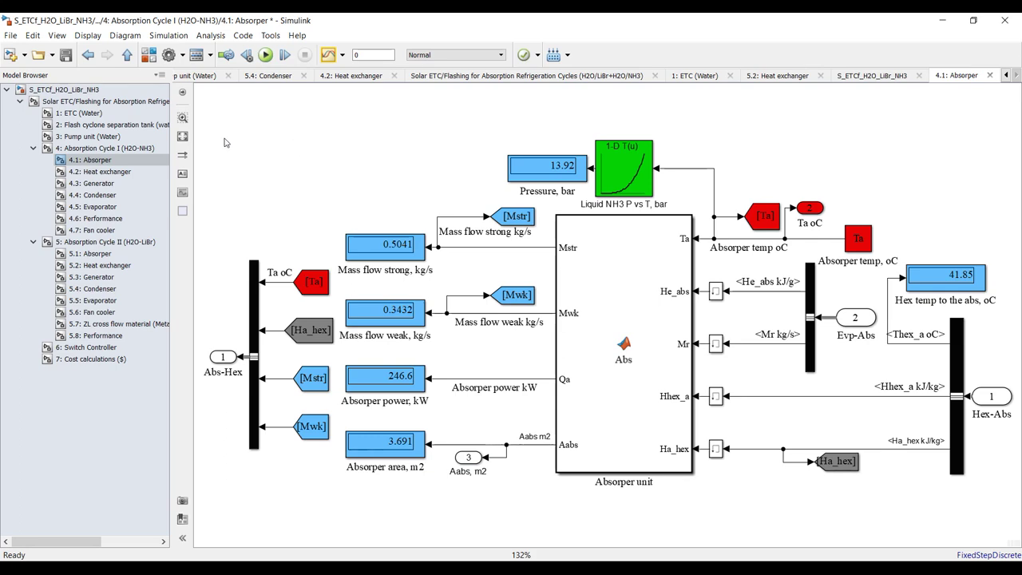
Review Absorption Cycle I's heat exchanger, generator, condenser and evaporator results, fitting the condenser and evaporator diagrams to view
left_click(120, 174)
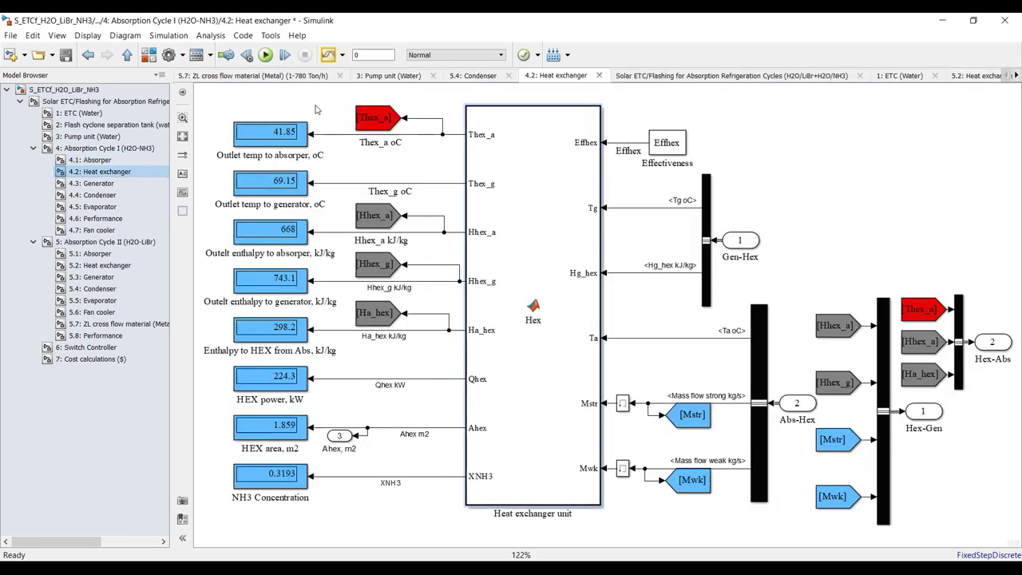
left_click(112, 184)
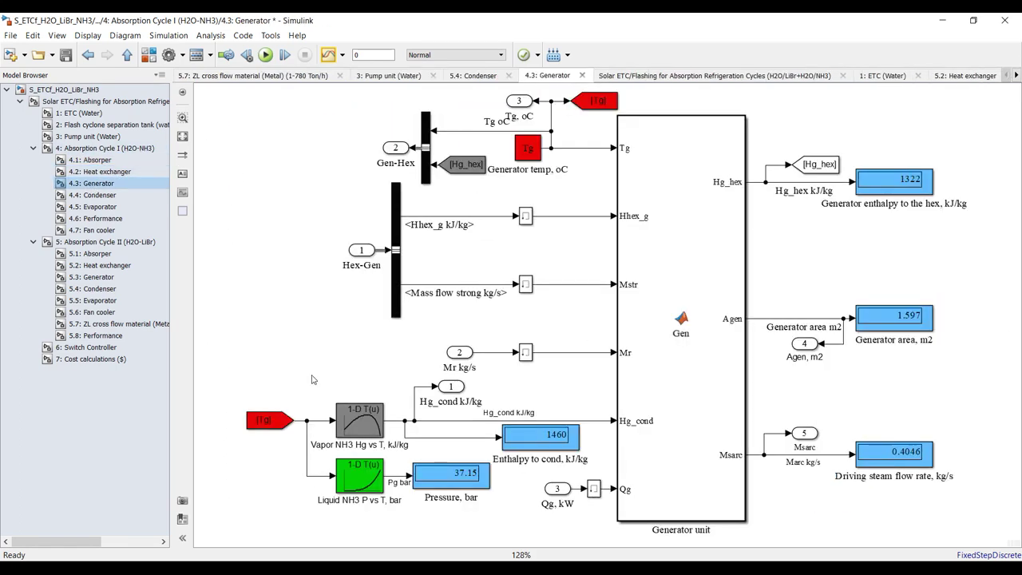
left_click(108, 195)
left_click(182, 137)
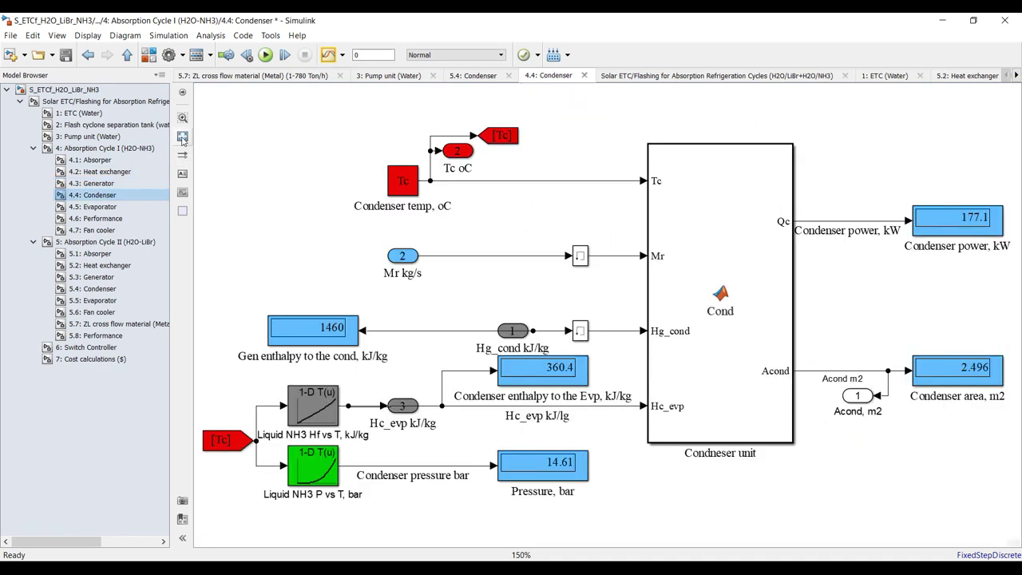
left_click(98, 208)
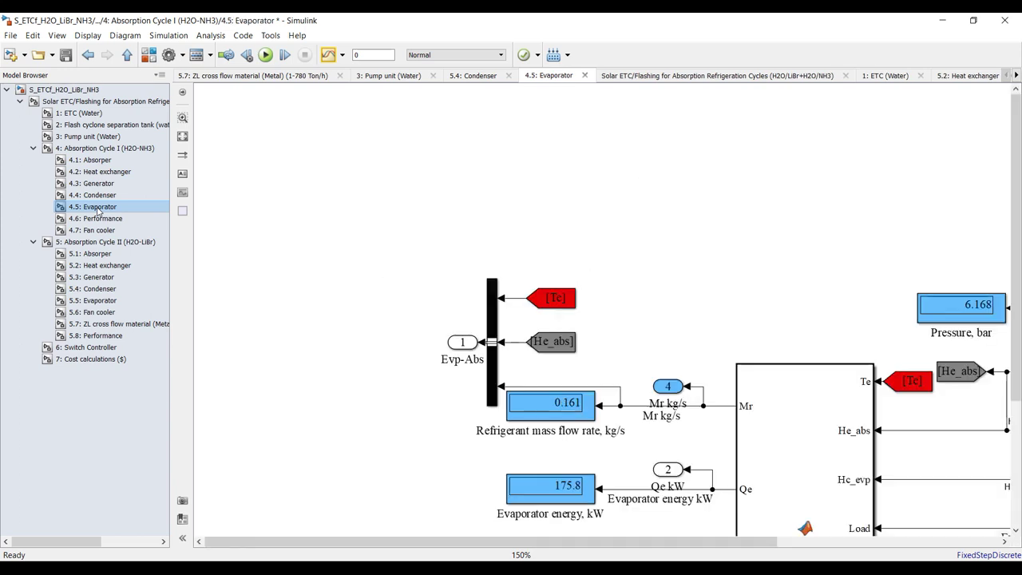
left_click(182, 137)
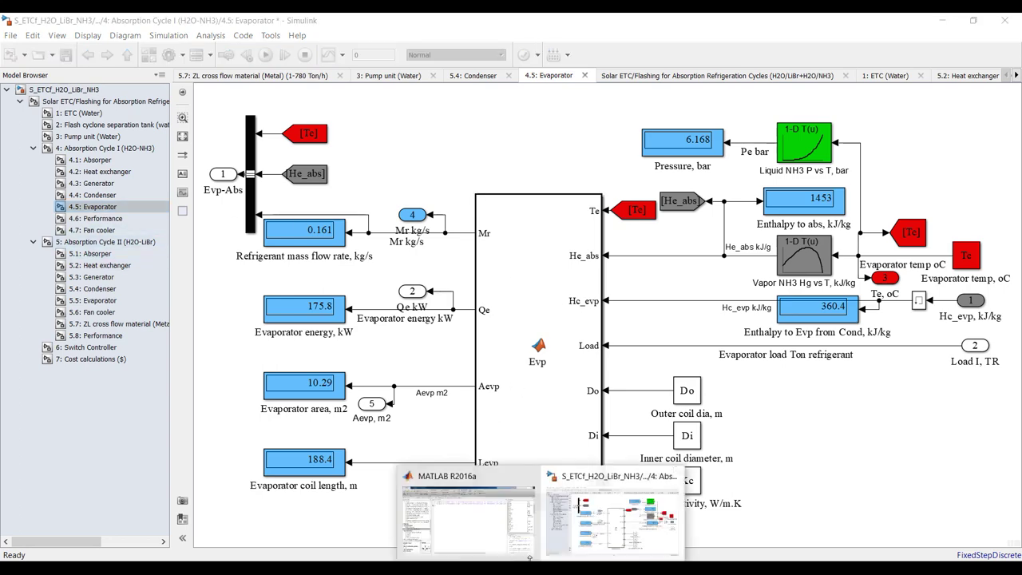
Switch to the MATLAB window and display the workspace variable Acolt in the Command Window
left_click(551, 479)
left_click(819, 171)
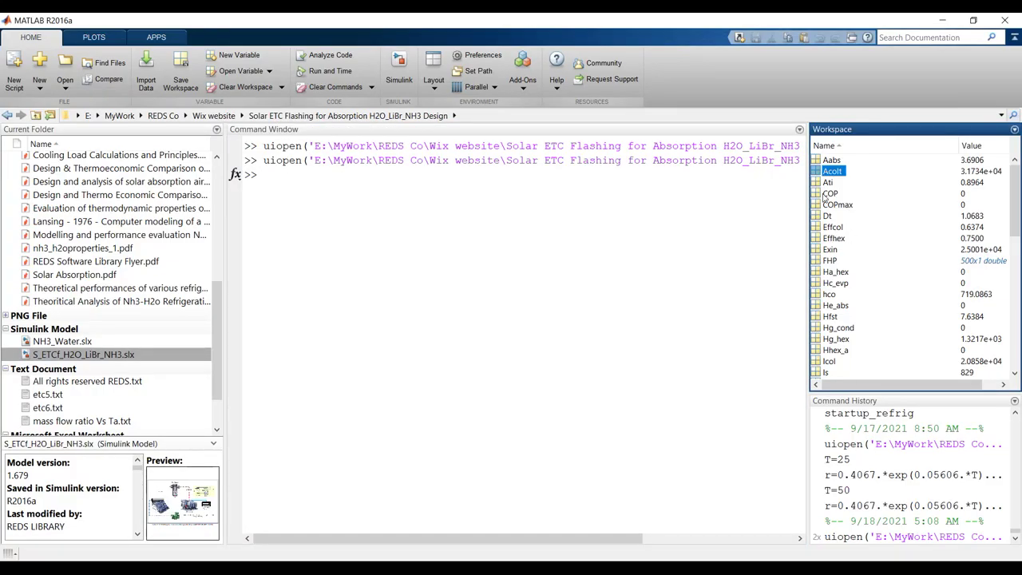
left_click_drag(820, 171, 392, 209)
key("Return")
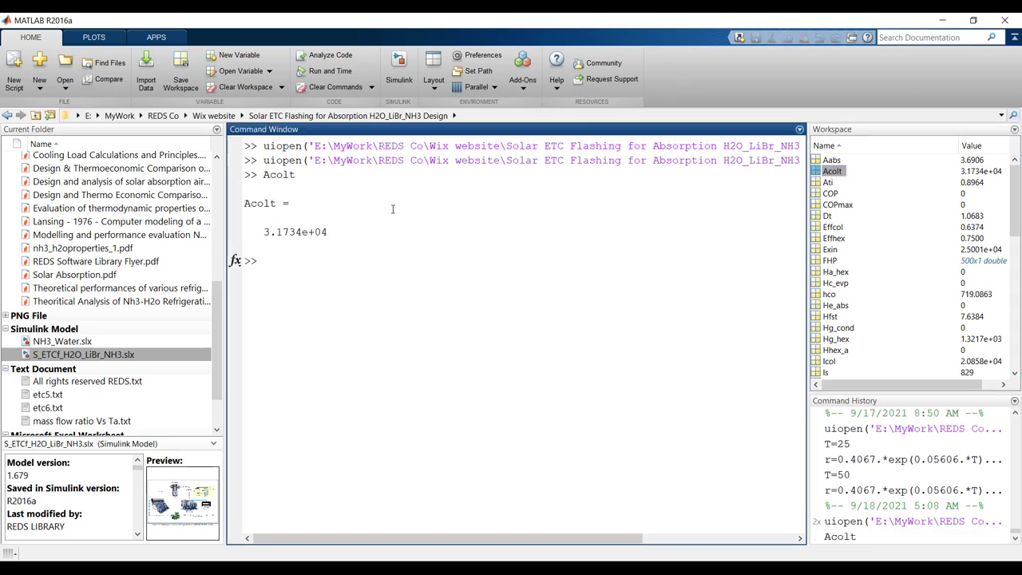
Display the workspace variable Effcol in the Command Window
left_click(820, 228)
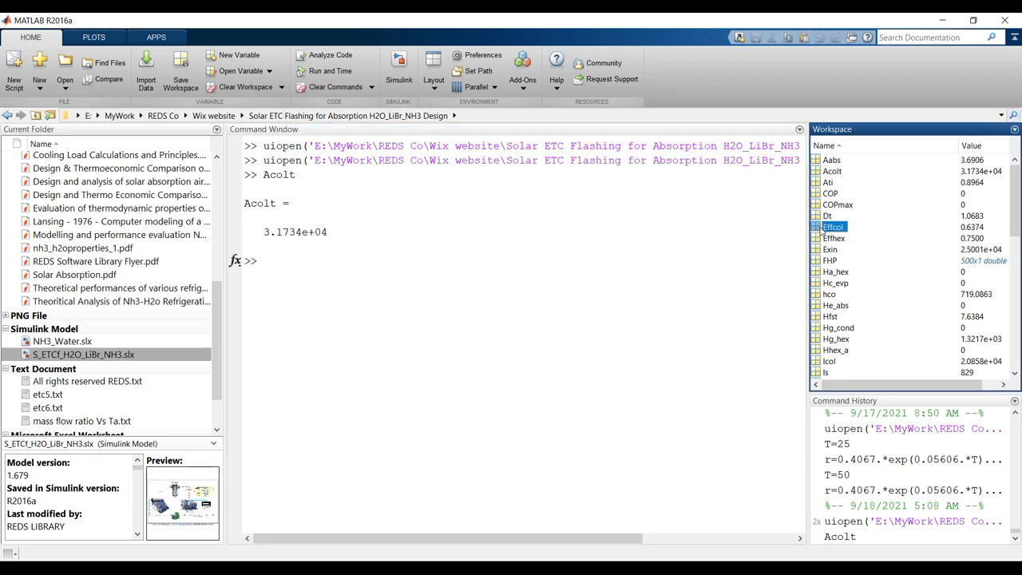
left_click_drag(821, 229, 454, 294)
key("Return")
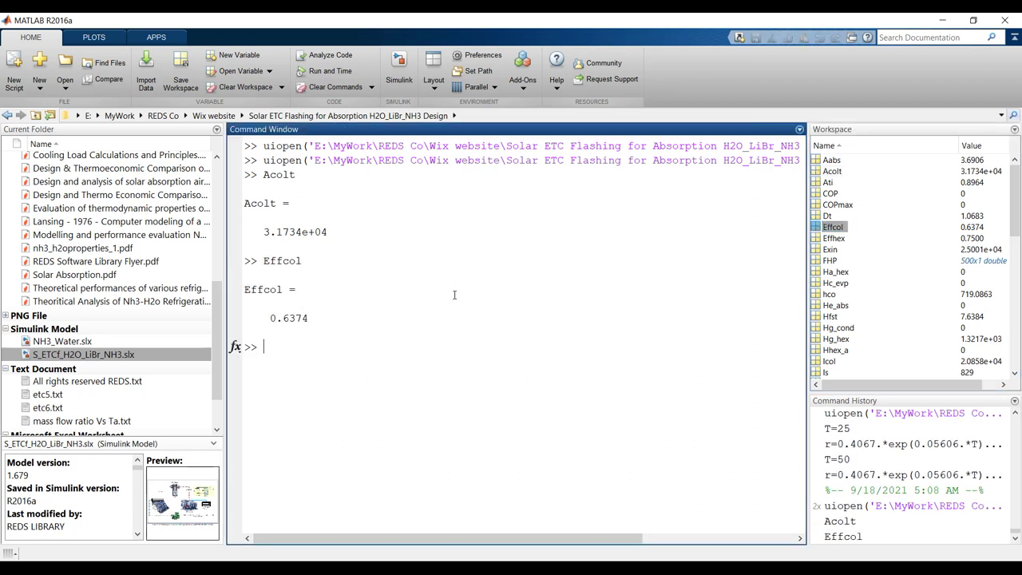
Display the workspace variables FHP and hco in the Command Window
left_click(822, 251)
left_click_drag(820, 263, 480, 335)
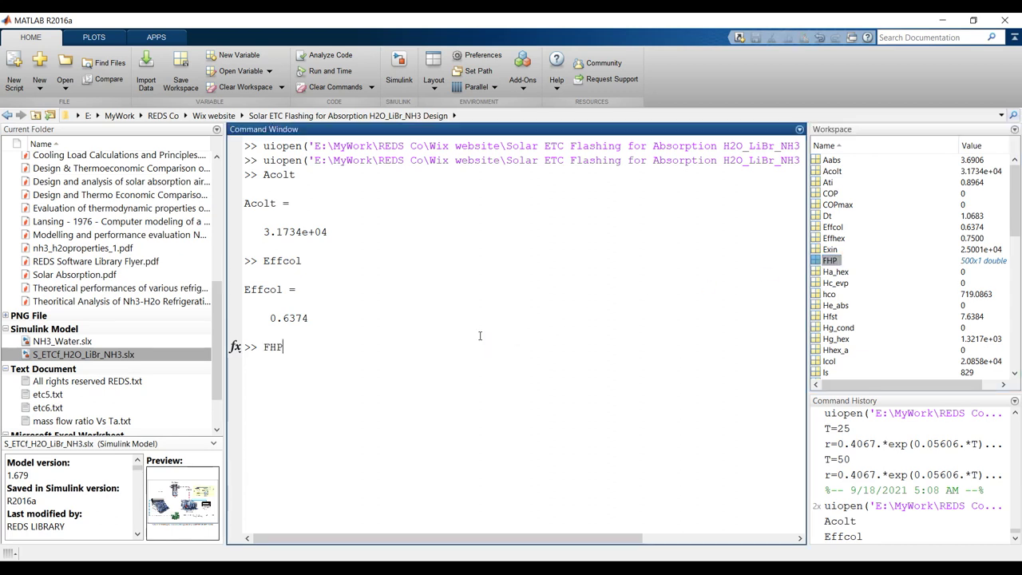
key("Return")
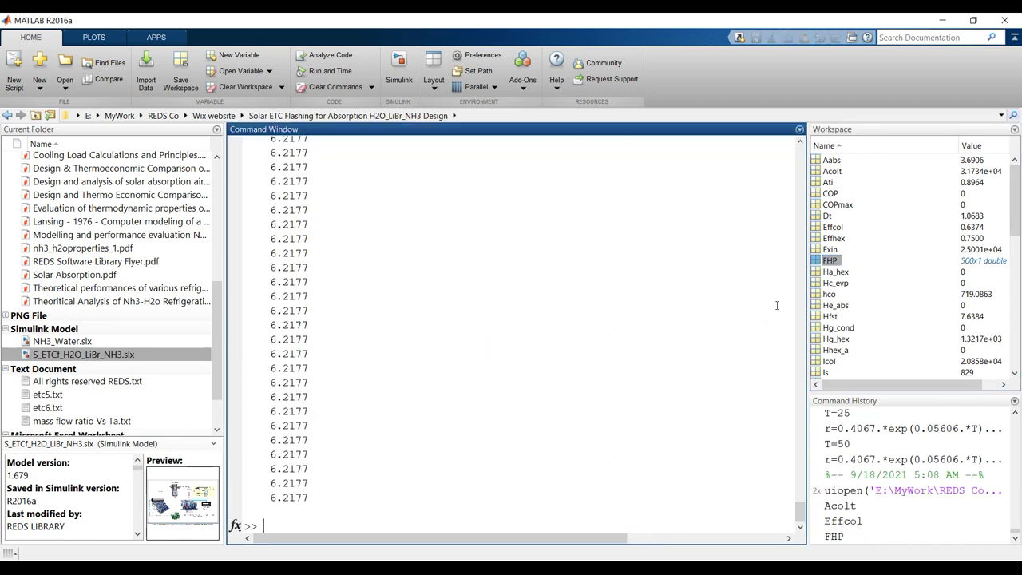
left_click(819, 274)
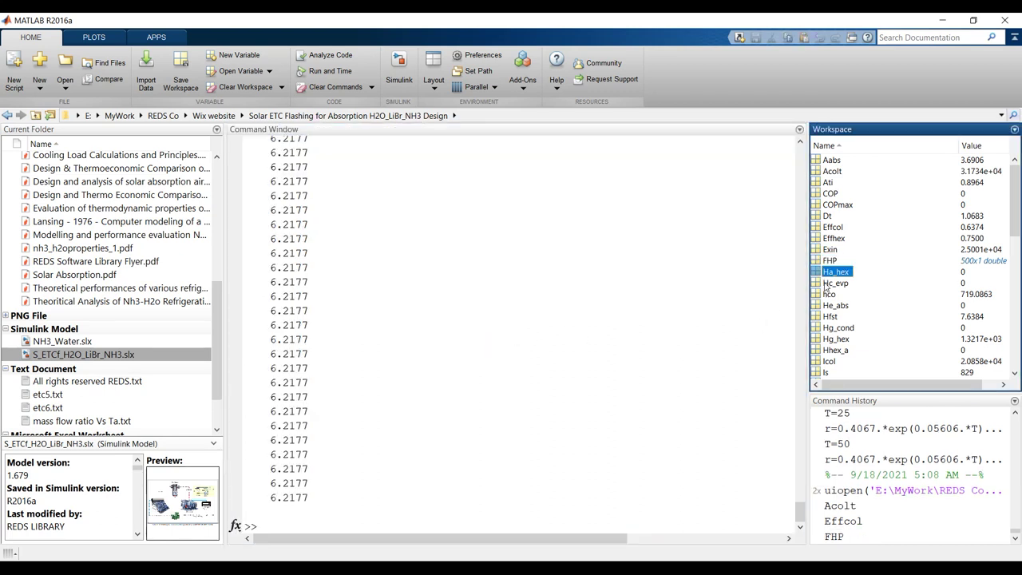
left_click_drag(817, 296, 589, 477)
key("Return")
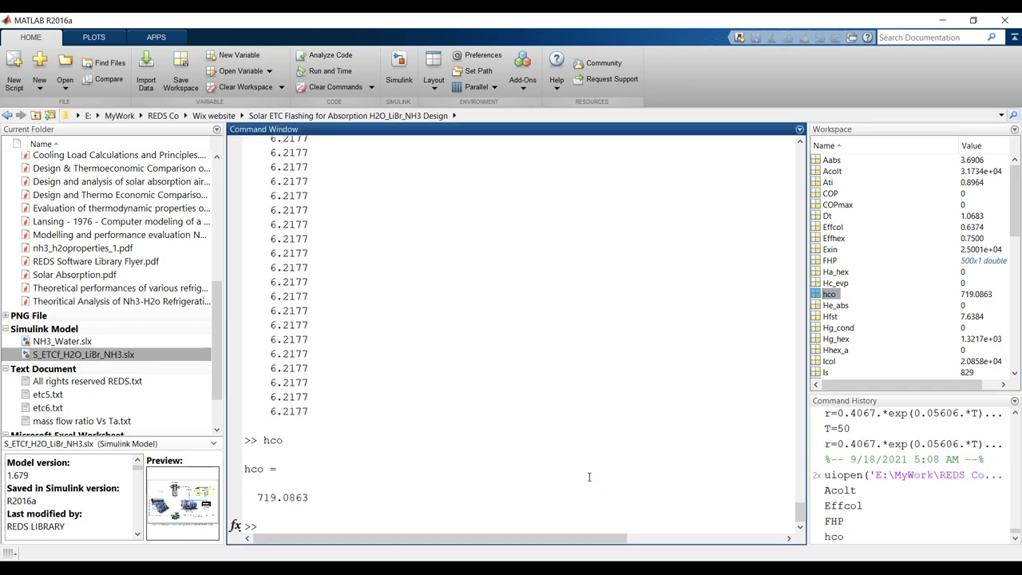
Switch to the Simulink model and review Absorption Cycle I's 4.6 Performance displays: generator power, maximum COP, relative performance ratio and total exergy destruction rate
mouse_move(595, 567)
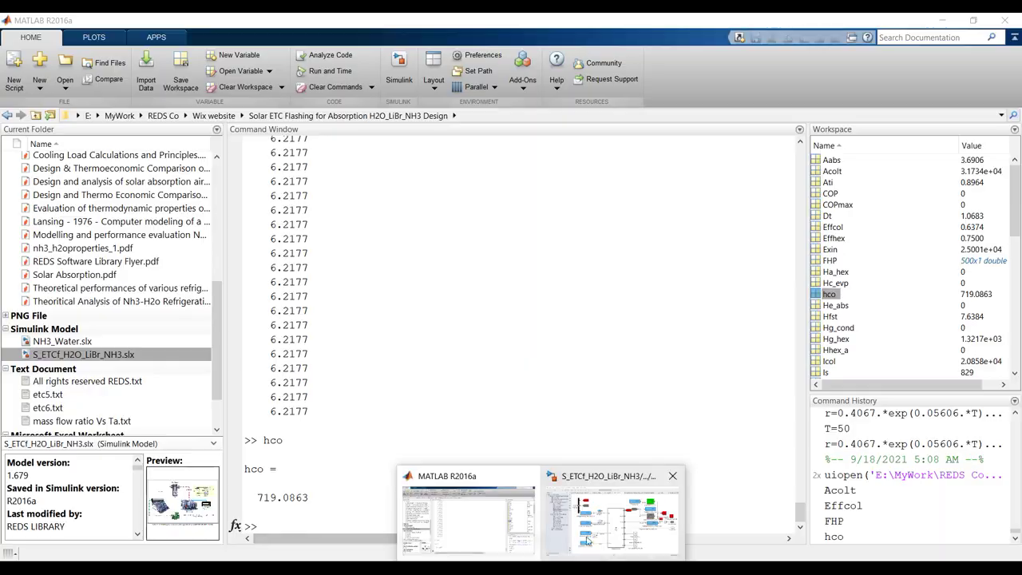
left_click(604, 527)
left_click(95, 218)
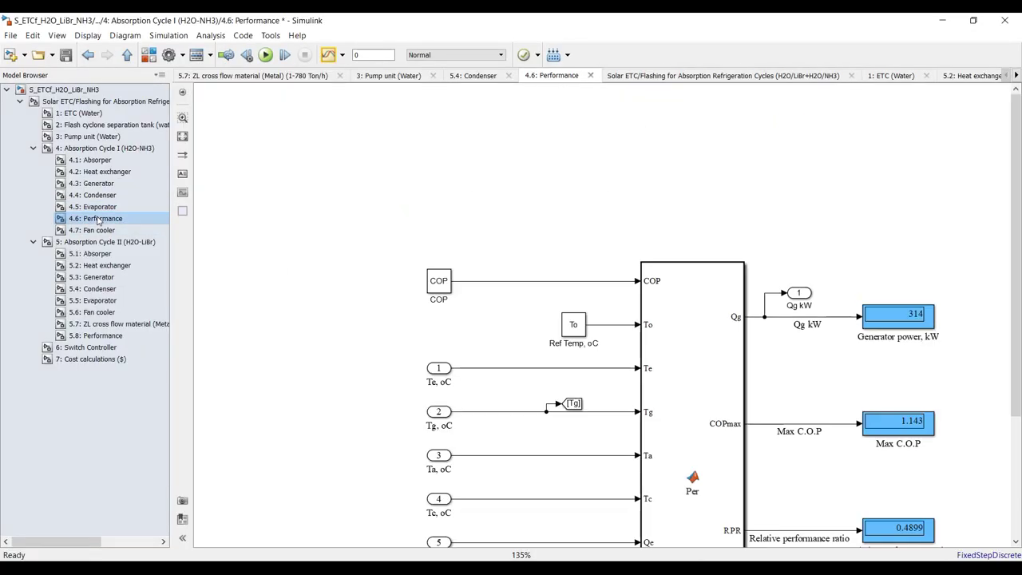
left_click(183, 137)
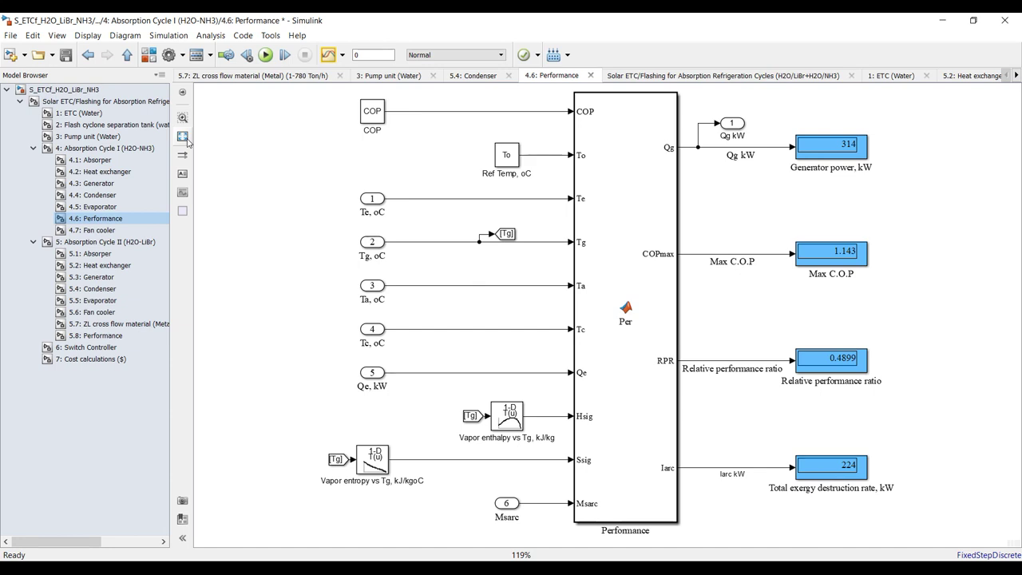
left_click_drag(925, 121, 699, 180)
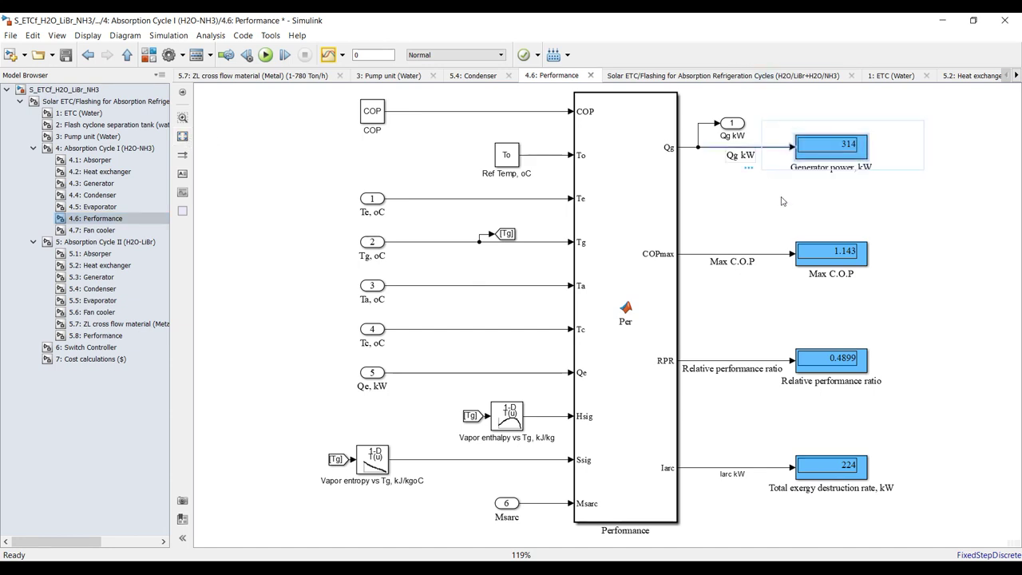
left_click_drag(922, 213, 726, 289)
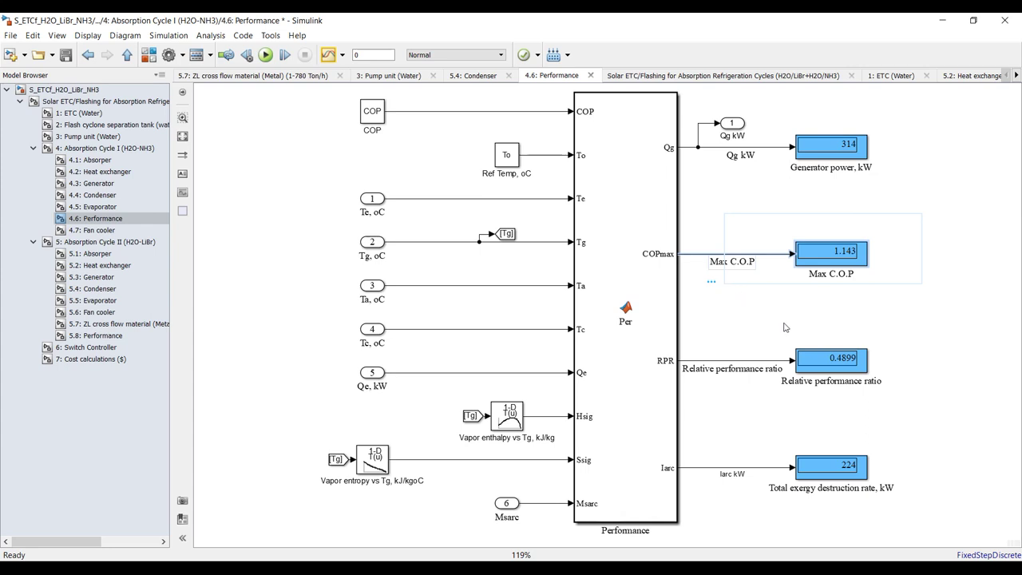
left_click_drag(932, 319, 705, 398)
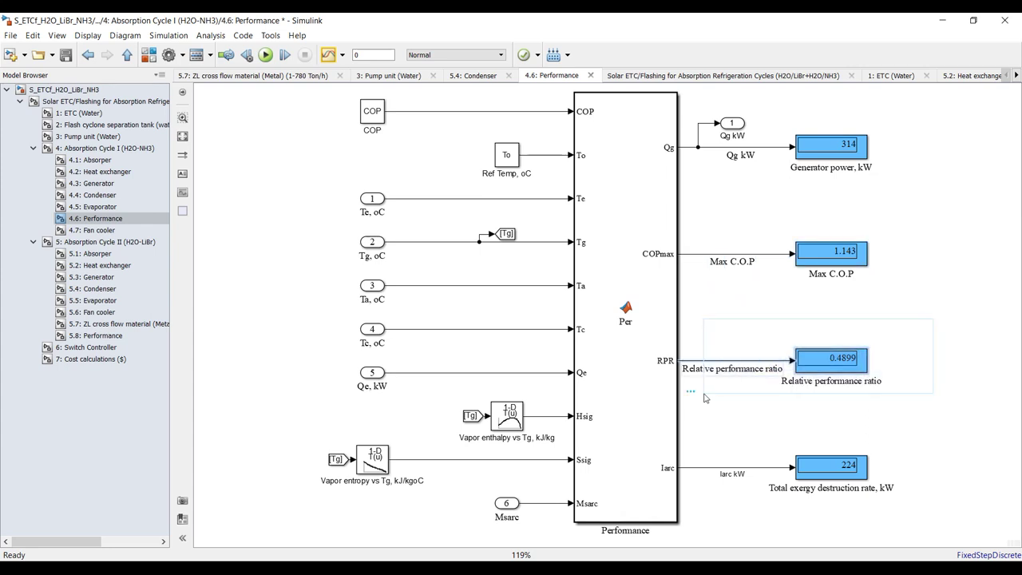
left_click_drag(937, 435, 722, 502)
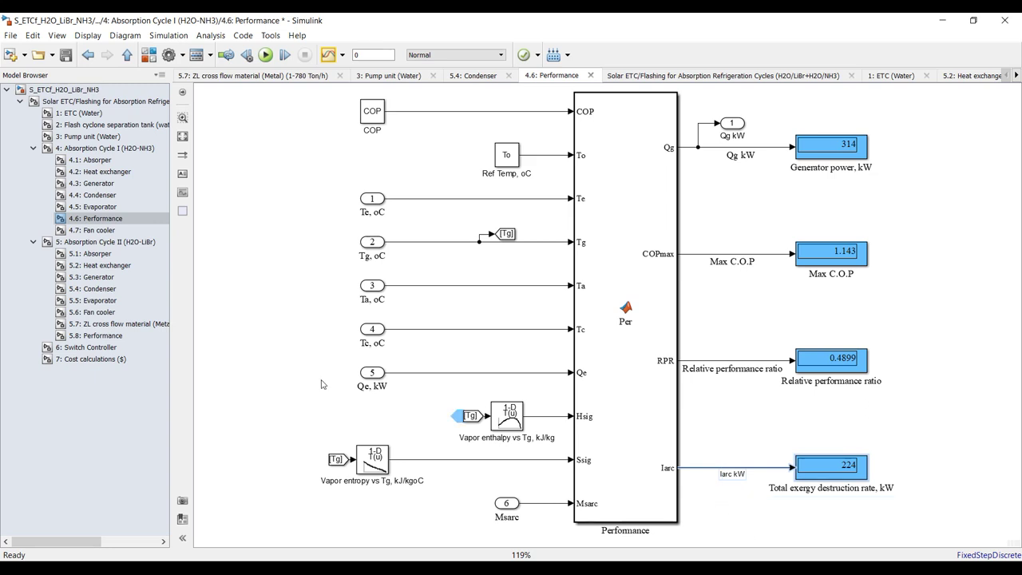
Open Absorption Cycle I's 4.7 Fan cooler, fit it to view and review its air flow, fan power and exergy displays
left_click(112, 230)
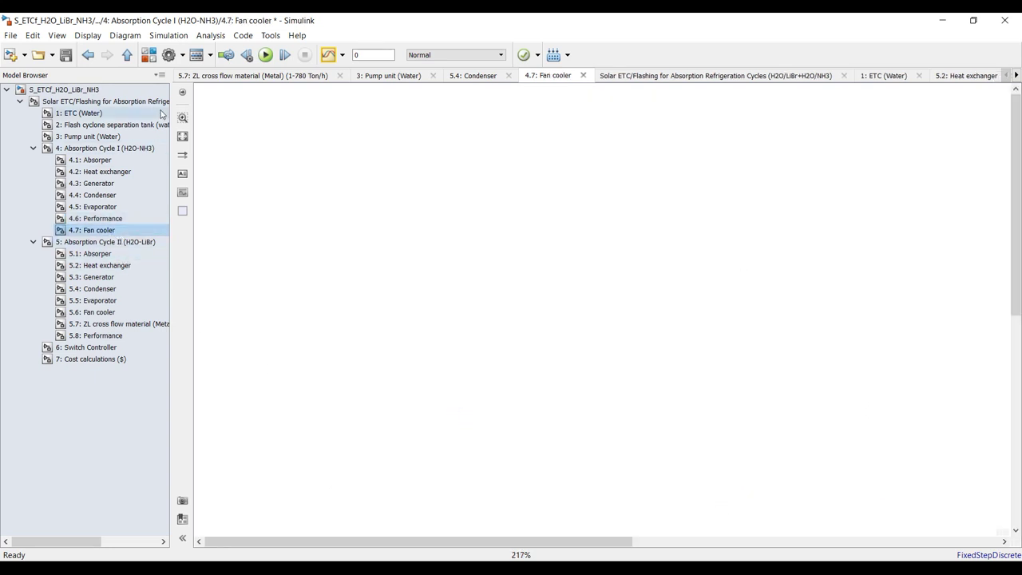
left_click(182, 135)
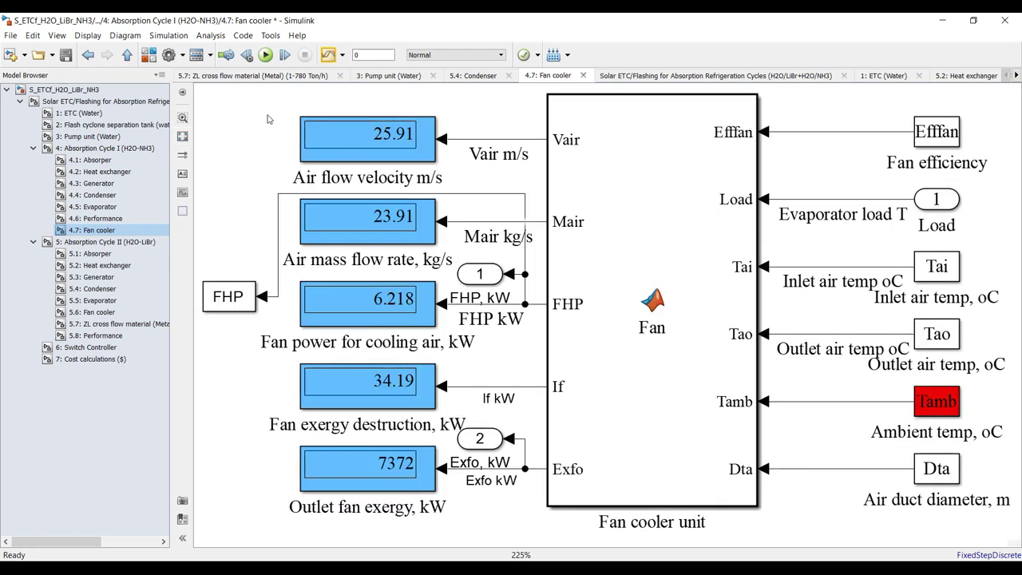
left_click_drag(253, 109, 417, 161)
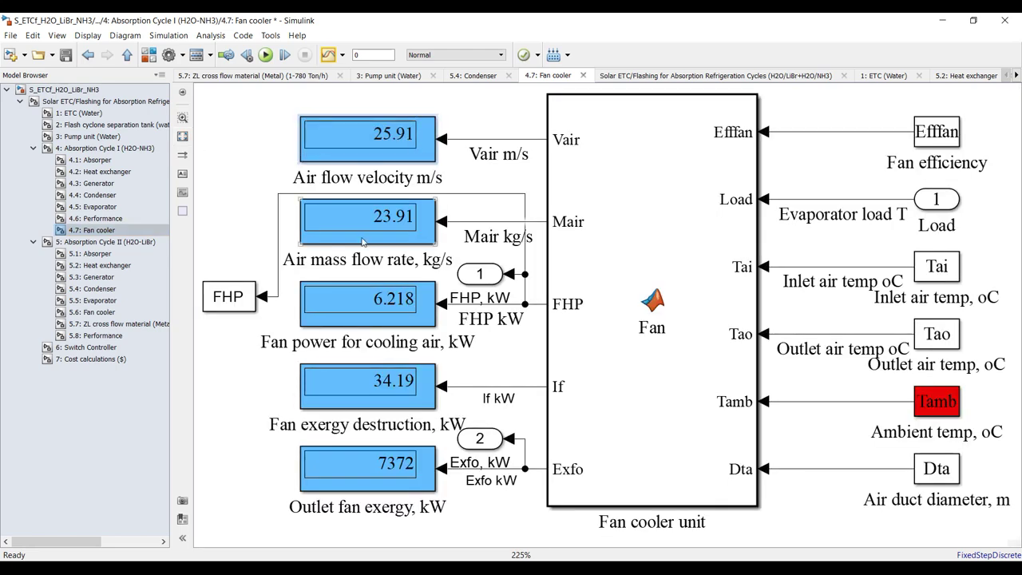
left_click(335, 308)
left_click(341, 388)
left_click_drag(232, 373, 399, 405)
left_click_drag(267, 484, 438, 443)
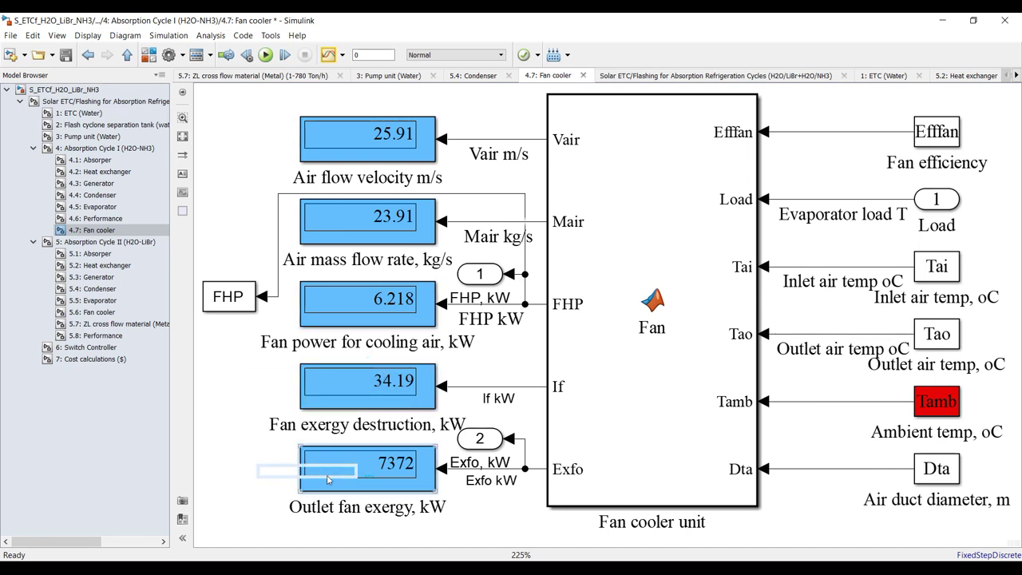
View Absorption Cycle II's 5.1 Absorper, and open 7: Cost calculations ($) to check the collector, flash tank and absorption hourly costs
left_click(110, 242)
key("Down")
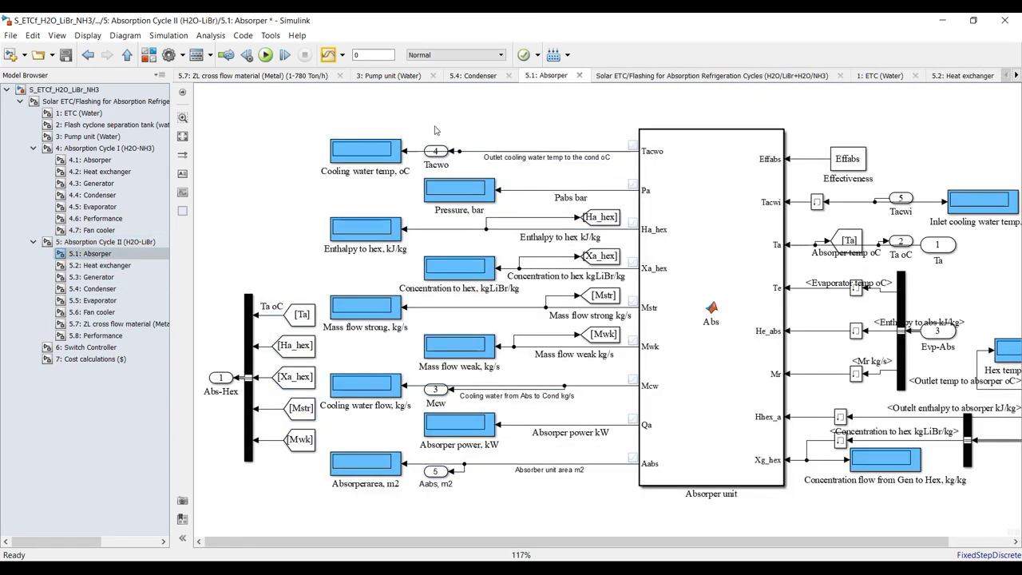
left_click(88, 359)
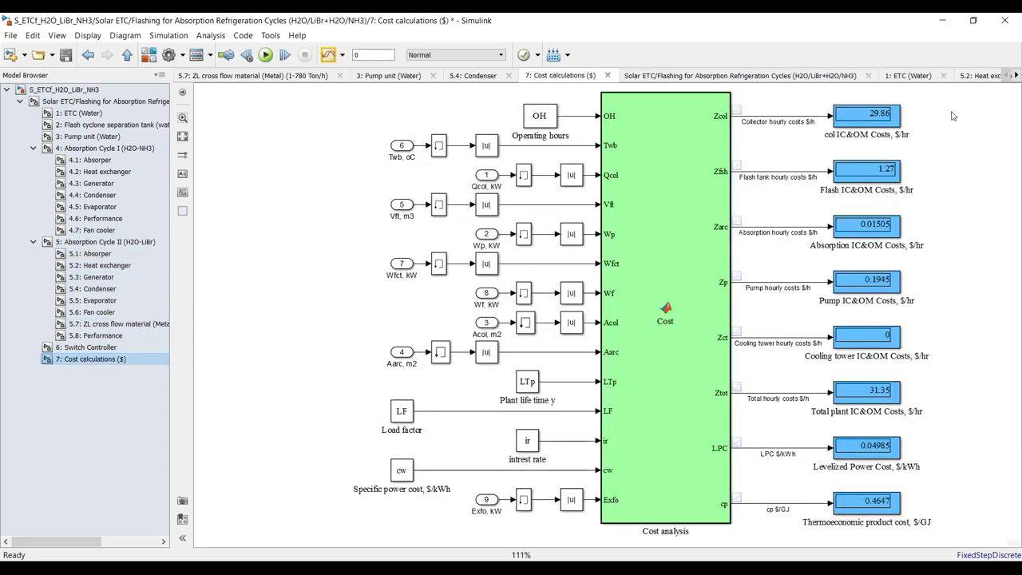
scroll(953, 115, "up", 5)
left_click_drag(928, 114, 468, 177)
scroll(501, 189, "down", 2)
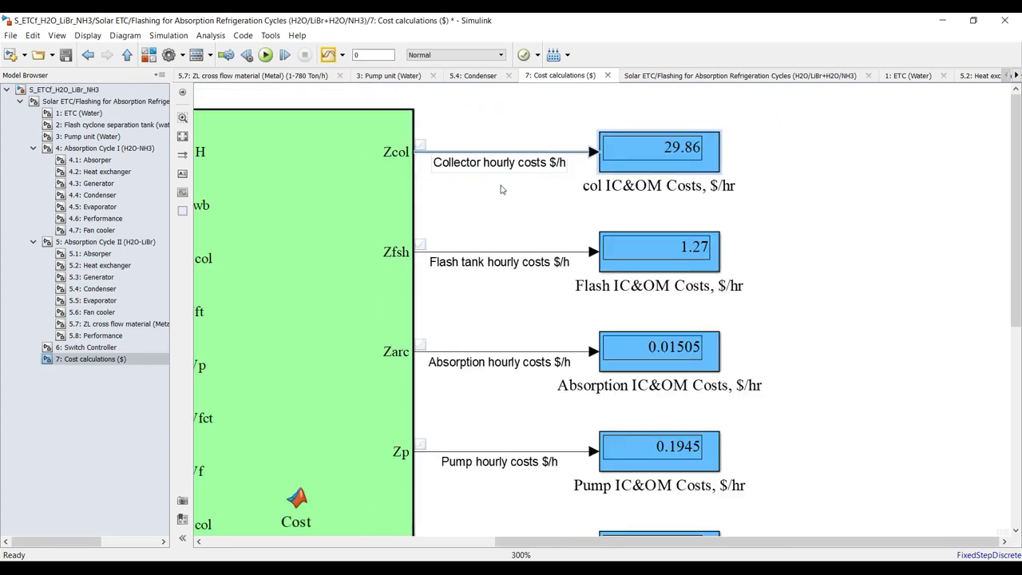
left_click_drag(825, 228, 515, 307)
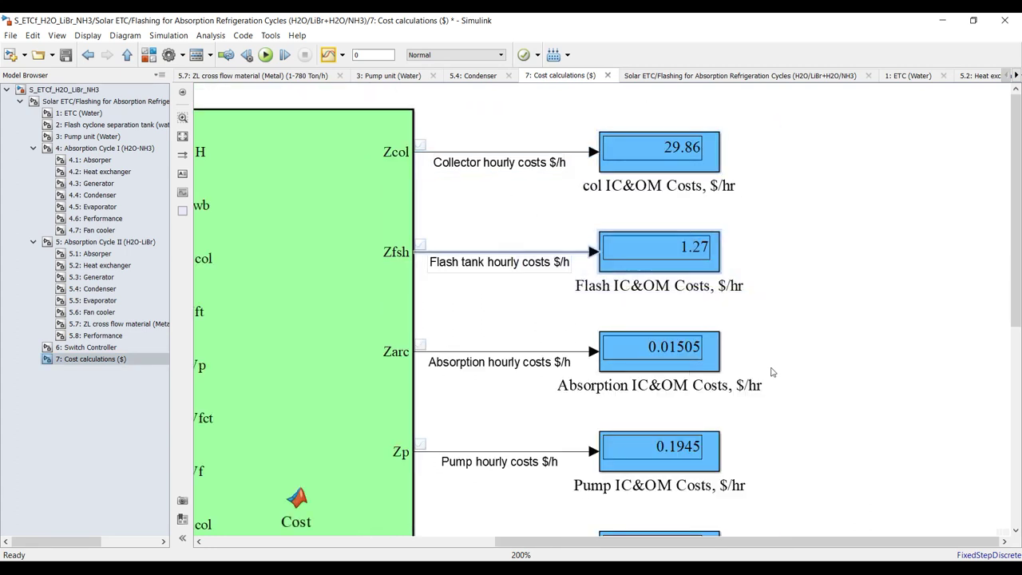
left_click_drag(839, 327, 497, 403)
scroll(571, 382, "down", 3)
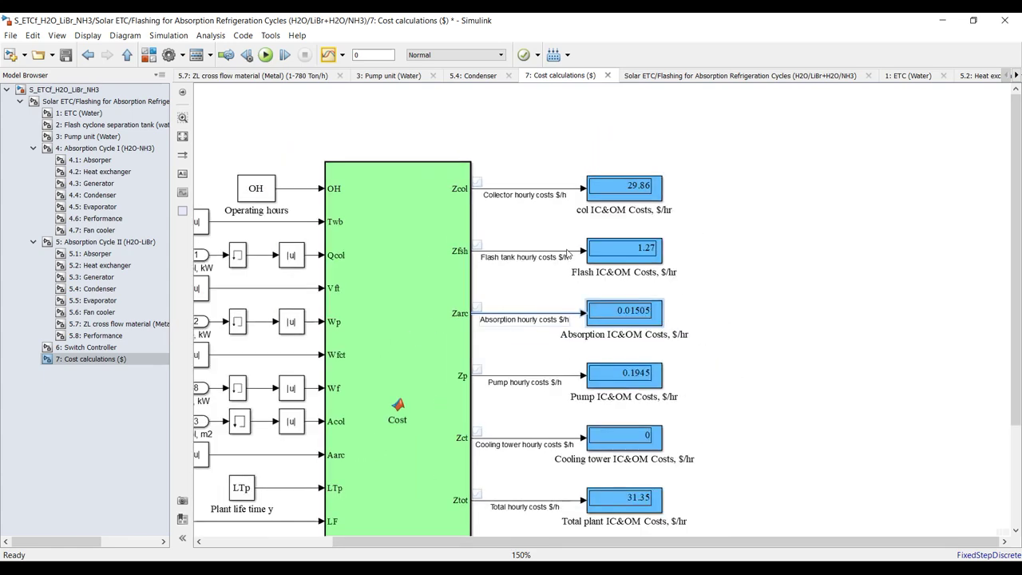
Check the pump, cooling tower and total plant hourly costs, the levelized power cost and the thermoeconomic product cost
scroll(571, 382, "up", 2)
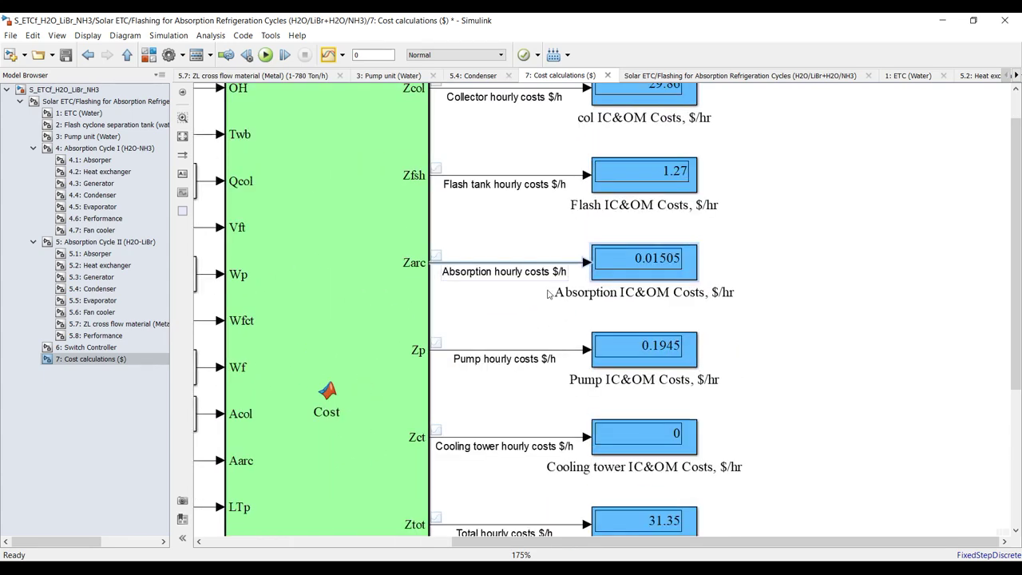
left_click_drag(804, 330, 431, 394)
scroll(661, 399, "down", 2)
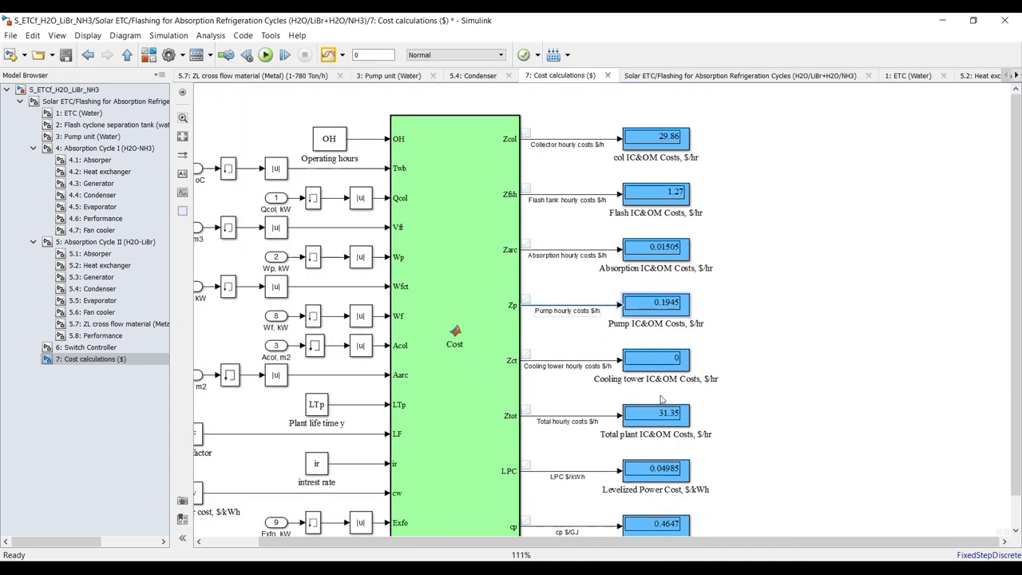
scroll(661, 399, "up", 3)
left_click_drag(814, 306, 520, 377)
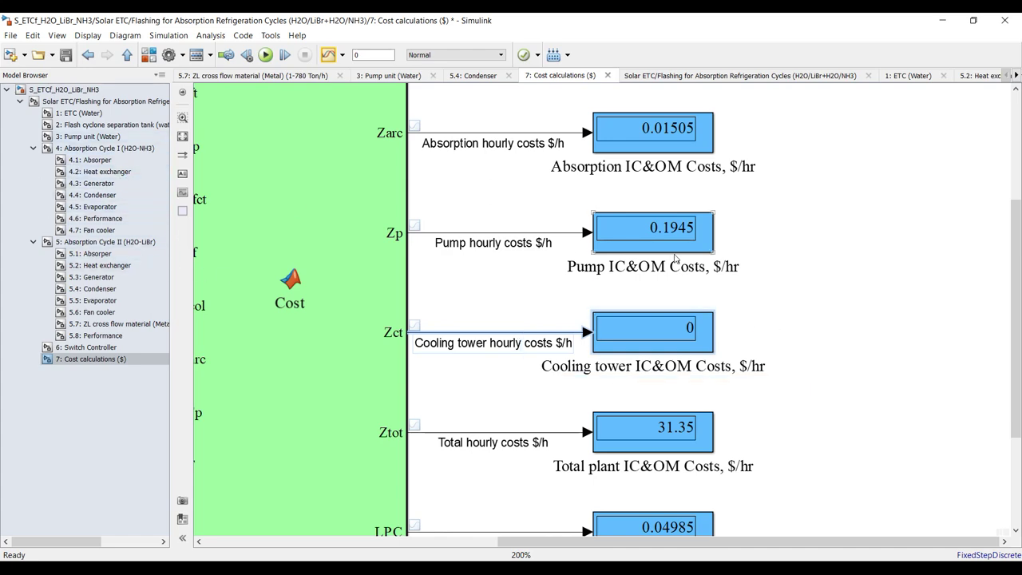
scroll(854, 264, "down", 3)
scroll(854, 264, "up", 3)
left_click_drag(895, 249, 597, 304)
left_click_drag(901, 364, 597, 408)
left_click_drag(902, 435, 558, 495)
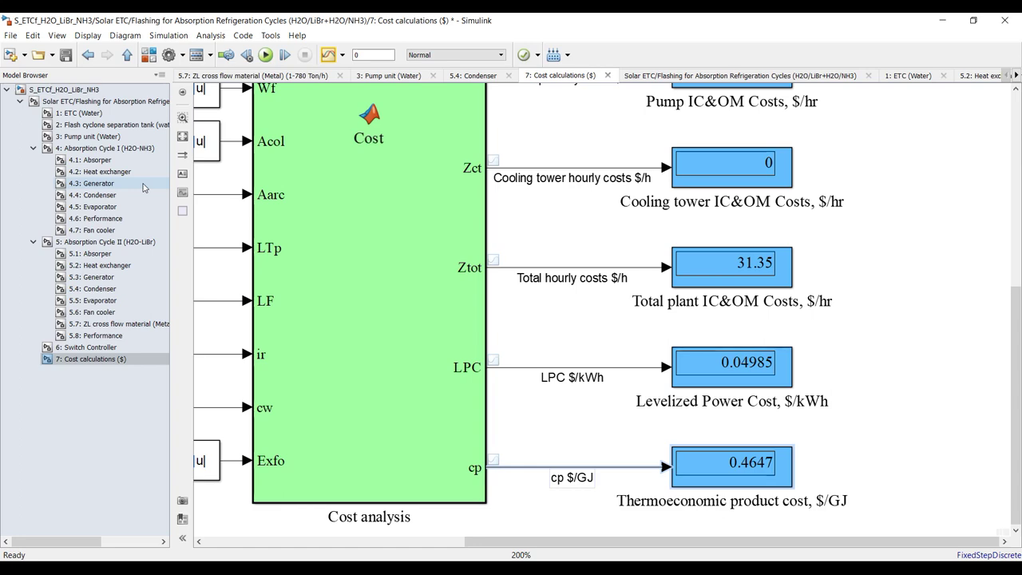
Open the flash cyclone separation tank subsystem and review its dryness fraction, exergy destruction, bottom liquid, total mass flow rate and tank volume displays
left_click(124, 102)
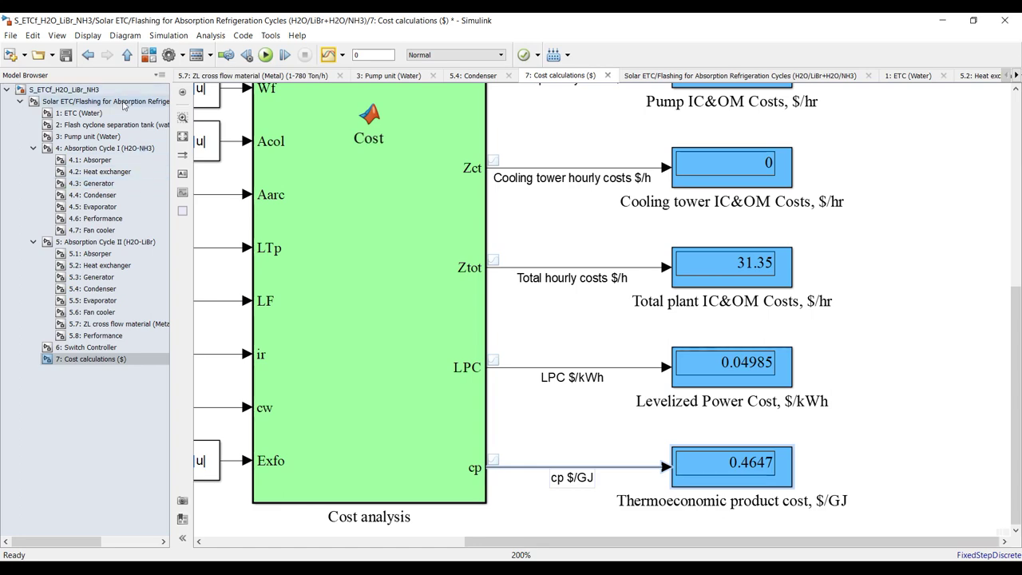
left_click(96, 126)
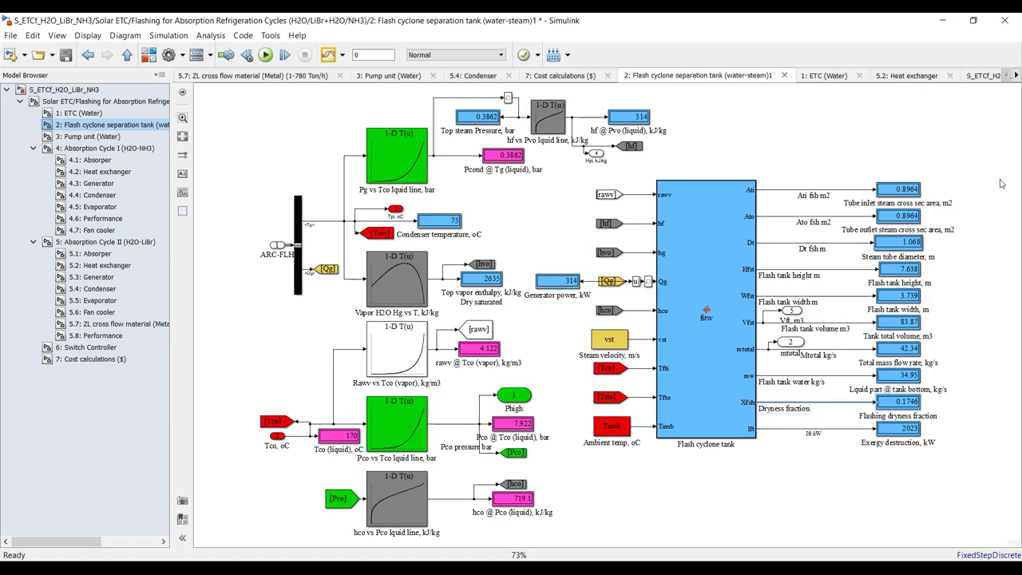
scroll(874, 214, "up", 5)
scroll(894, 192, "down", 2)
scroll(639, 255, "down", 3)
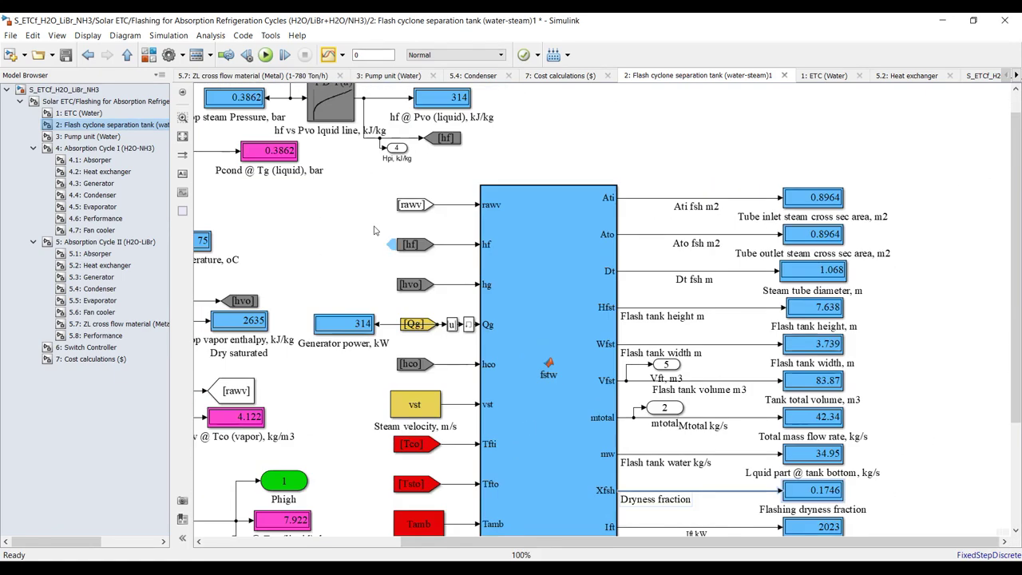
scroll(371, 307, "up", 4)
scroll(371, 307, "down", 1)
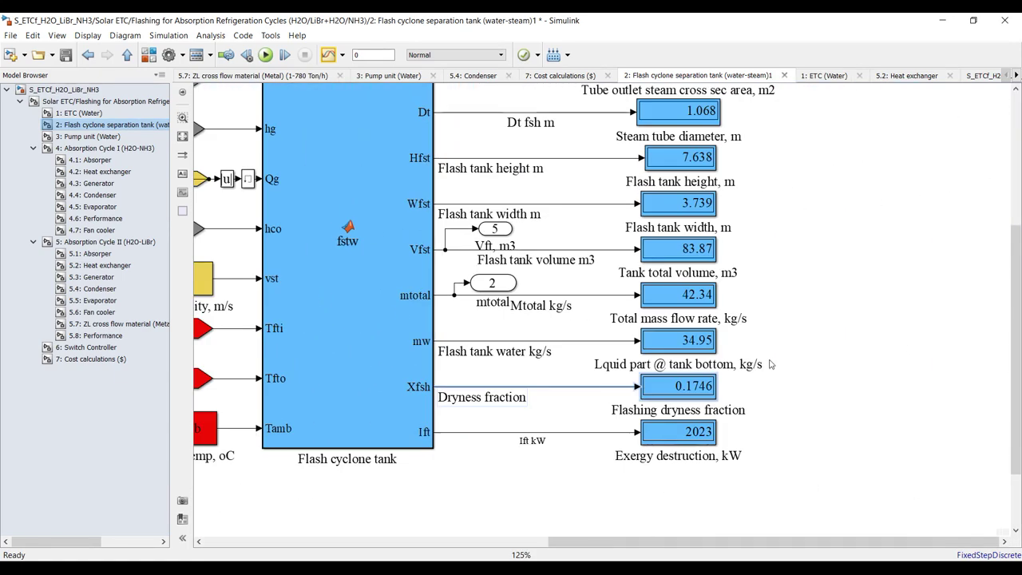
left_click_drag(803, 380, 593, 403)
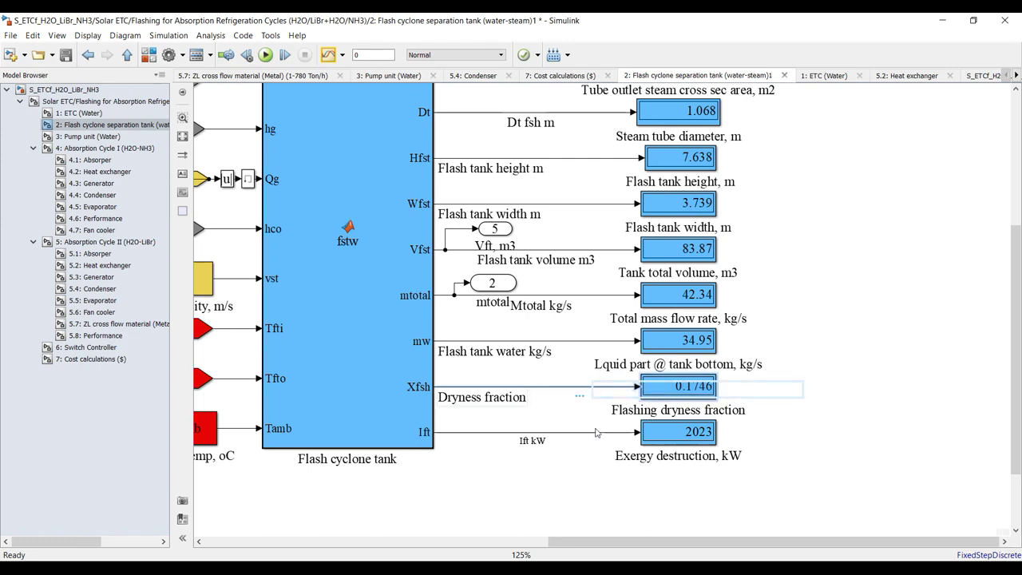
left_click(791, 443)
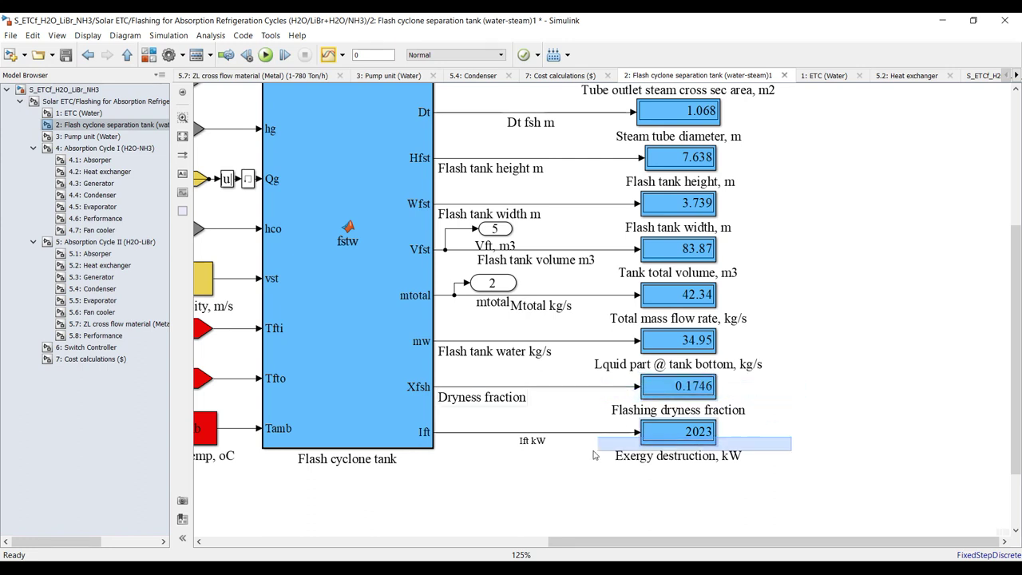
left_click_drag(810, 342, 566, 355)
left_click_drag(801, 289, 597, 313)
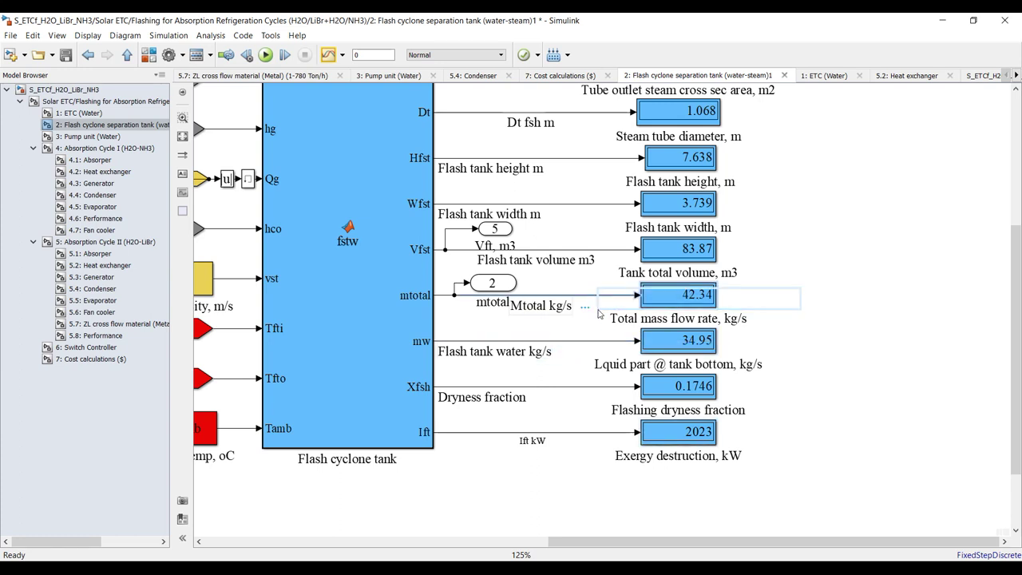
left_click(793, 254)
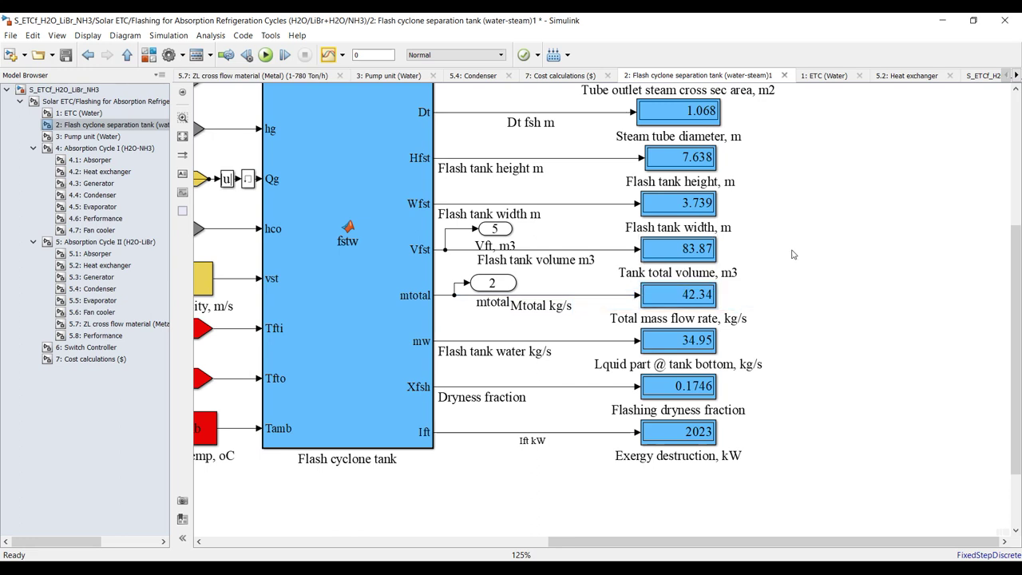
left_click_drag(794, 243, 608, 269)
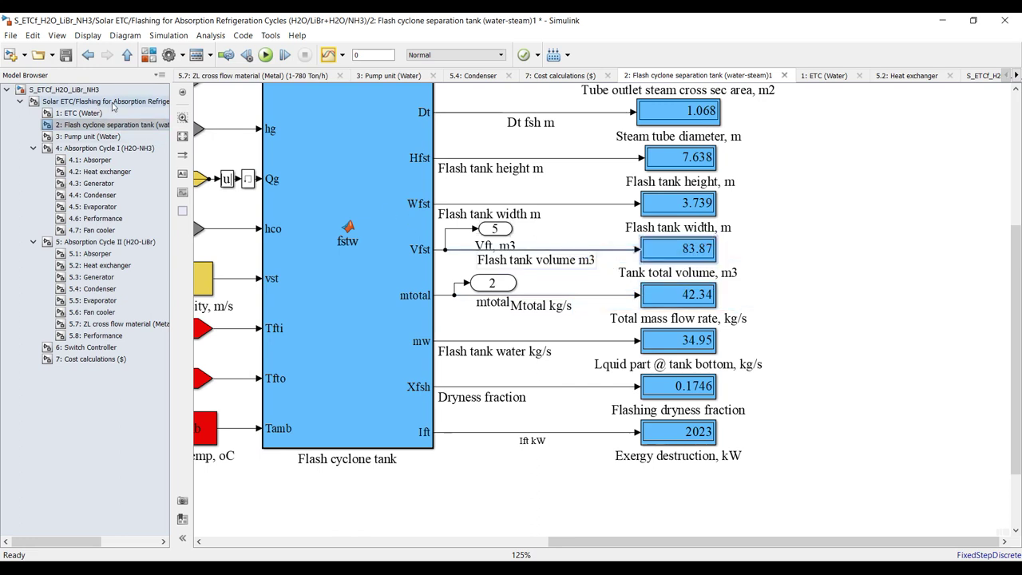
Open the 3: Pump unit (Water) subsystem and review its output displays
left_click(87, 136)
left_click_drag(286, 138, 484, 195)
left_click_drag(265, 230, 568, 303)
Return to the top-level refrigeration cycle diagram and select the switch between the H2O/NH3 and H2O/LiBr cycles
left_click(140, 102)
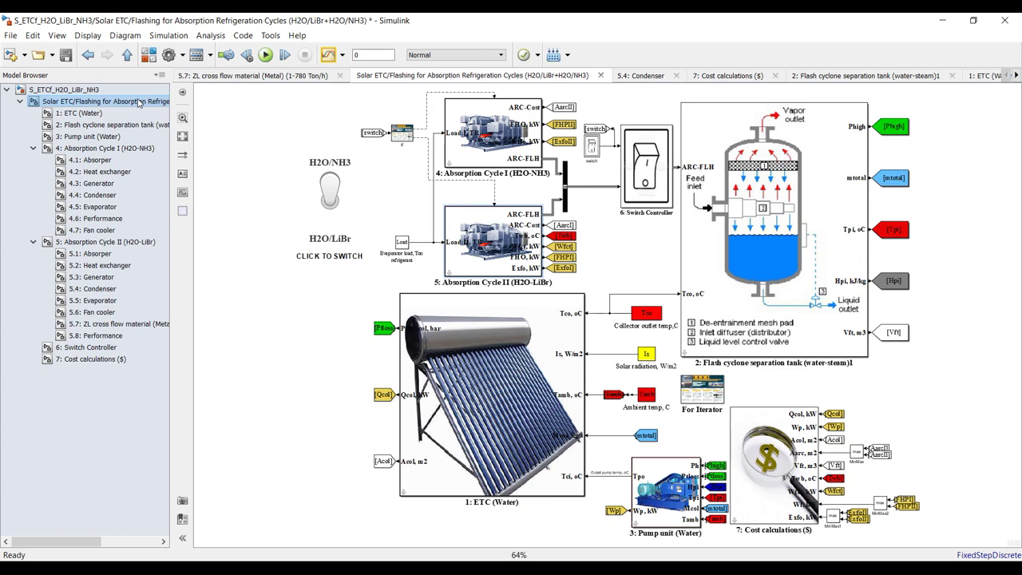
left_click(336, 206)
left_click(332, 227)
left_click(334, 169)
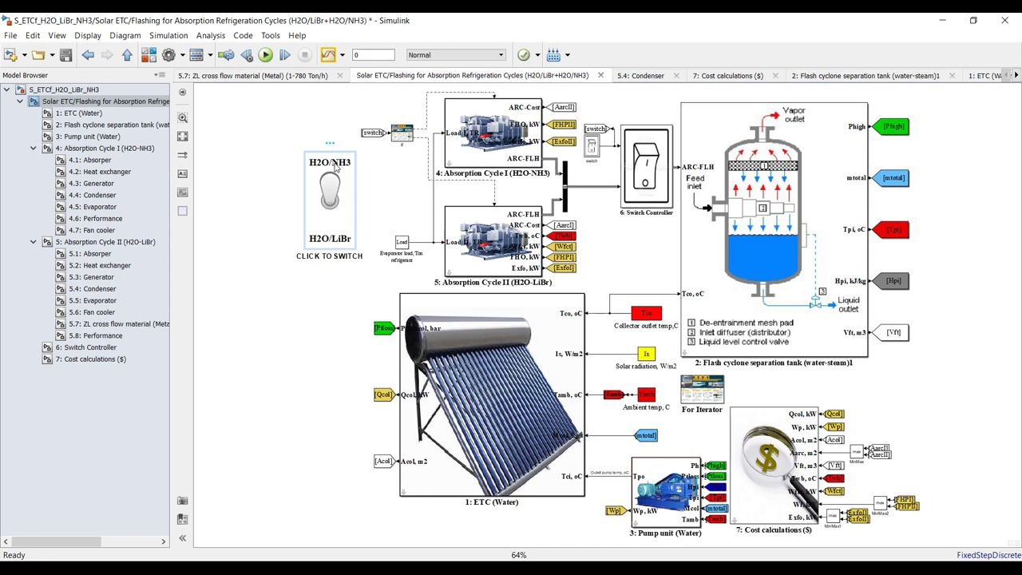
Switch to the thermoeconomic comparison paper in Nitro Pro and bring up Table 3 with the 200TR load case study results
left_click(335, 244)
left_click(344, 169)
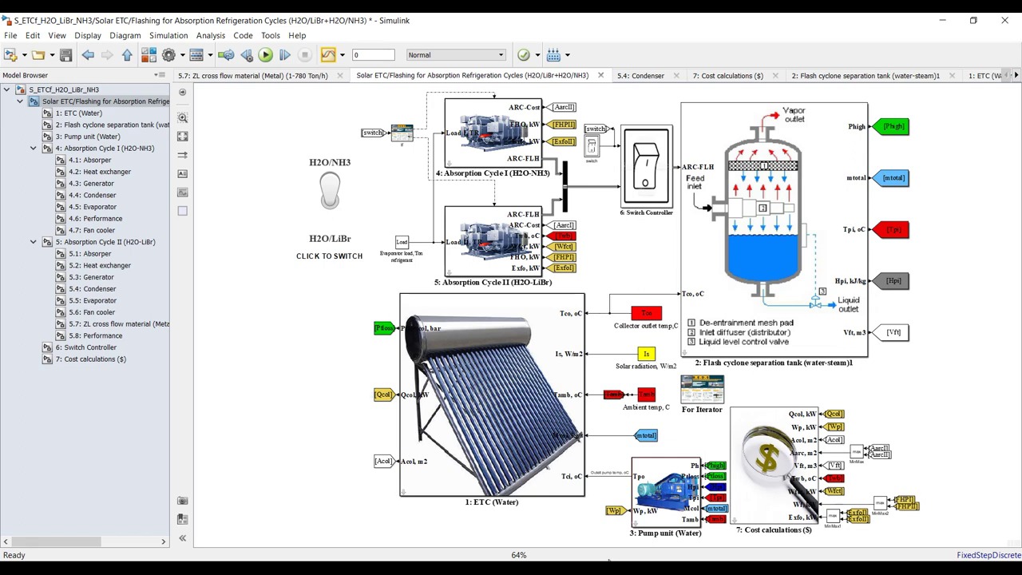
key("alt+Tab")
scroll(471, 357, "up", 8)
scroll(466, 354, "down", 10)
scroll(466, 354, "down", 3)
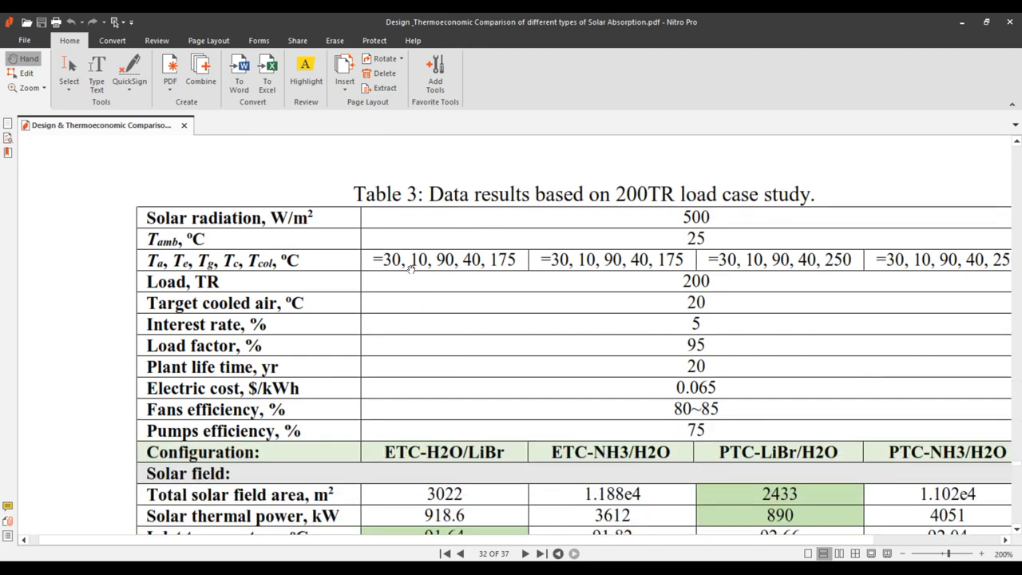
scroll(442, 543, "right", 3)
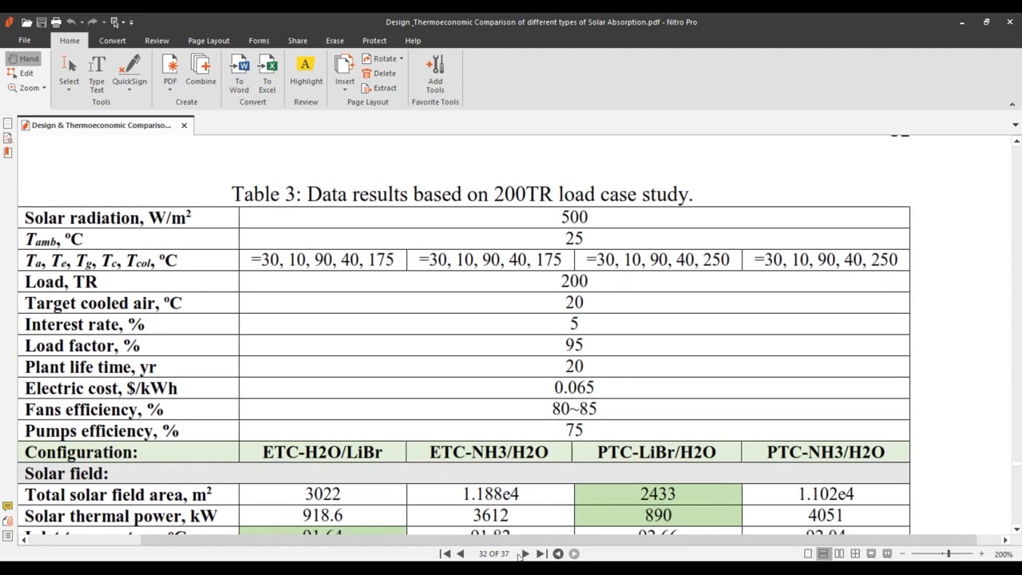
Highlight the operating temperatures of the ETC-H2O/LiBr and ETC-NH3/H2O configurations in Table 3
left_click(19, 59)
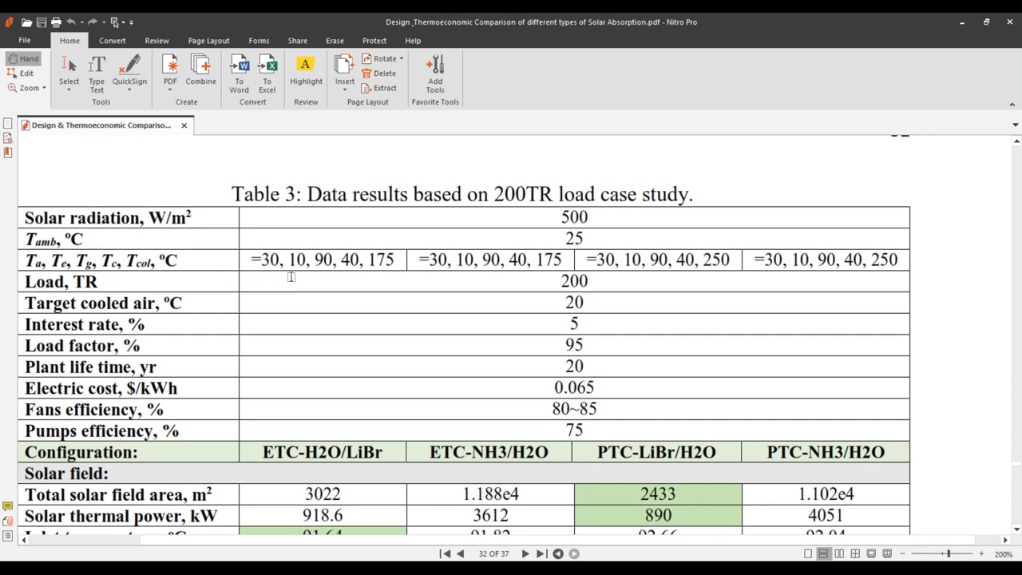
left_click_drag(289, 260, 363, 261)
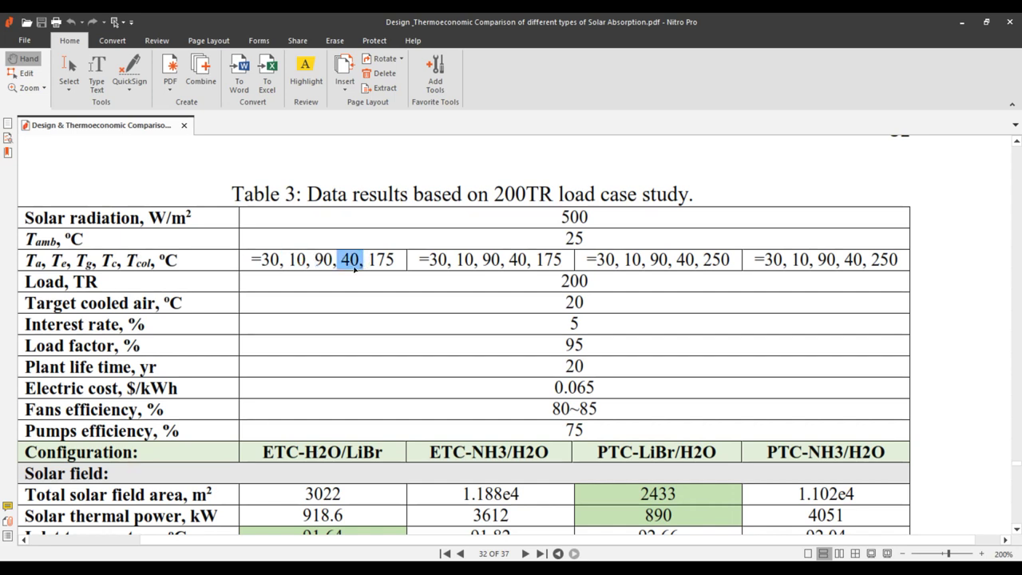
left_click_drag(368, 260, 394, 258)
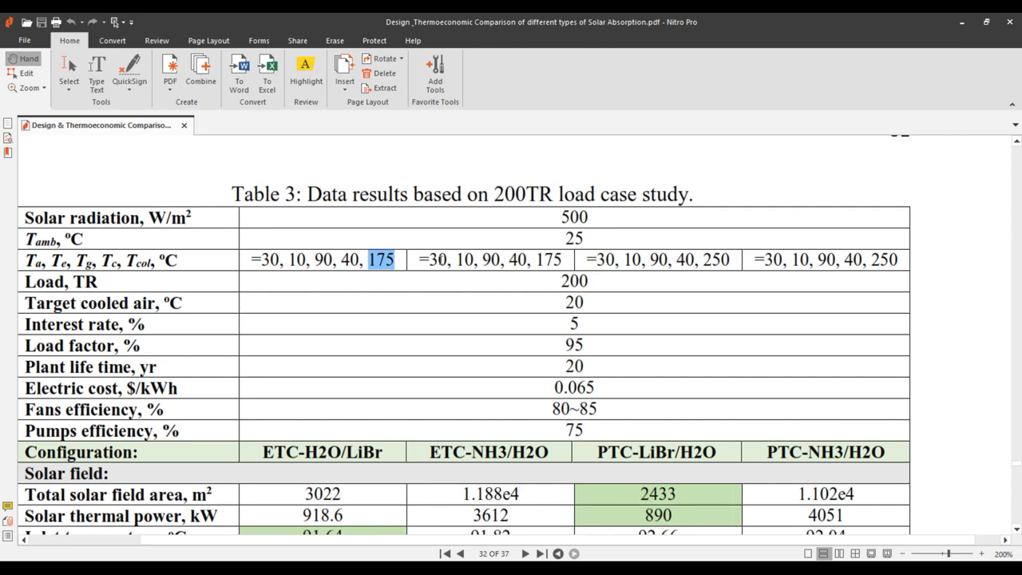
left_click_drag(431, 259, 596, 262)
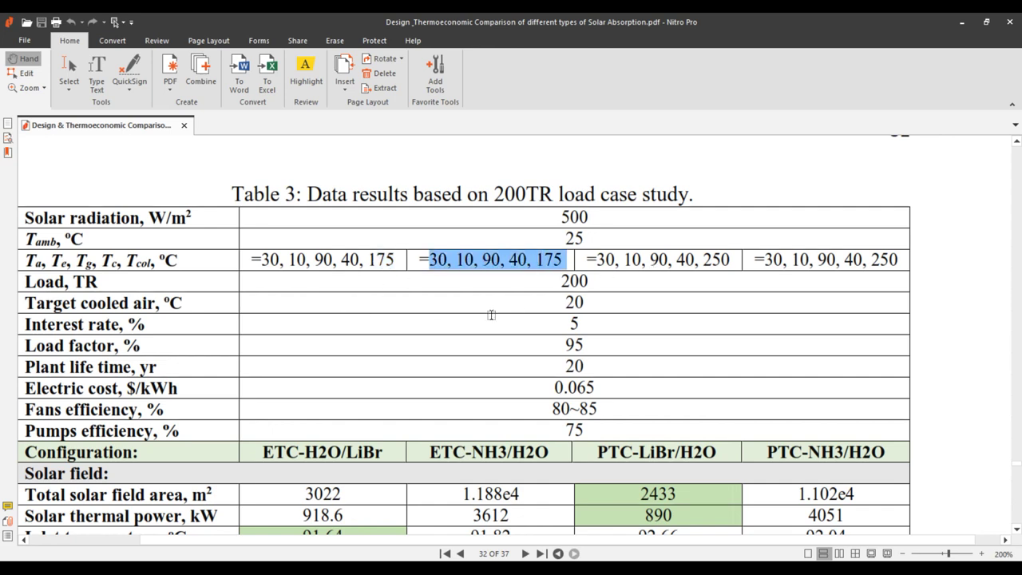
Go back through the paper's result figures at 150% zoom to the list of recommended operating temperatures on page 28
scroll(490, 315, "up", 15)
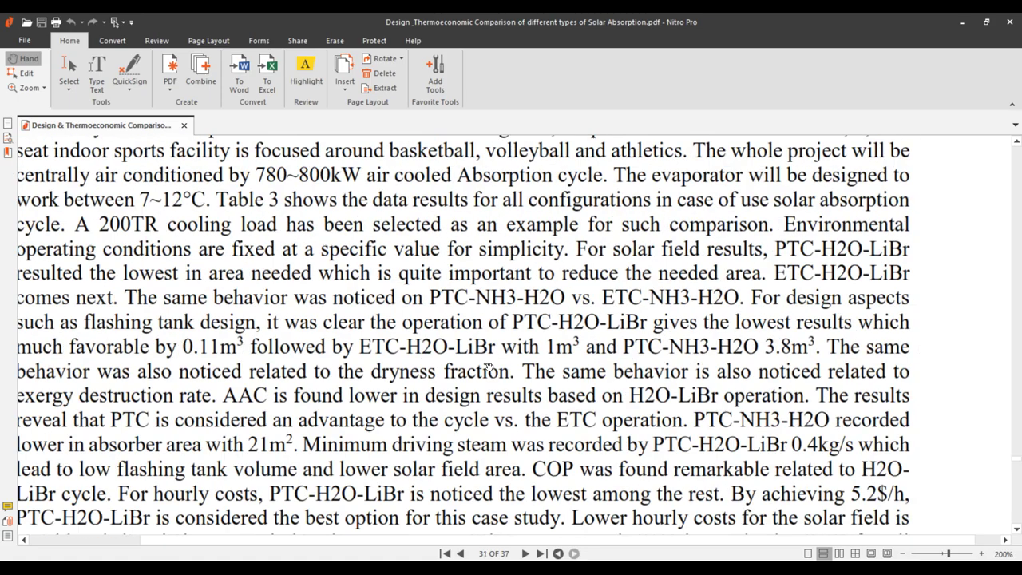
scroll(489, 367, "up", 8)
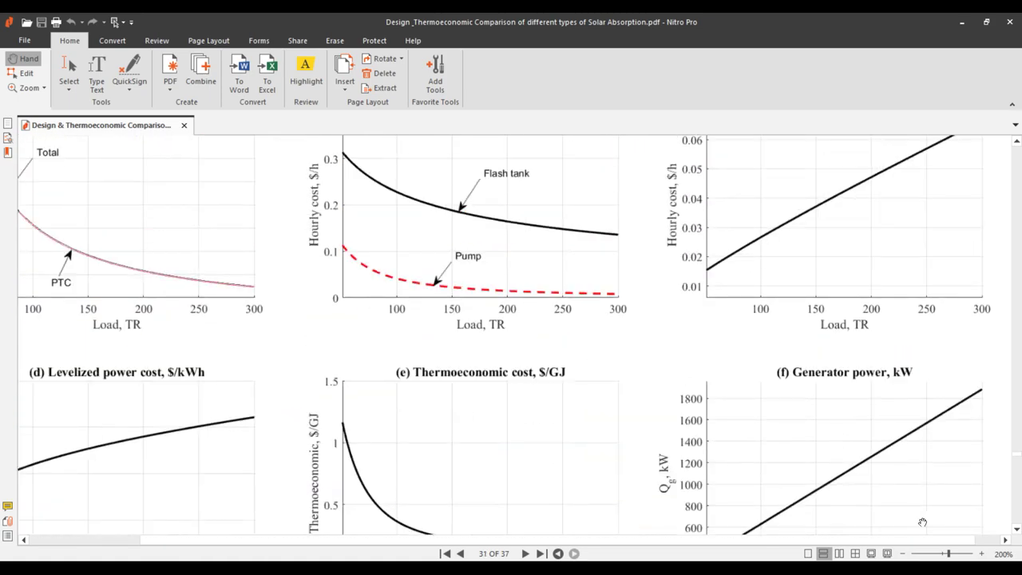
left_click(902, 553)
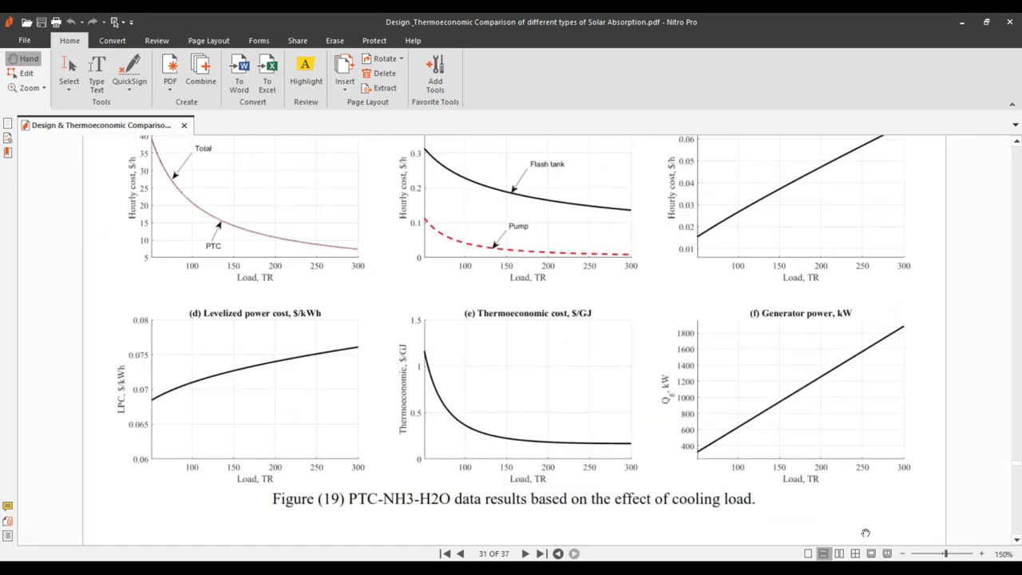
scroll(485, 344, "up", 3)
scroll(485, 345, "up", 10)
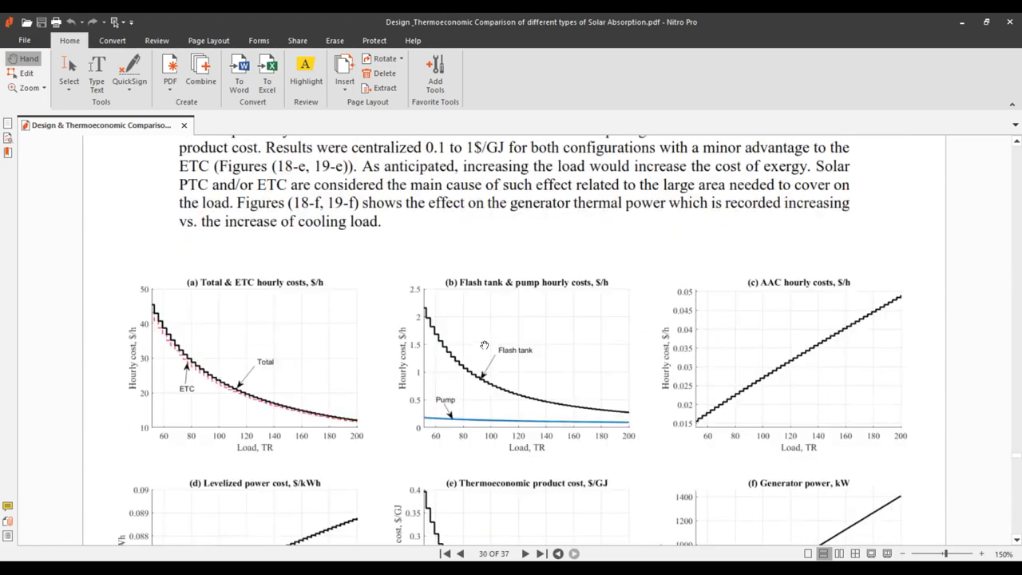
scroll(484, 345, "up", 10)
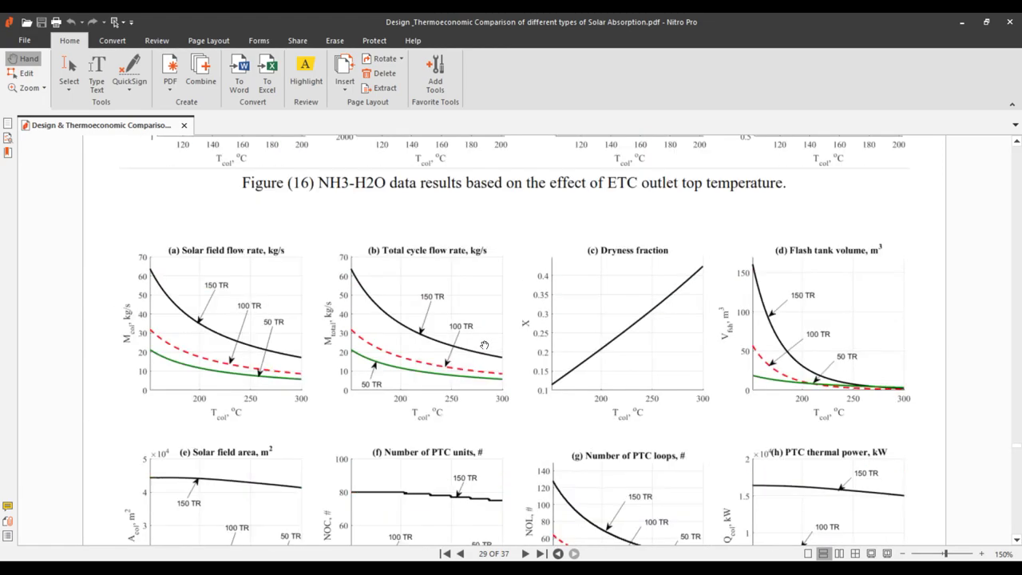
scroll(483, 345, "up", 10)
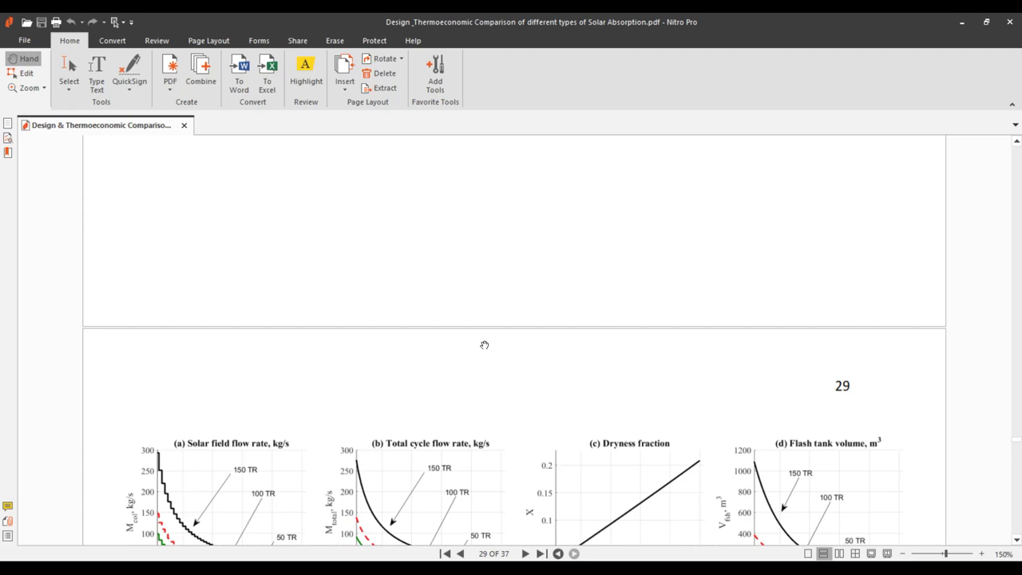
scroll(483, 345, "up", 3)
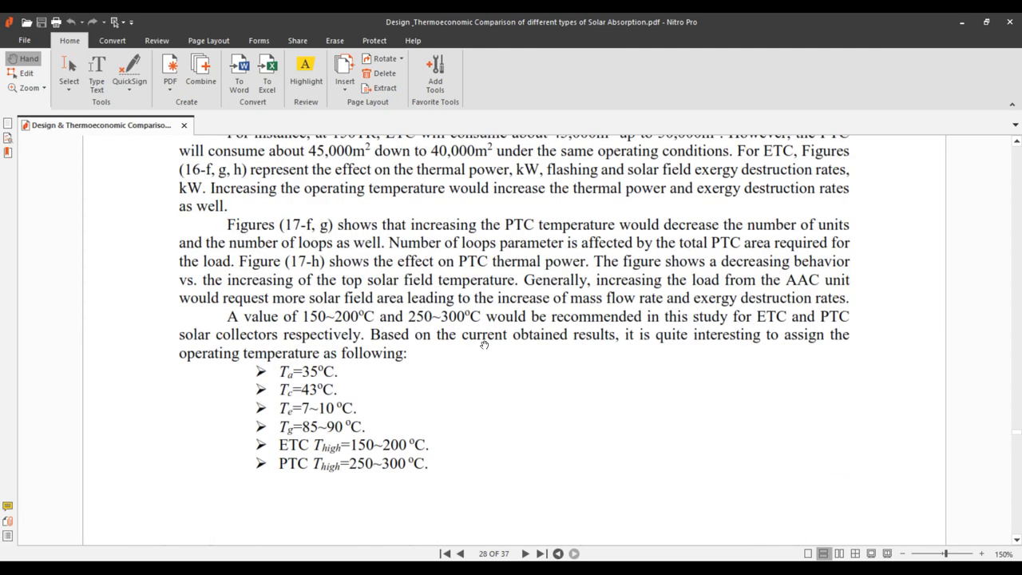
Switch back to the Simulink model, view the 4: Absorption Cycle I (H2O-NH3) diagram and return to the top-level refrigeration cycle diagram
mouse_move(543, 568)
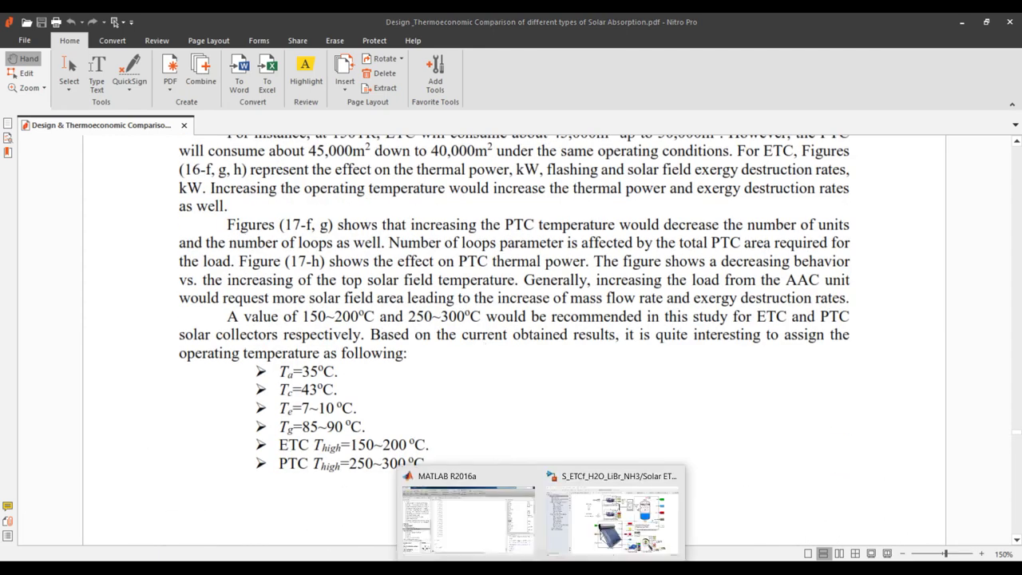
left_click(613, 511)
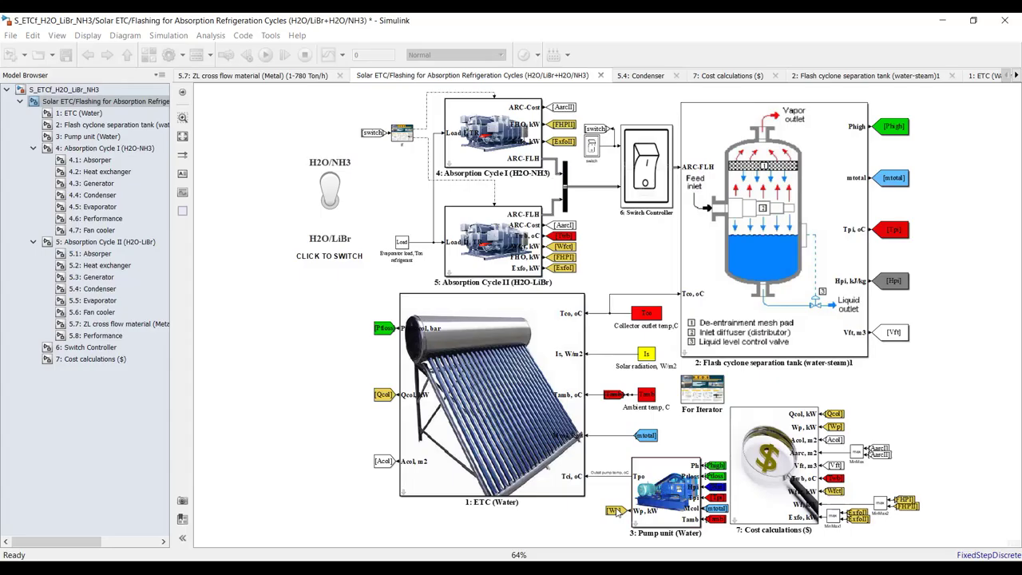
left_click(94, 151)
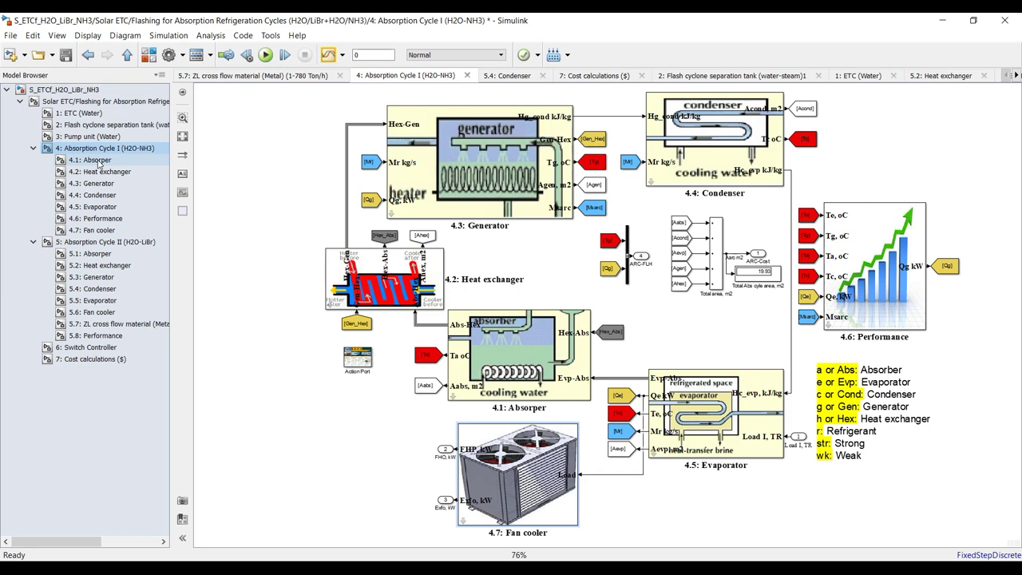
left_click(131, 102)
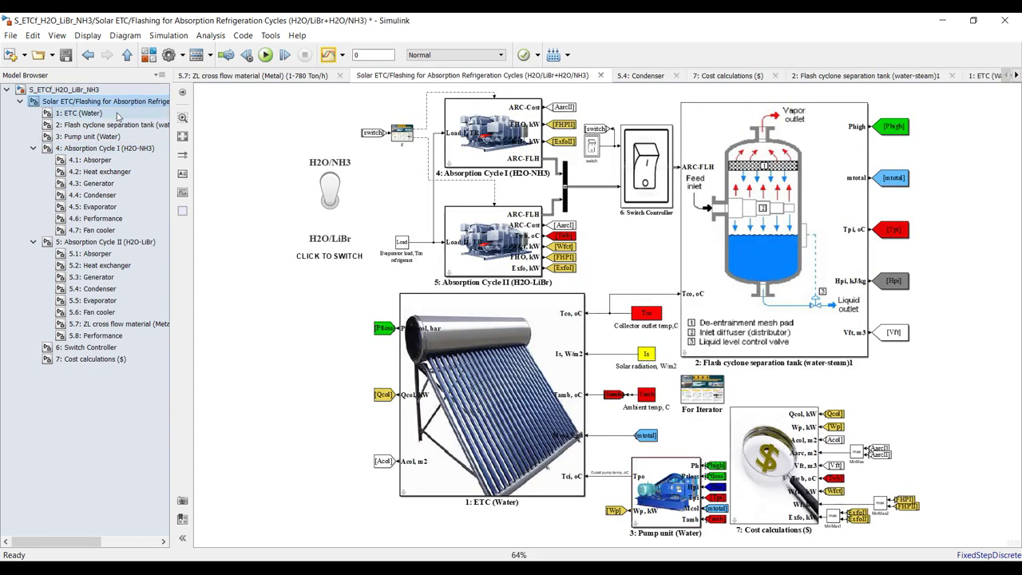
Open the flash cyclone separation tank subsystem, stream all output signals of the Flash cyclone tank block to the Data Inspector and examine their streaming badges
left_click(94, 126)
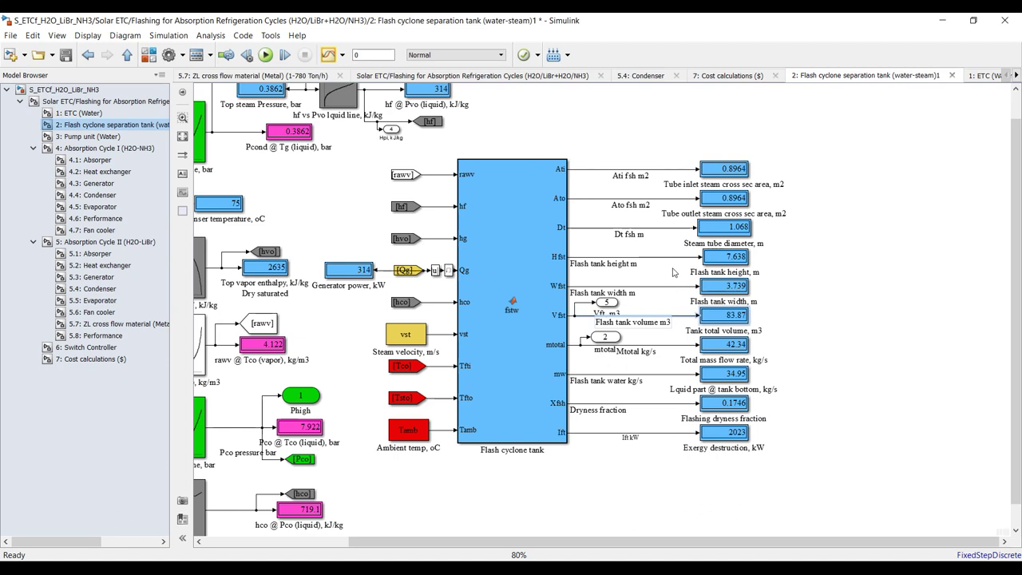
left_click_drag(654, 149, 661, 456)
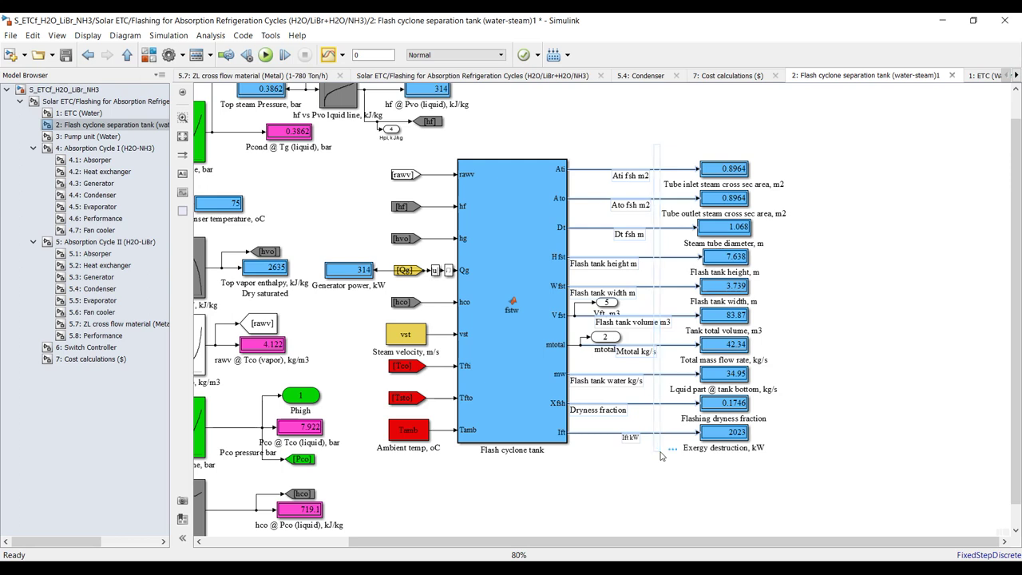
left_click(344, 56)
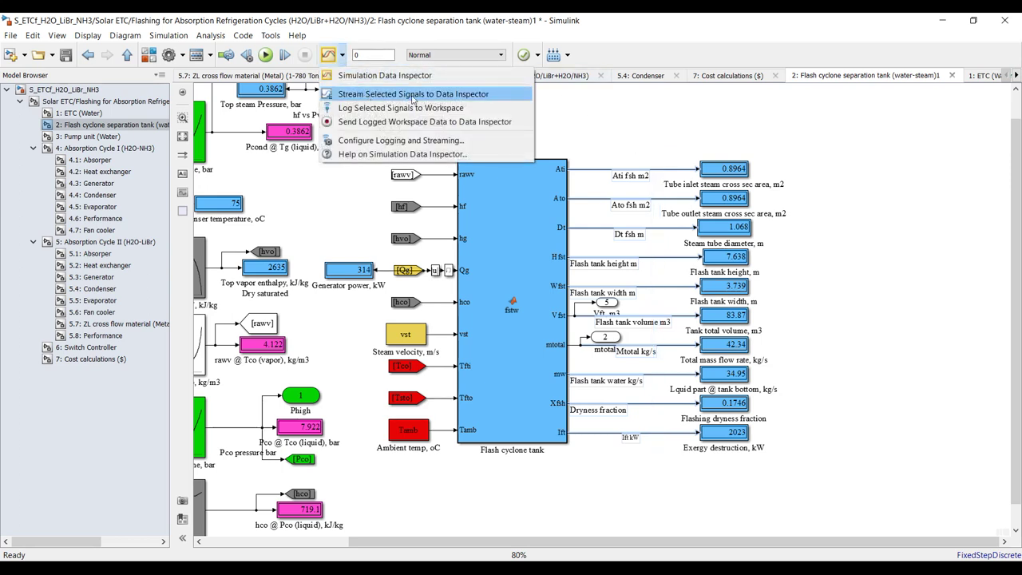
left_click(439, 97)
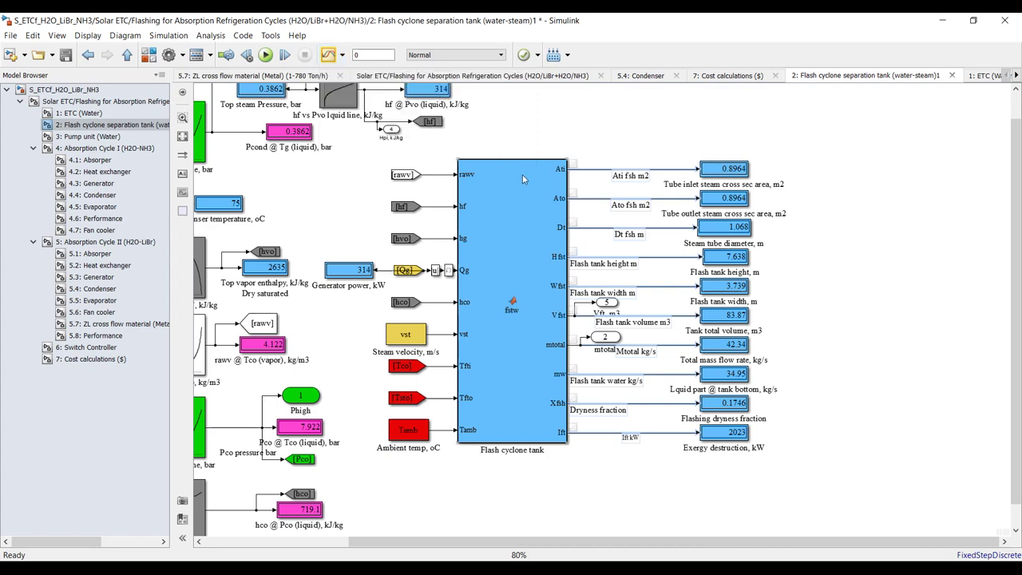
scroll(580, 155, "up", 8)
scroll(581, 155, "up", 1)
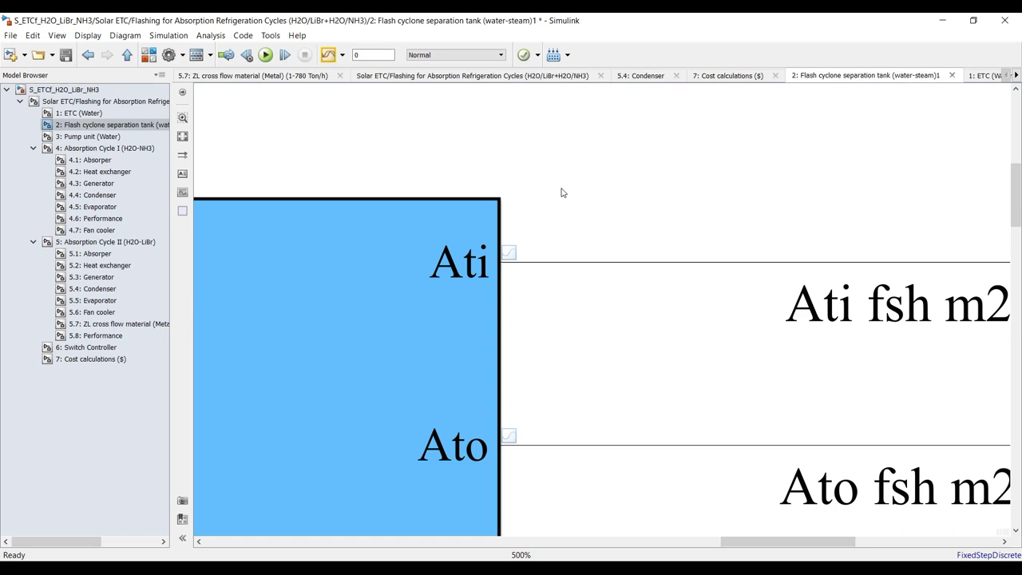
Open the 3: Pump unit (Water) subsystem and inspect the streaming badges on its output signals
left_click(110, 137)
left_click(517, 121)
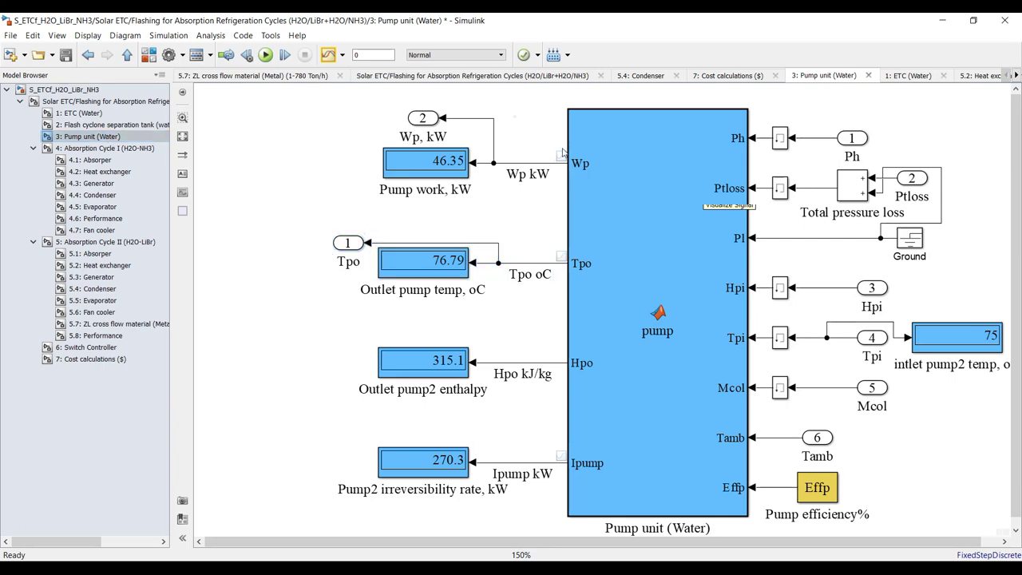
scroll(562, 159, "up", 8)
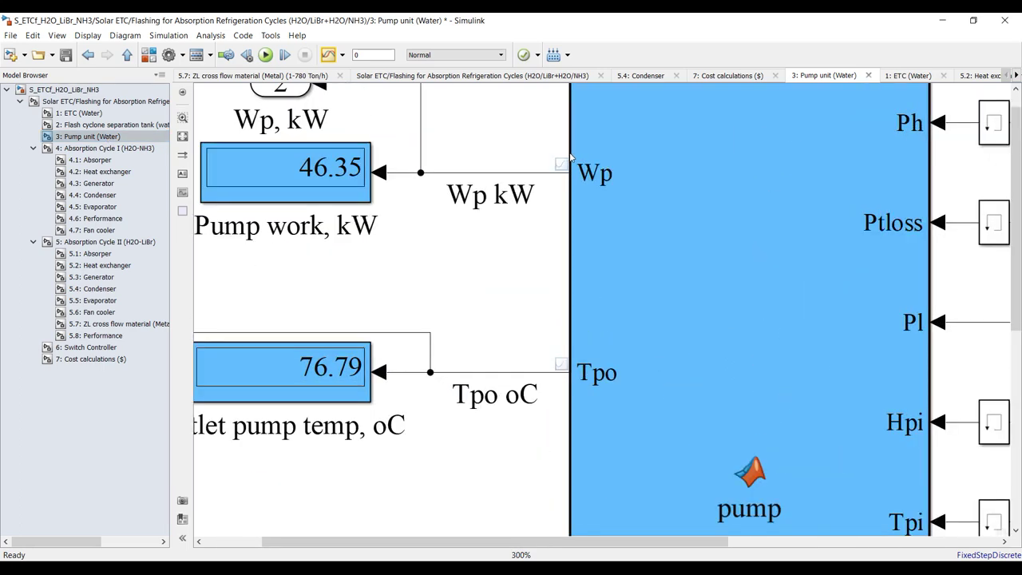
scroll(534, 166, "down", 5)
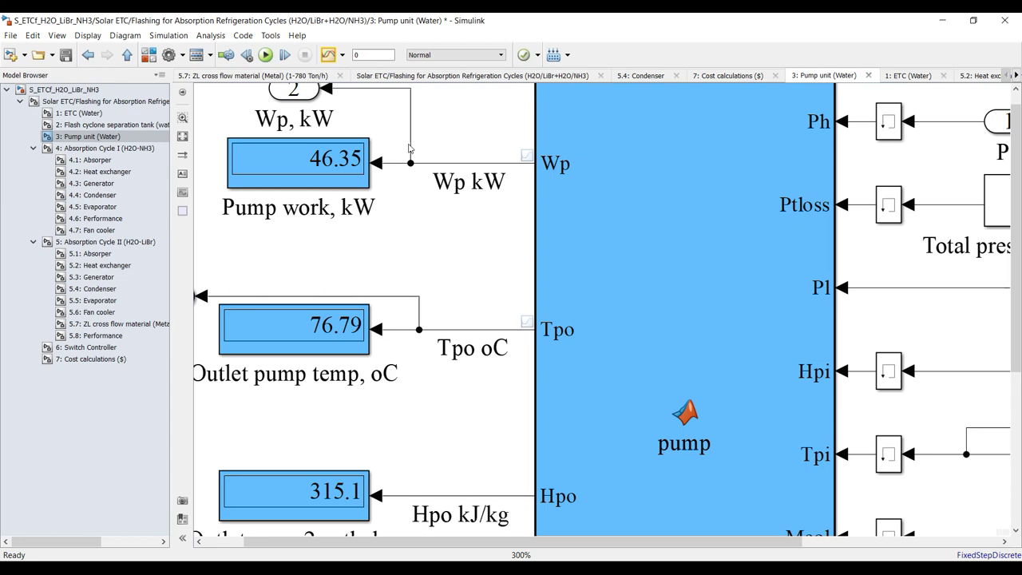
scroll(421, 137, "down", 4)
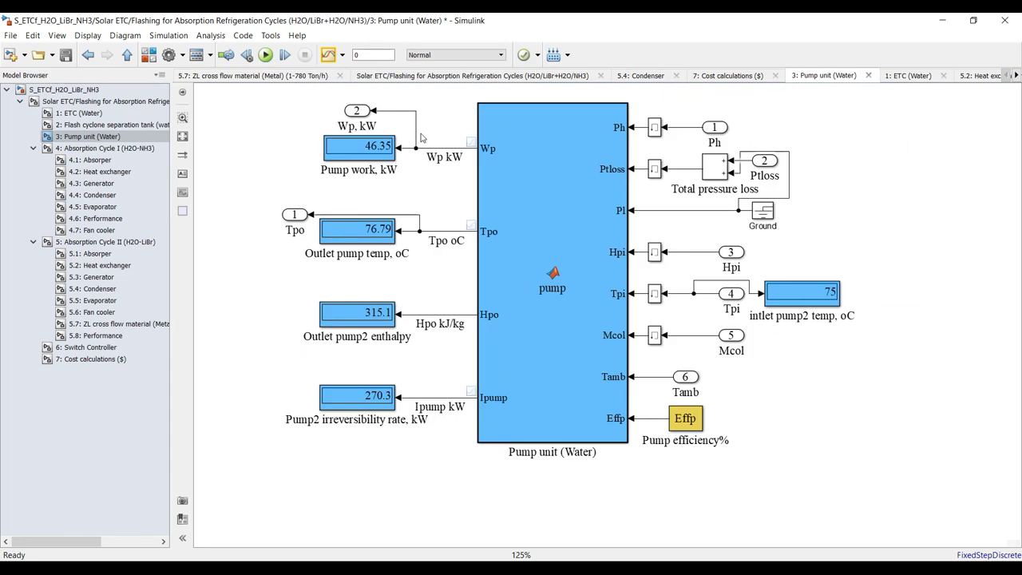
In Absorption Cycle I, open the 4.1: Absorper subsystem and stream its weak mass flow, absorber power and absorber area signals to the Data Inspector
left_click(90, 148)
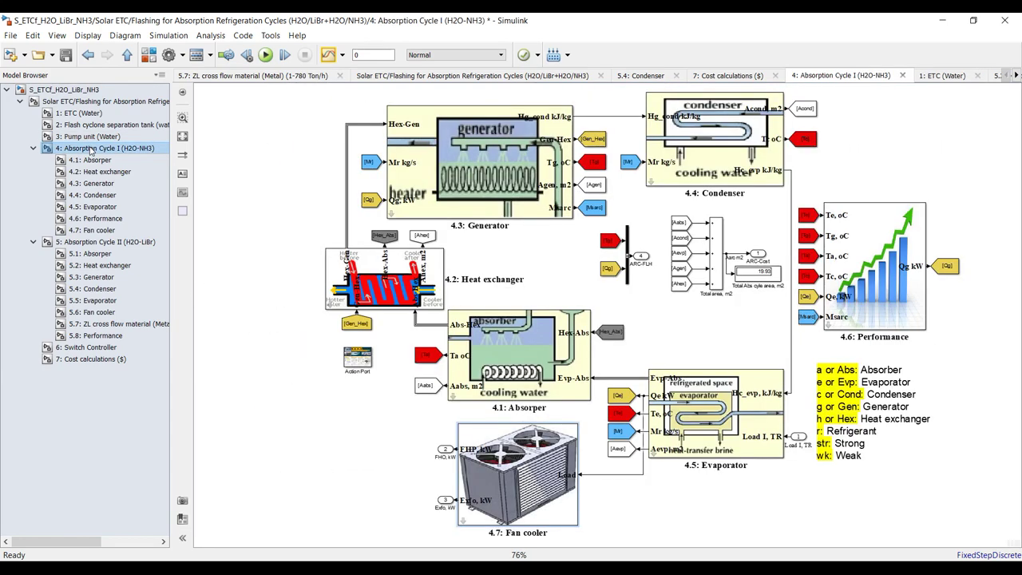
left_click(96, 162)
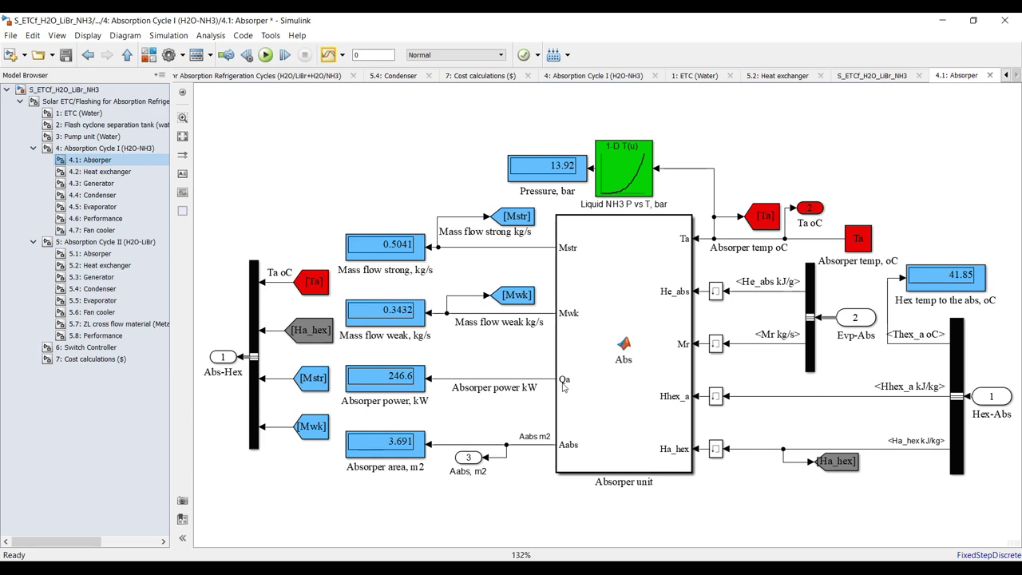
left_click_drag(524, 482, 528, 311)
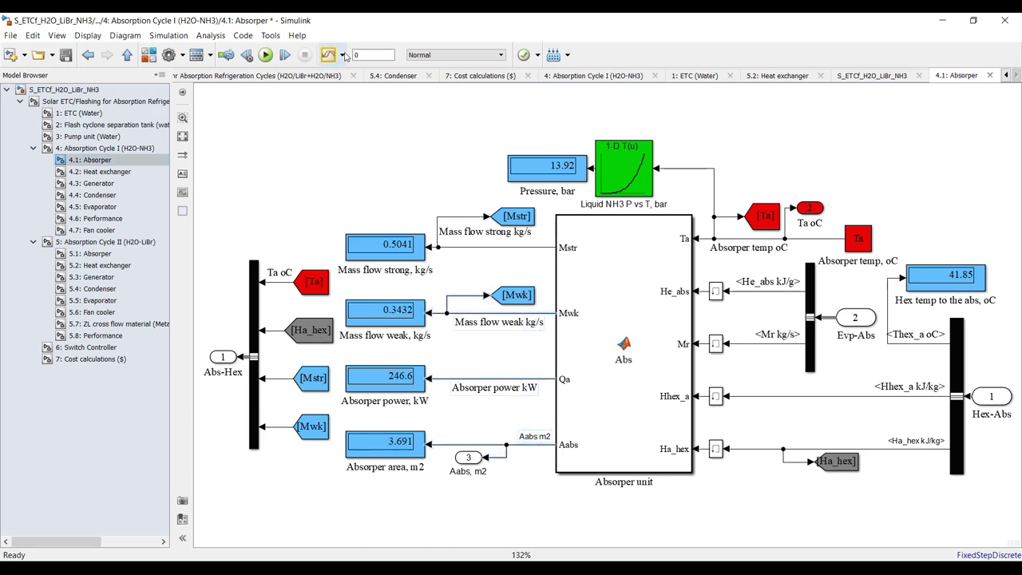
left_click(341, 54)
left_click(360, 94)
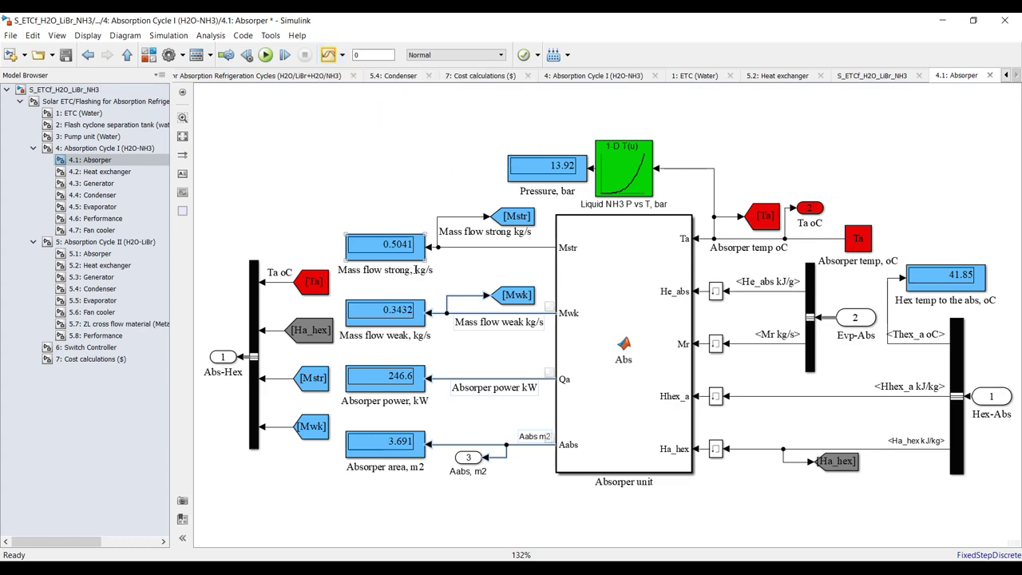
Review the heat exchanger, generator, condenser and evaporator subsystems of Absorption Cycle I one after another
left_click(107, 172)
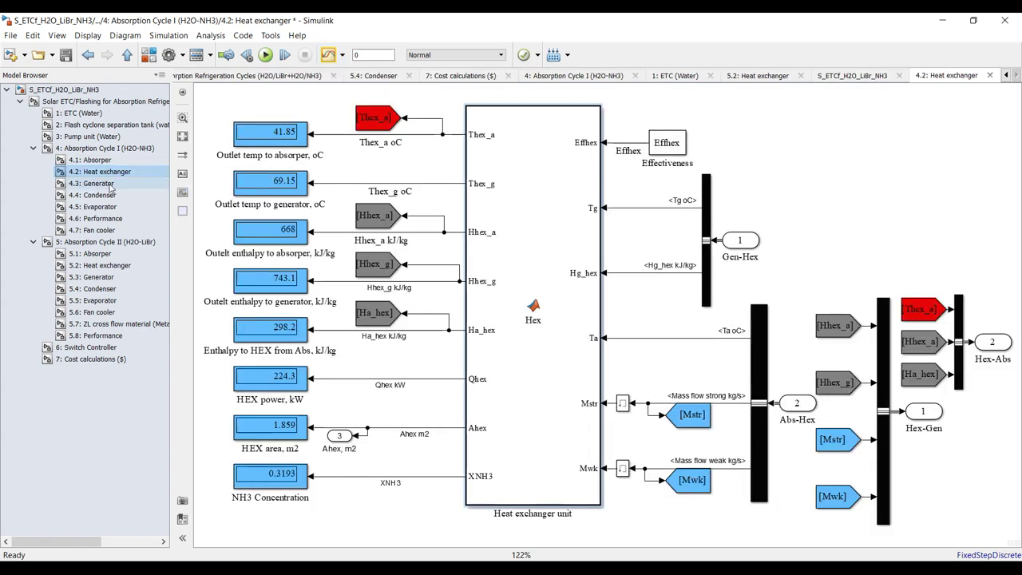
left_click(111, 185)
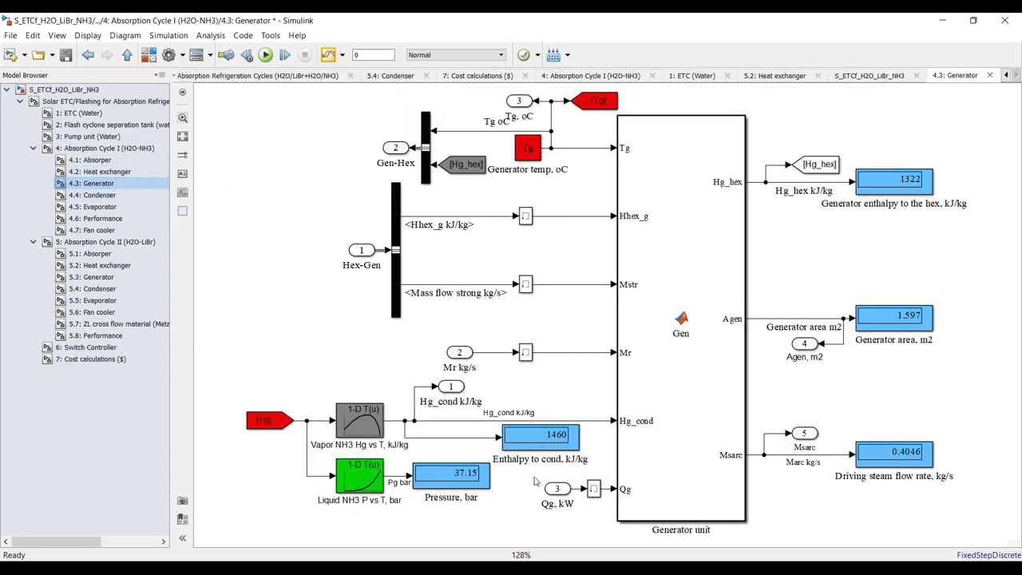
left_click(94, 195)
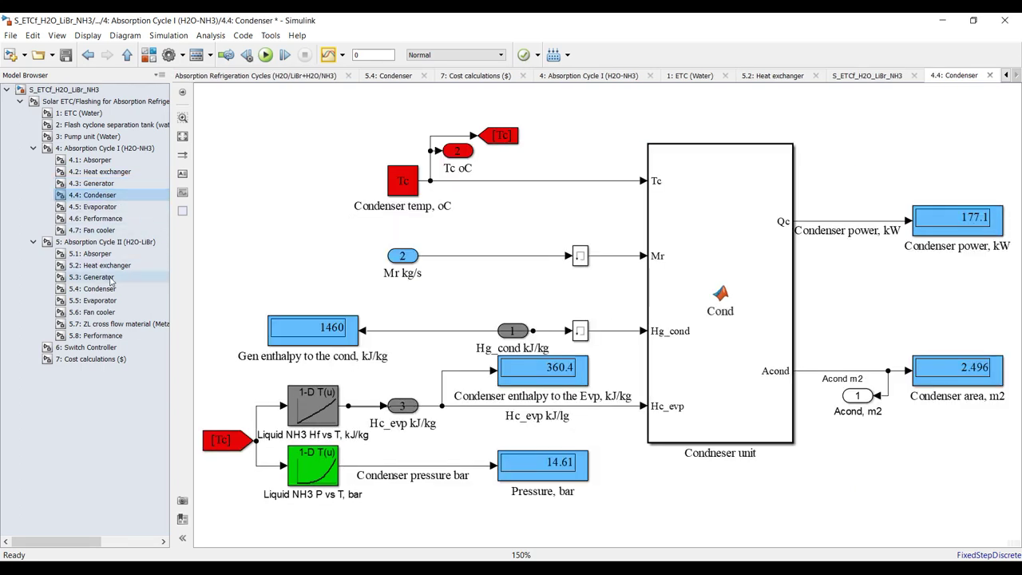
left_click(110, 209)
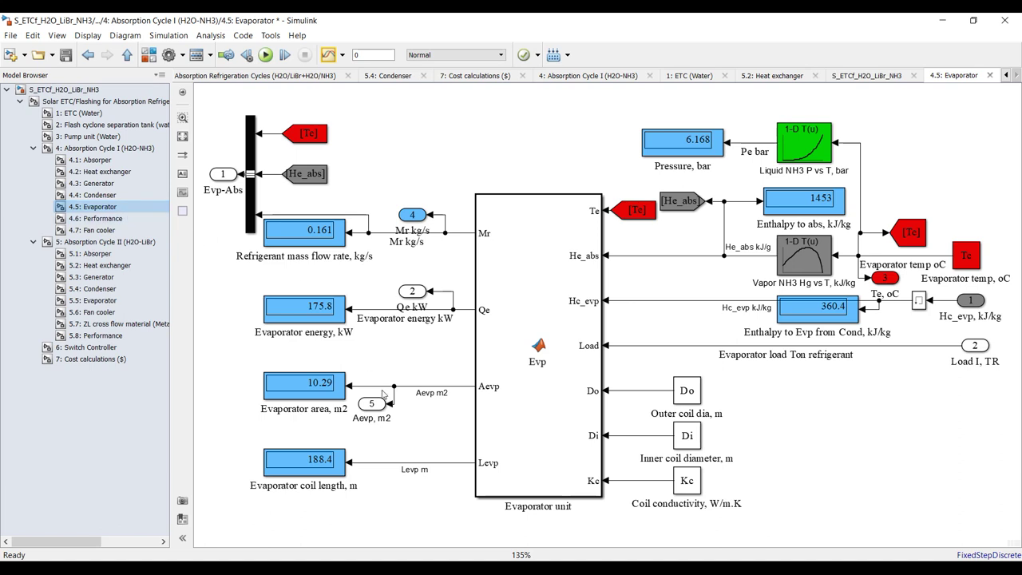
Stream the evaporator's energy, area, coil length and refrigerant mass flow signals to the Data Inspector and save the model
left_click_drag(443, 501, 435, 307)
left_click(342, 55)
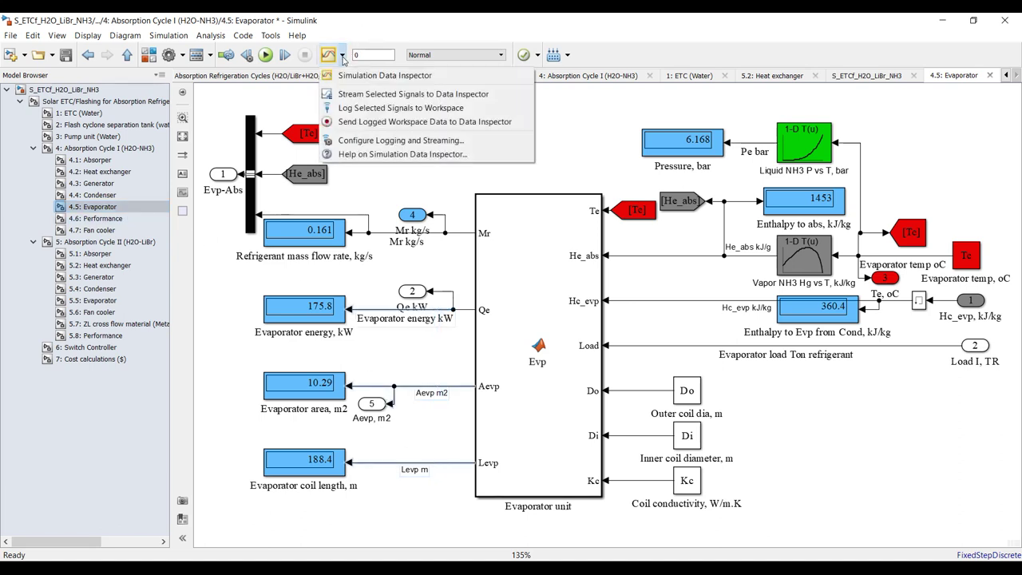
left_click(361, 94)
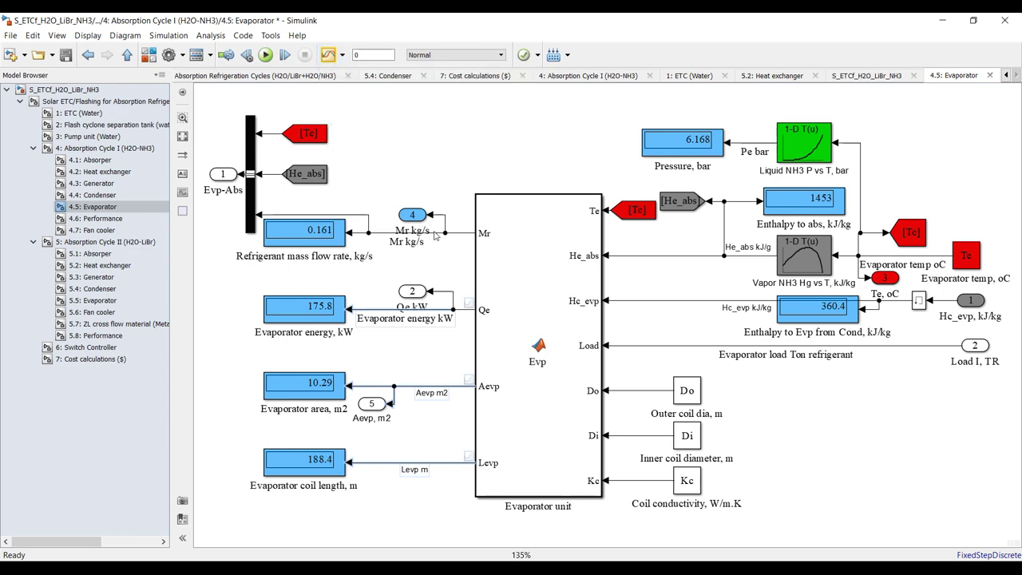
left_click(436, 233)
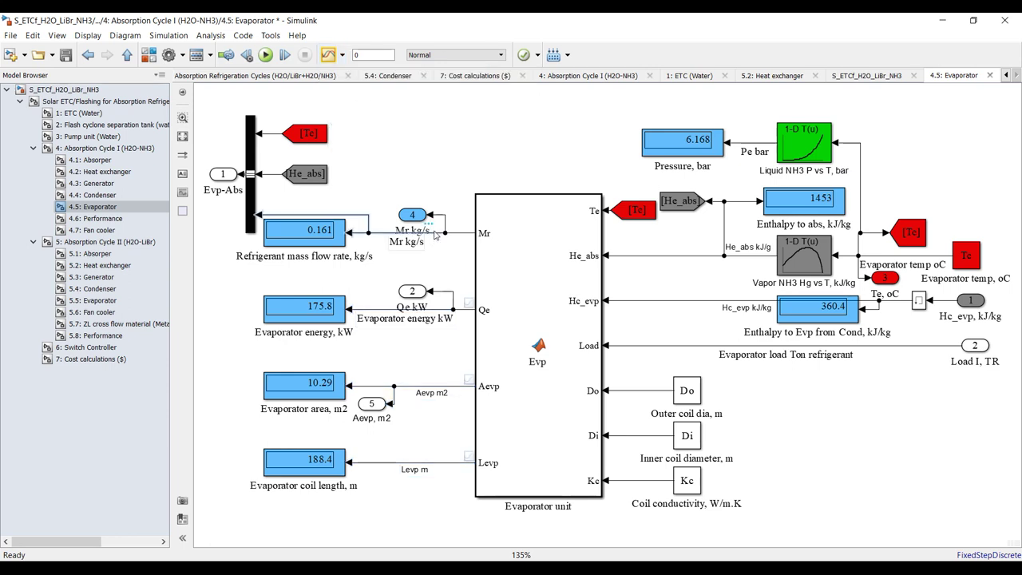
left_click(342, 55)
left_click(361, 94)
left_click(67, 55)
Switch to the solar absorption paper in Nitro Pro and examine the recommended operating temperatures and the NH3-H2O result plots in Figures 15 and 16
left_click(367, 54)
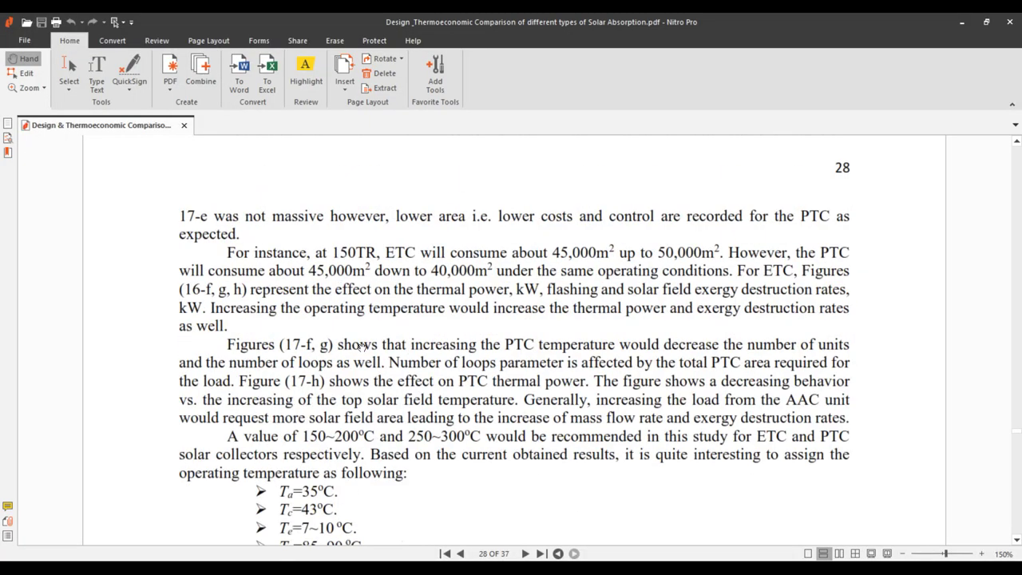
scroll(360, 345, "down", 10)
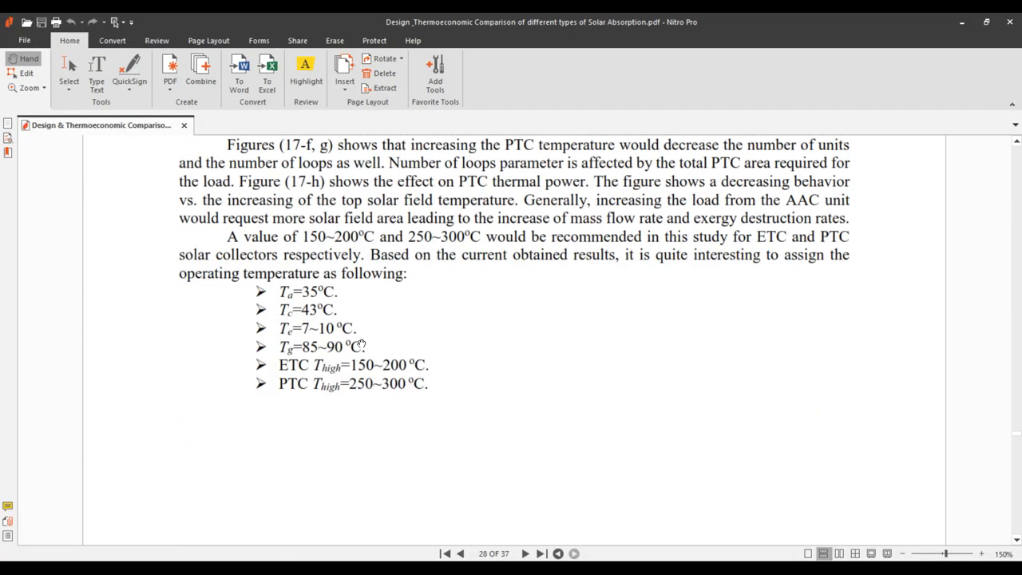
scroll(359, 346, "up", 1)
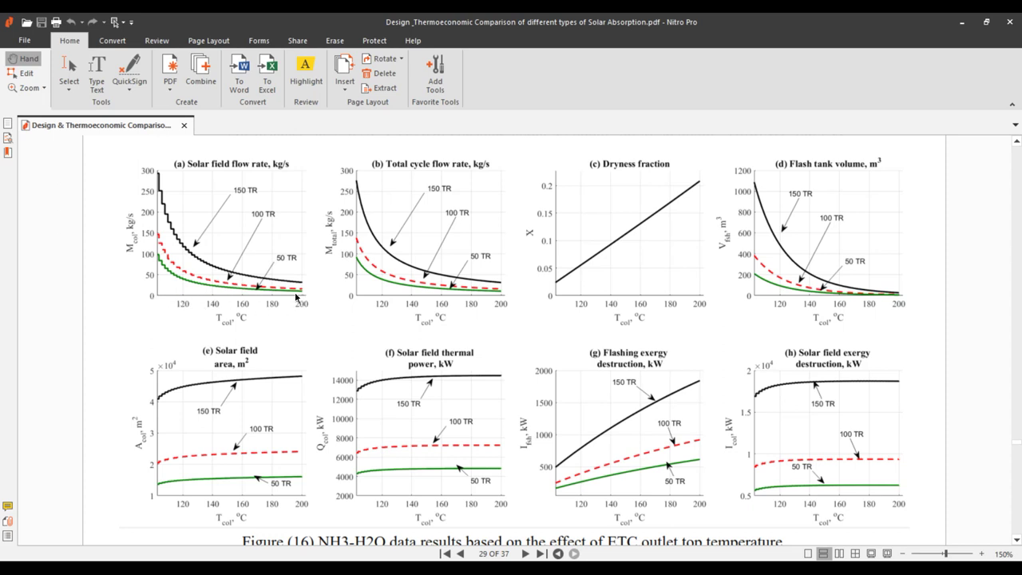
scroll(441, 300, "up", 15)
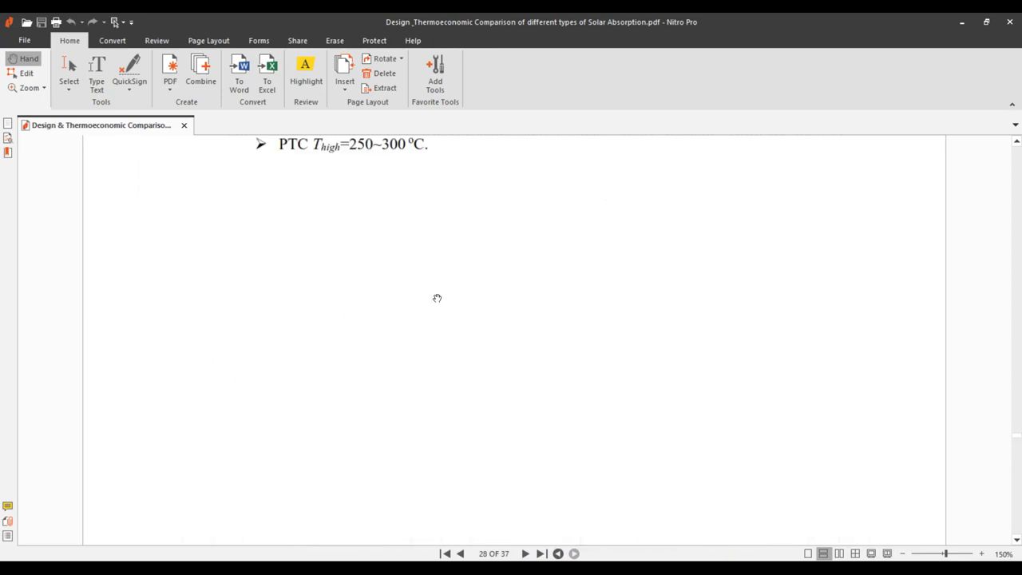
scroll(438, 298, "down", 6)
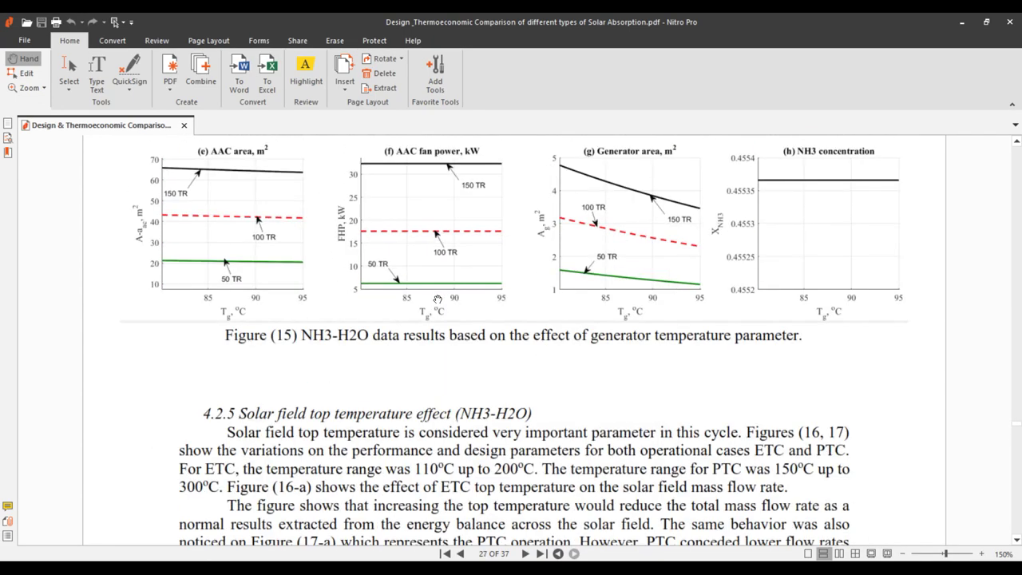
scroll(431, 217, "up", 3)
scroll(407, 226, "up", 3)
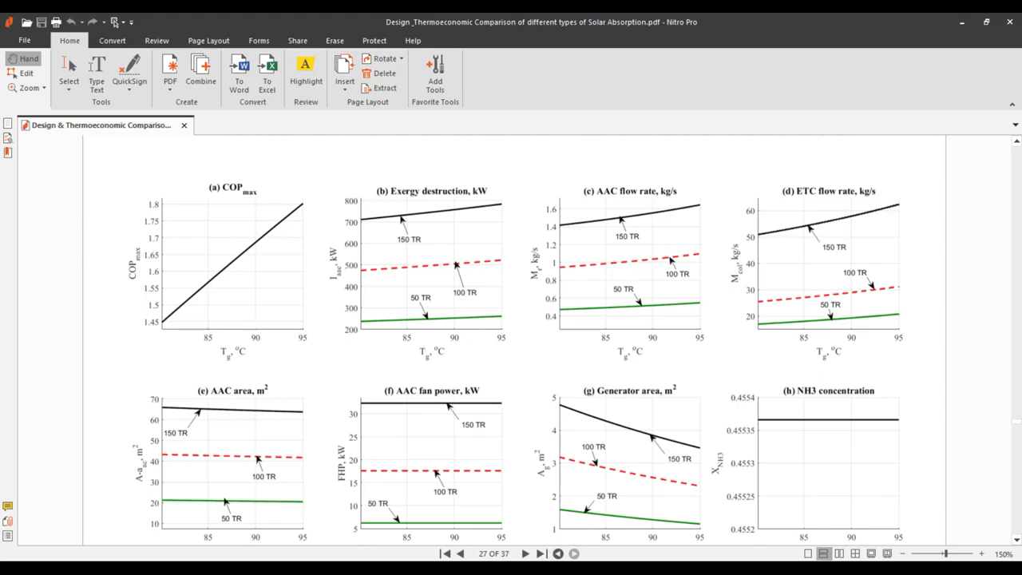
mouse_move(546, 559)
Return to the Simulink model and set the simulation stop time to inf
left_click(599, 533)
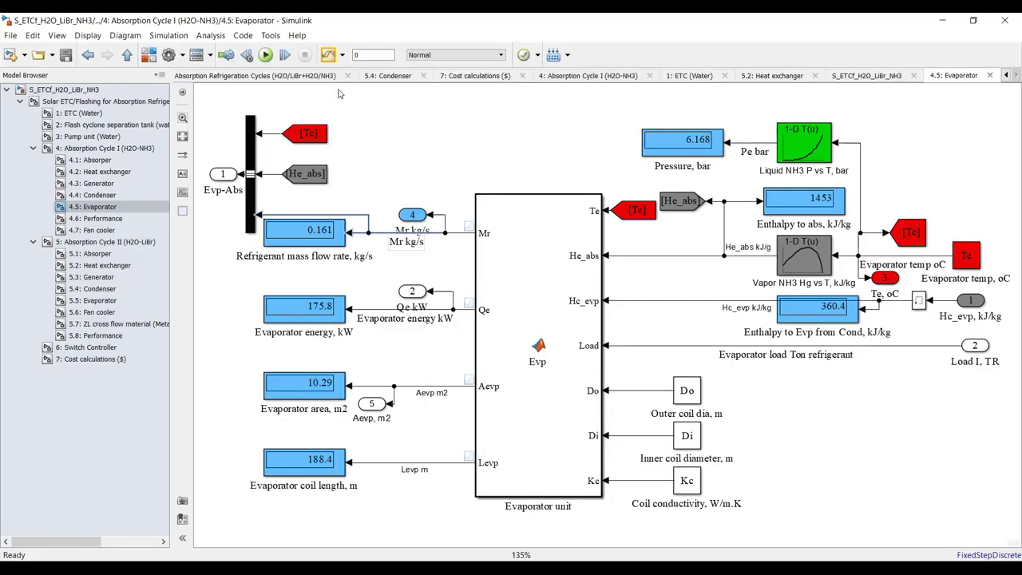
left_click(370, 59)
type("inf")
key("Return")
Open the block parameters of the top-level Solar ETC/Flashing block and set the cooling load to 2 ton
left_click(117, 101)
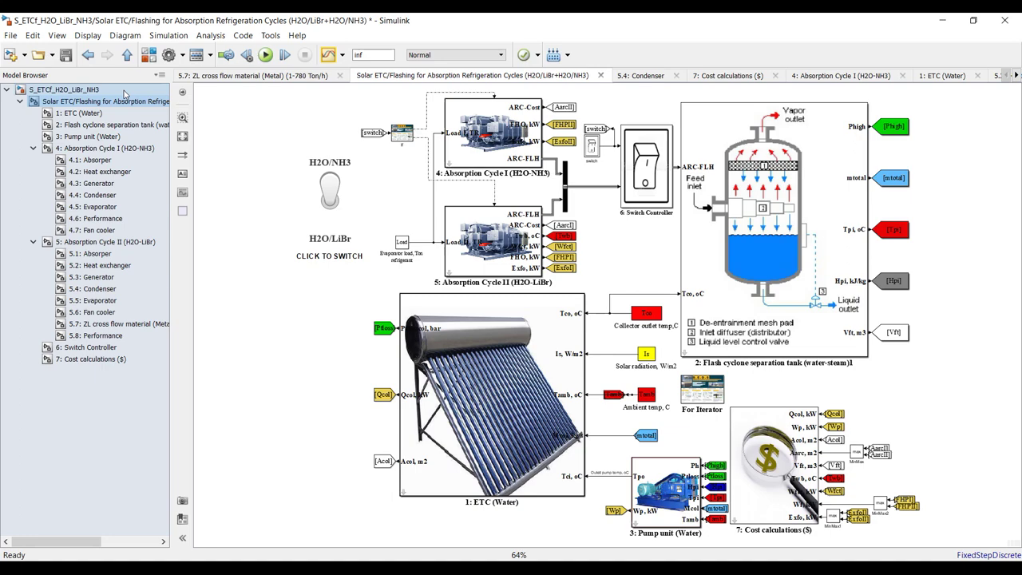
left_click(124, 94)
double_click(475, 177)
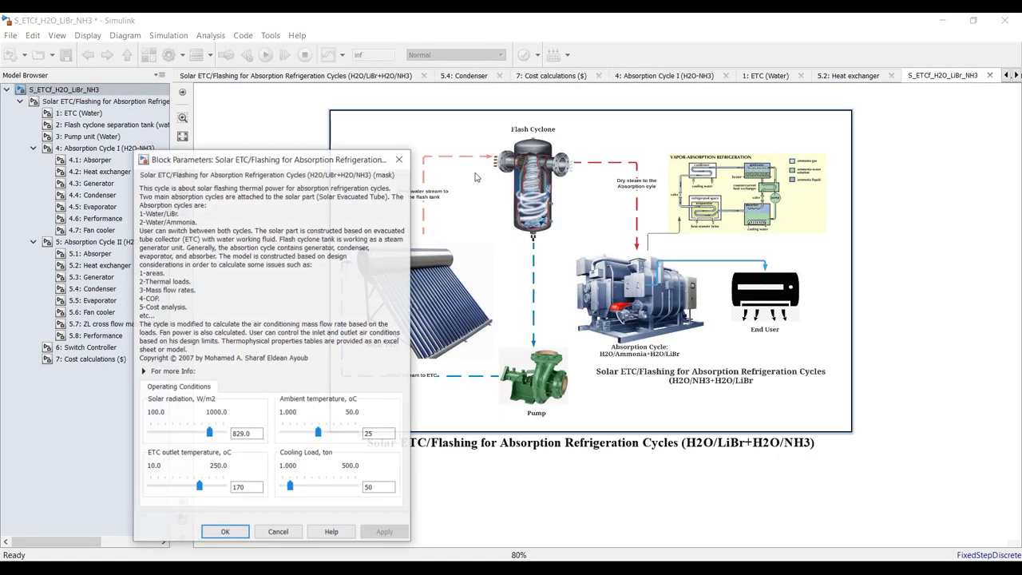
left_click_drag(351, 162, 682, 142)
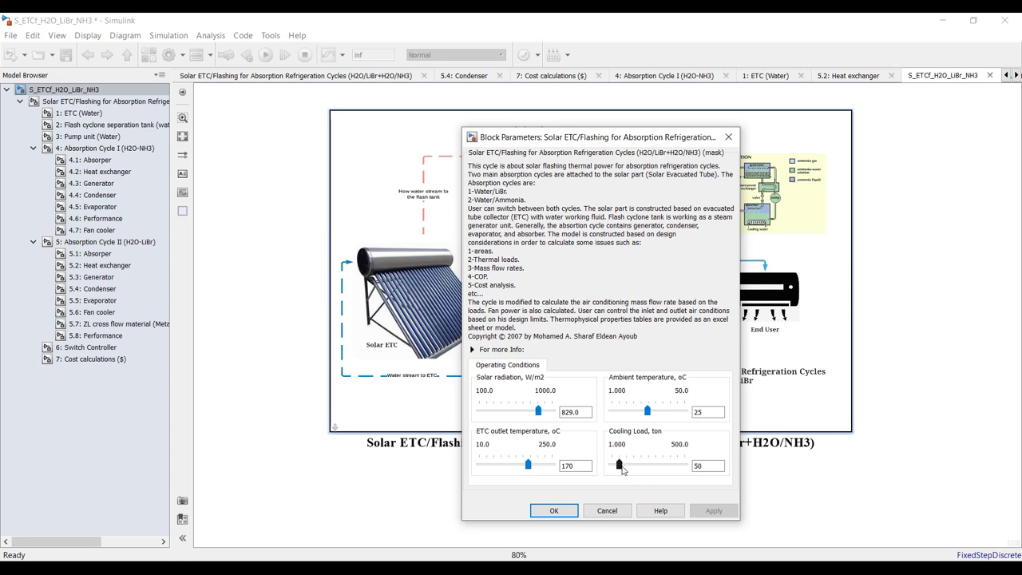
double_click(707, 466)
type("2")
left_click(710, 511)
key("Return")
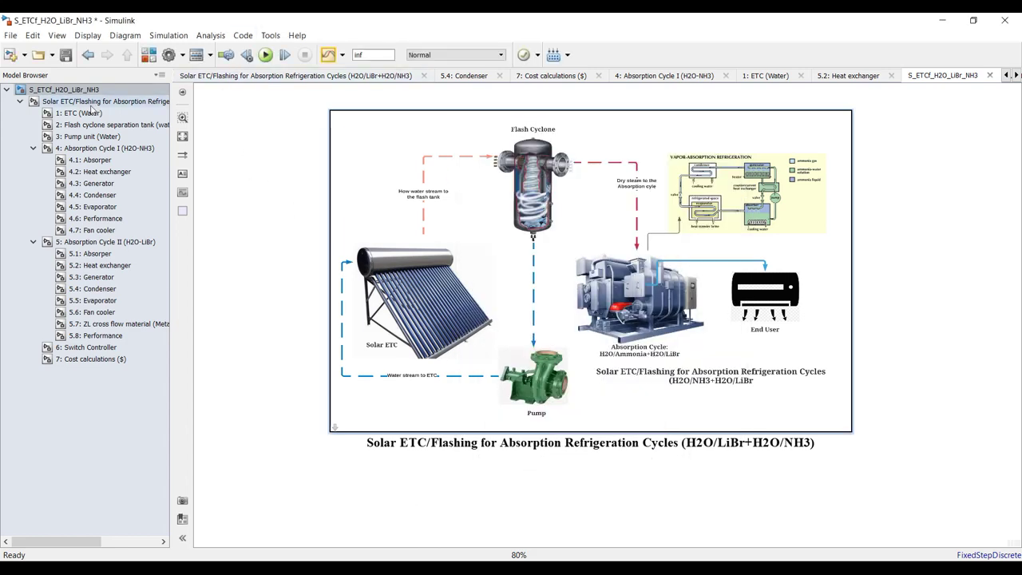
Open the Solar ETC/Flashing subsystem and run the simulation
left_click(101, 104)
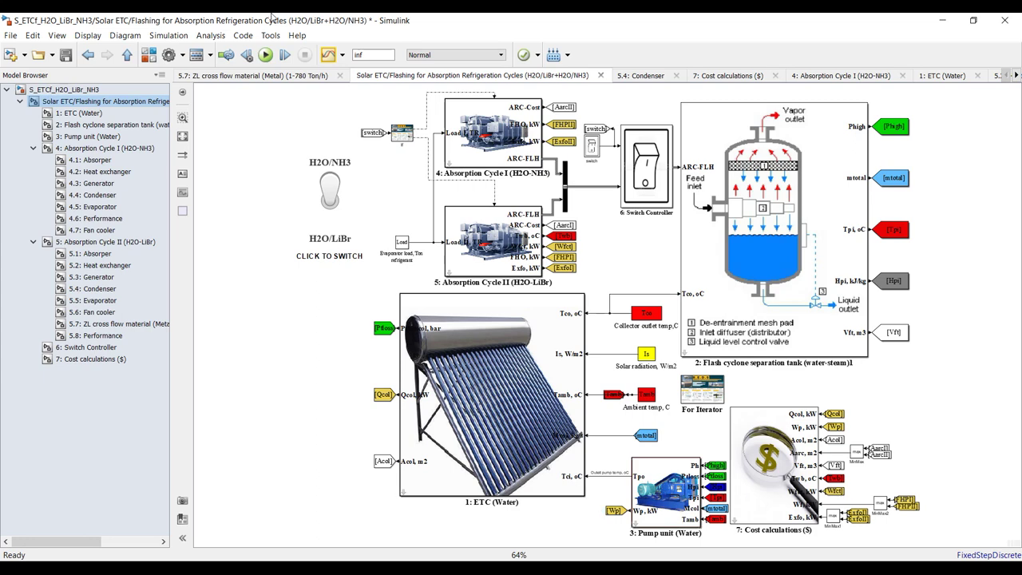
left_click(541, 568)
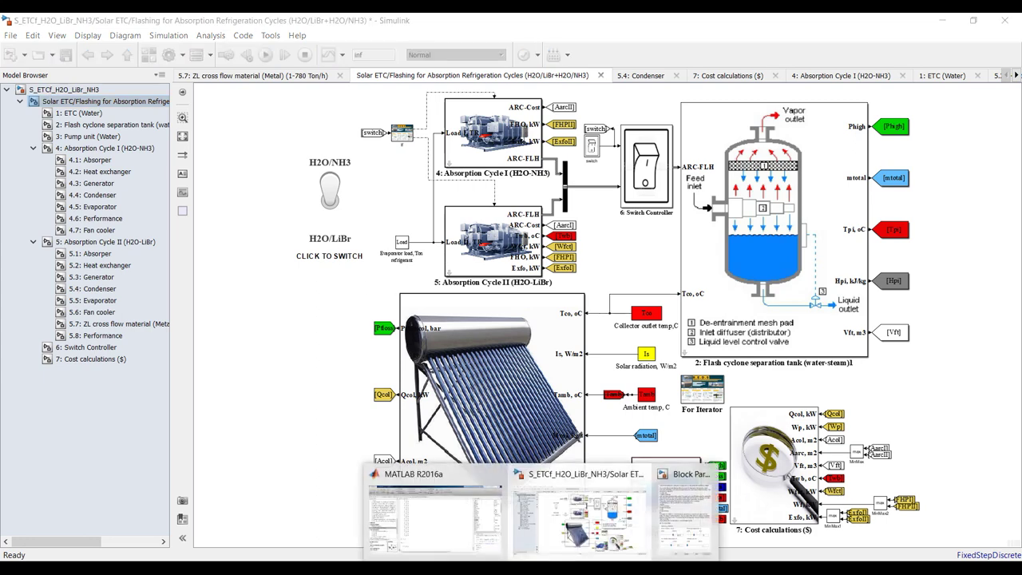
left_click(271, 296)
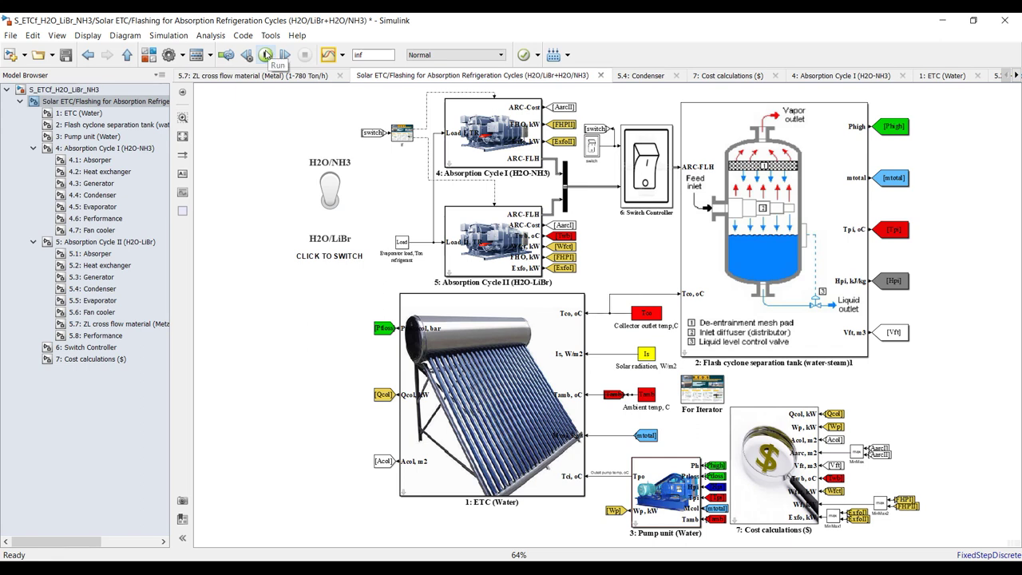
left_click(265, 55)
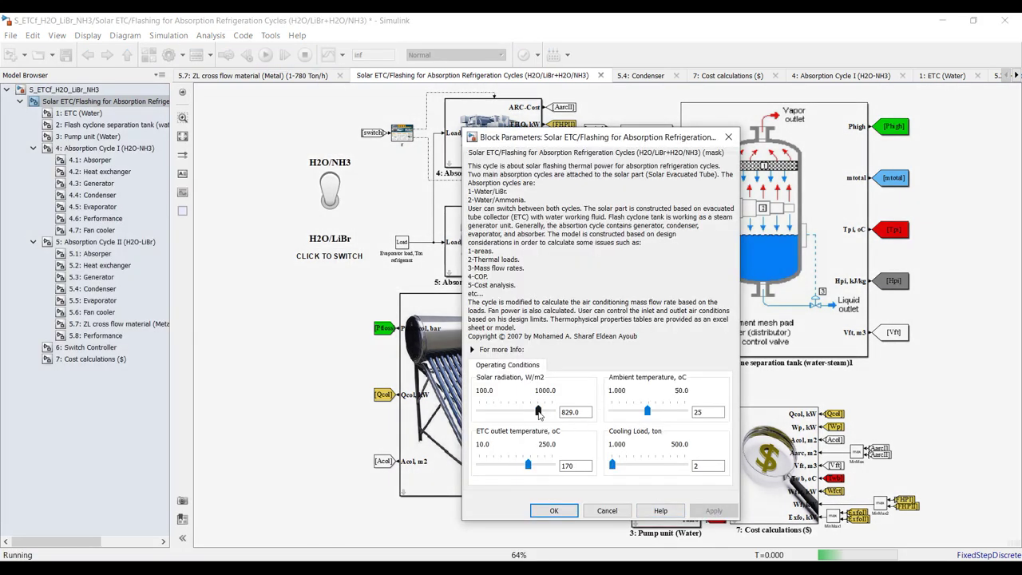
During the running simulation, set the solar radiation to 775 W/m2 and the ETC outlet temperature to 175.6 °C
left_click_drag(538, 413, 537, 413)
left_click_drag(539, 414, 535, 412)
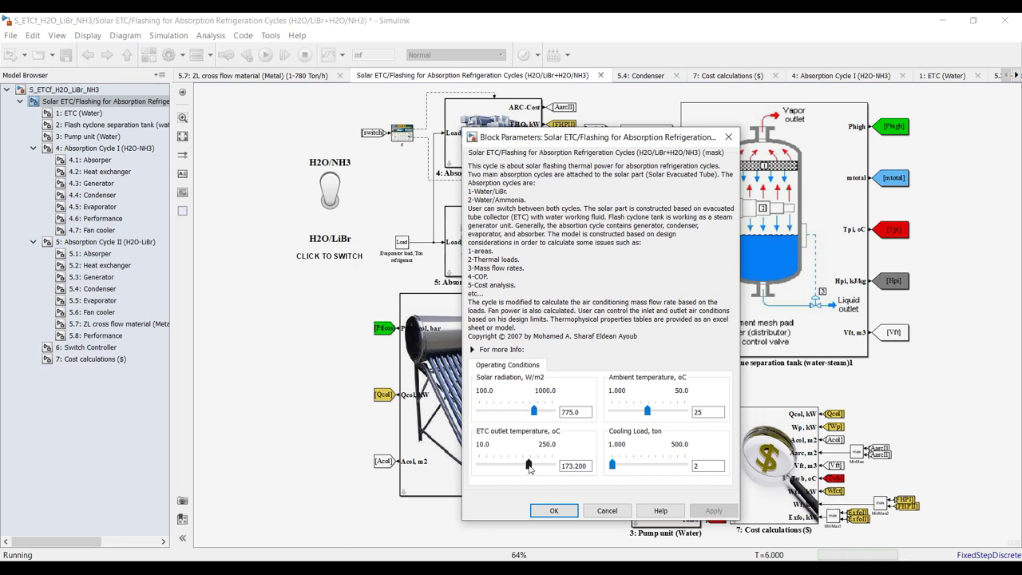
left_click_drag(529, 467, 529, 467)
Vary the cooling load up and down, ending at 20.96 ton, and stop the simulation
left_click_drag(612, 466, 618, 475)
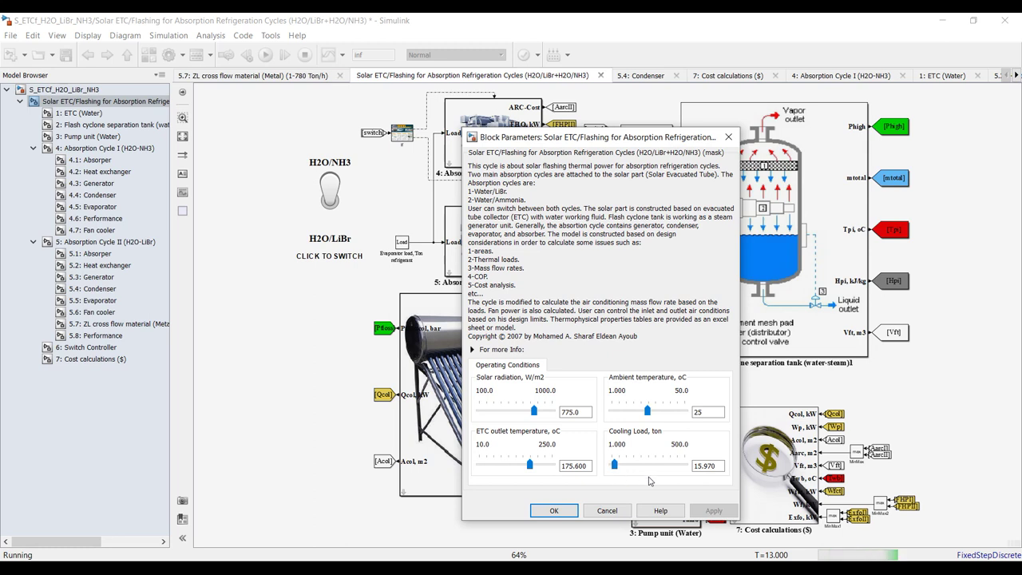
key("Right")
key("Right")
key("Right")
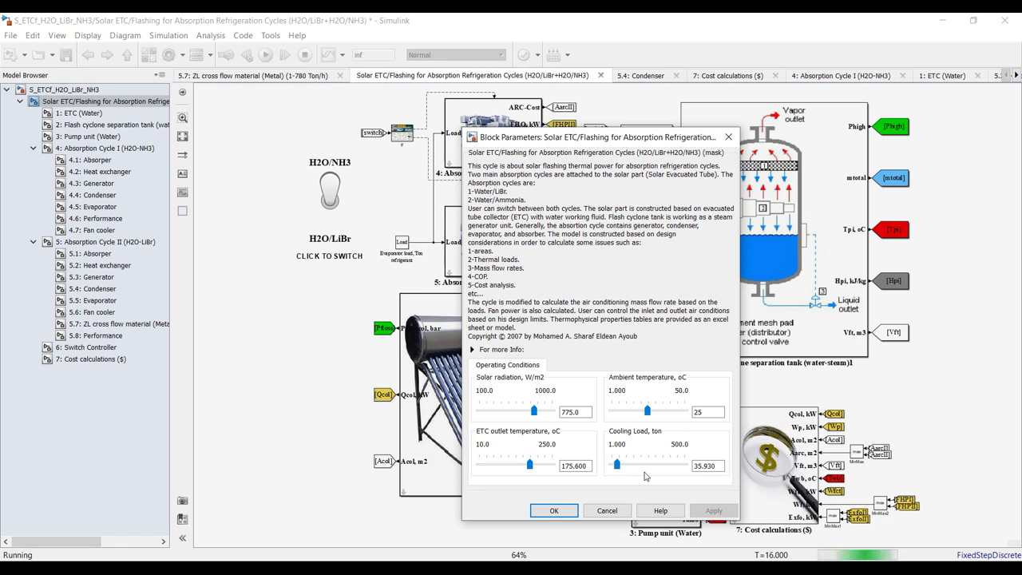
key("Left")
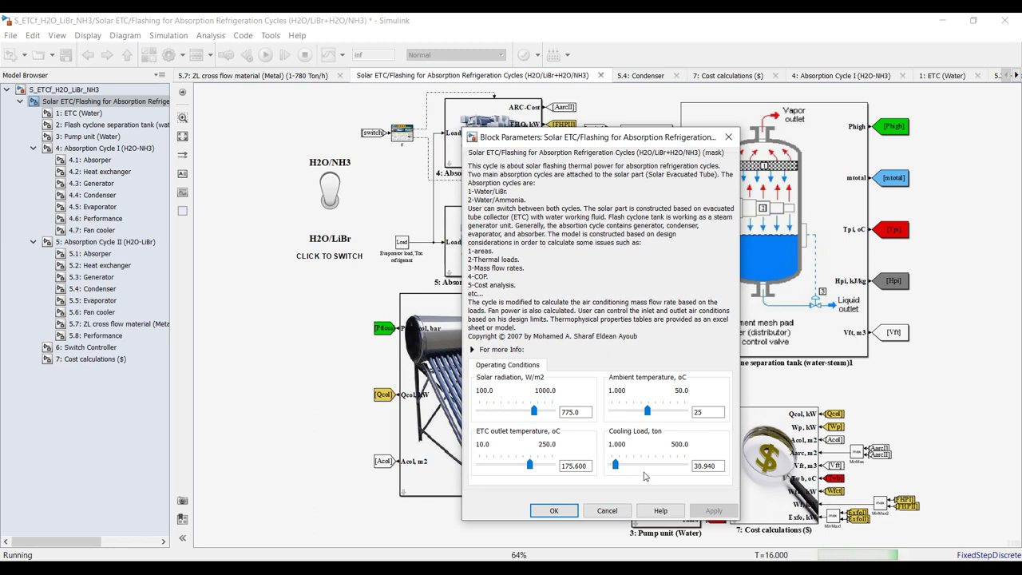
key("Left")
left_click(554, 511)
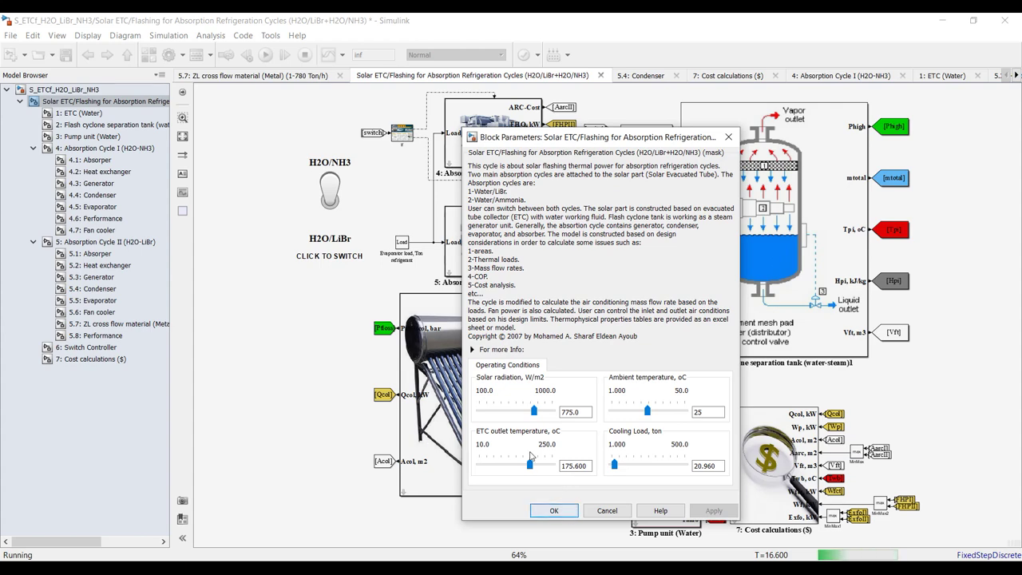
left_click(305, 55)
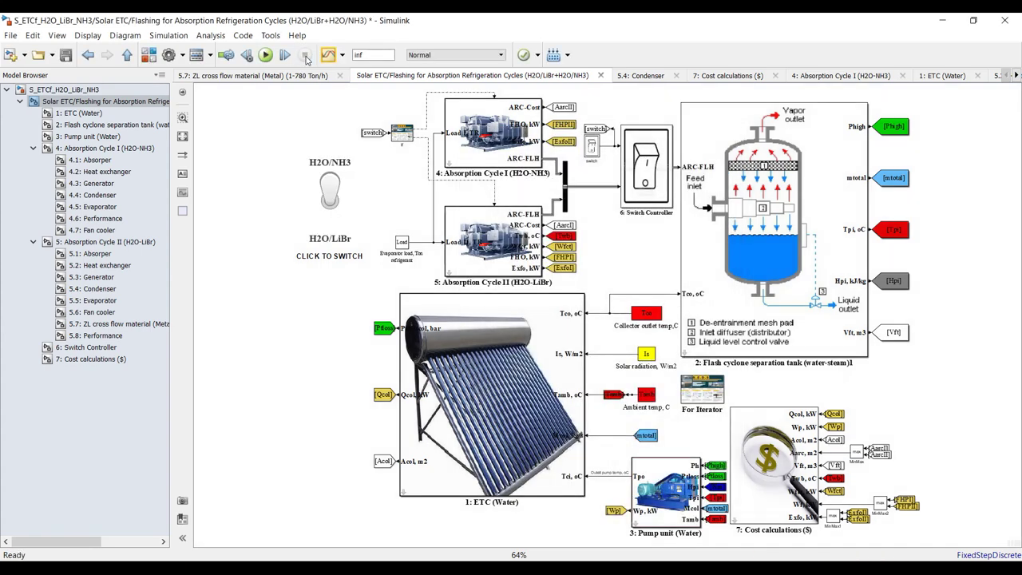
Open the 7: Cost calculations ($) subsystem and launch the Simulation Data Inspector in a maximized window
left_click(99, 359)
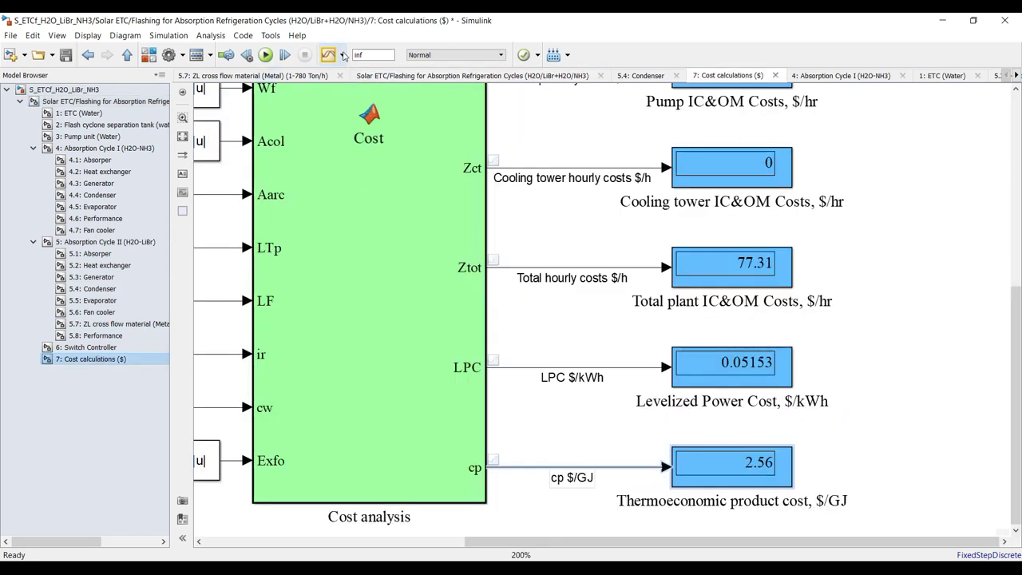
left_click(328, 56)
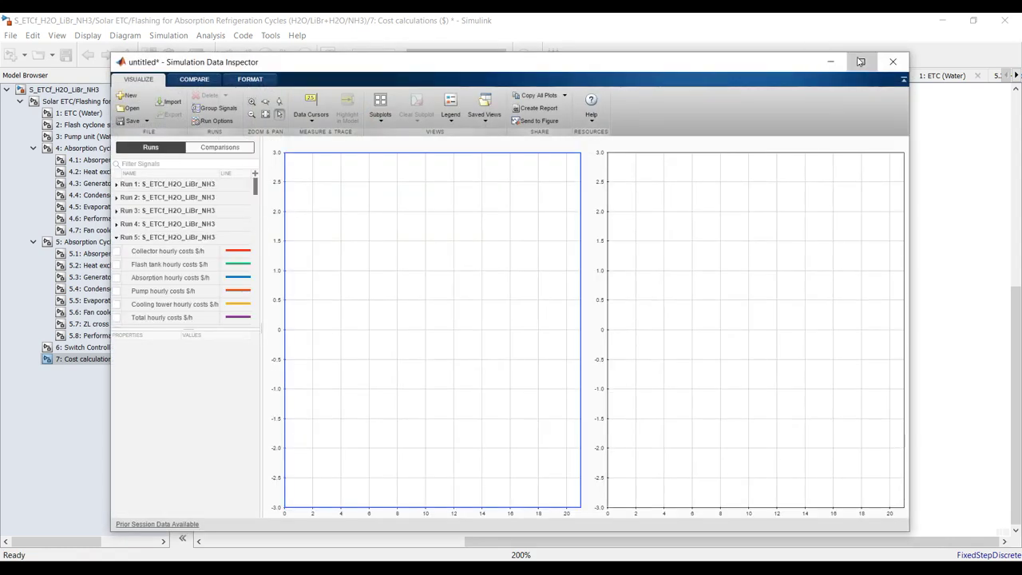
left_click(859, 59)
Arrange the plots in a 2×2 grid and plot Run 5's Collector hourly costs signal in the first subplot
left_click(269, 62)
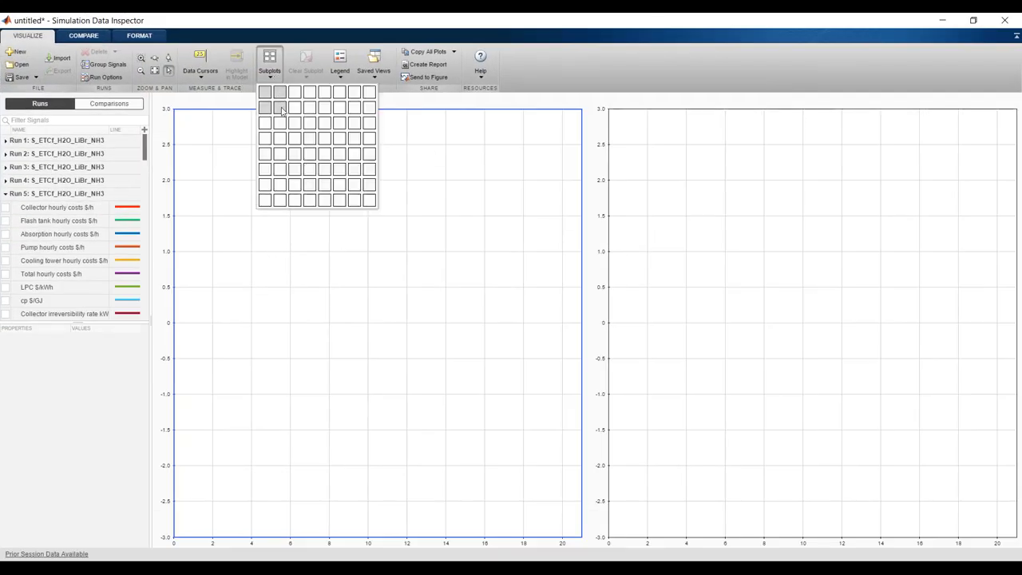
left_click(281, 108)
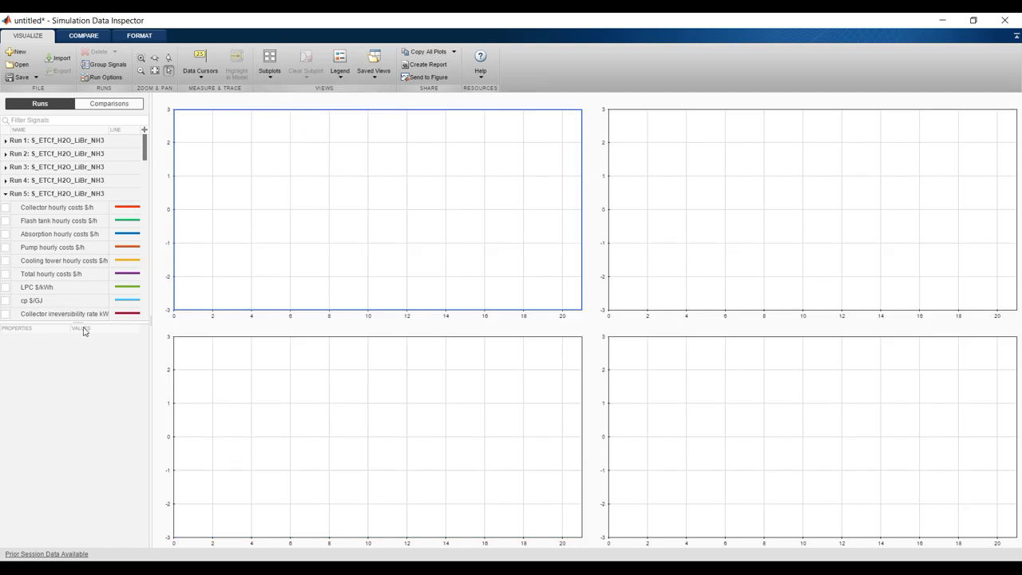
left_click_drag(84, 330, 89, 543)
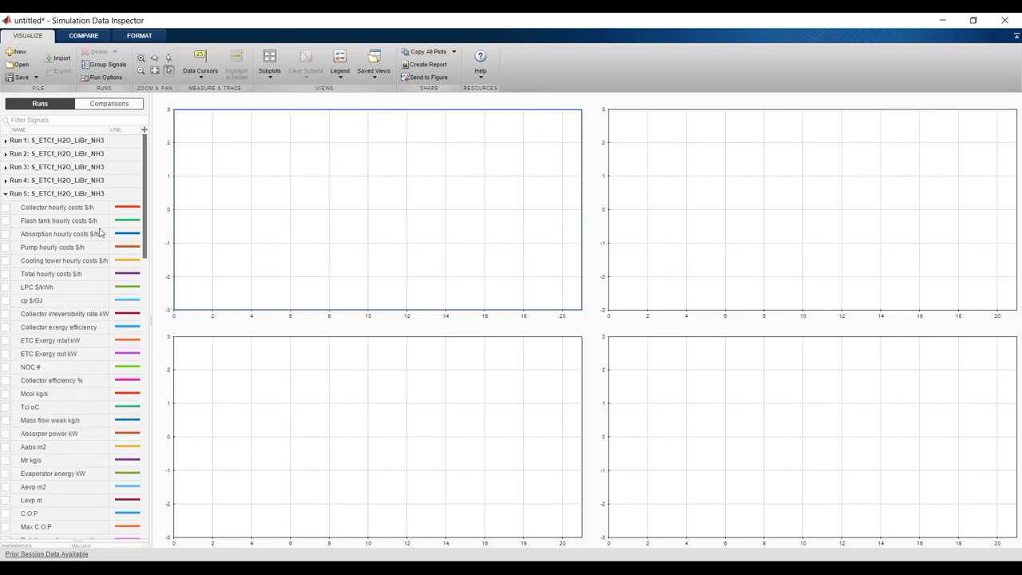
left_click(6, 208)
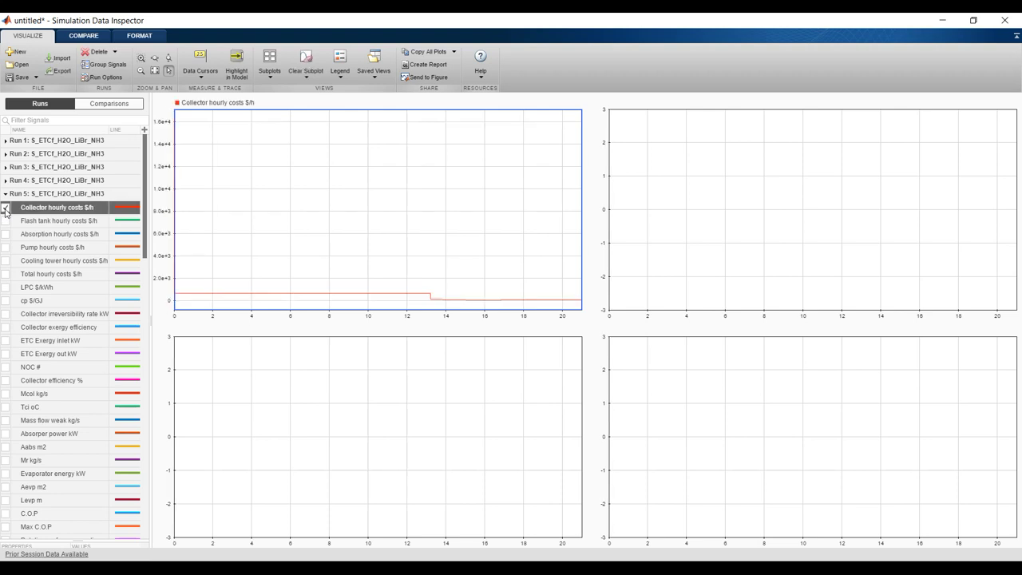
left_click(856, 172)
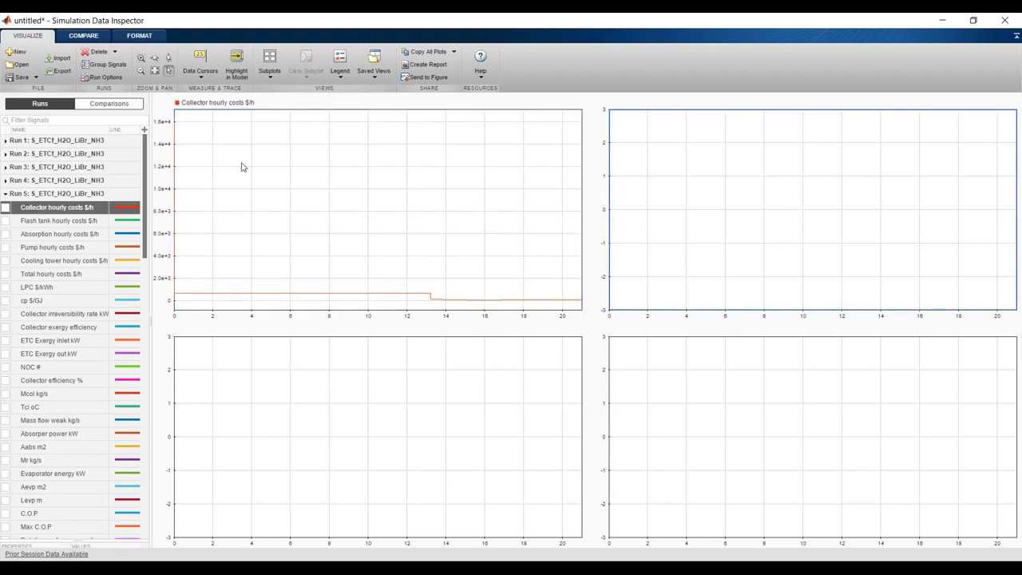
left_click(6, 221)
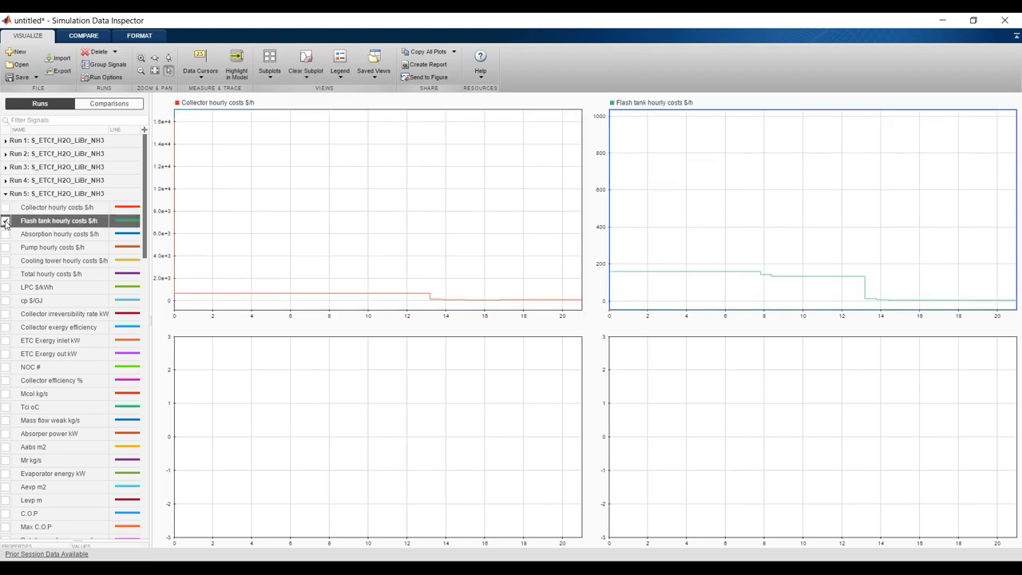
left_click(5, 221)
left_click(373, 175)
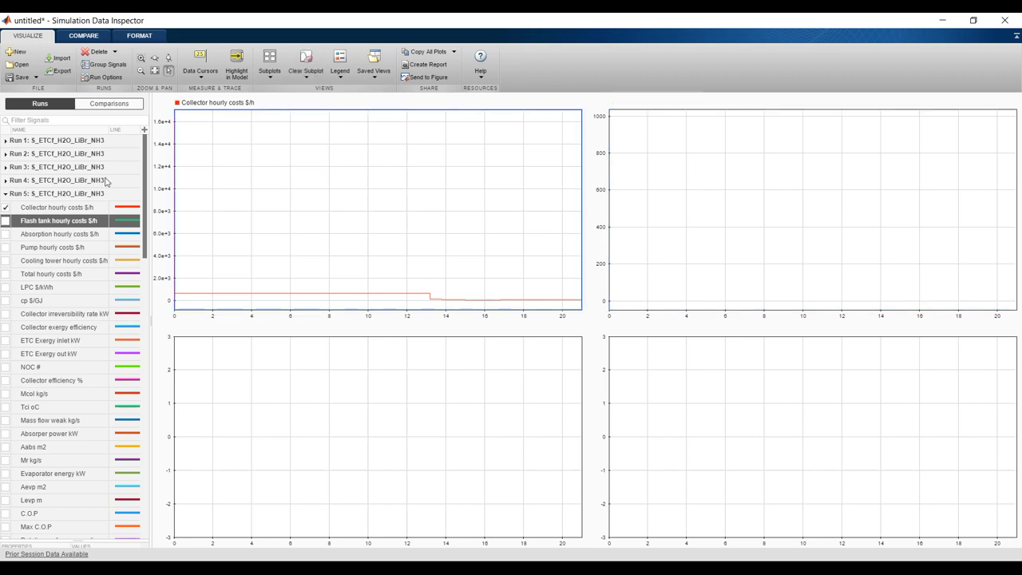
Add Run 5's Flash tank hourly costs and Absorption hourly costs signals to the Collector hourly costs subplot
left_click(6, 221)
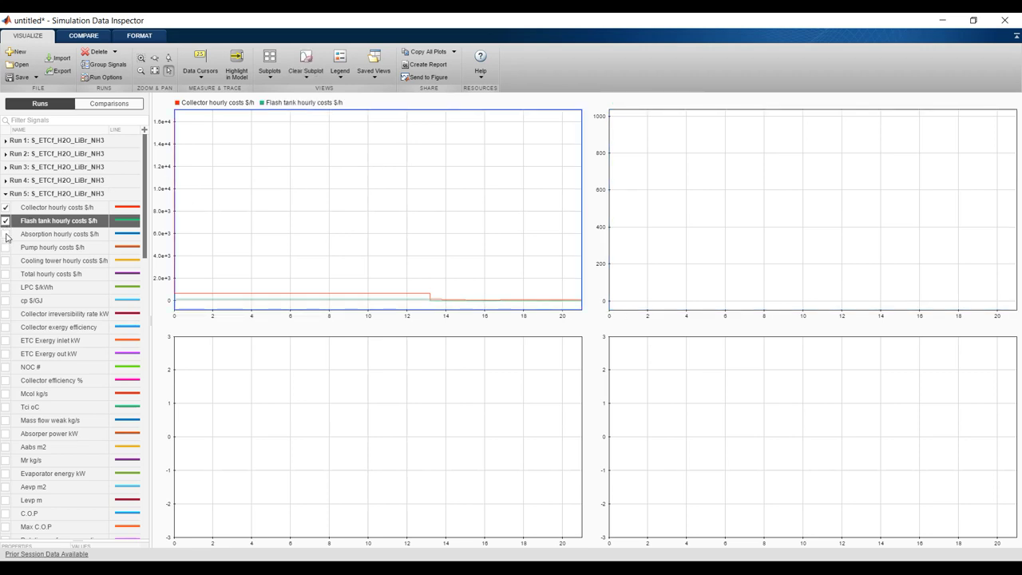
left_click(6, 234)
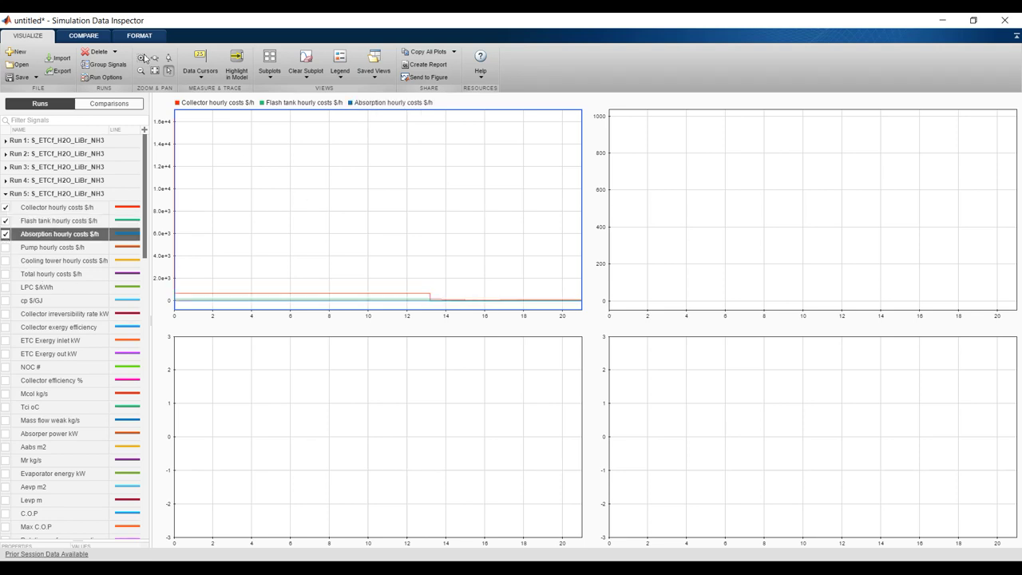
Set the hourly costs subplot's Y-axis limits to a minimum of 0 and a maximum of 2000
left_click(142, 36)
double_click(159, 58)
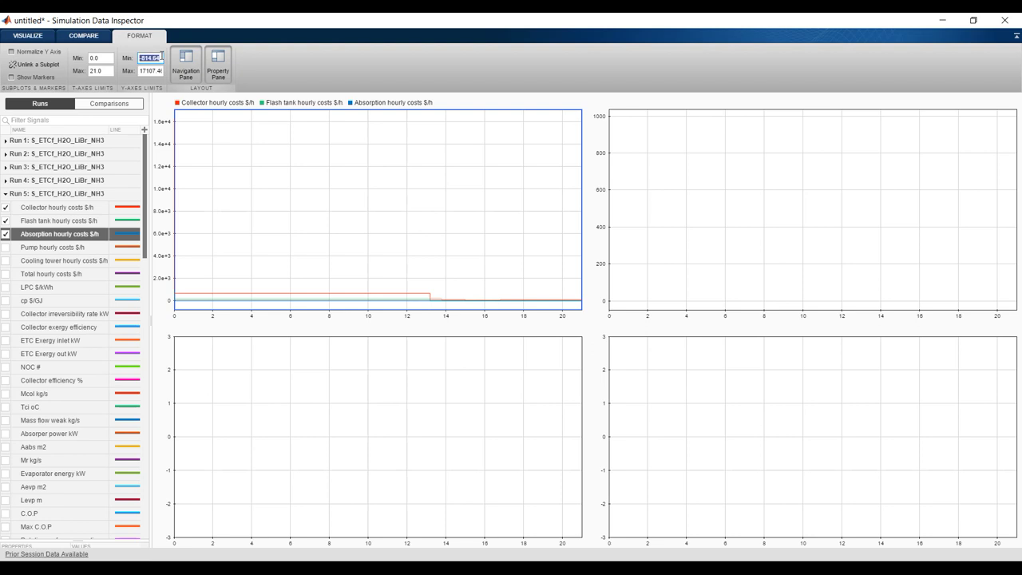
type("0")
double_click(152, 71)
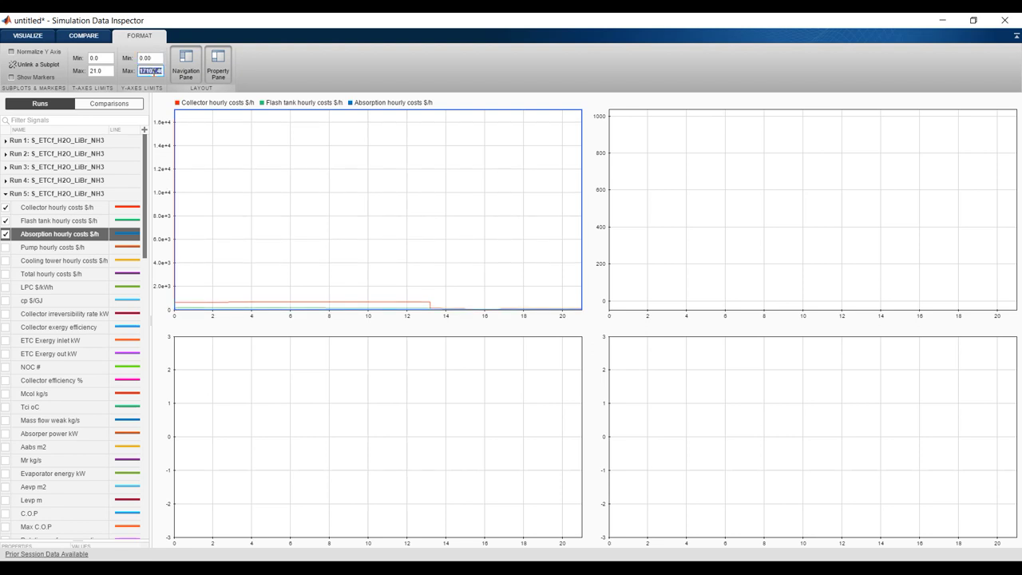
type("2000.0")
double_click(156, 58)
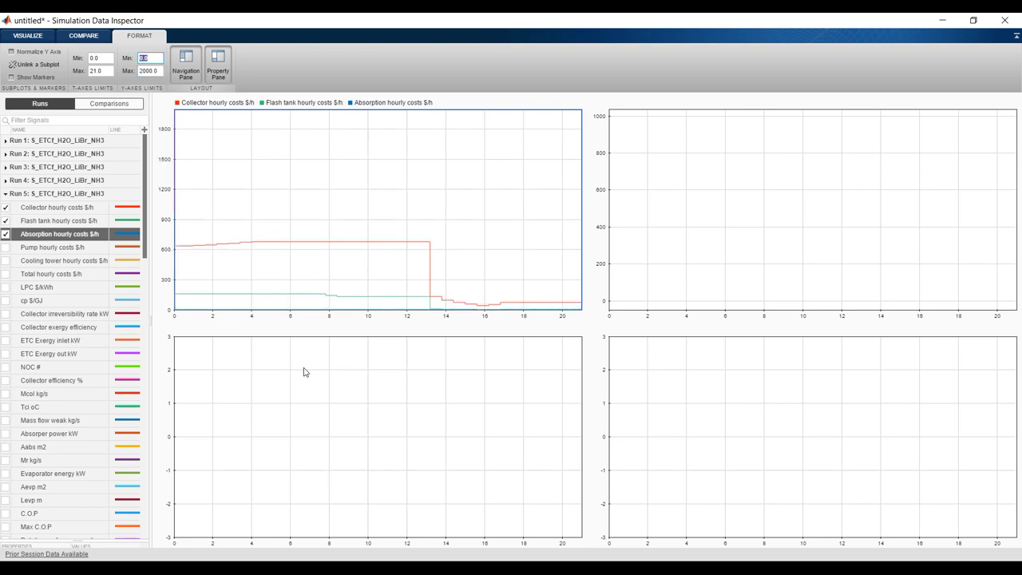
Reduce the hourly costs subplot's Y-axis maximum to 900
double_click(158, 71)
type("900")
double_click(159, 60)
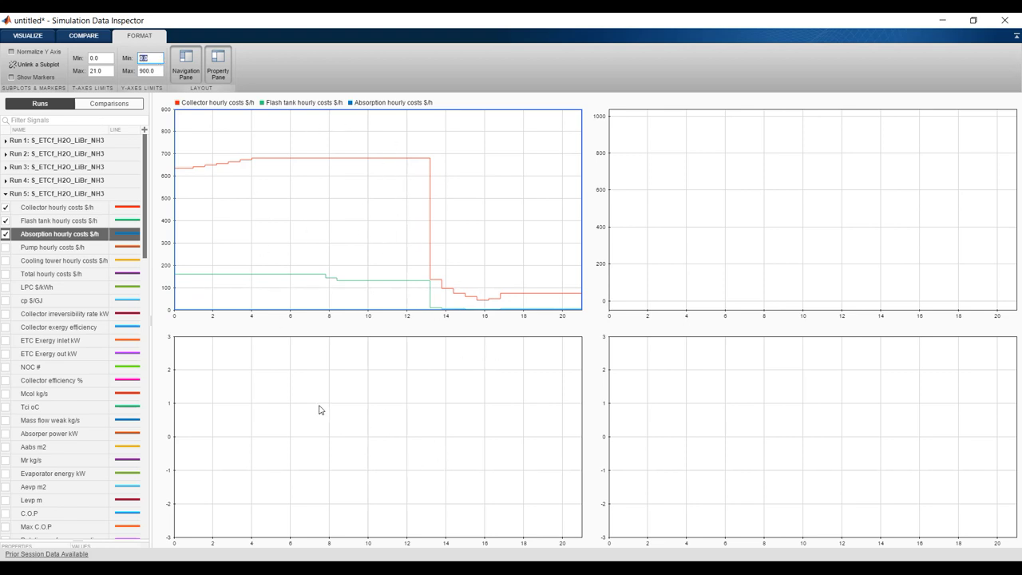
Activate the empty subplot beside the hourly costs plot and try Run 5's Mr kg/s and Max C.O.P signals, clearing both
left_click_drag(144, 249, 145, 334)
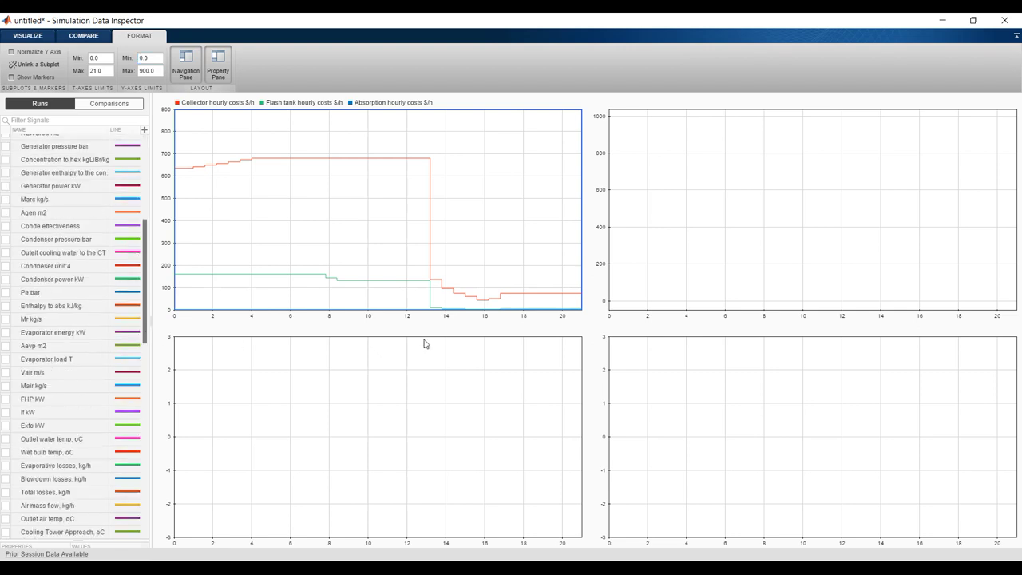
left_click(925, 213)
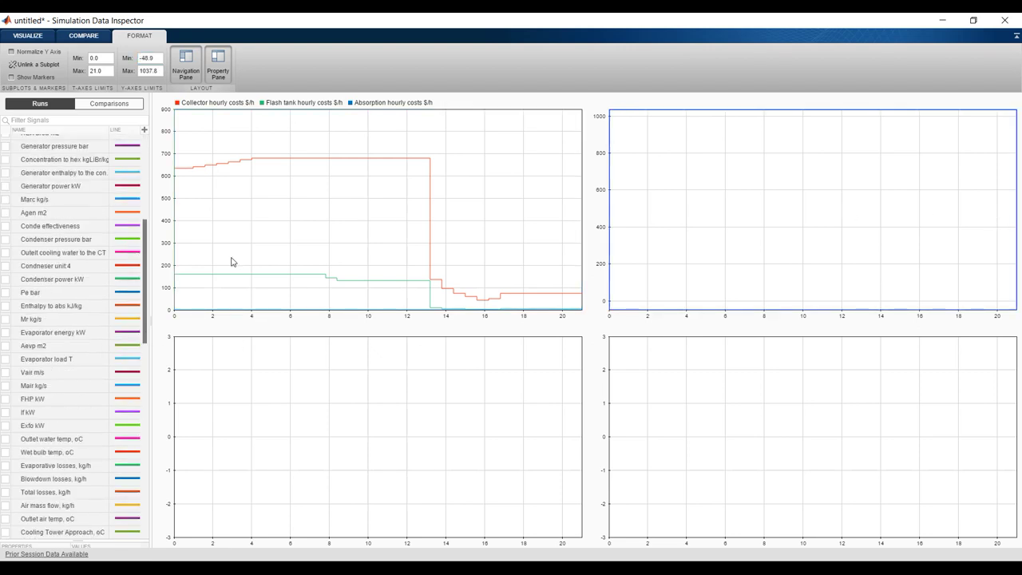
left_click(6, 319)
left_click(5, 319)
scroll(13, 239, "up", 3)
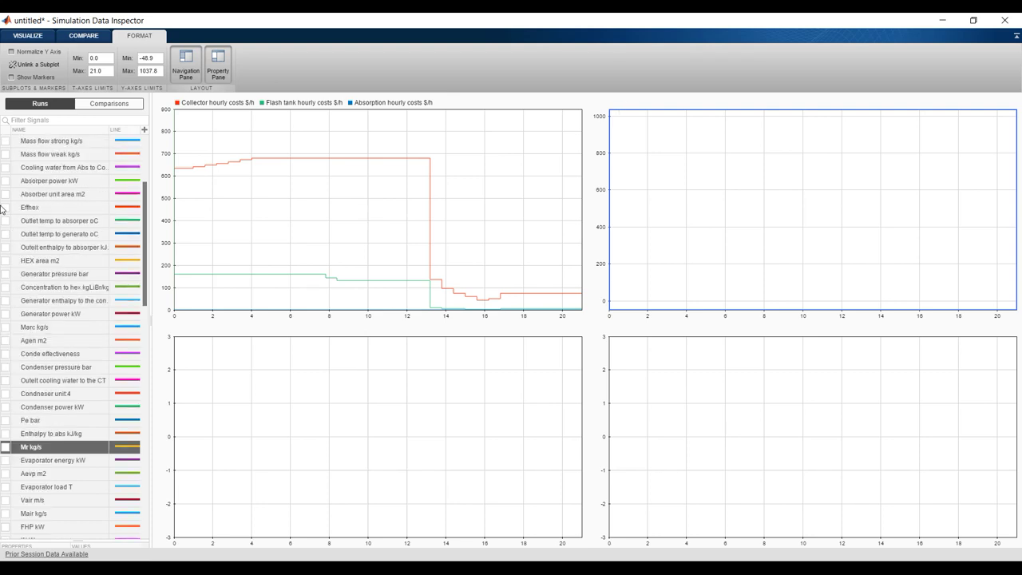
scroll(2, 209, "up", 4)
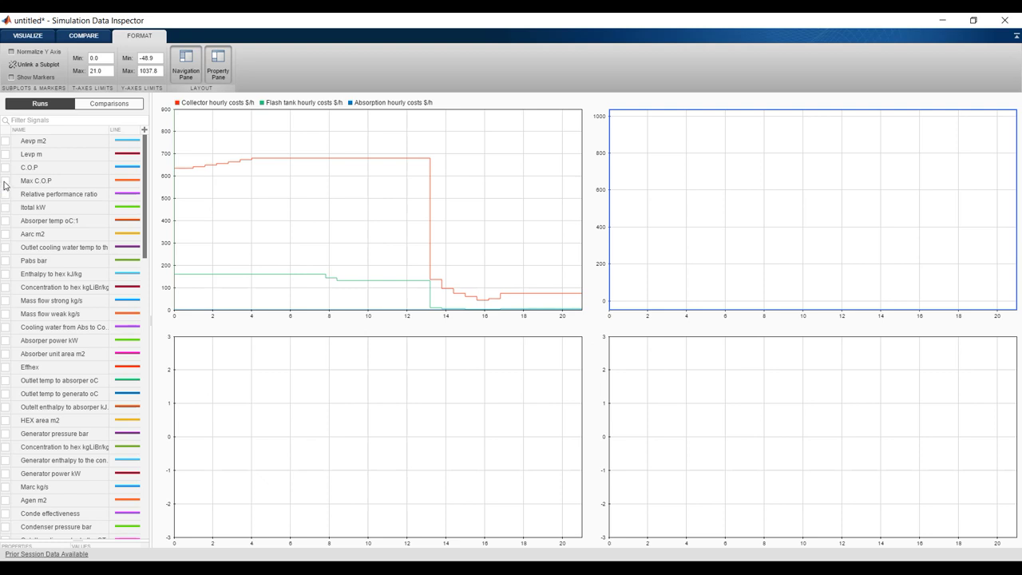
left_click(5, 181)
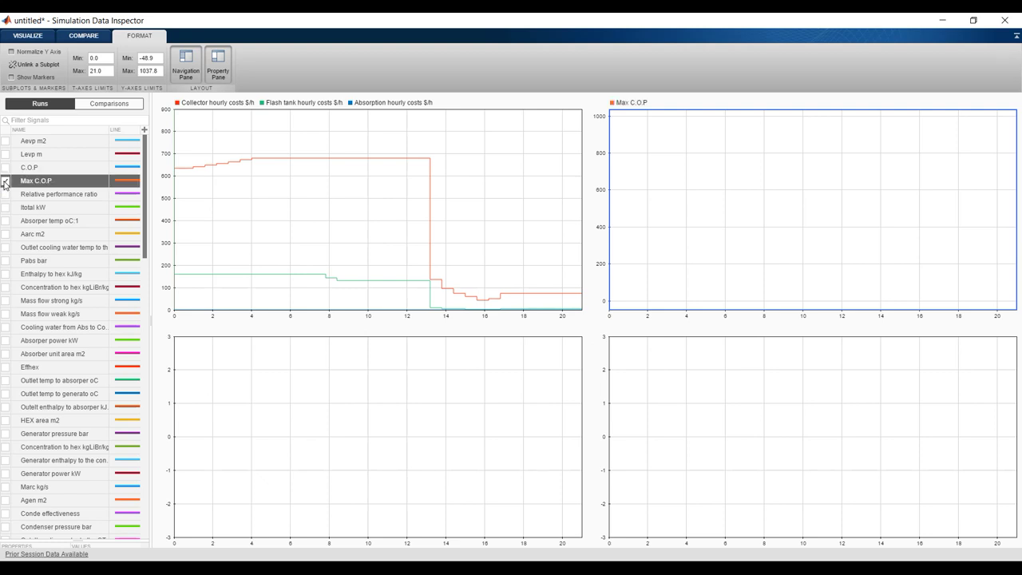
left_click(5, 181)
Plot Run 5's cp $/GJ signal in the subplot beside the hourly costs plot
scroll(29, 224, "up", 5)
scroll(27, 215, "up", 4)
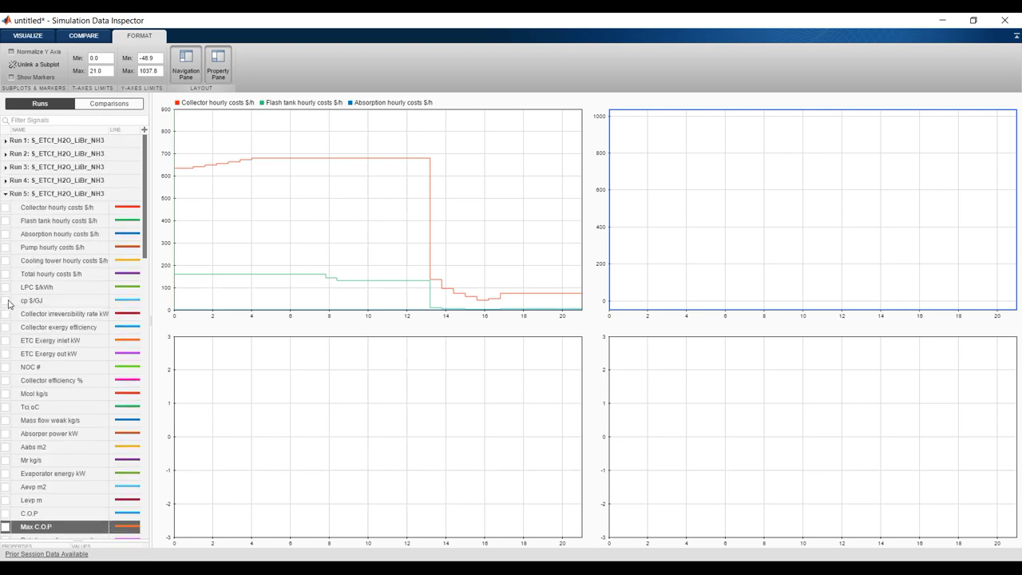
left_click(6, 301)
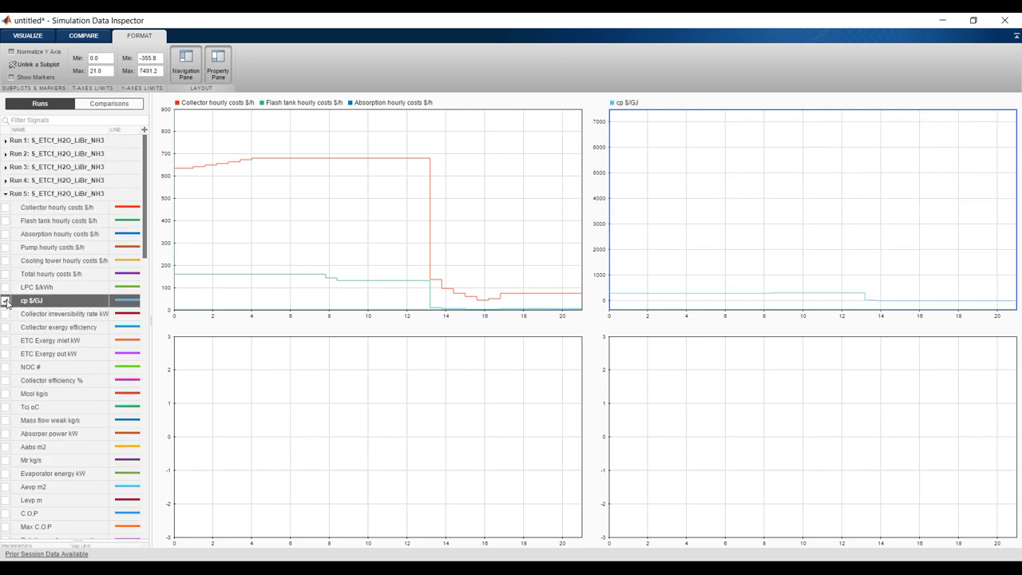
Plot Run 5's Mcol kg/s signal in the subplot below the hourly costs and set its Y-axis minimum to 0
left_click(382, 419)
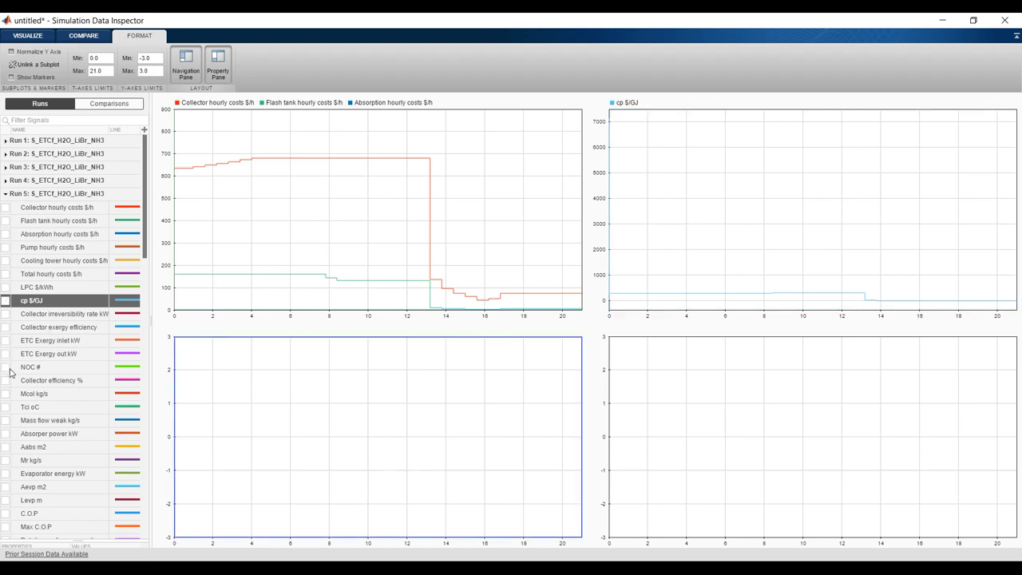
left_click(5, 394)
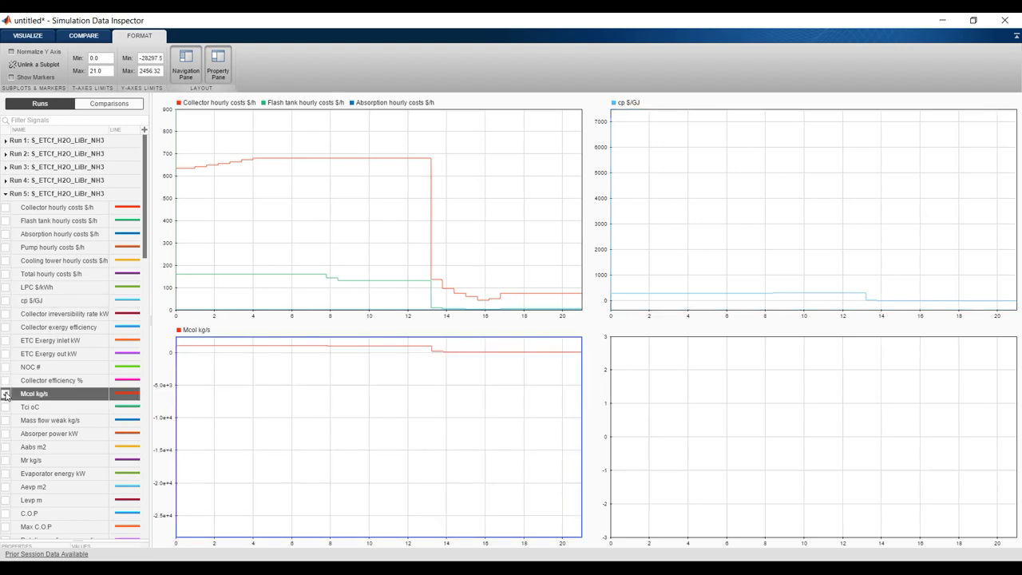
double_click(159, 58)
type("0")
double_click(152, 71)
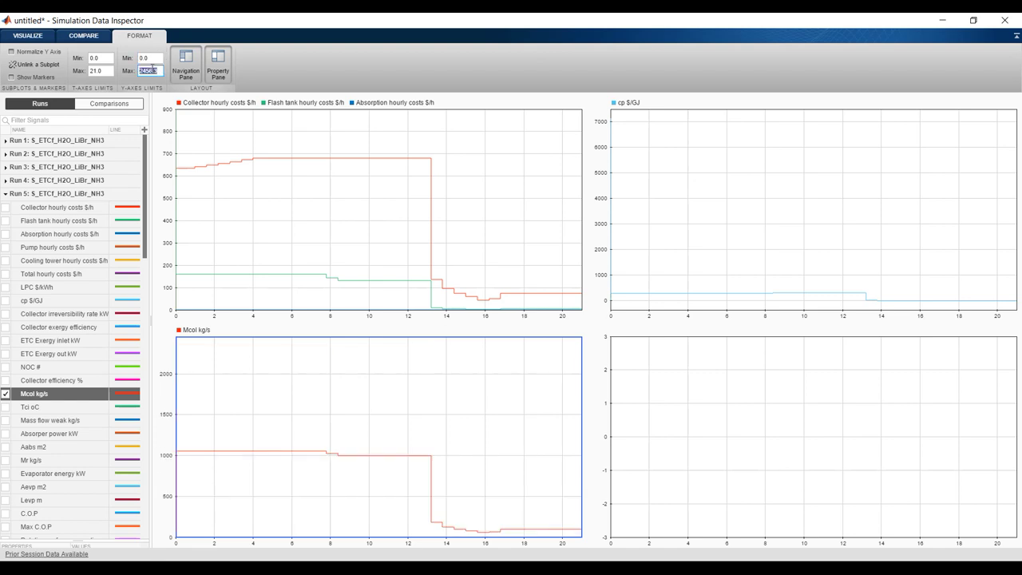
Plot Run 5's Mass flow weak kg/s signal in the subplot below cp $/GJ, after trying and clearing Tci oC
left_click(719, 393)
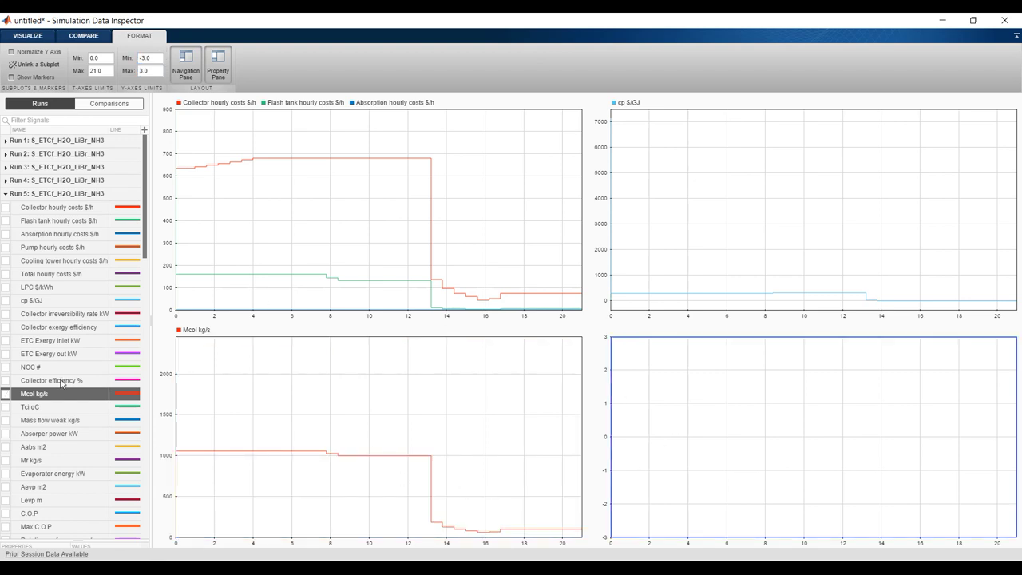
left_click(5, 408)
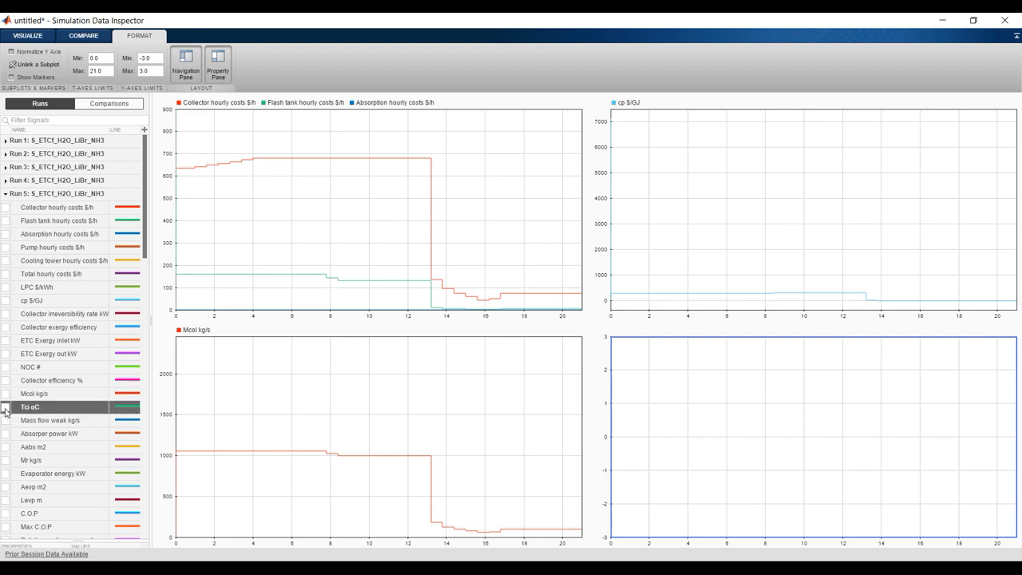
left_click(6, 407)
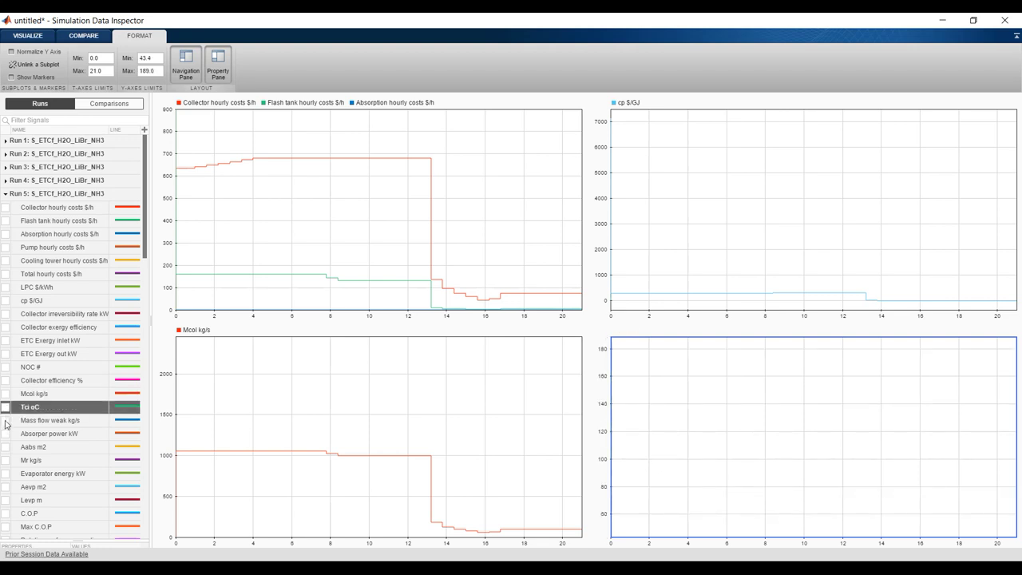
left_click(6, 421)
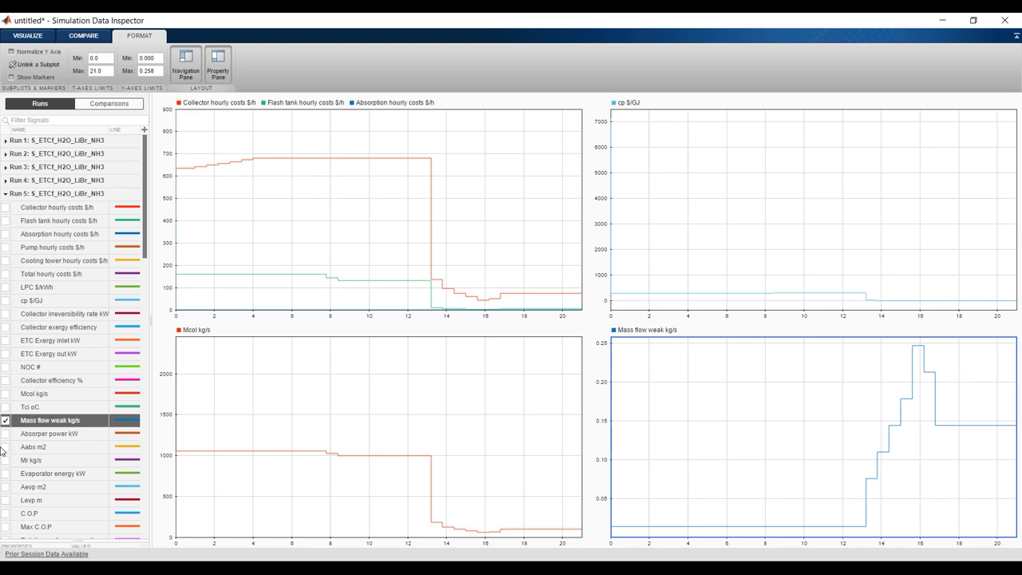
Send the four subplots to a MATLAB figure and show the figure with its plot tools
left_click(20, 37)
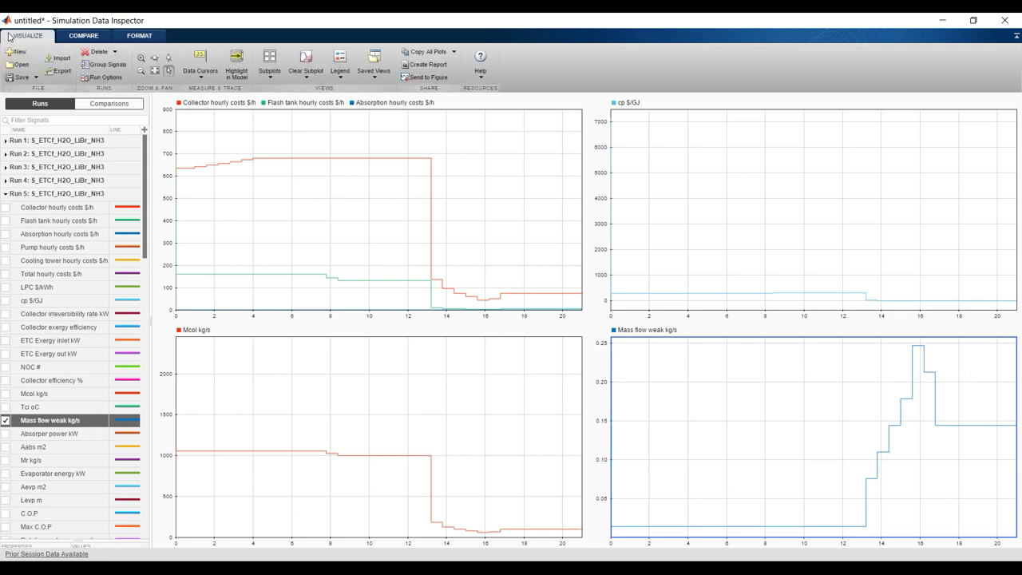
left_click(411, 79)
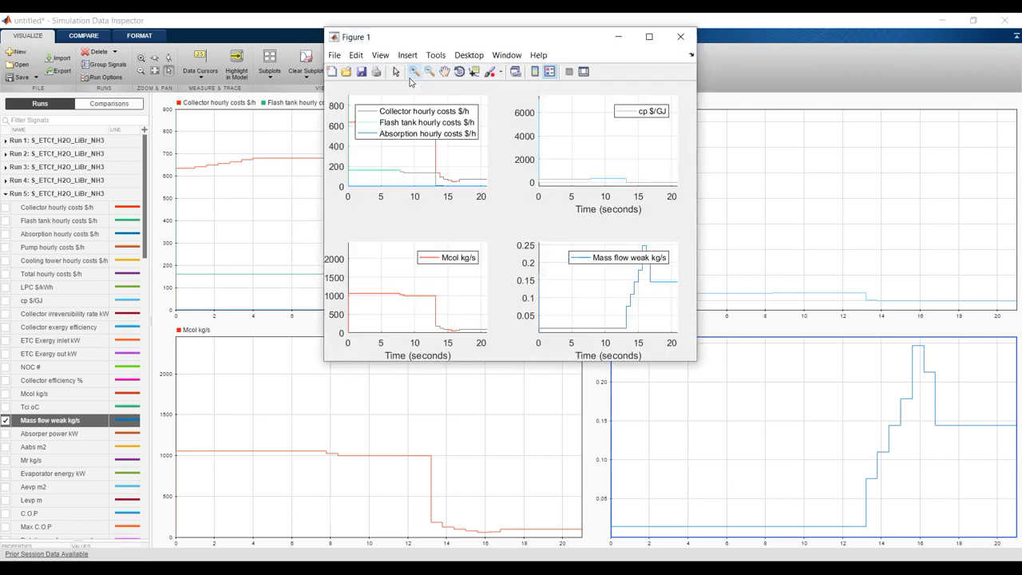
left_click(584, 72)
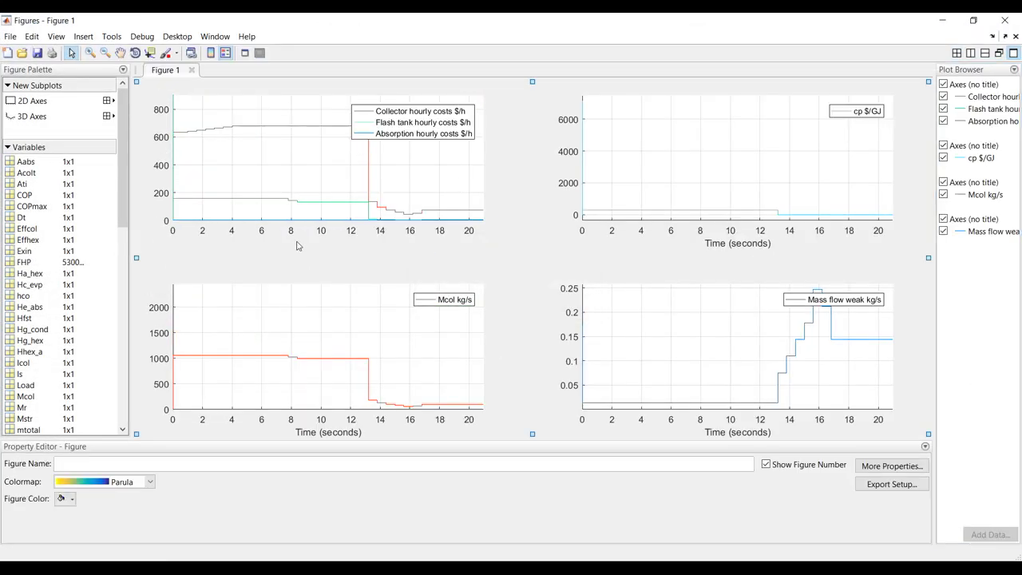
Switch to the solar absorption thermoeconomic comparison PDF in Nitro Pro and examine the result charts from page 27 back to page 26
left_click(345, 185)
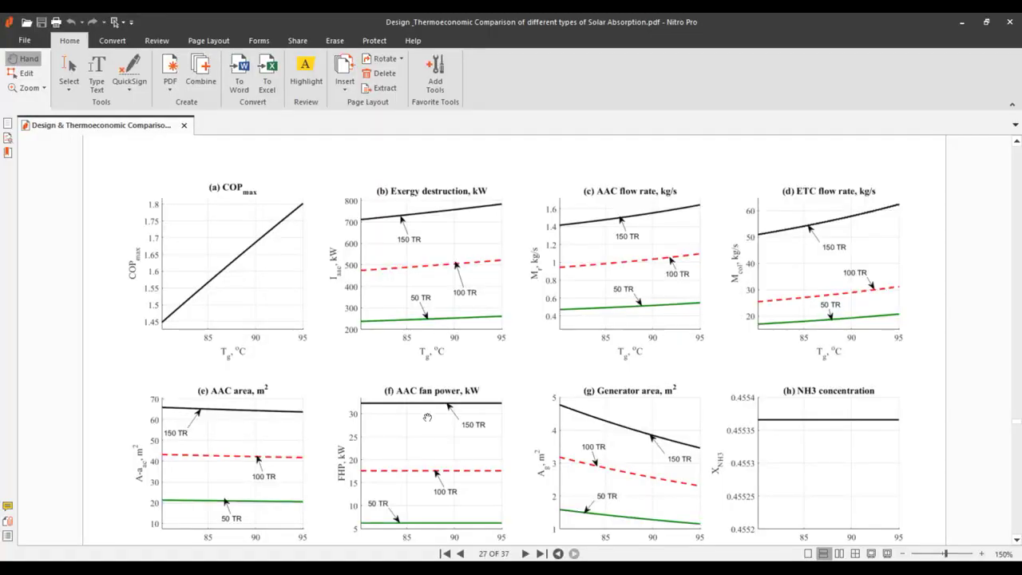
scroll(370, 295, "up", 15)
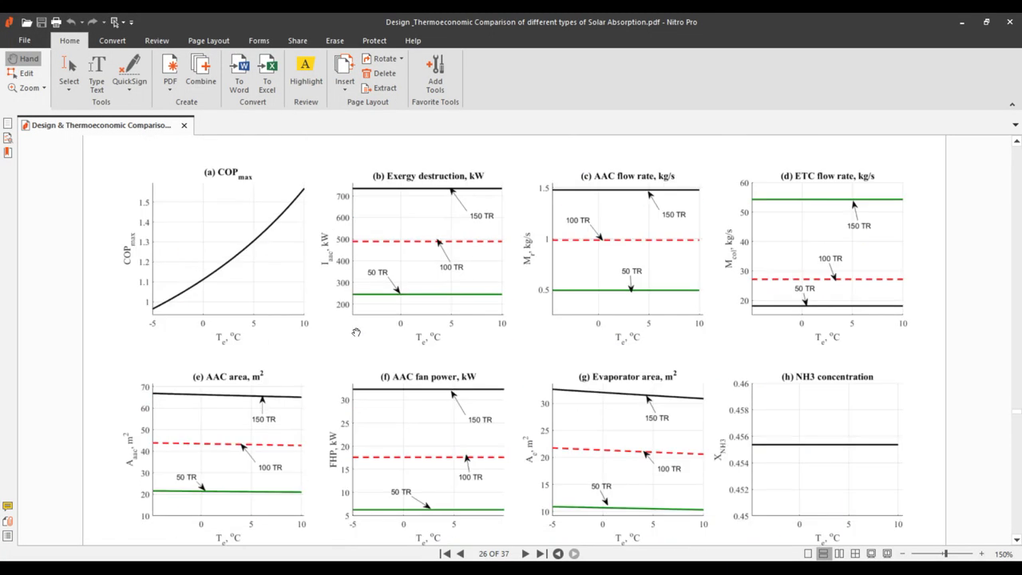